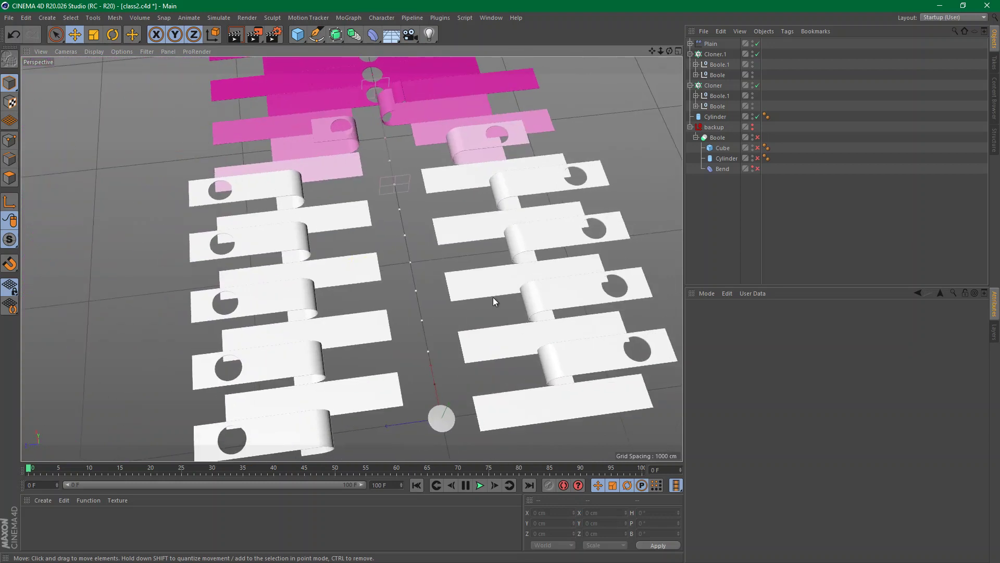
Frame the flat disc cylinder, view the finished eye render in After Effects, and return to Cinema 4D
middle_click_drag(496, 299, 260, 207, "alt")
right_click_drag(260, 208, 418, 193, "alt")
left_click_drag(418, 193, 382, 223, "alt")
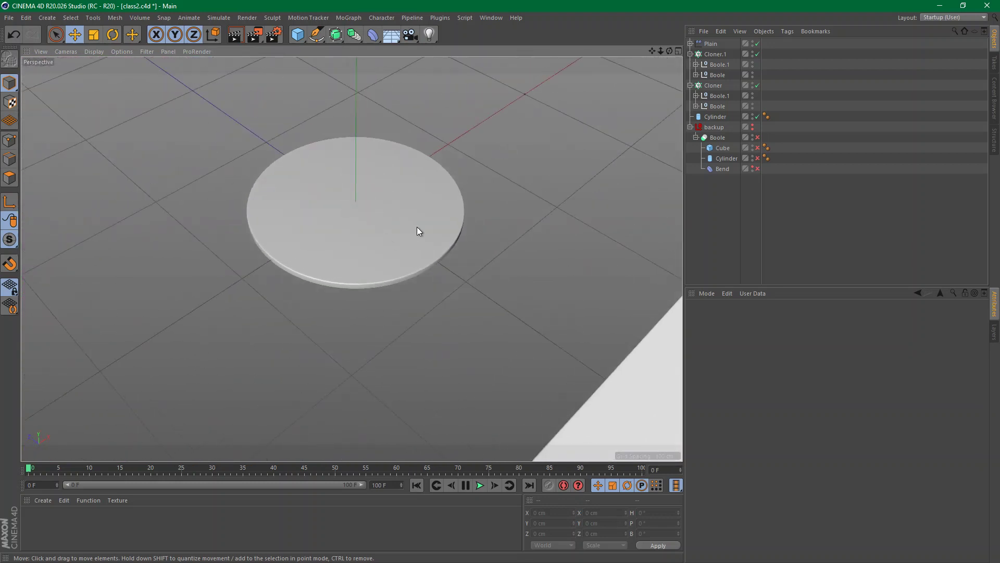
key("alt+Tab")
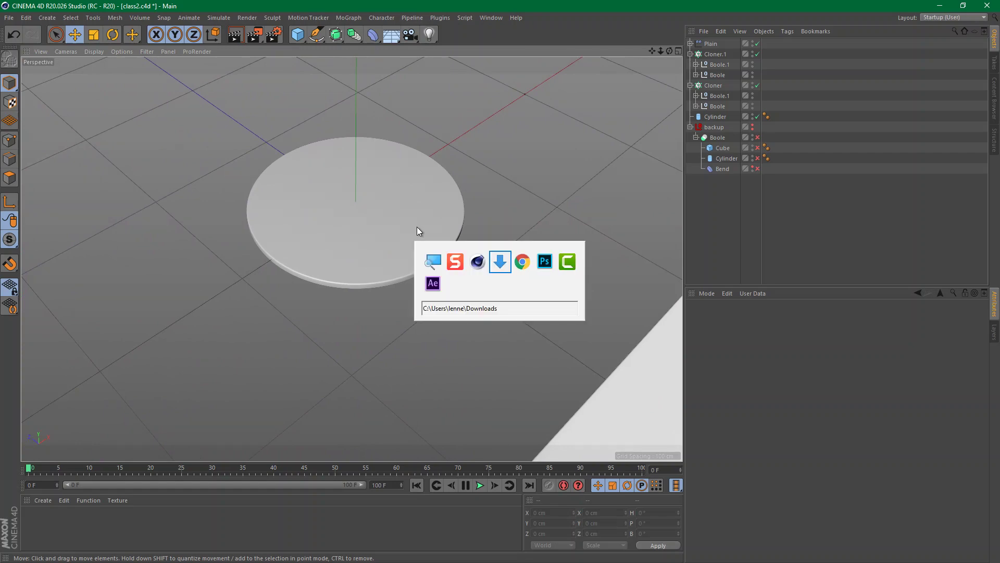
key("alt+Tab")
key("alt+Tab")
key("alt+Tab")
key("alt+Tab")
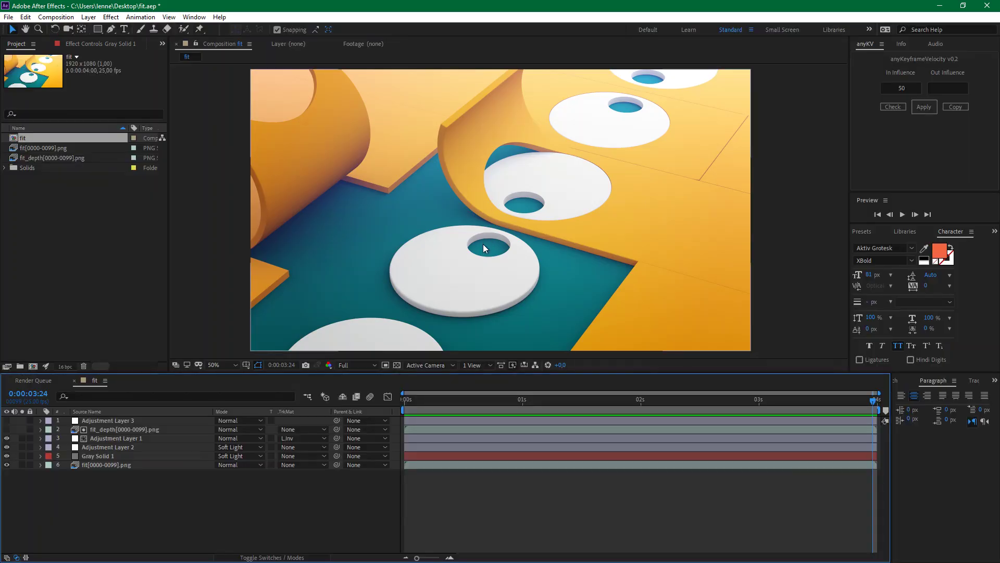
key("alt+Tab")
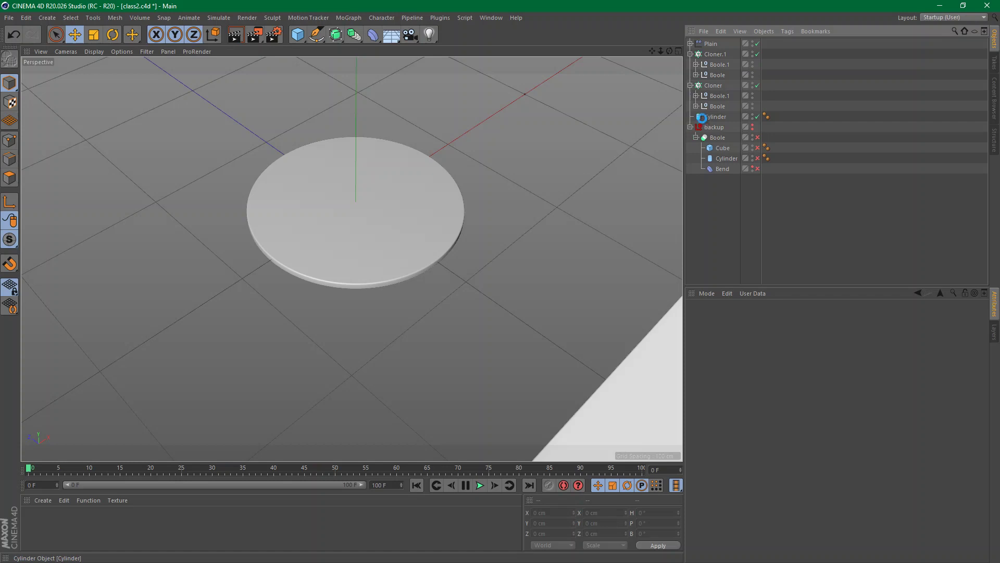
Duplicate the top-level disc Cylinder within the object hierarchy
left_click(715, 117)
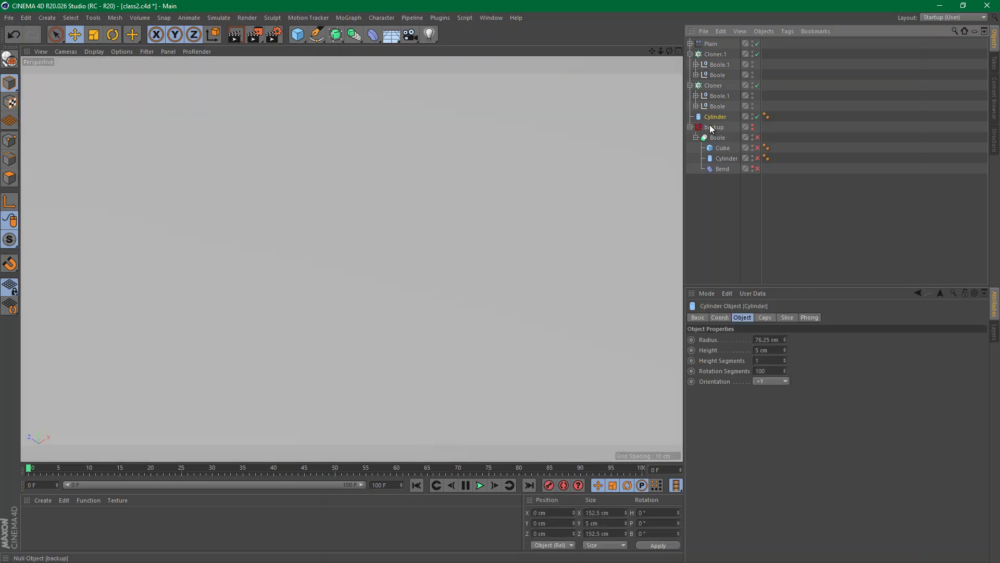
key("s")
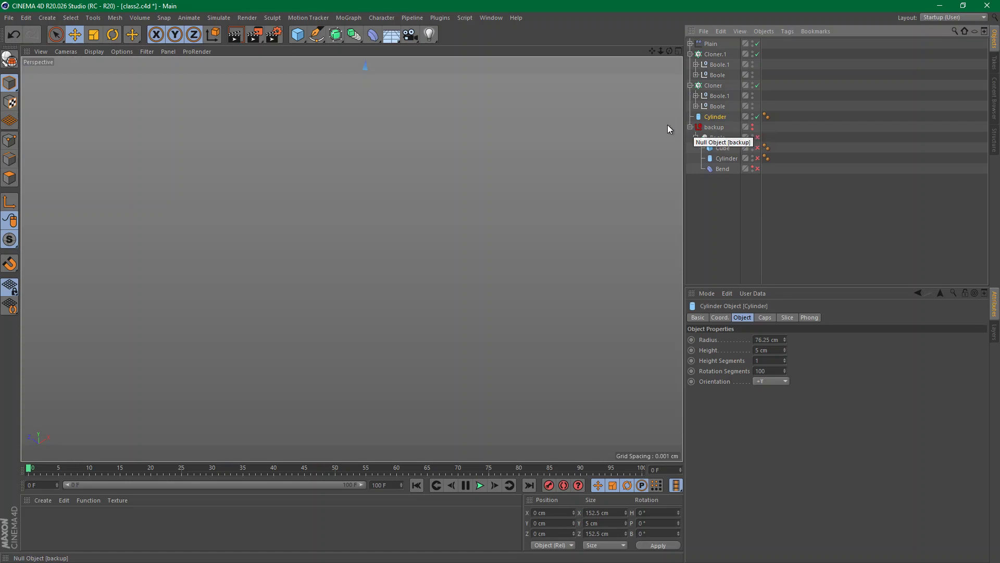
left_click(42, 53)
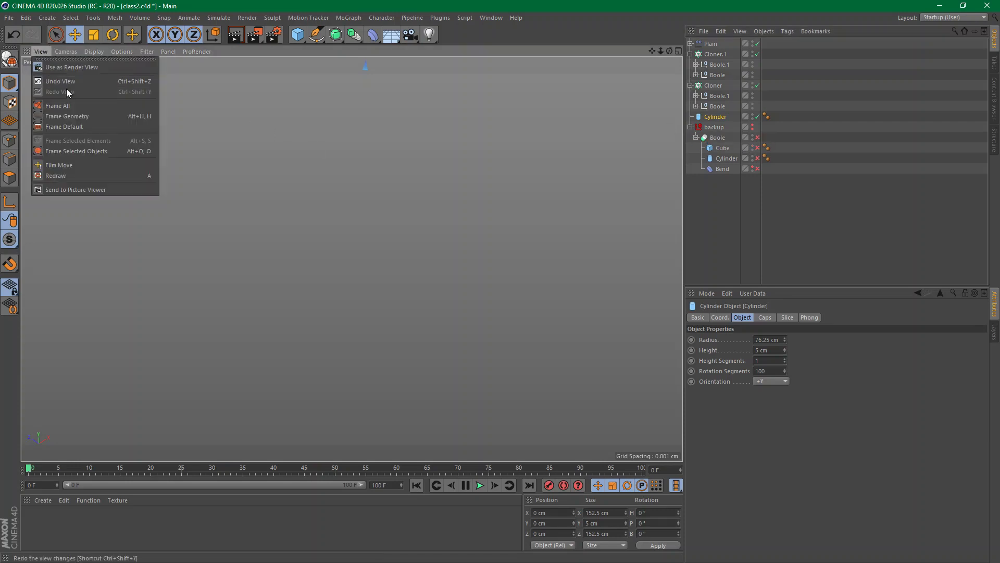
left_click(68, 126)
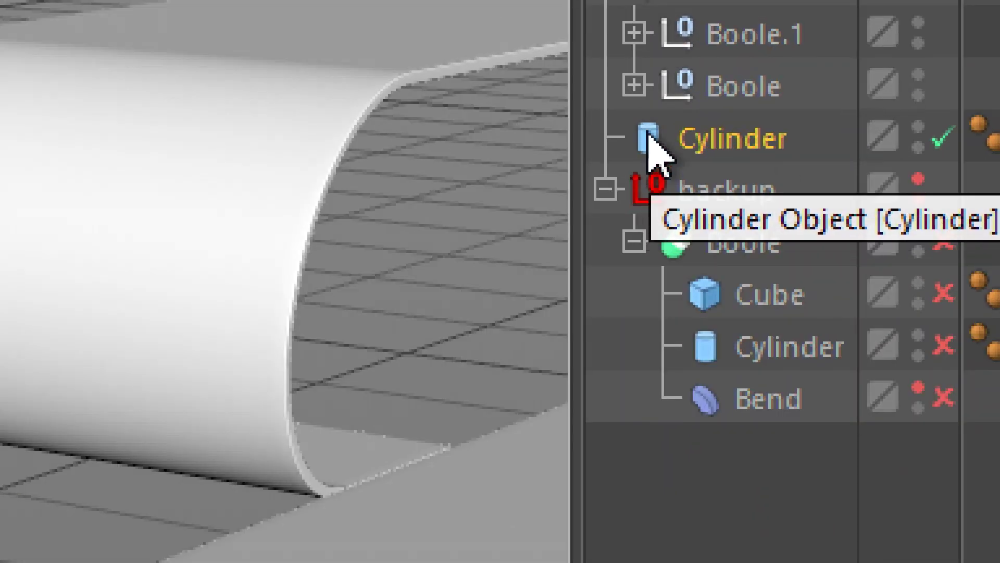
left_click_drag(648, 138, 648, 117, "ctrl")
left_click_drag(699, 145, 658, 172)
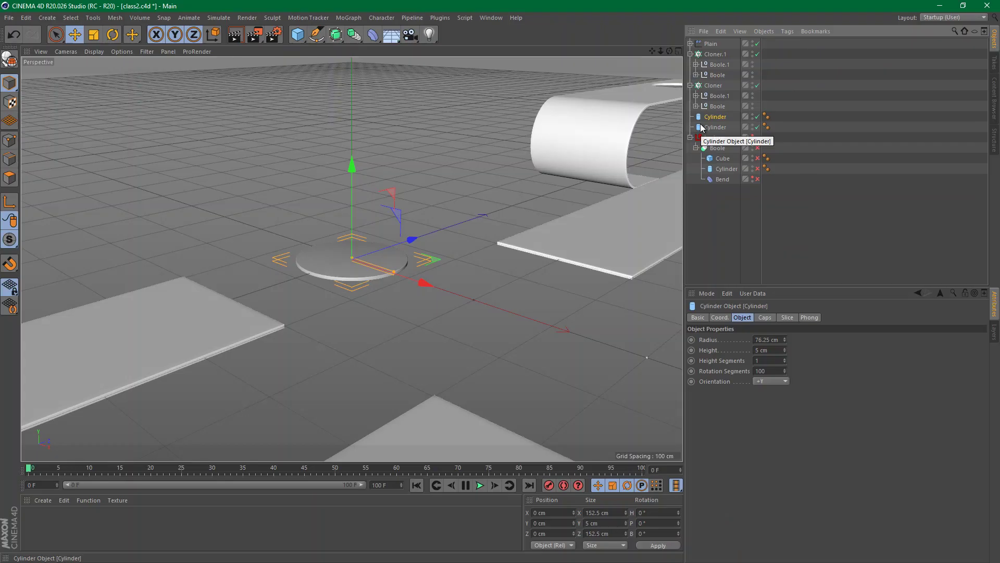
Add a Boole object and nest both top-level cylinders inside it
left_click(355, 35)
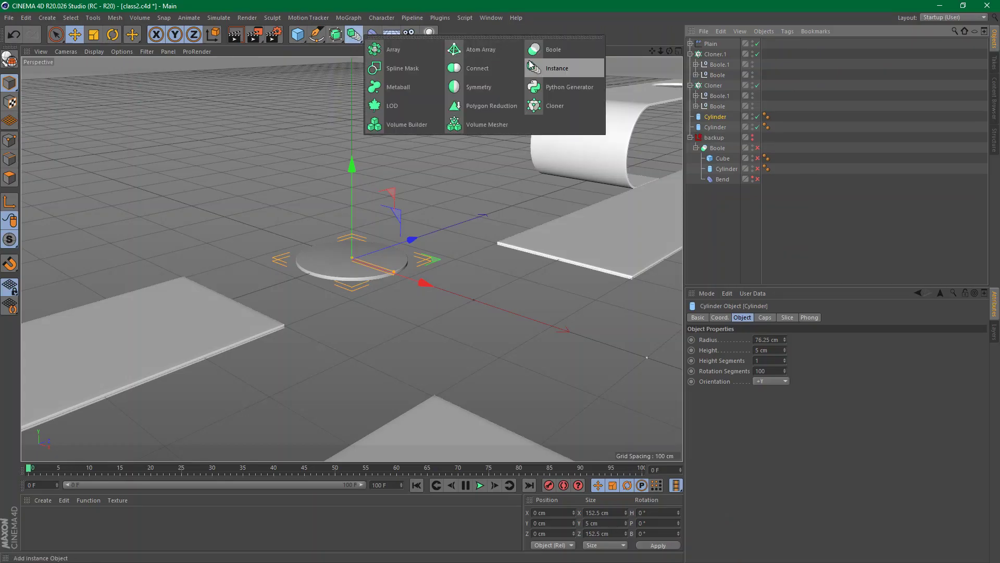
left_click(568, 56)
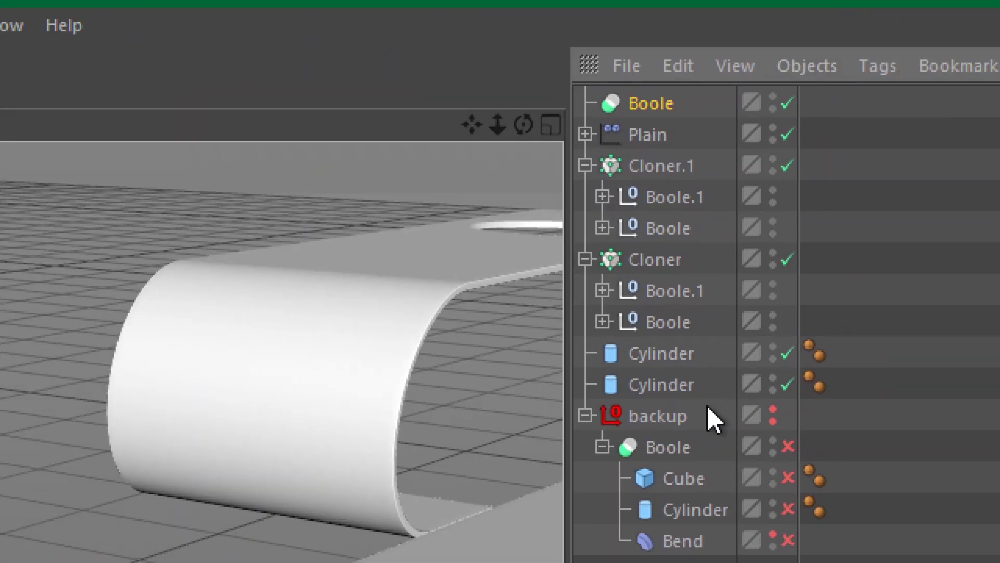
left_click(678, 325)
left_click(677, 355, "ctrl")
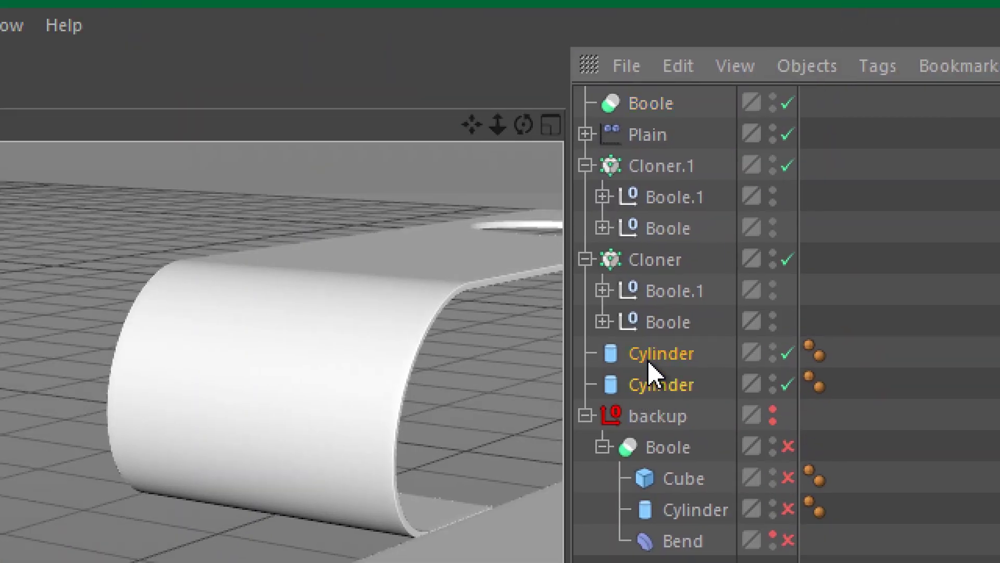
left_click_drag(681, 333, 682, 104)
left_click_drag(651, 146, 643, 105)
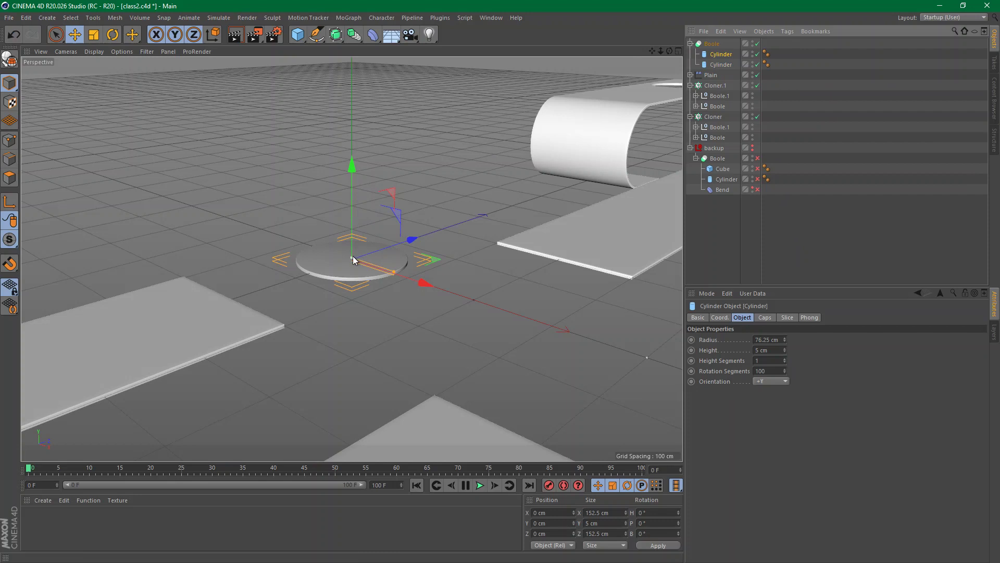
Scale the Boole's first cylinder to about 93 cm across and 63 cm high, and move it below the disc cylinder in the hierarchy
left_click_drag(354, 260, 359, 227)
key("t")
left_click_drag(432, 224, 364, 270)
key("s")
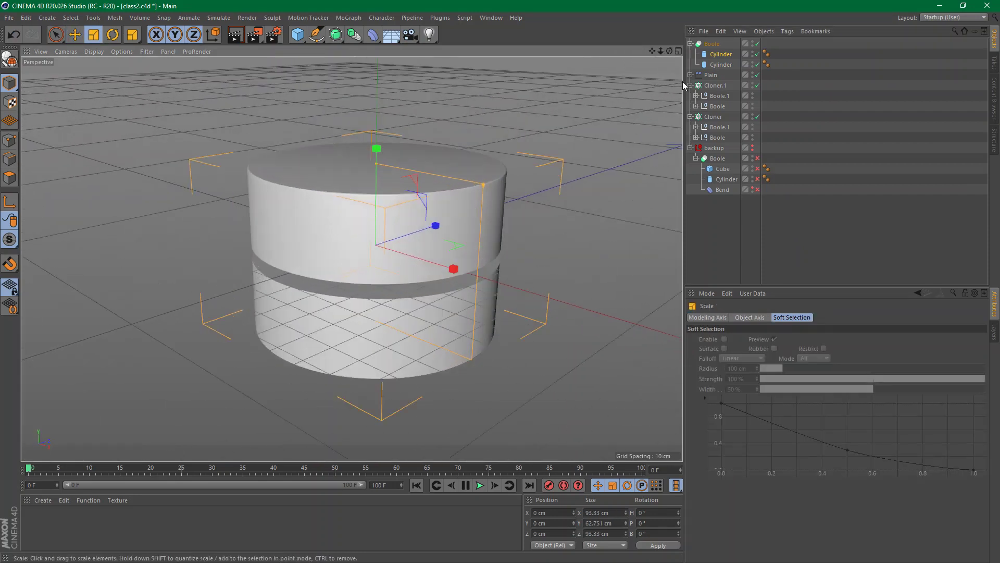
left_click(716, 64, "ctrl")
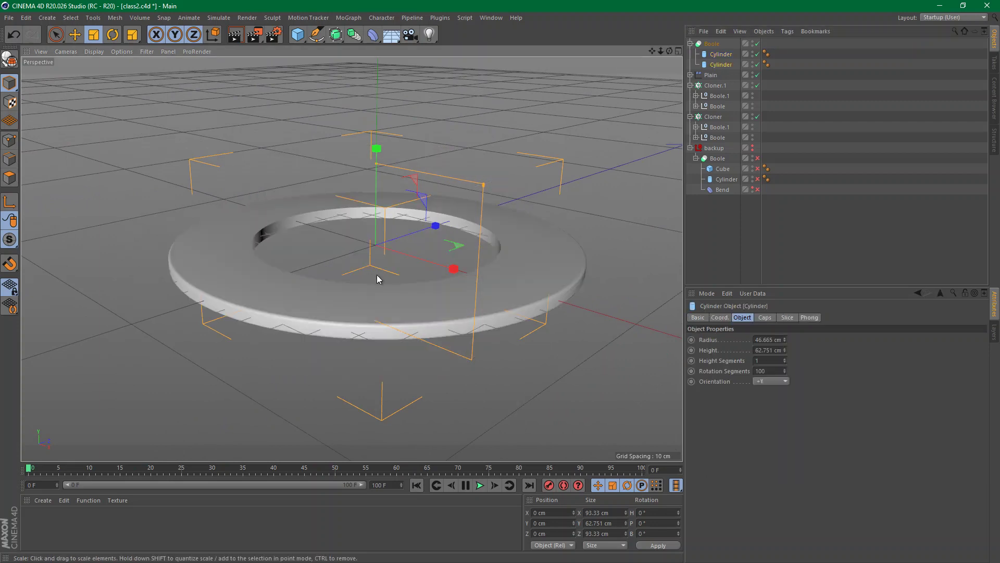
Scale the cutting cylinder to about 46 cm across and offset it about 48 cm along X towards the disc's edge
key("s")
key("e")
left_click_drag(361, 236, 491, 240)
left_click_drag(427, 242, 455, 273, "alt")
middle_click_drag(402, 243, 441, 274, "alt")
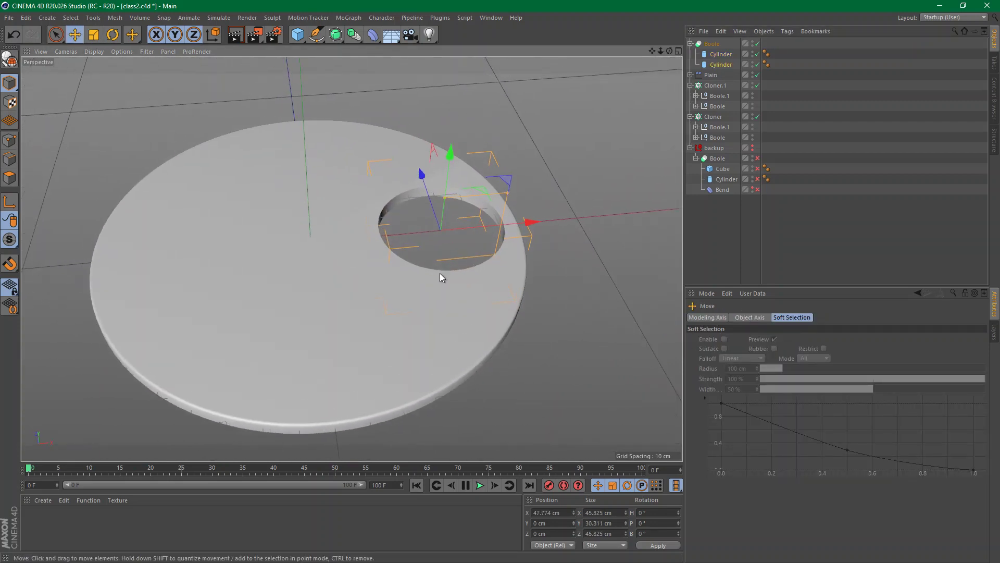
Display the viewport in Gouraud Shading (Lines) and inspect the mesh around the disc's hole
left_click(94, 51)
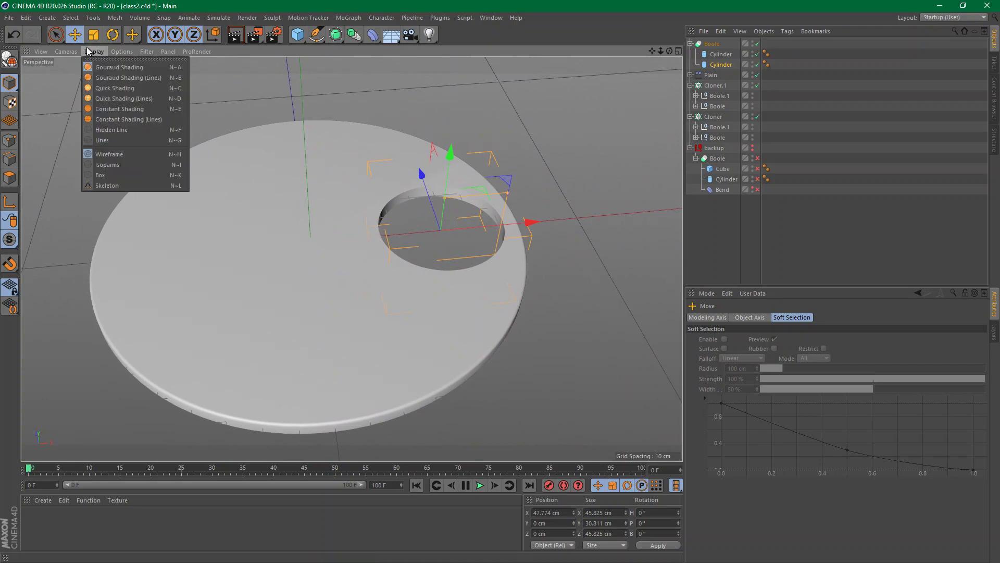
left_click(96, 79)
mouse_move(327, 194)
left_mouse_down("alt")
mouse_move(348, 204)
mouse_move(345, 238)
left_mouse_up("alt")
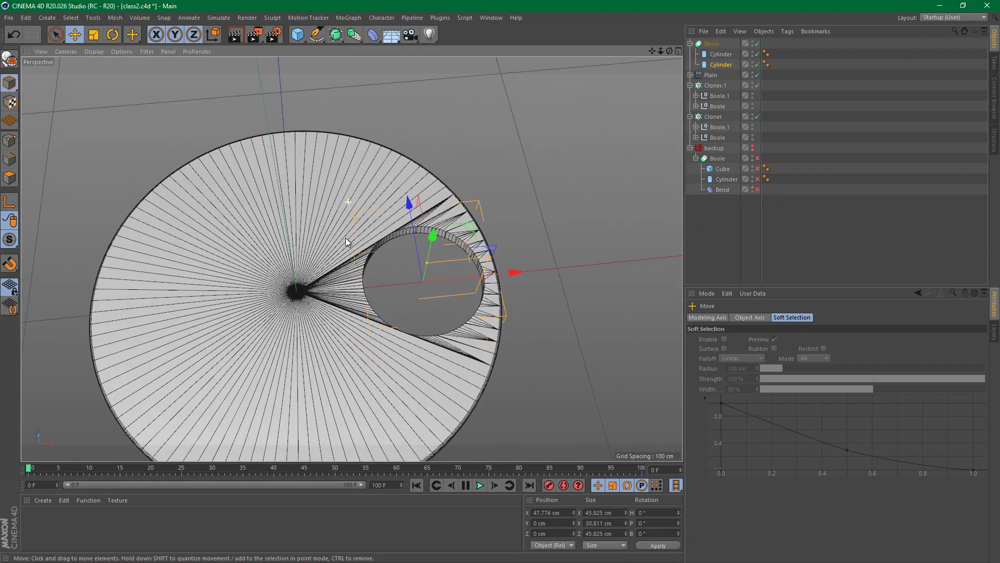
right_click_drag(346, 237, 499, 175, "alt")
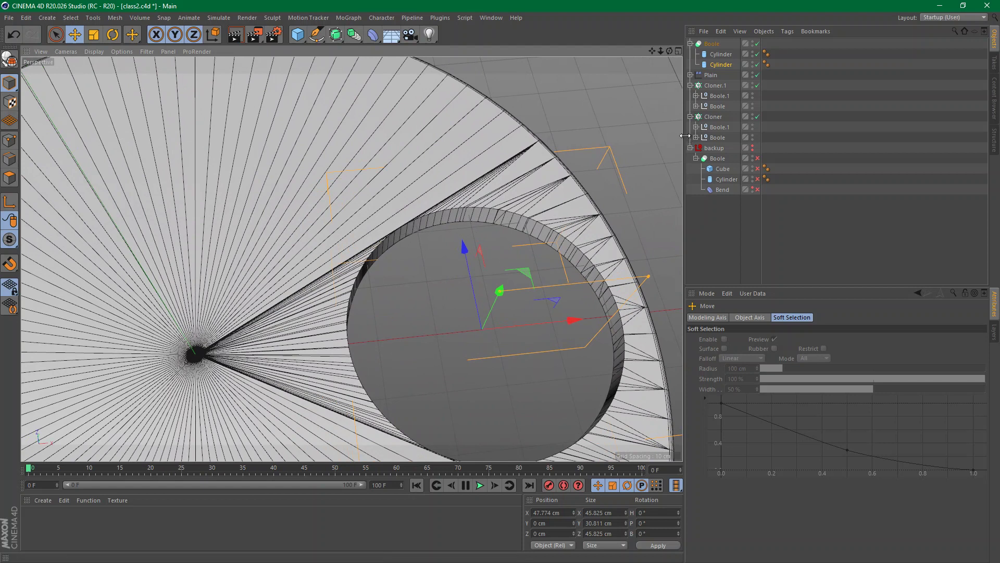
Set the disc cylinder's cap segments to 30
left_click(721, 57)
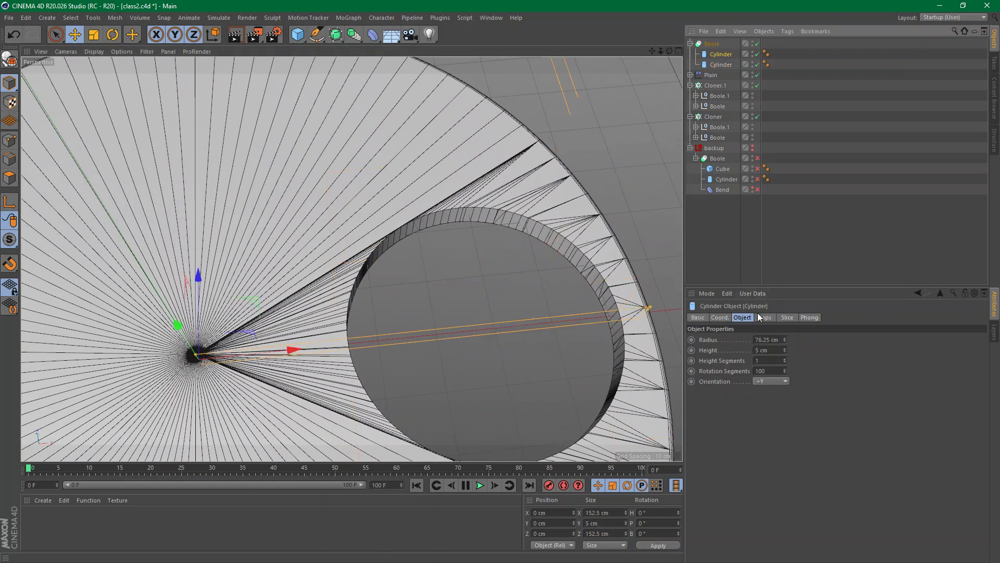
left_click(763, 317)
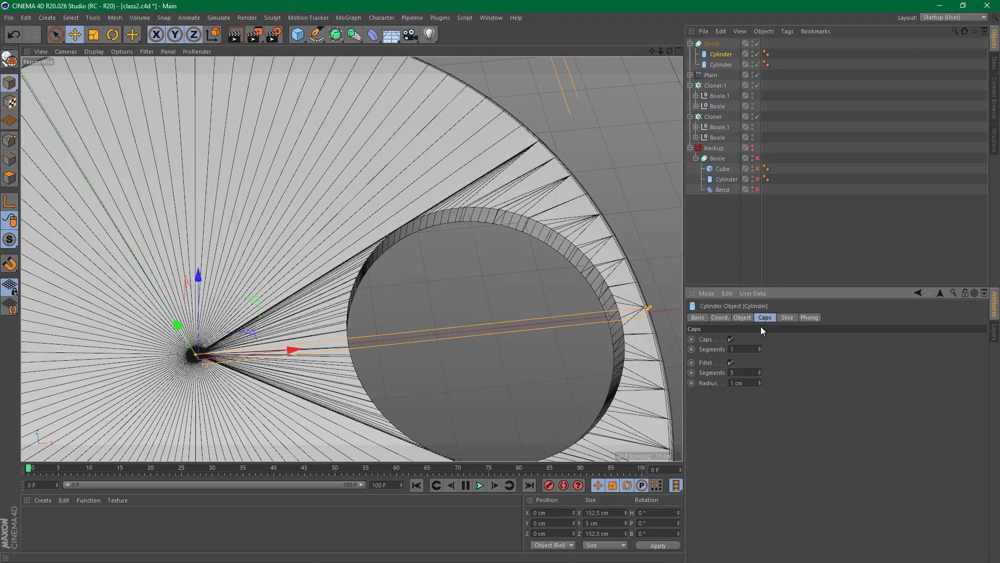
left_click(746, 348)
type("5")
key("Return")
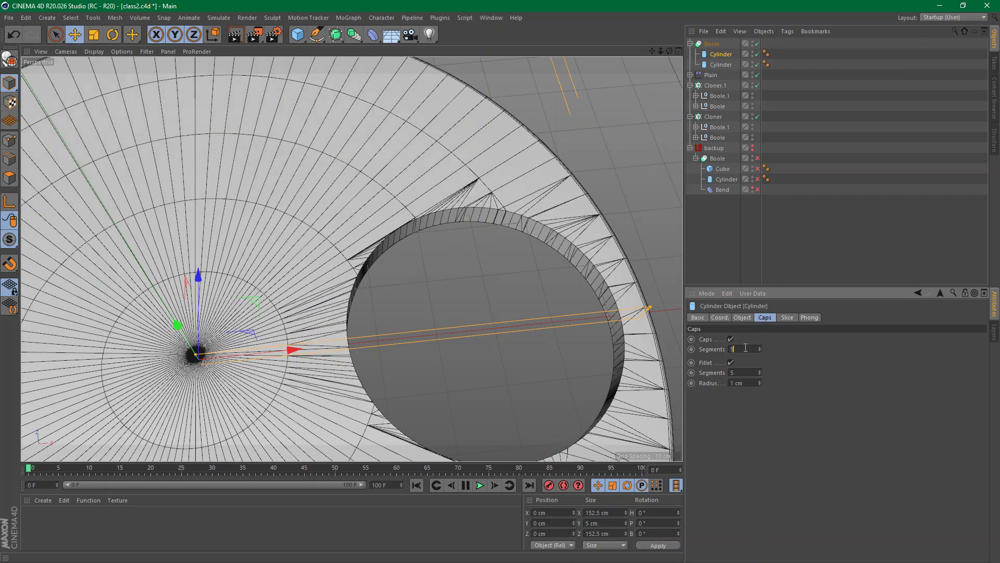
scroll(746, 348, "up", 12)
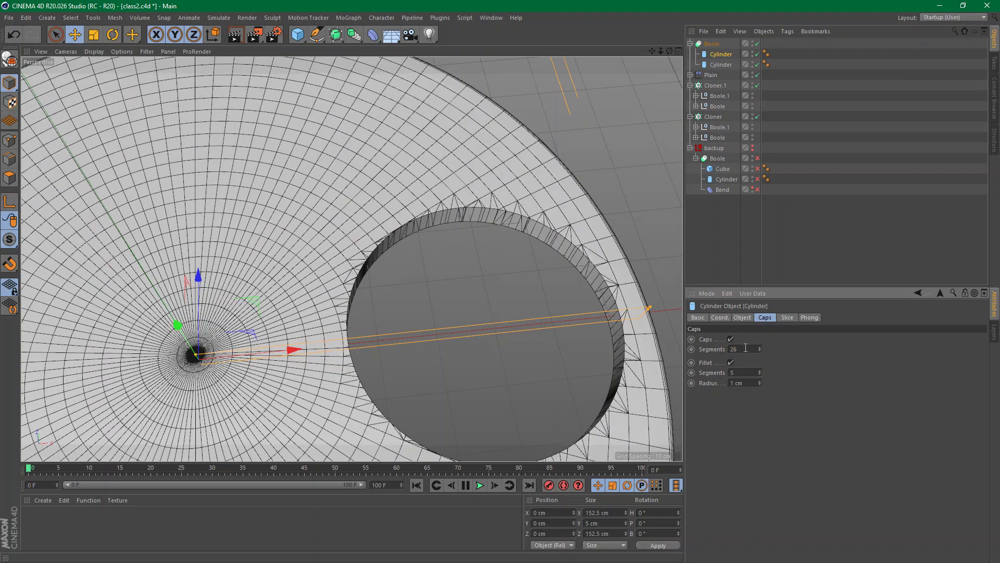
scroll(746, 348, "up", 3)
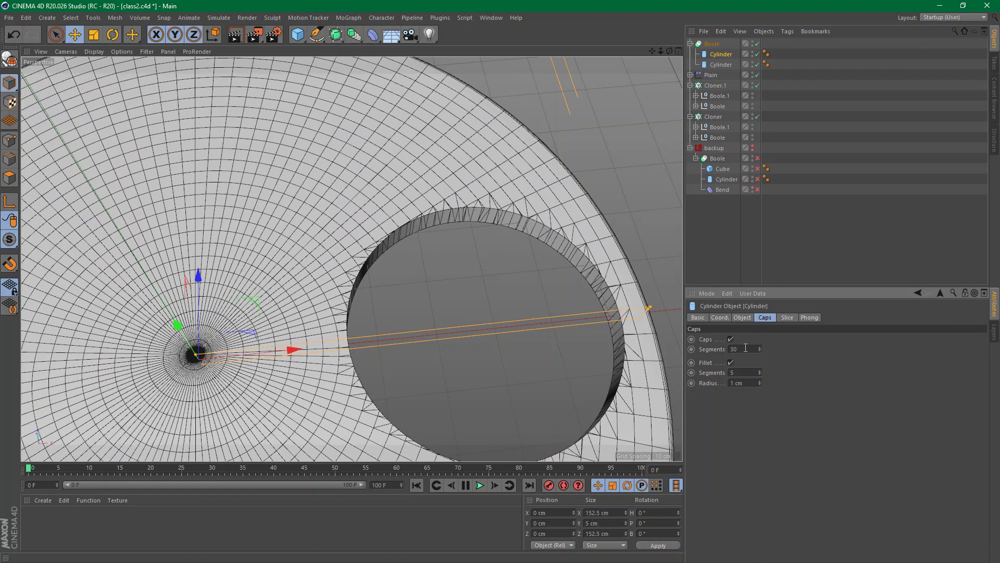
Inspect the denser mesh around the hole and switch the viewport back to plain Gouraud Shading
left_click(722, 280)
left_click_drag(420, 236, 498, 213, "alt")
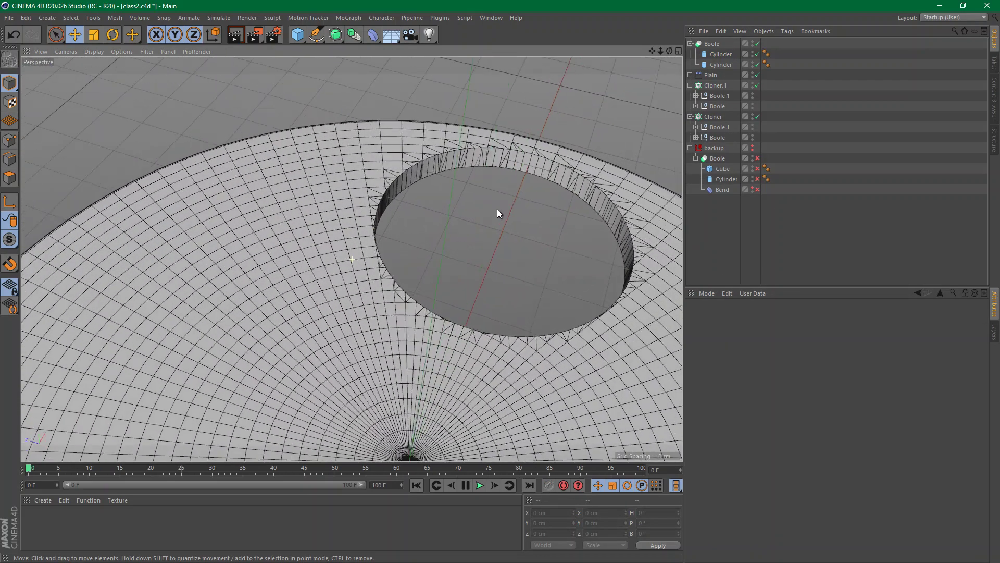
scroll(511, 221, "down", 10)
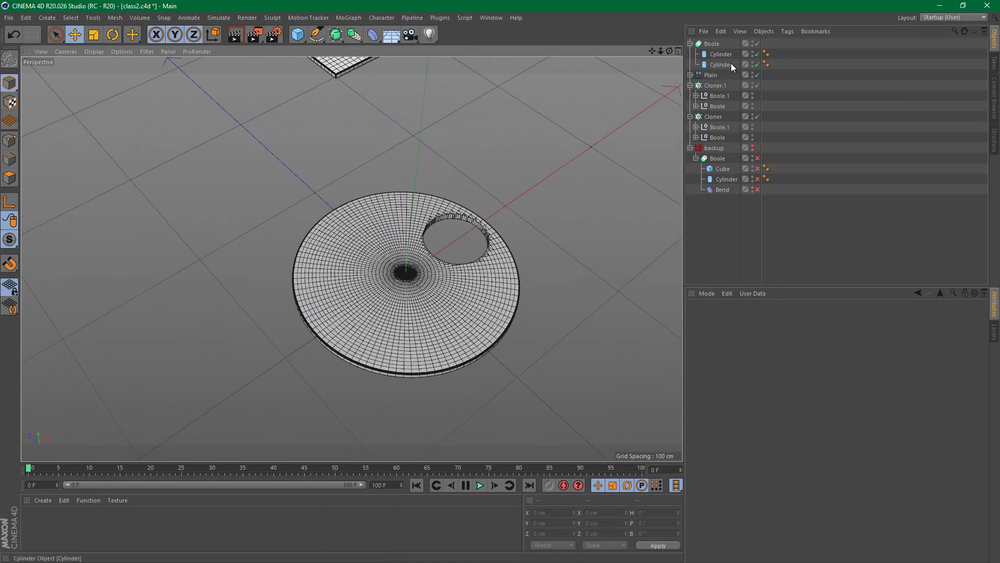
left_click(99, 54)
left_click(97, 68)
left_click(89, 54)
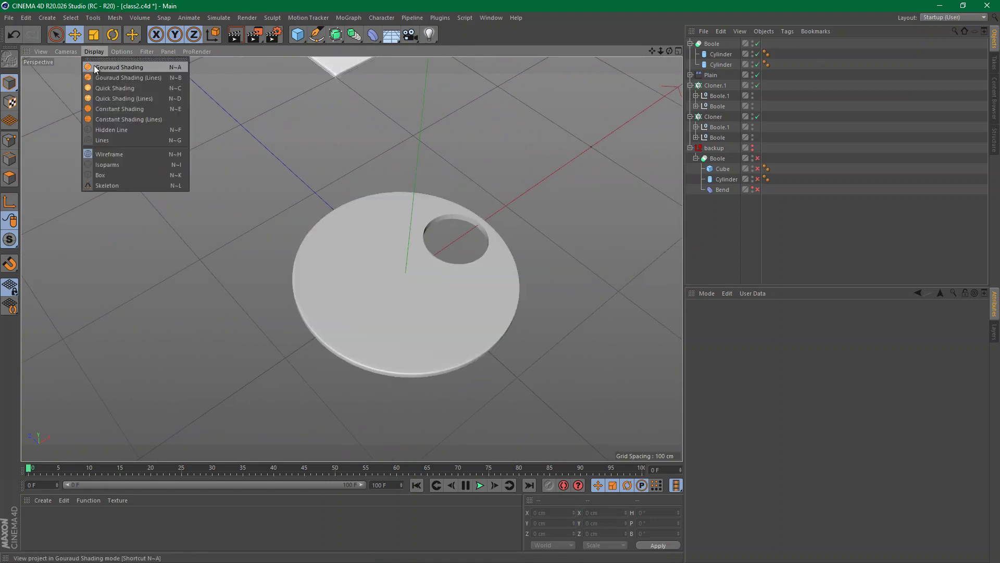
scroll(352, 215, "down", 6)
scroll(334, 242, "up", 4)
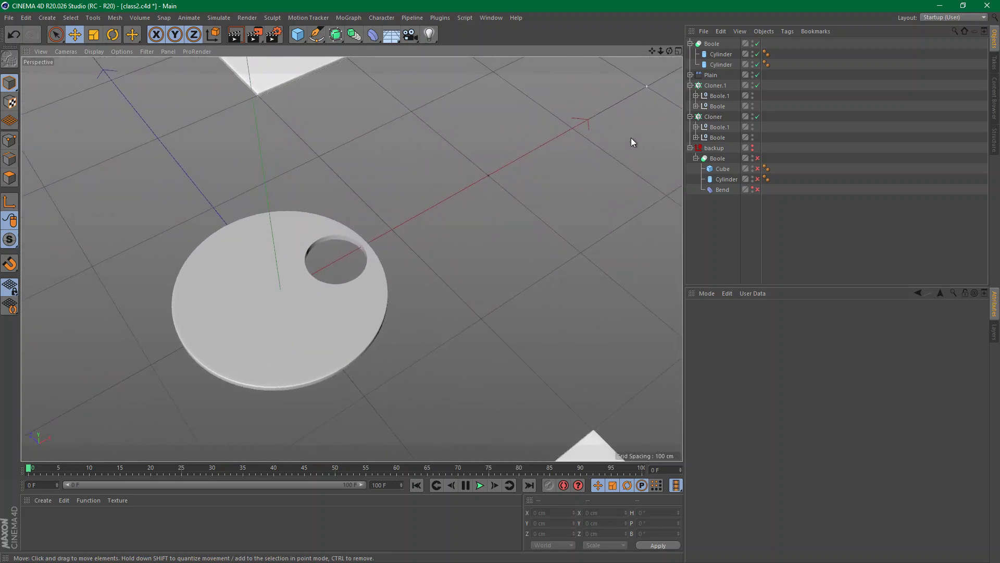
Add a MoGraph Cloner and nest the eye disc's Boole inside it
left_click(714, 45)
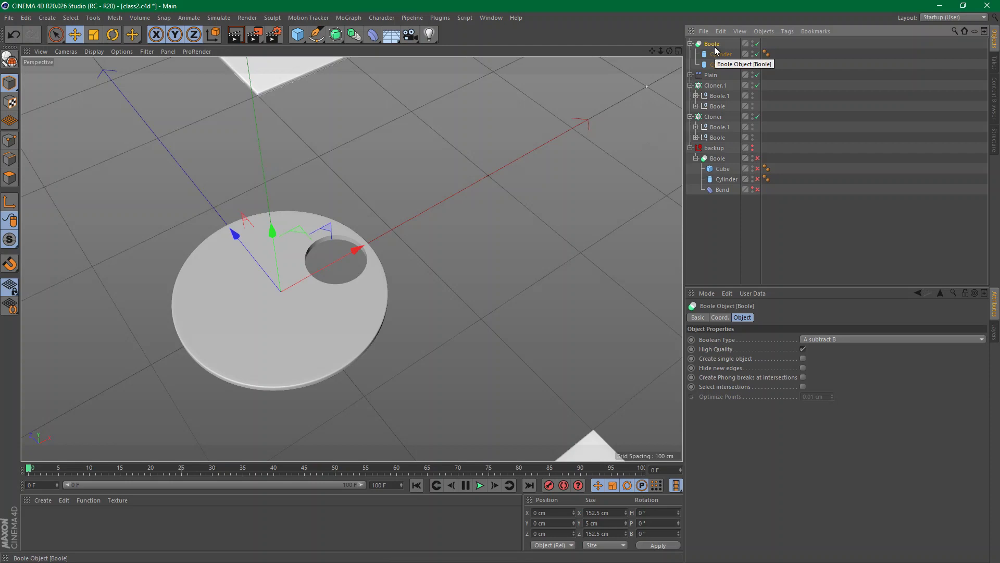
left_click(348, 18)
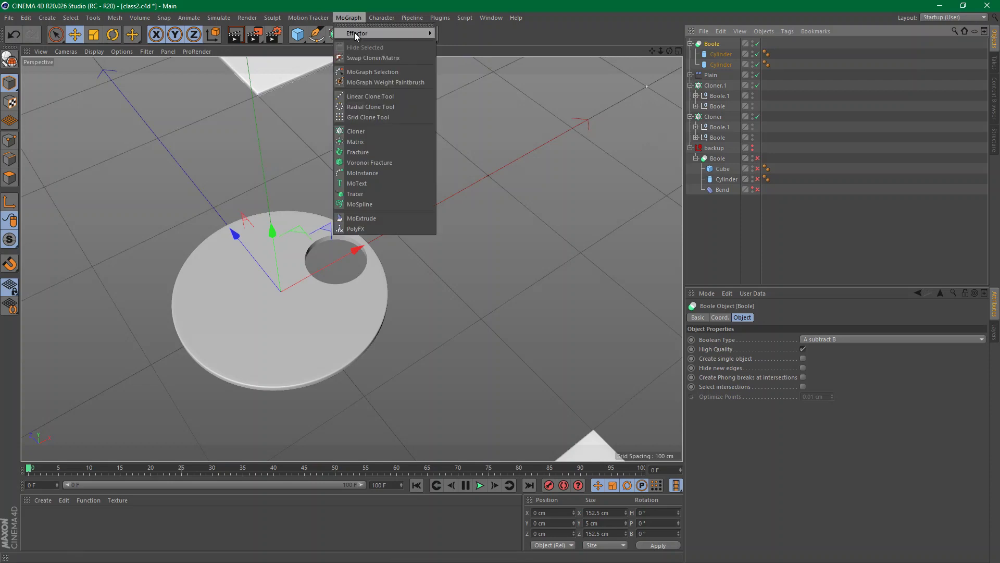
left_click(364, 133)
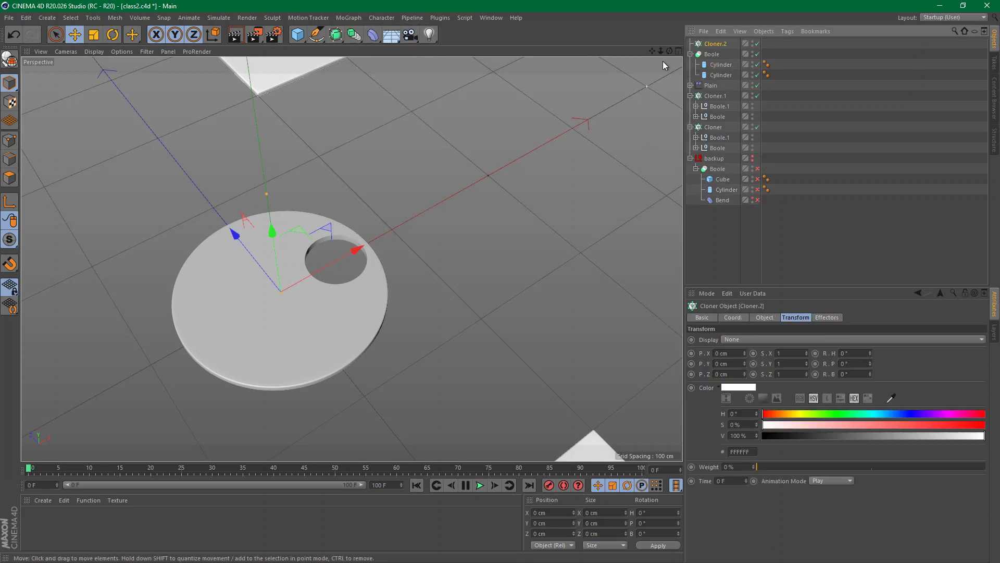
left_click_drag(715, 46, 715, 46)
left_click(717, 55)
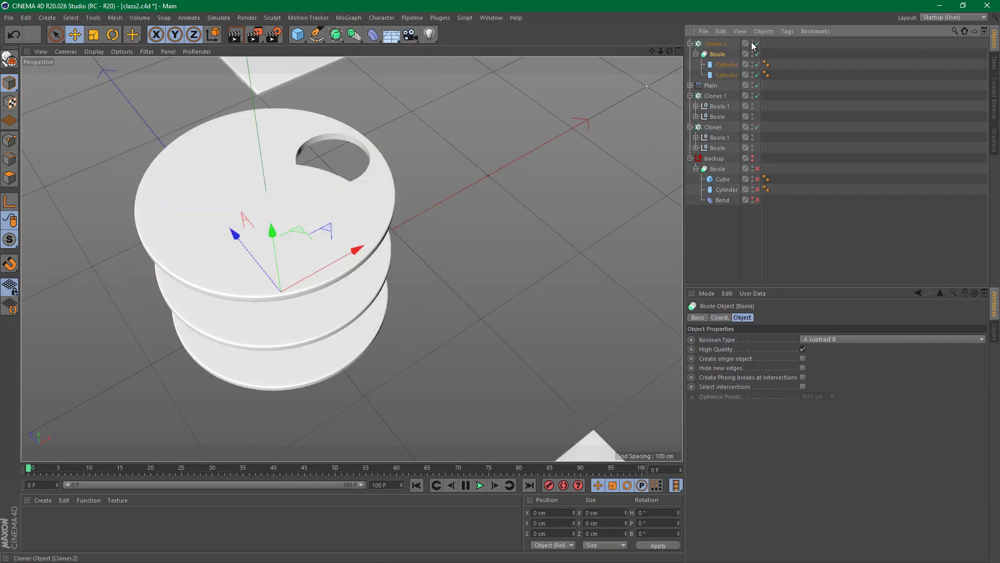
Disable the new Cloner, freely rotate the Boole to about H 316°, P -44°, B -120°, and re-enable the Cloner
left_click(757, 44)
key("r")
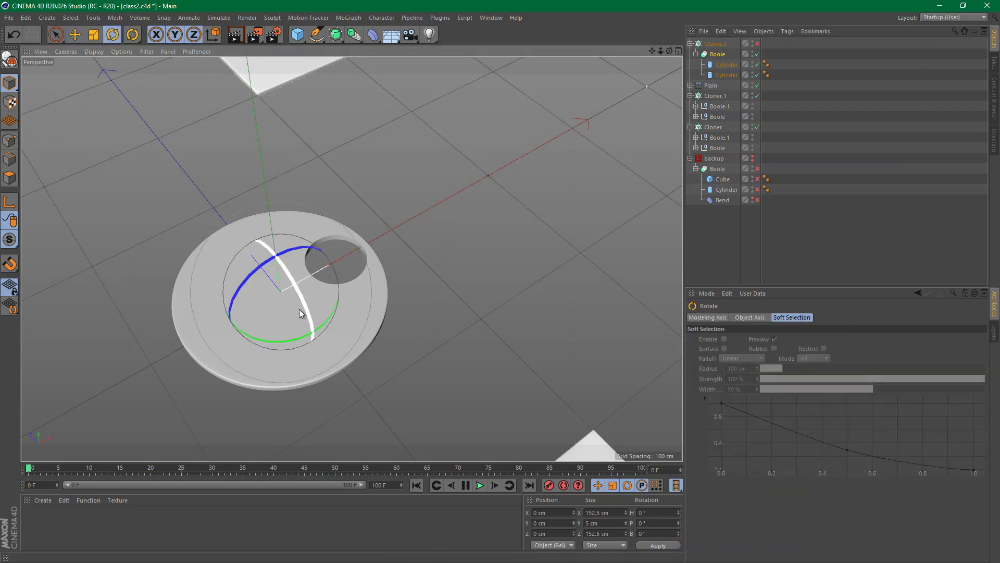
left_click_drag(299, 308, 490, 288)
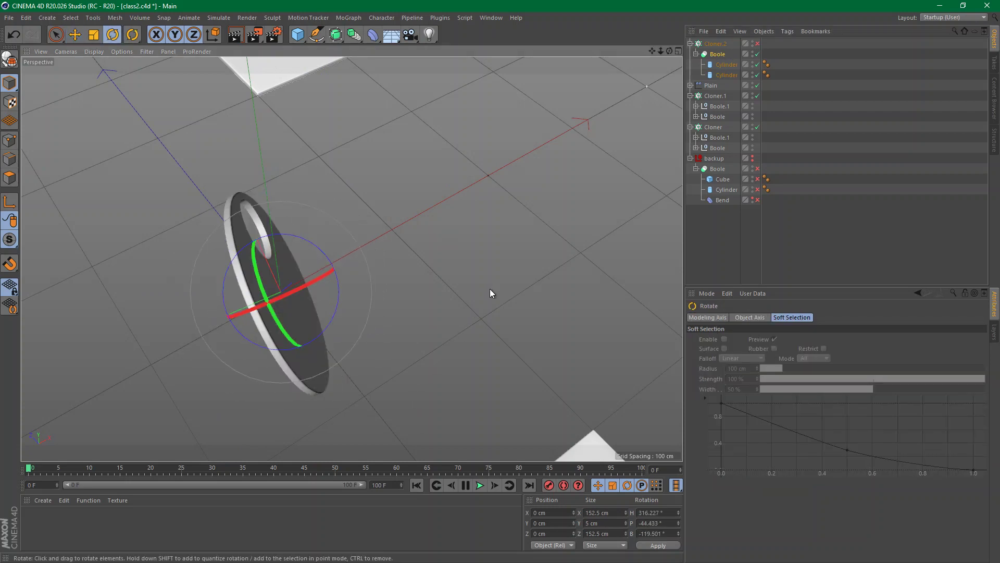
left_click(757, 44)
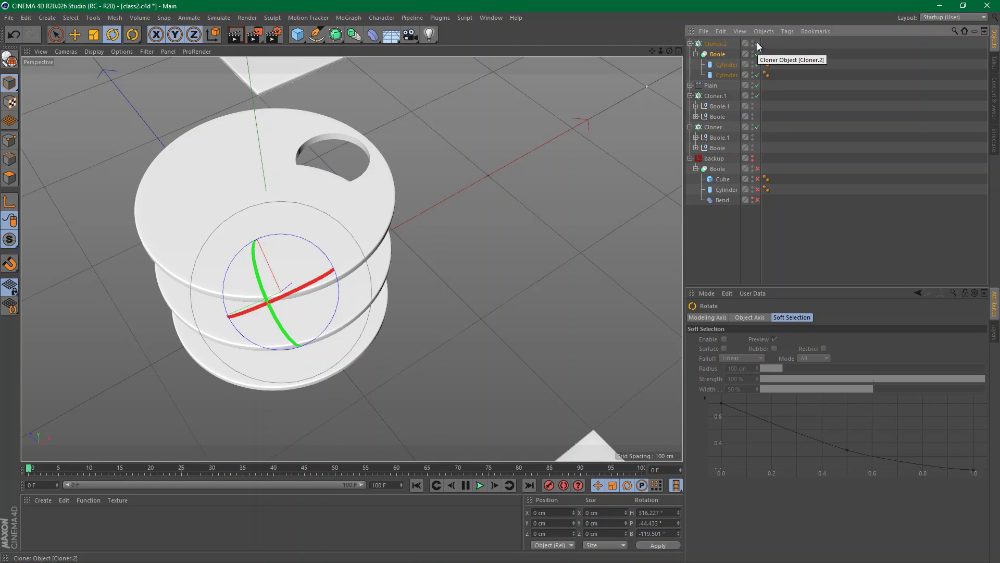
Undo the Boole's rotation and its nesting, and delete the empty Cloner
left_click(758, 43)
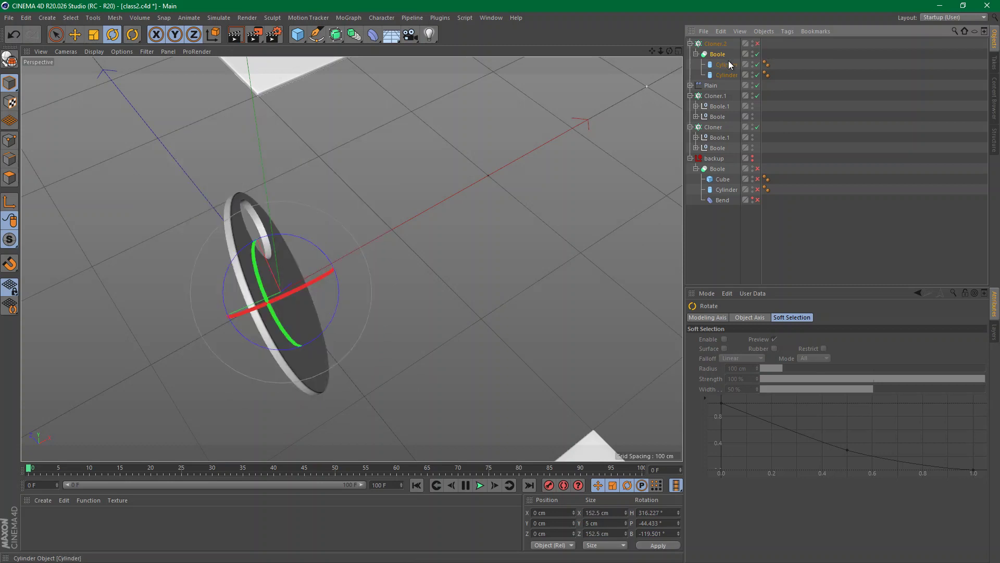
key("ctrl+z")
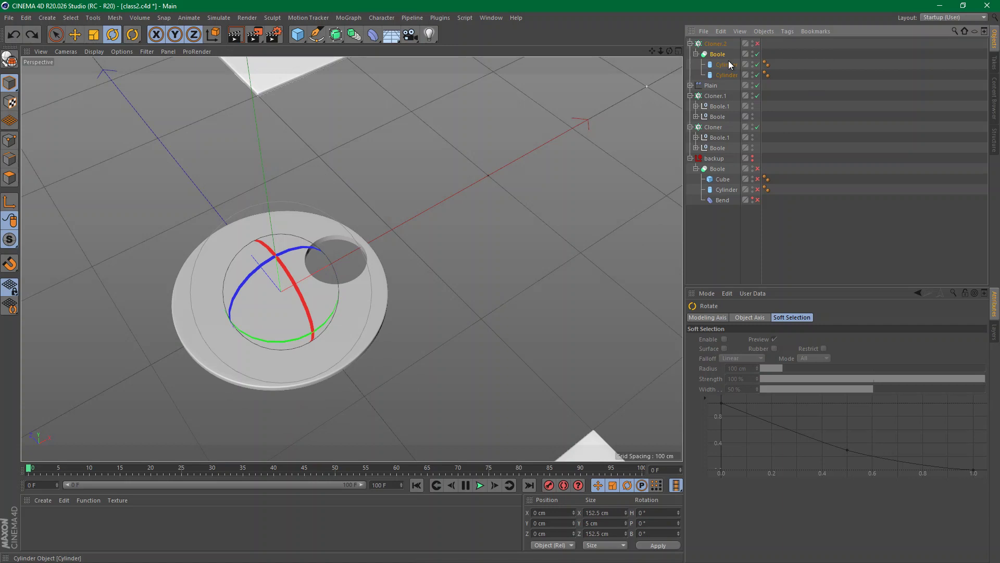
key("ctrl+z")
key("ctrl+z")
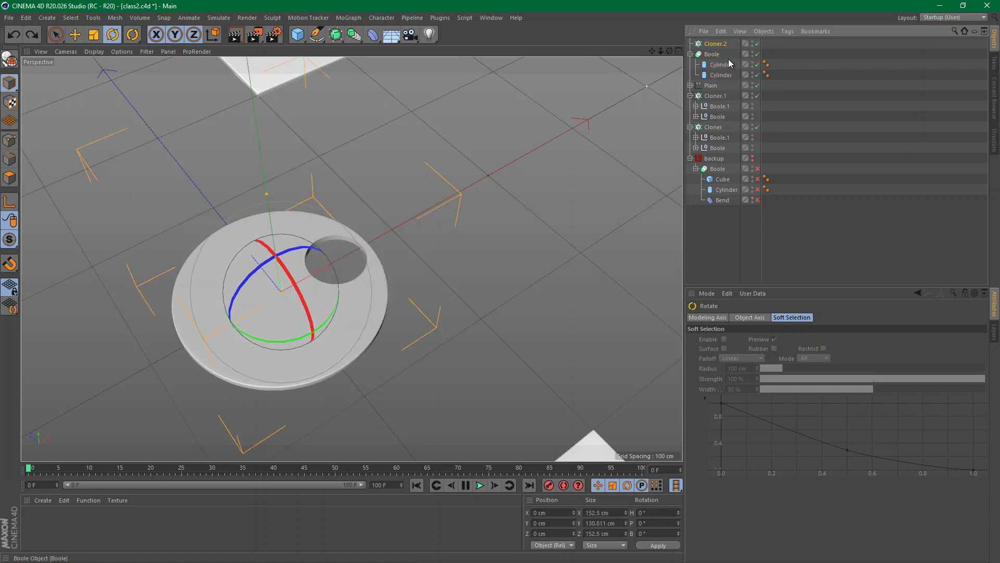
key("Delete")
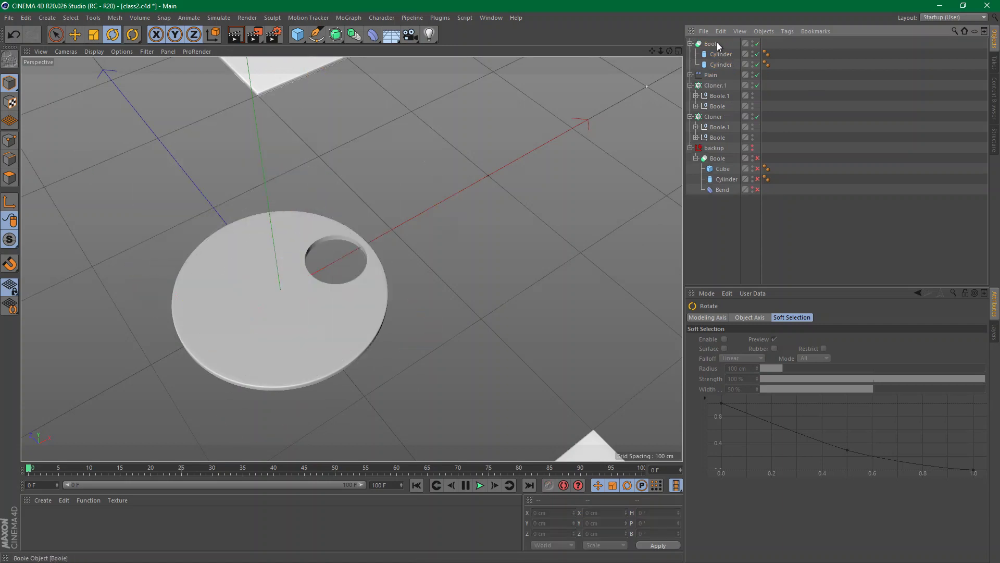
Copy the eye disc's Boole into the backup null and make the original Boole editable
left_click(717, 44)
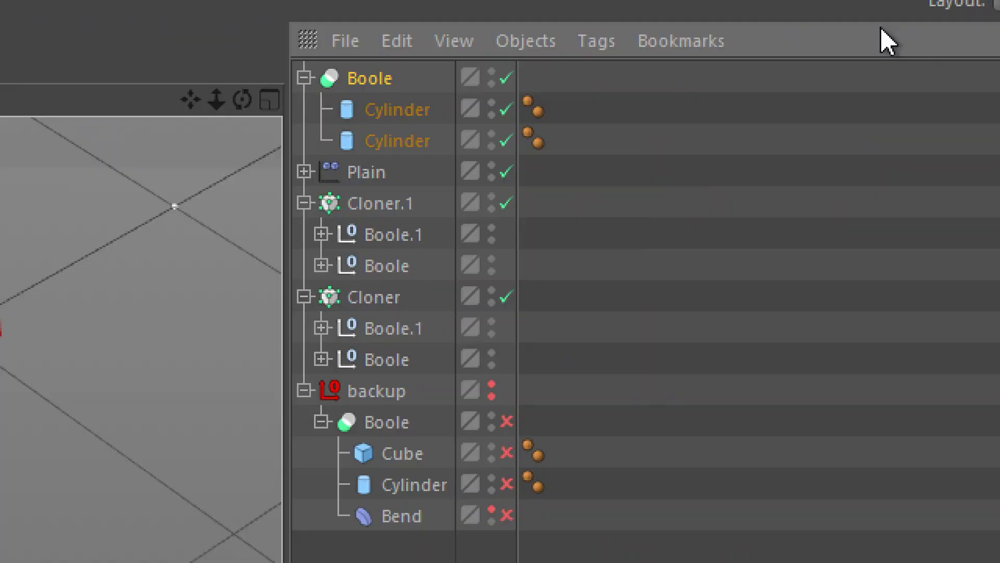
left_click_drag(371, 84, 366, 406, "ctrl")
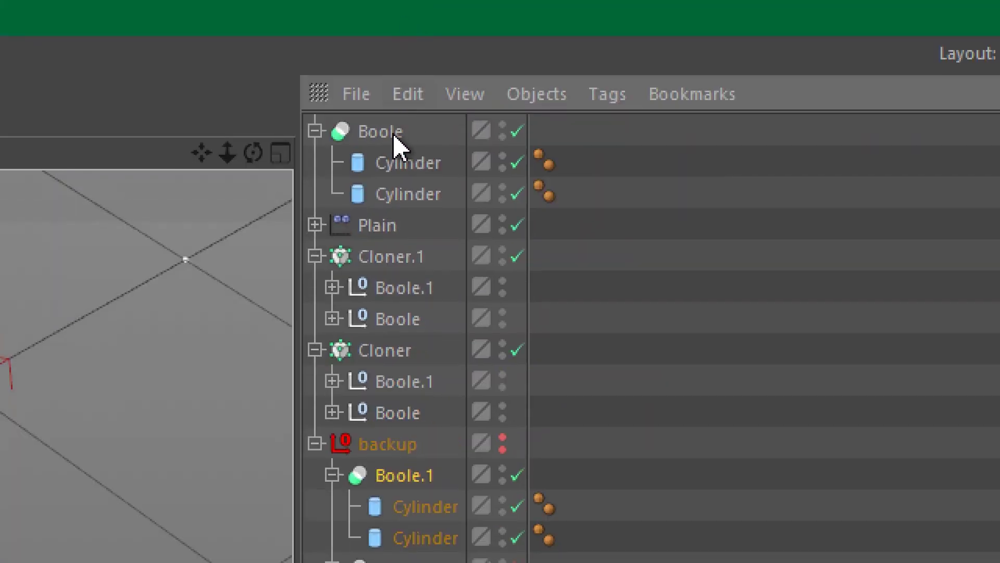
left_click(386, 118)
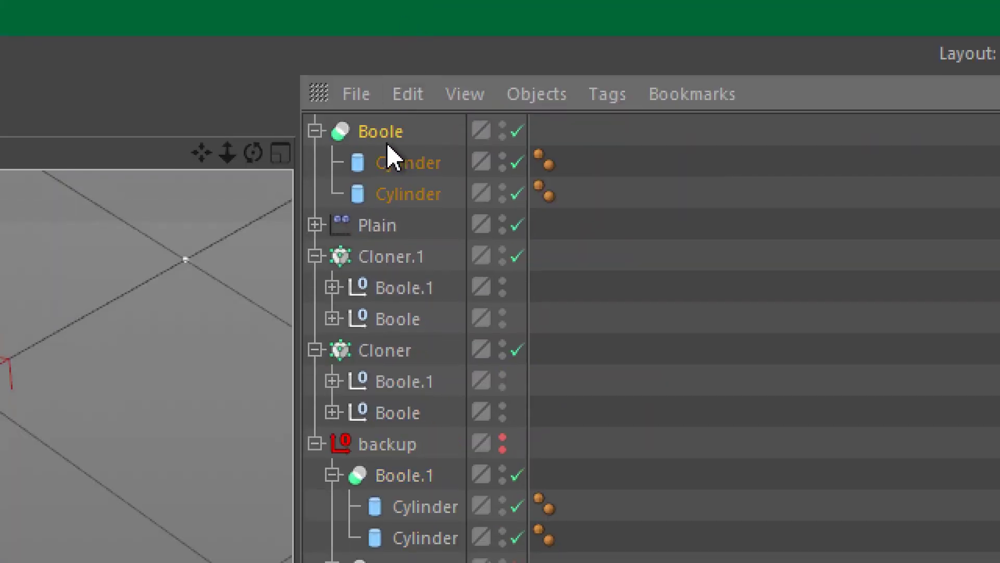
key("c")
Merge the two cylinder meshes inside the Boole null into a single polygon object, removing the originals
left_click(316, 131)
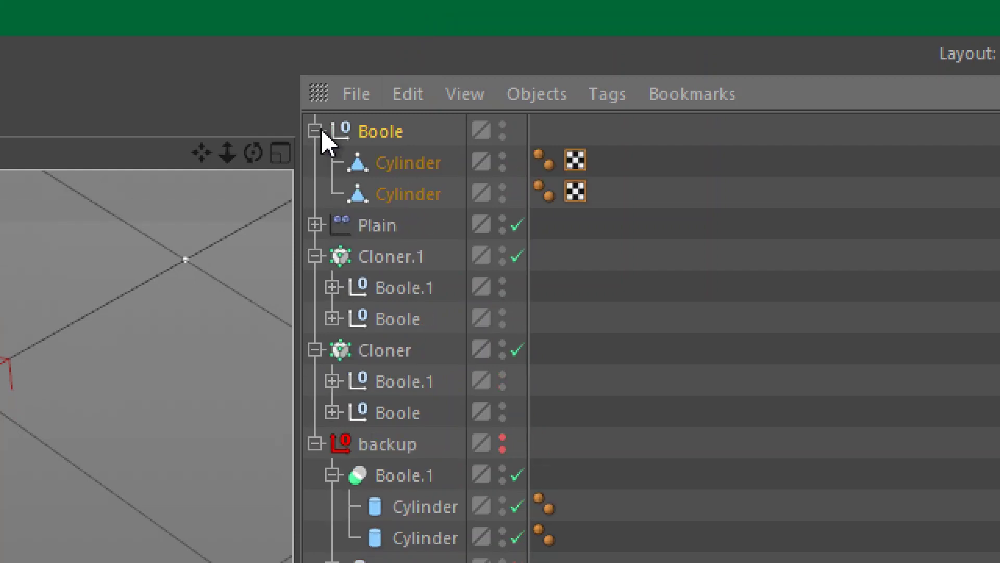
right_click(411, 170)
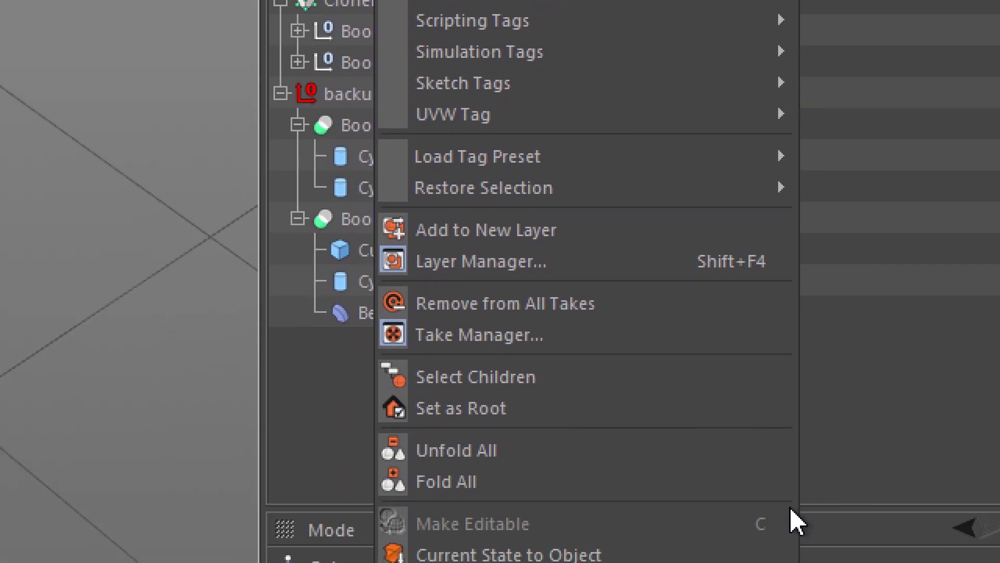
left_click(746, 525)
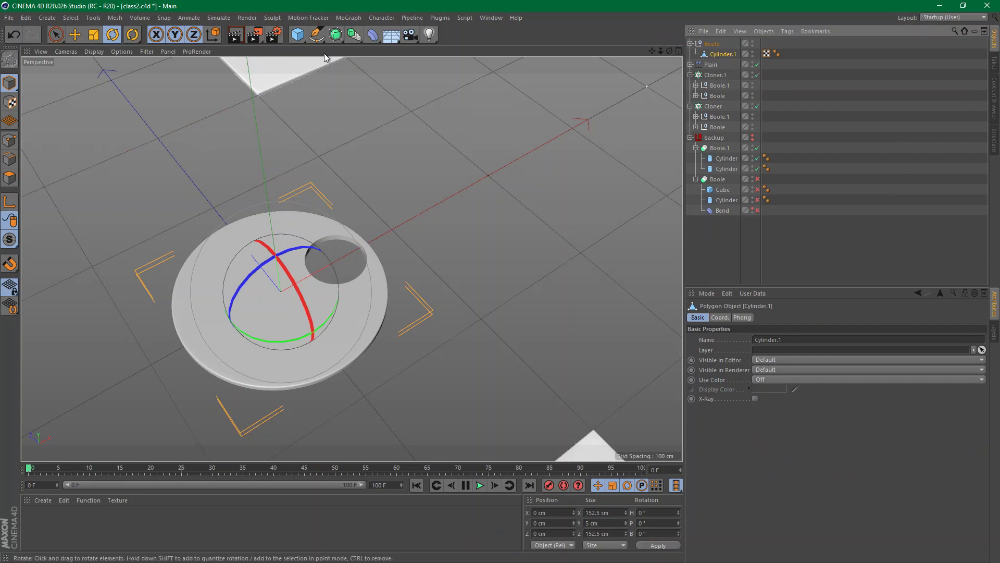
Add a MoGraph Cloner and nest the eye disc's Boole null inside it
left_click(348, 17)
left_click(356, 132)
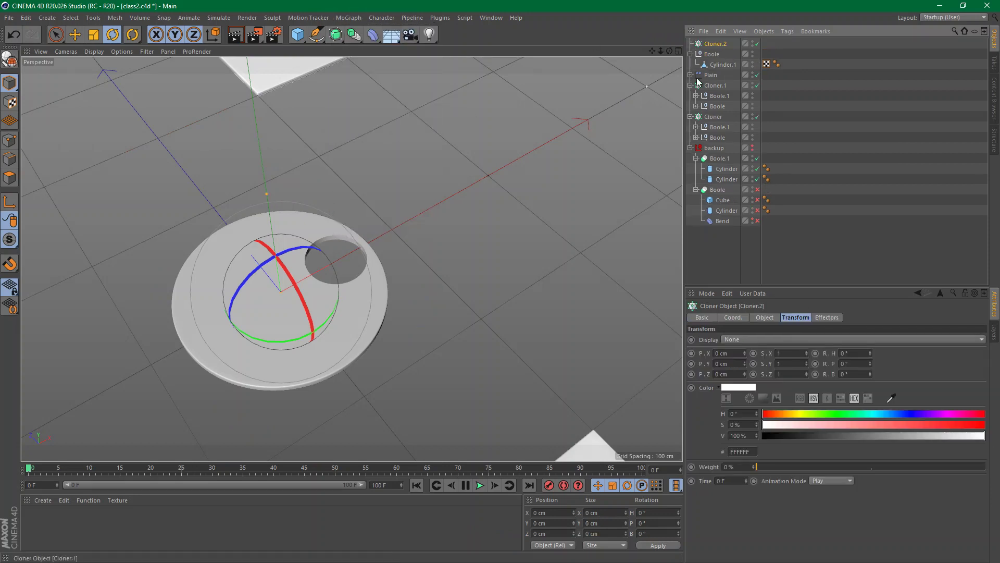
left_click_drag(710, 45, 710, 46)
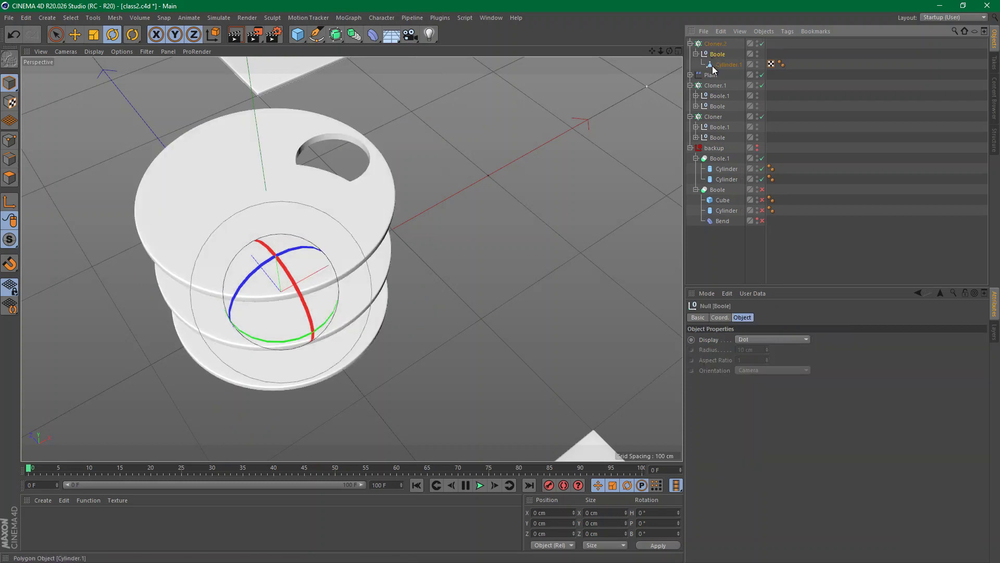
Try freely rotating the Cylinder.1 mesh inside the Cloner, and undo the rotation
left_click(711, 65)
key("r")
mouse_move(340, 305)
left_mouse_down()
mouse_move(296, 336)
mouse_move(349, 288)
left_mouse_up()
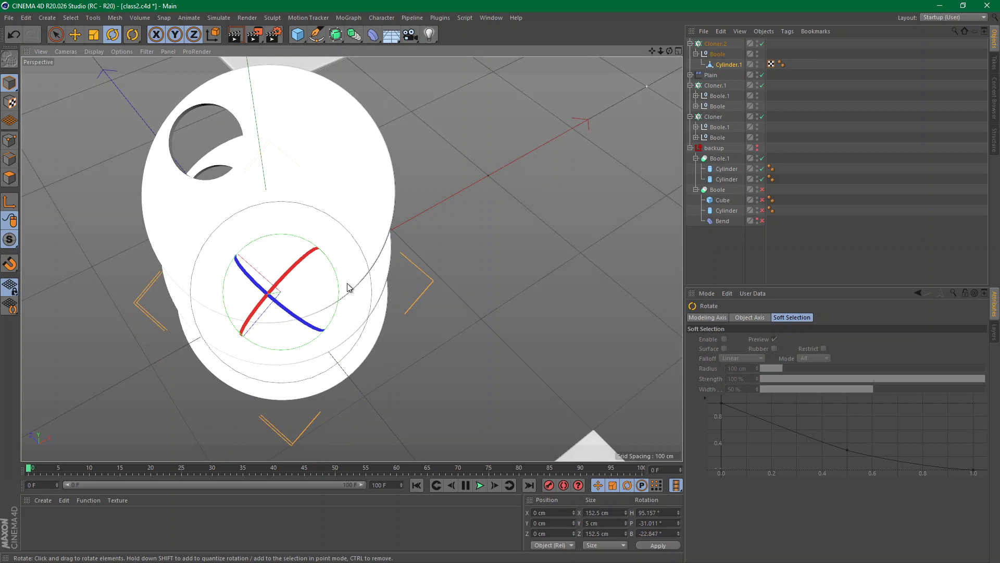
key("ctrl+z")
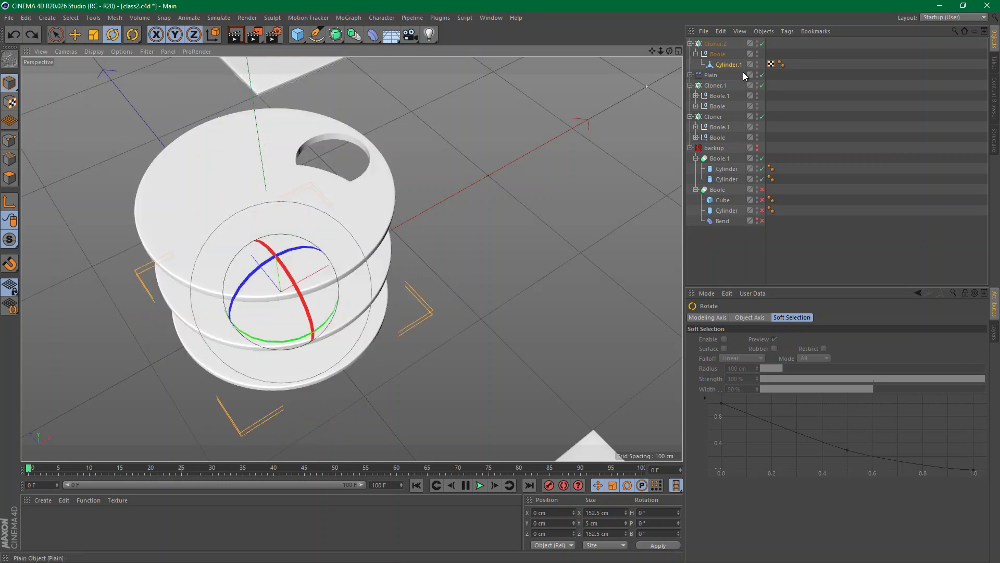
Keyframe Cylinder.1's heading rotation from 0° at frame 0 to 360° at frame 100, and play the animation
left_click(710, 65)
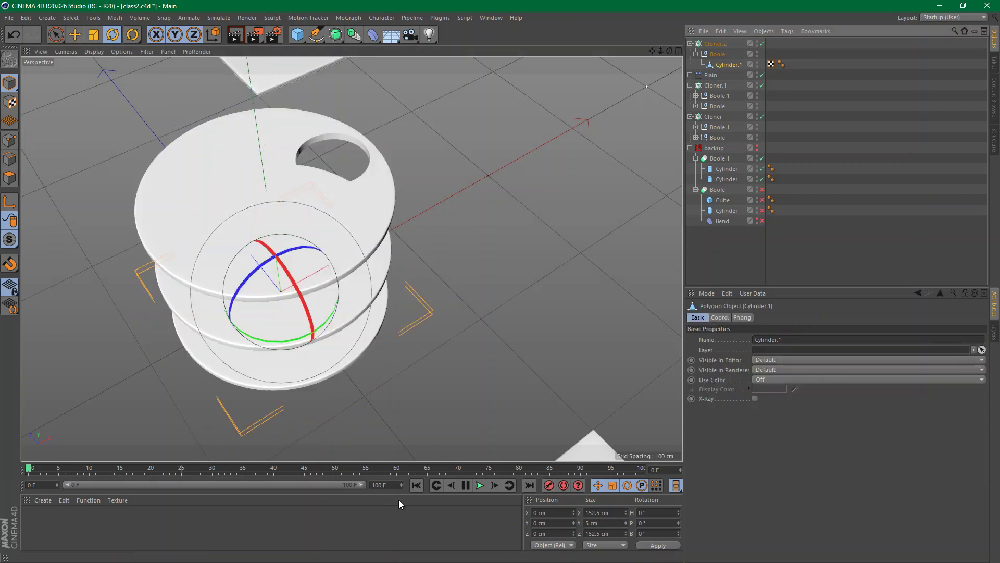
left_click(728, 316)
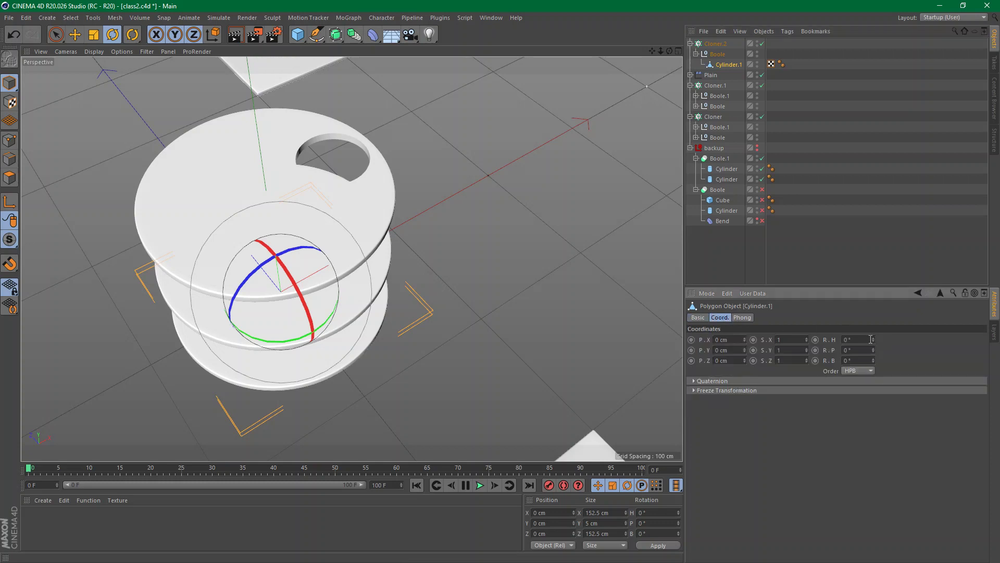
mouse_move(873, 340)
left_mouse_down()
mouse_move(872, 298)
mouse_move(873, 320)
left_mouse_up()
key("ctrl+z")
left_click(528, 486)
left_click(417, 486)
left_click(480, 485)
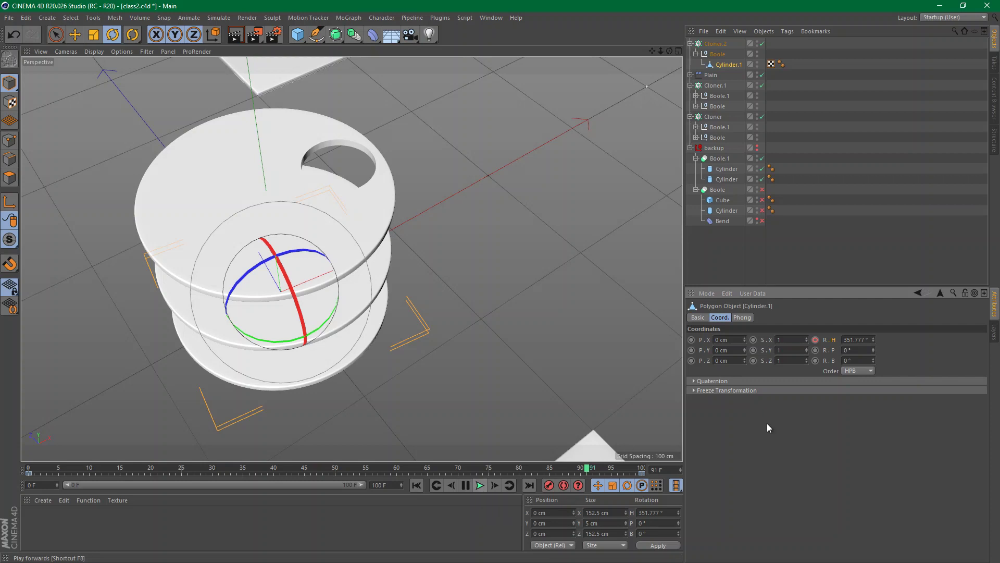
Set the heading keys at frames 100 and 0 to Linear interpolation and preview the rotation
left_click(642, 474)
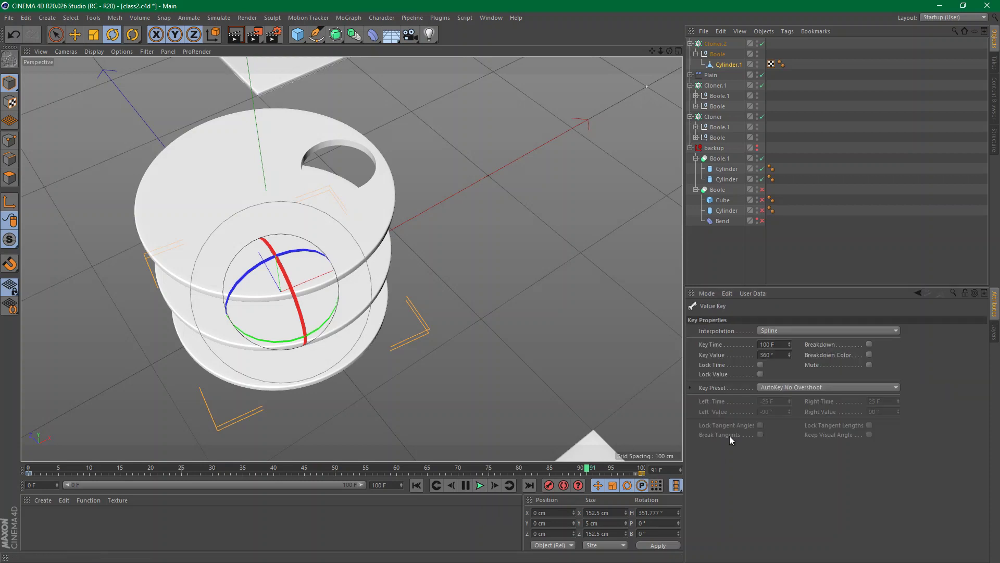
left_click(799, 331)
left_click(798, 341)
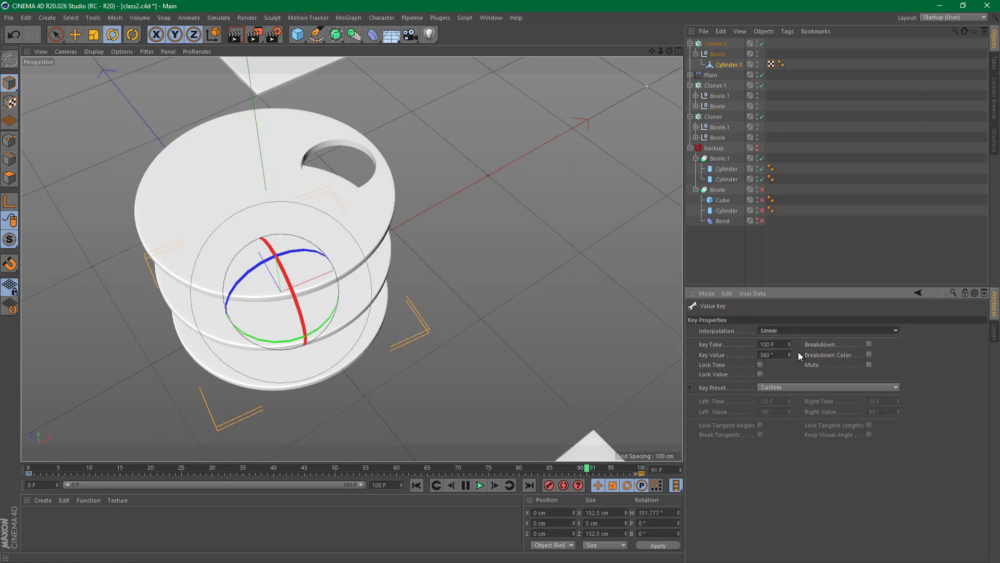
left_click(28, 472)
left_click(779, 331)
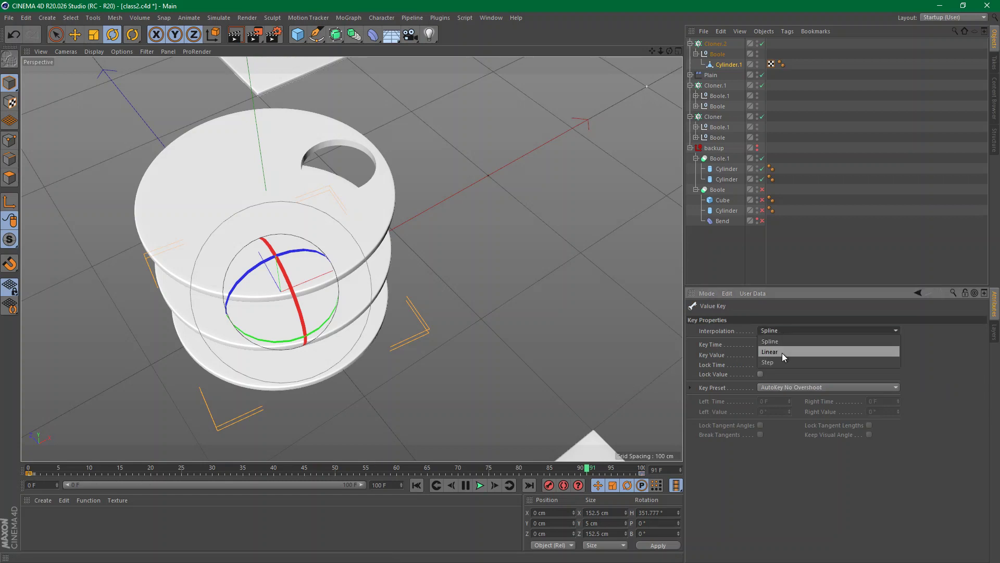
left_click(782, 352)
left_click(734, 266)
left_click(480, 485)
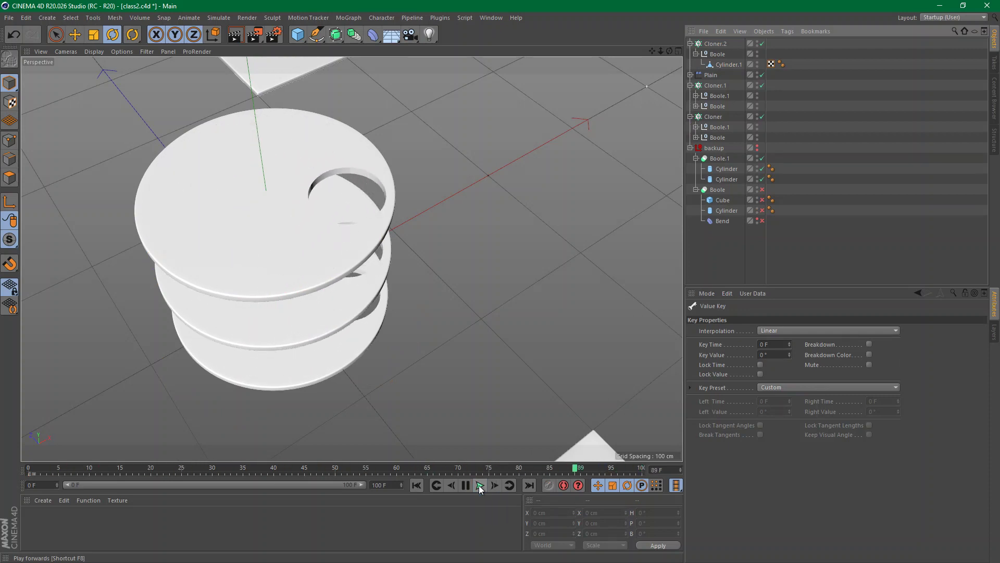
left_click(480, 486)
Set the new Cloner's per-step offset to 0 cm in Y and 200 cm in X
left_click(718, 45)
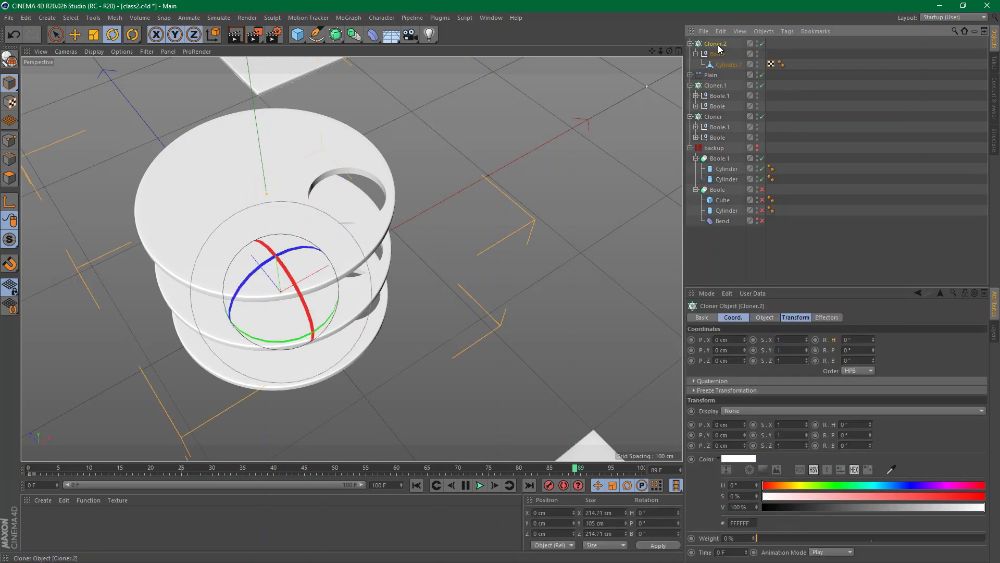
left_click(768, 318)
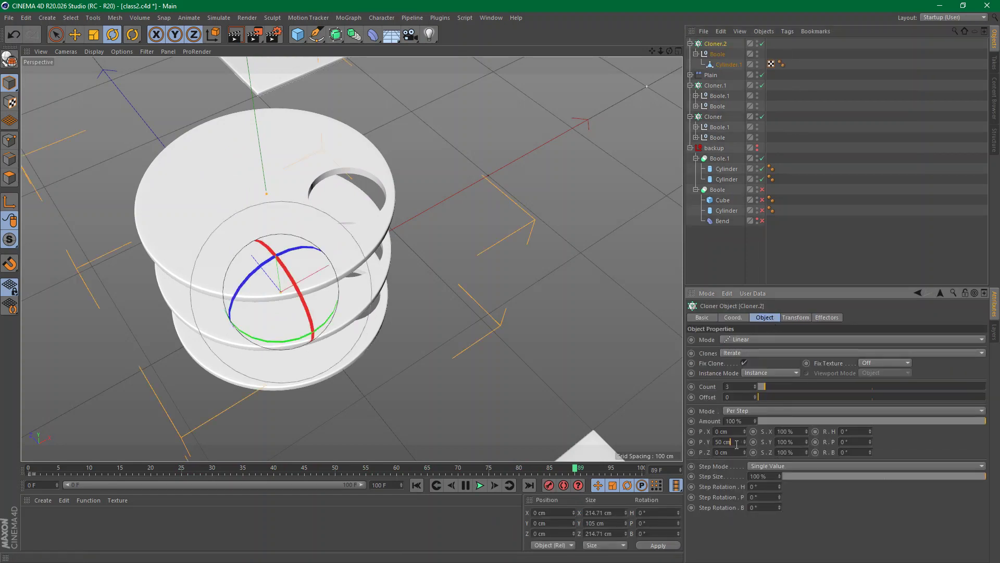
type("0")
key("Return")
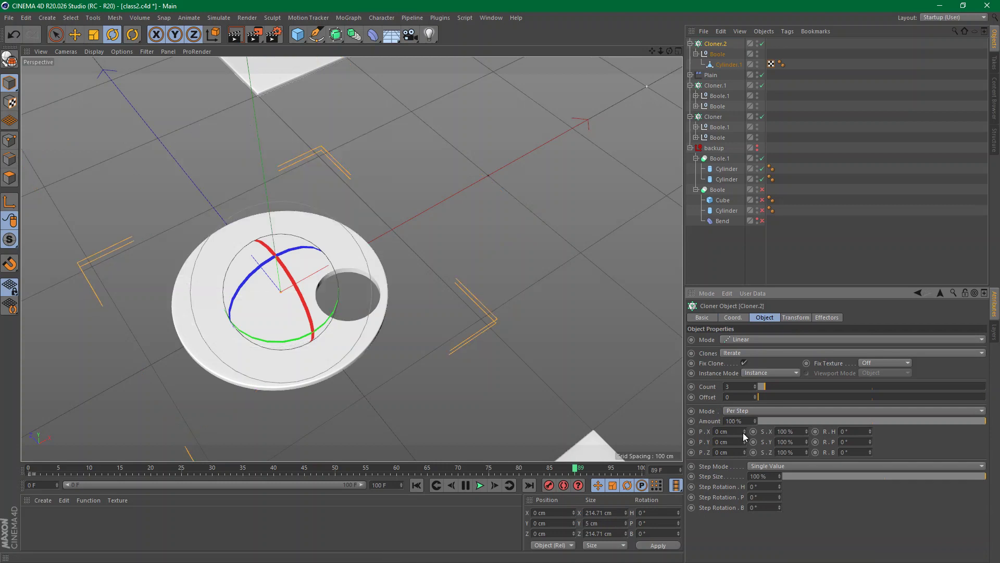
left_click_drag(742, 433, 737, 448)
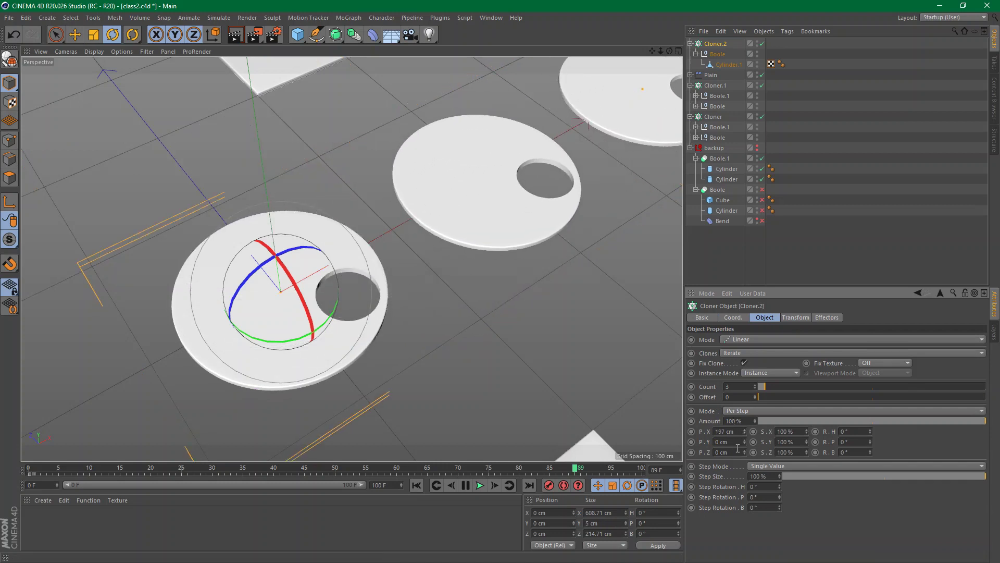
left_click(739, 433)
type("200")
key("Return")
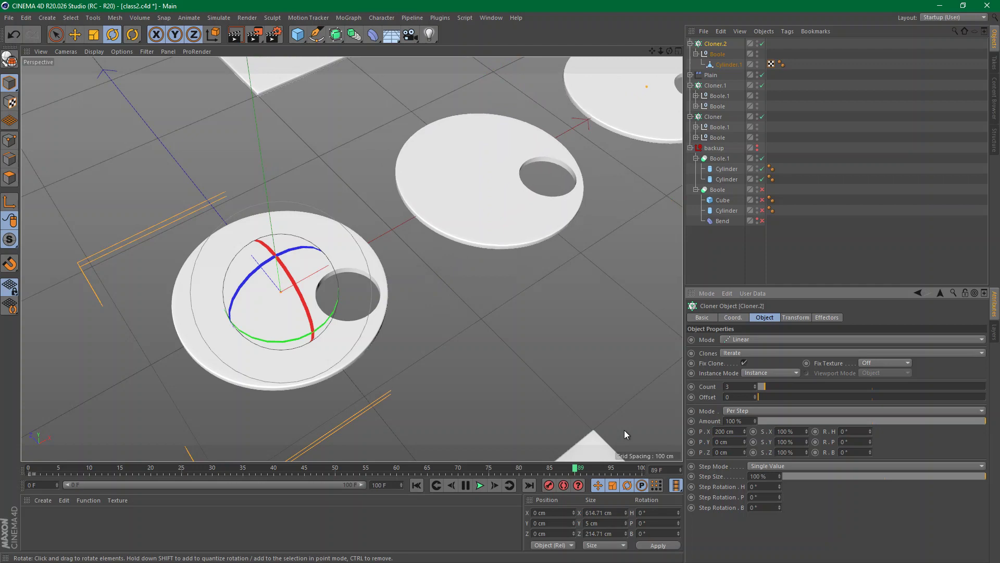
Raise the Cloner's count to 20 so the eyes form a row along the strips
right_click_drag(468, 169, 395, 169, "alt")
middle_click_drag(542, 152, 286, 273, "alt")
right_click_drag(386, 220, 205, 273, "alt")
middle_click_drag(569, 129, 351, 257, "alt")
left_click_drag(772, 386, 804, 385)
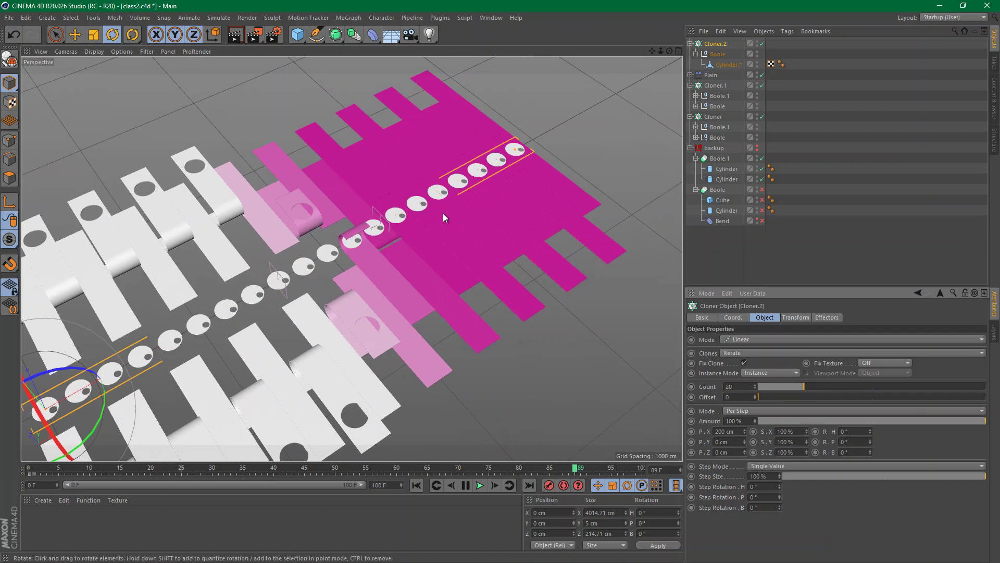
Rewind and play the animation to review the rotating eyes over the magenta strips
middle_click_drag(396, 236, 639, 163, "alt")
right_click_drag(443, 177, 540, 160, "alt")
left_click(417, 486)
left_click(481, 486)
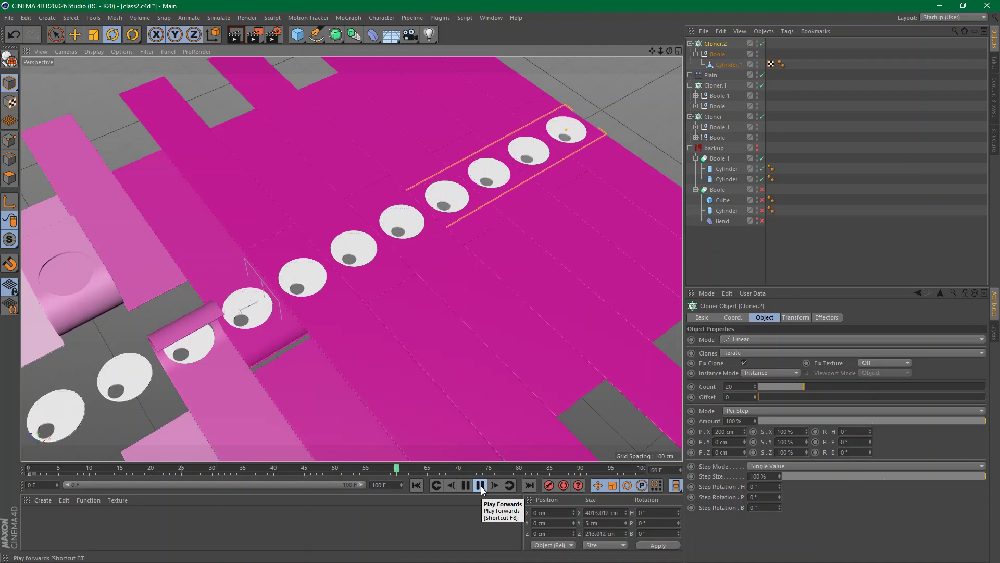
Switch to After Effects and play the fit composition to study how the reference eyes rotate
key("alt+Tab")
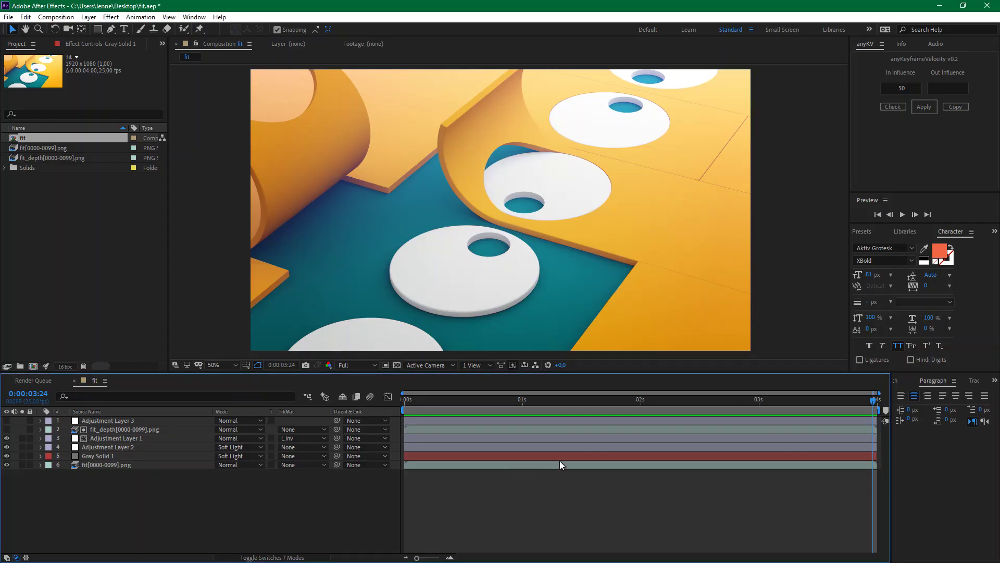
key("space")
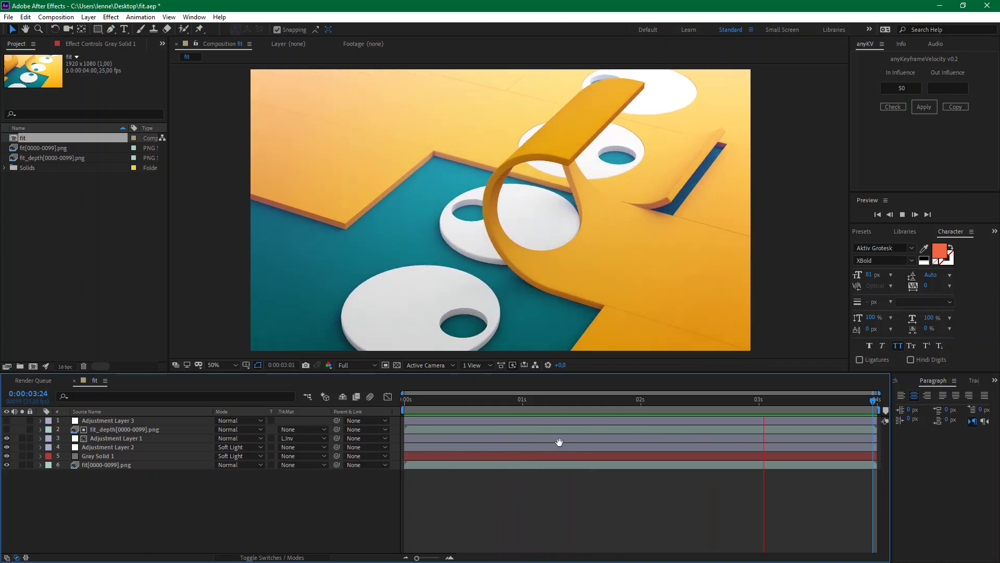
key("space")
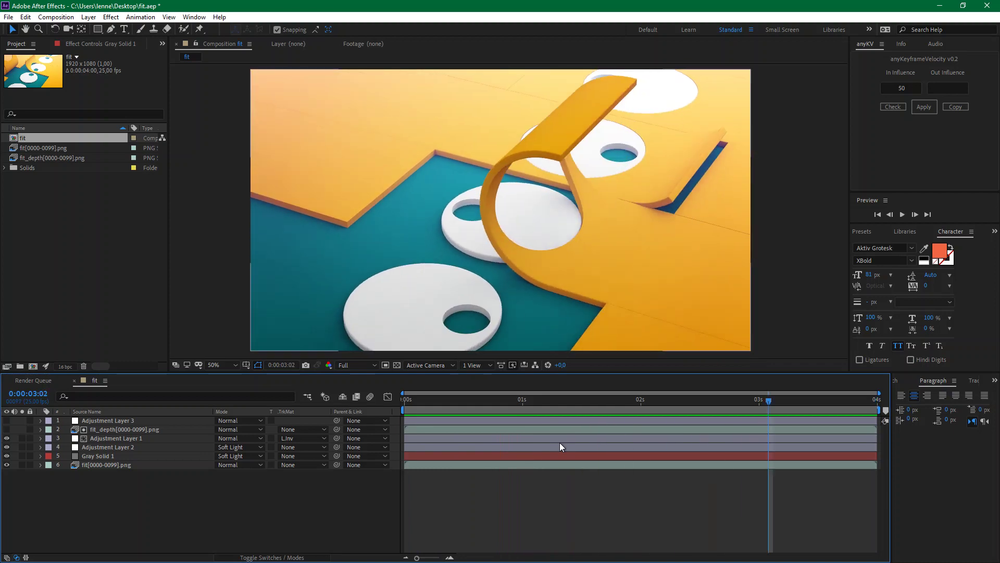
Back in Cinema 4D, duplicate the eye inside the new Cloner and mirror the copy's cylinder with an X scale of -1
key("alt+Tab")
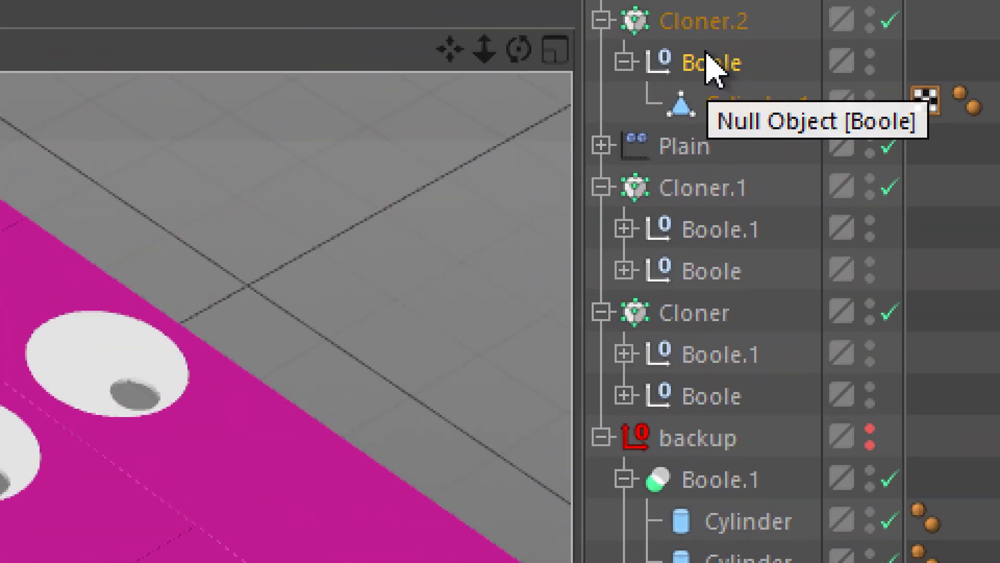
left_click_drag(703, 58, 709, 45, "ctrl")
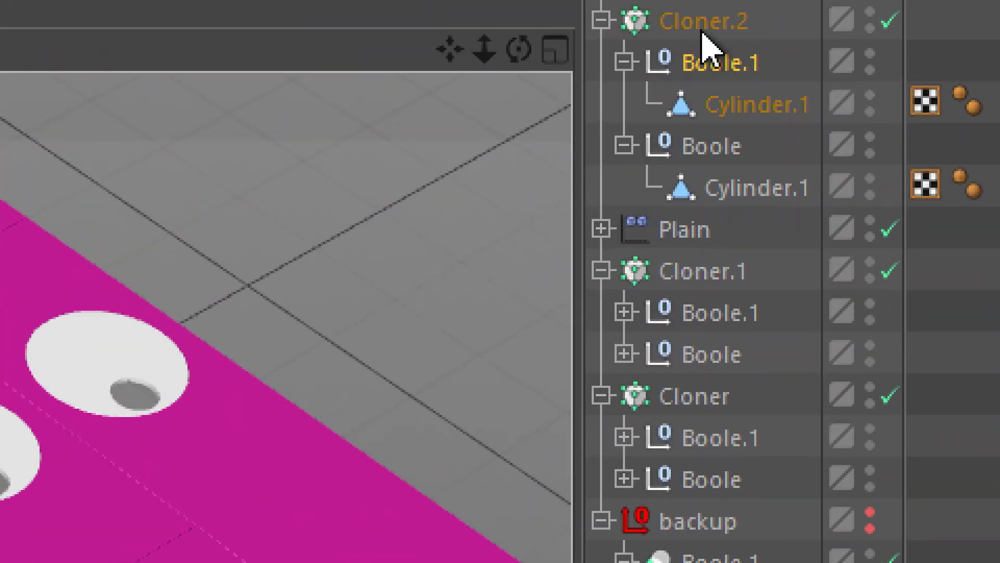
left_click(728, 105)
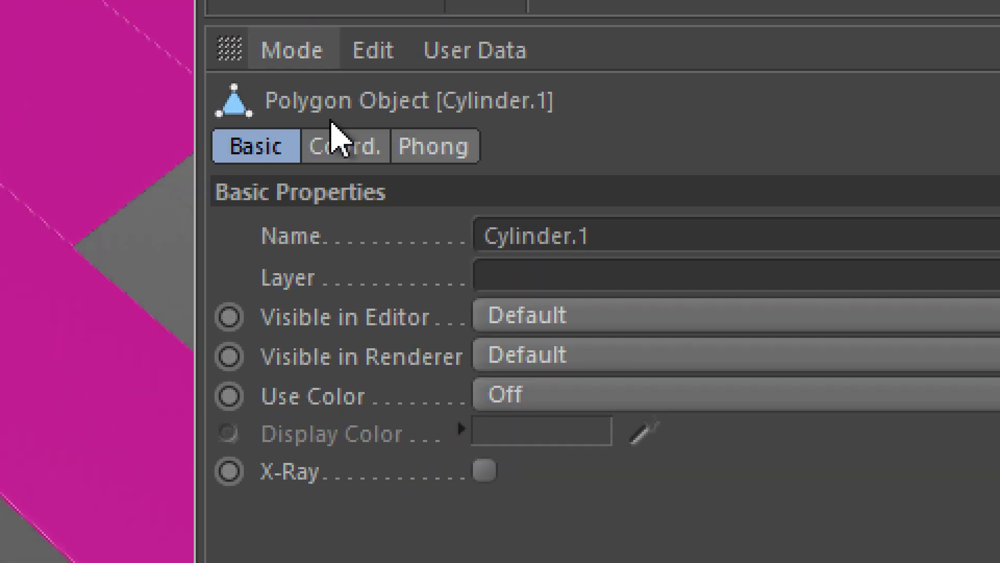
left_click(344, 146)
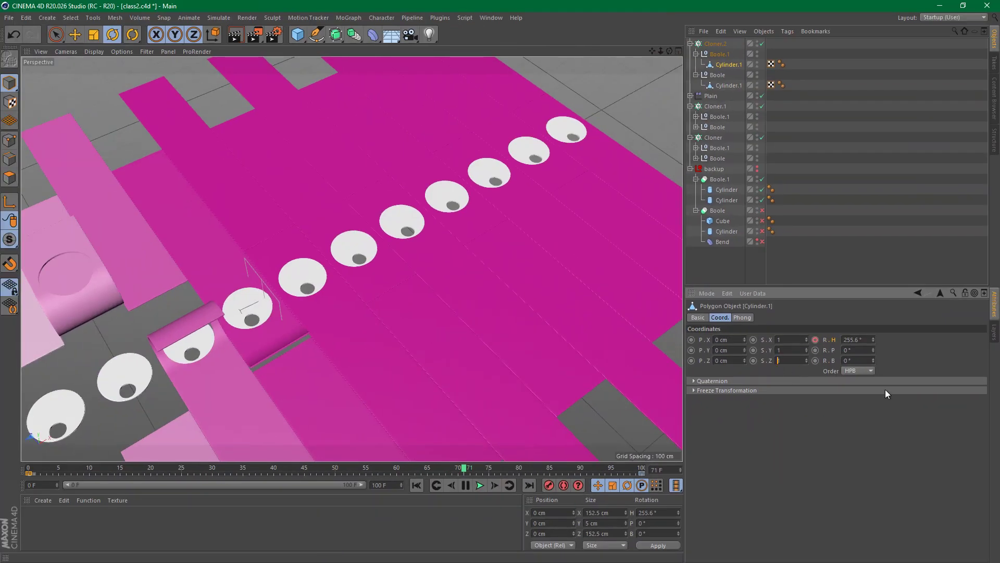
type(".")
key("ctrl+z")
double_click(776, 341)
type("-1")
key("Return")
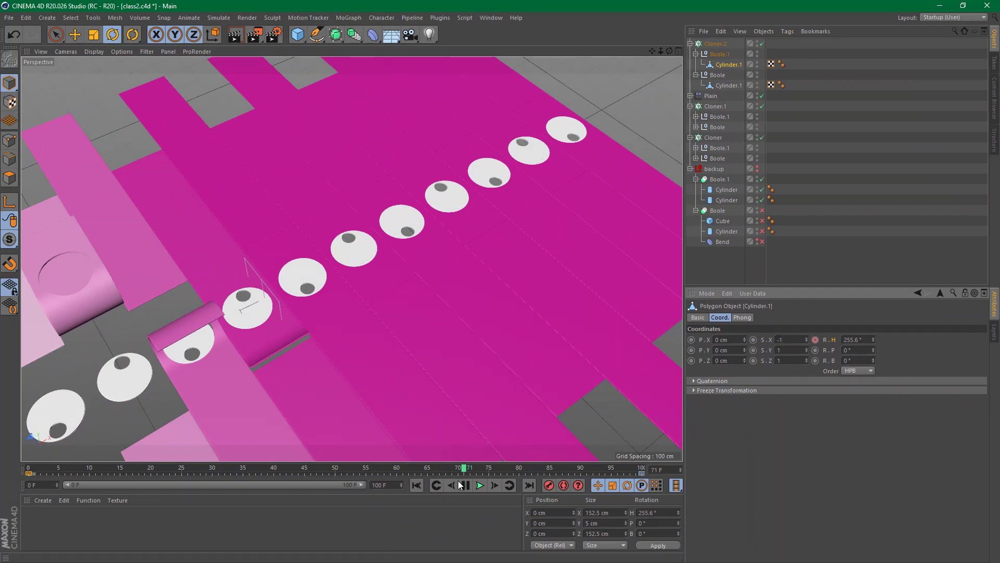
Rewind and play the animation to compare how the mirrored and original eyes rotate along the row
left_click(416, 484)
left_click(480, 485)
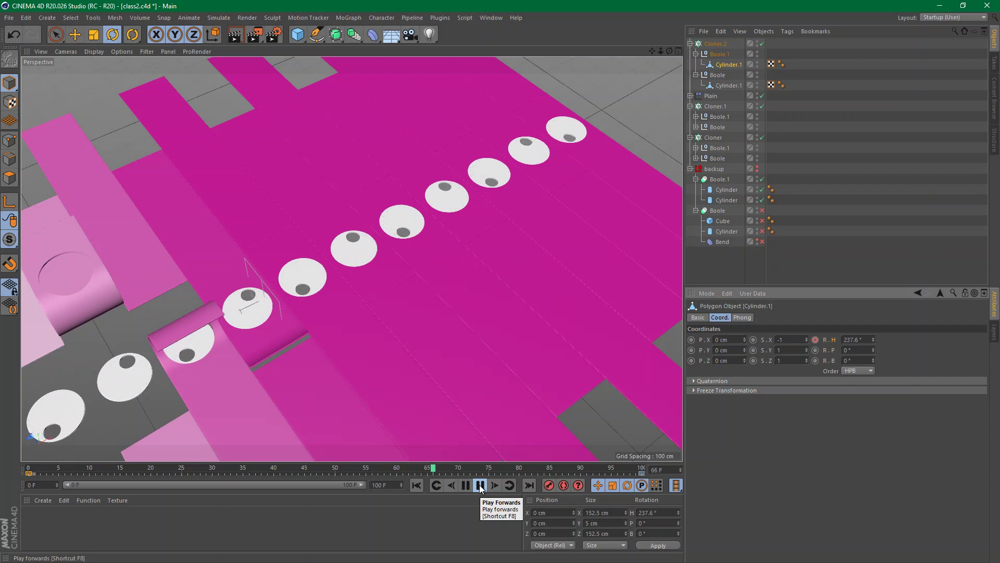
left_click(479, 485)
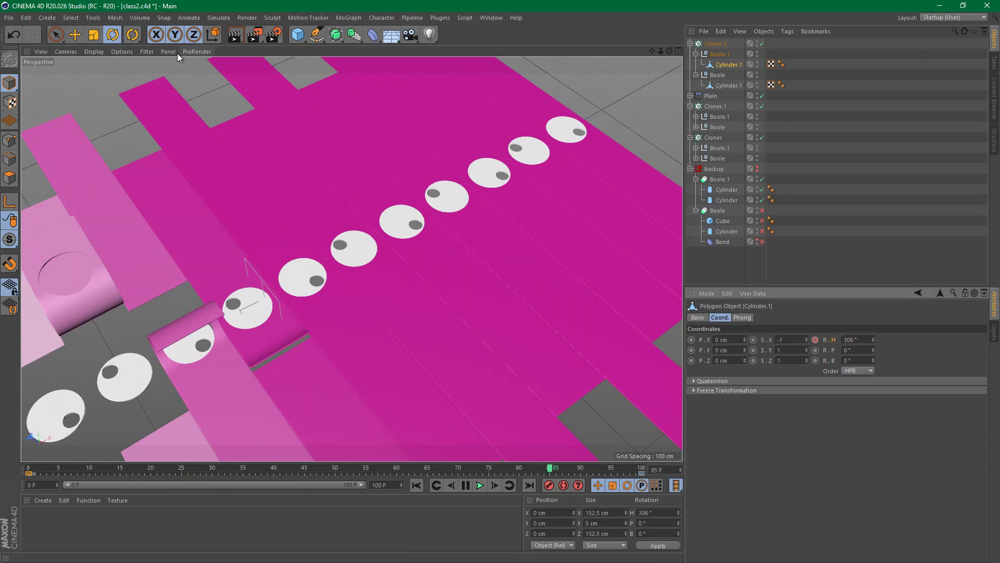
Revert the project to its saved version, discarding the changes made since
left_click(8, 18)
left_click(37, 65)
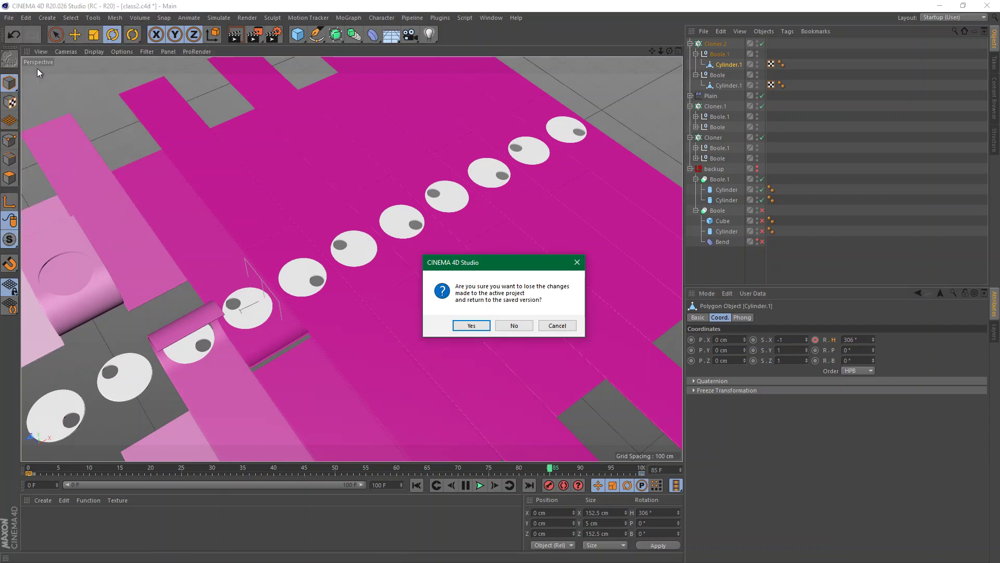
left_click(460, 322)
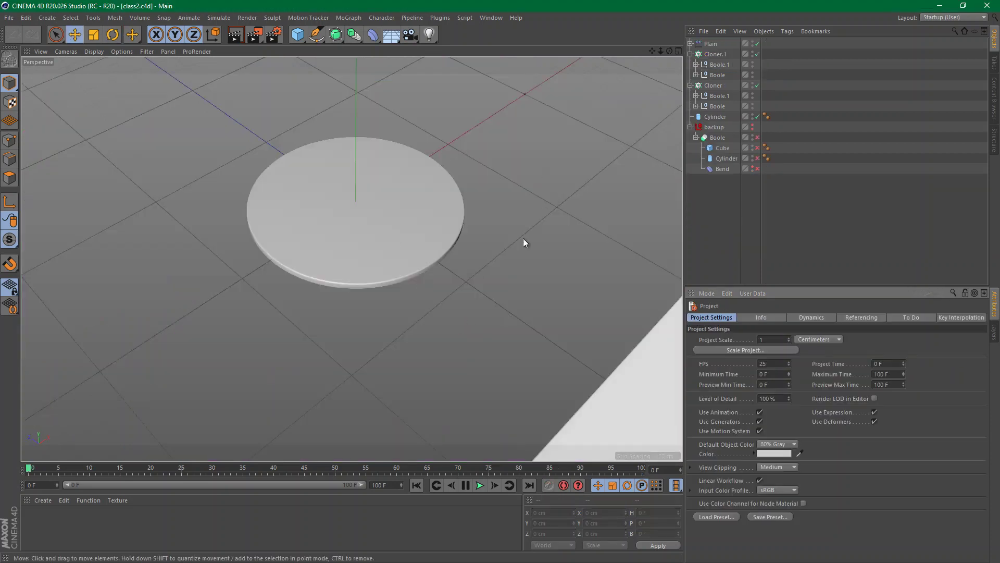
Add a Boole object and nest the disc's Cylinder inside it
left_click(712, 116)
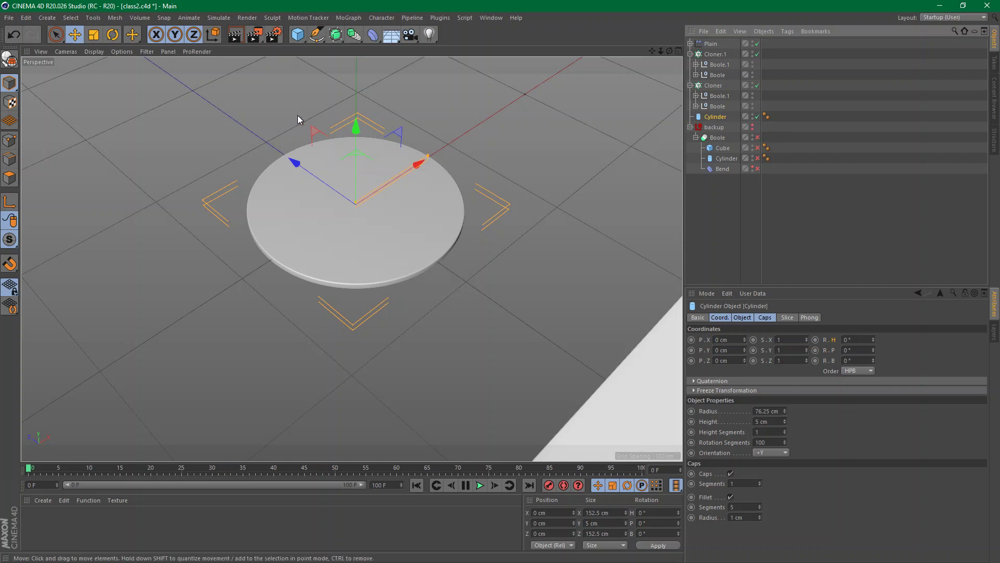
left_click_drag(354, 39, 562, 52)
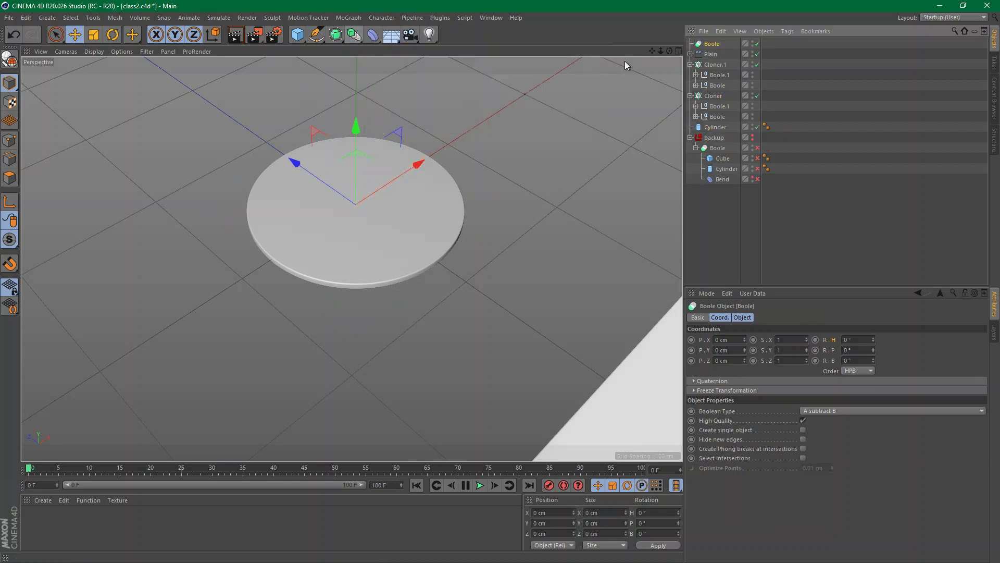
left_click(714, 128)
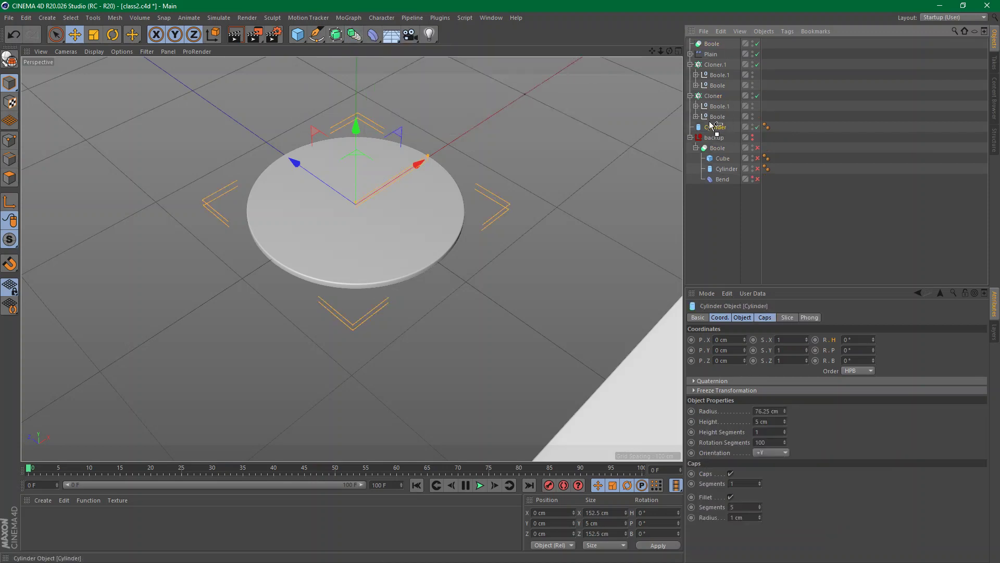
left_click_drag(714, 90, 714, 45)
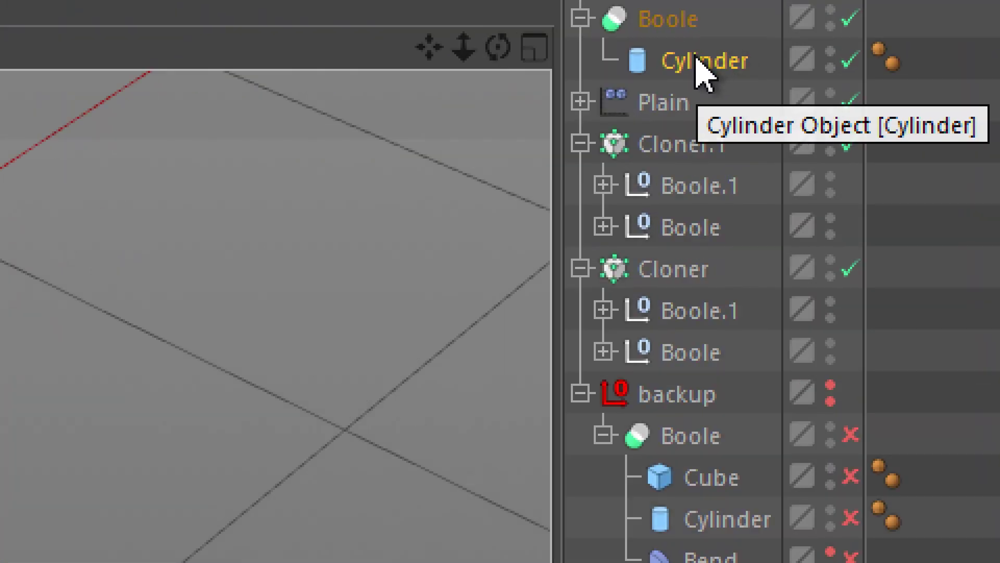
Duplicate the Cylinder inside the new Boole and select the lower of the two cylinders as the cutter
left_click_drag(664, 68, 666, 42, "ctrl")
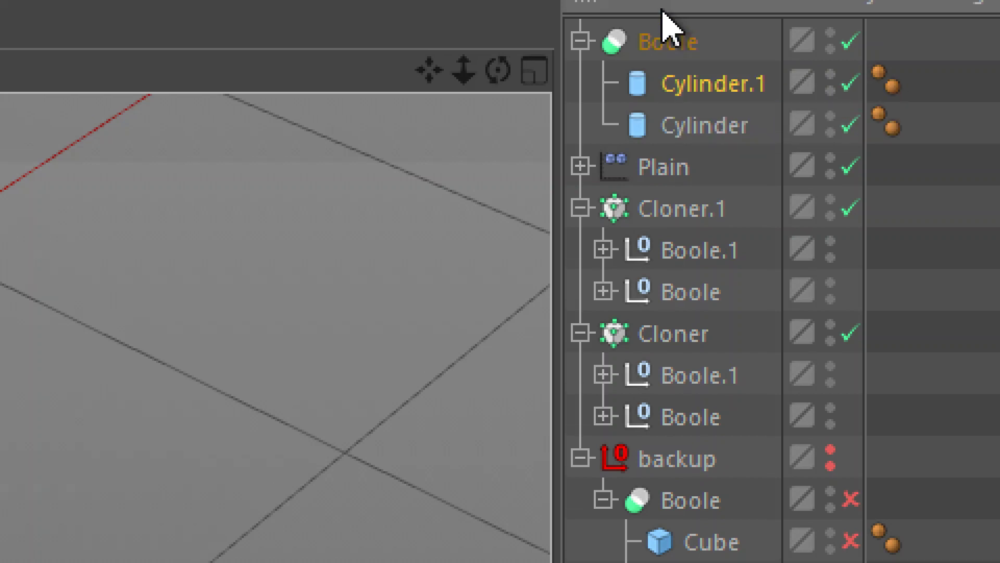
left_click(661, 107)
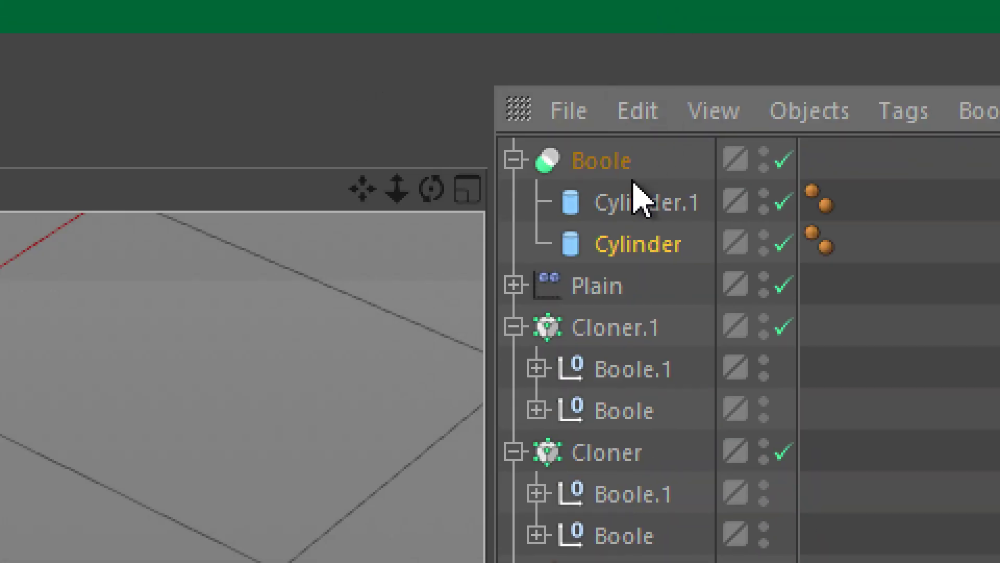
left_click(604, 161)
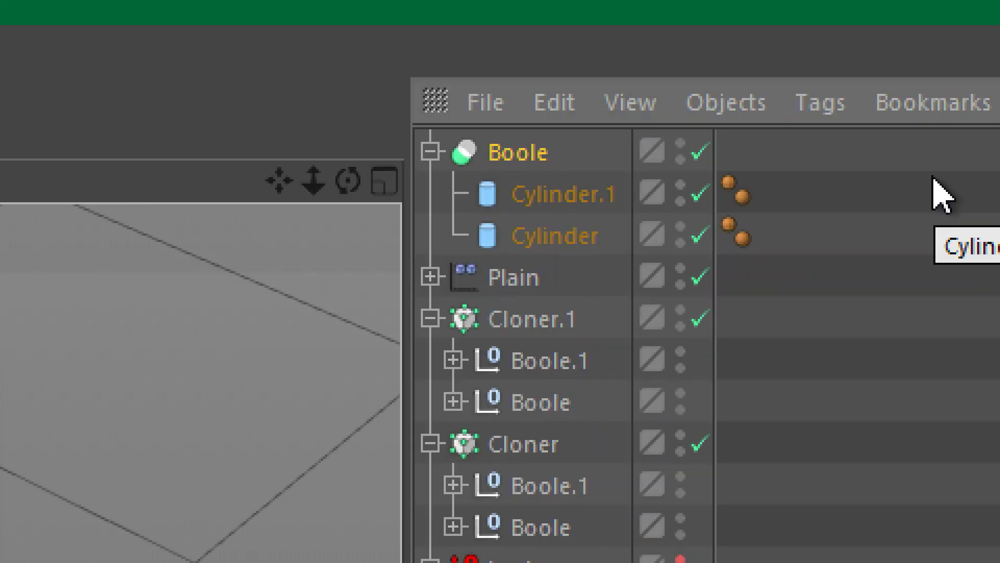
left_click(550, 235)
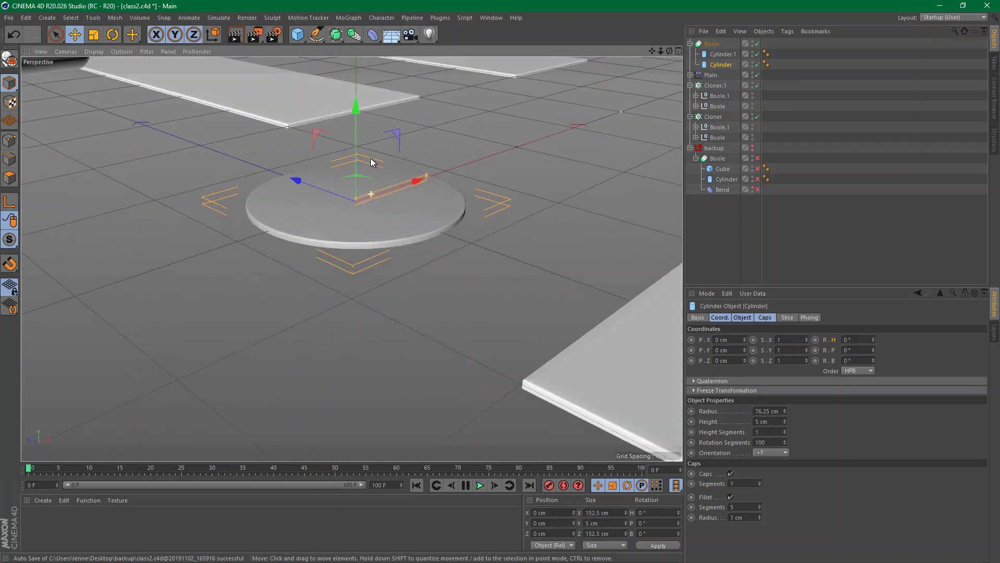
Stretch the cutting cylinder to about 55 cm high, then scale it down uniformly to about 31.6 cm in diameter
scroll(370, 158, "up", 3)
left_click_drag(458, 168, 453, 132)
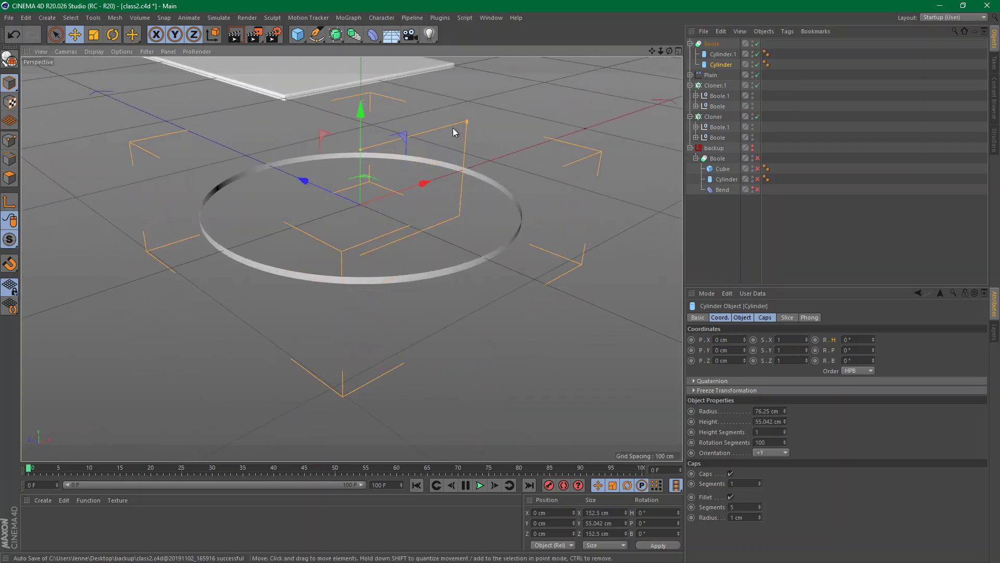
key("t")
left_click_drag(577, 117, 307, 248)
left_click_drag(408, 181, 395, 209, "alt")
key("e")
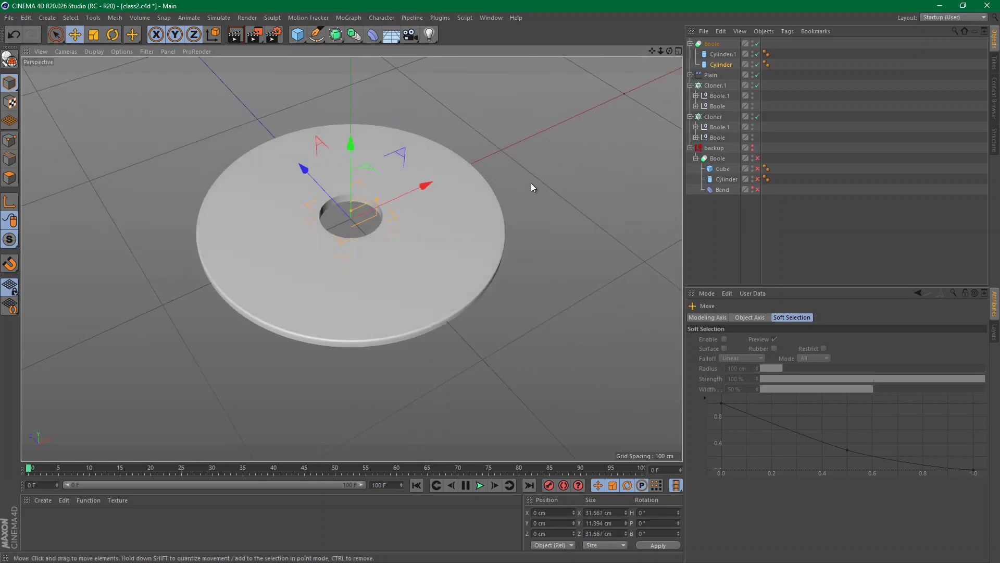
Offset the pupil cutter to about 40.7 cm in X and resize it to about 50.3 cm across and 35.3 cm high
right_click_drag(530, 183, 495, 180, "alt")
left_click_drag(479, 176, 519, 160)
key("t")
key("e")
mouse_move(519, 161)
right_mouse_down("alt")
mouse_move(449, 174)
mouse_move(451, 165)
mouse_move(521, 153)
right_mouse_up("alt")
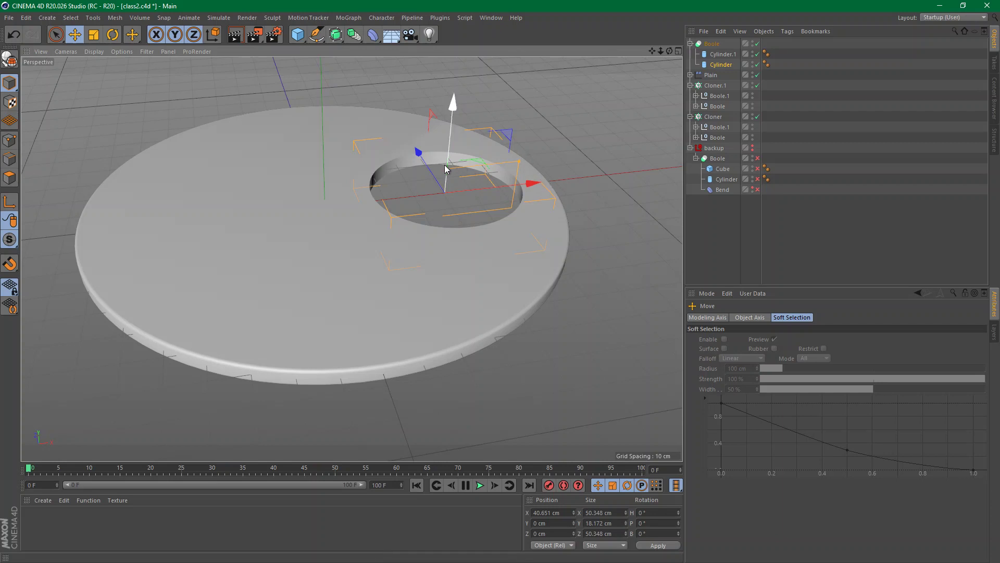
left_click_drag(447, 172, 447, 149)
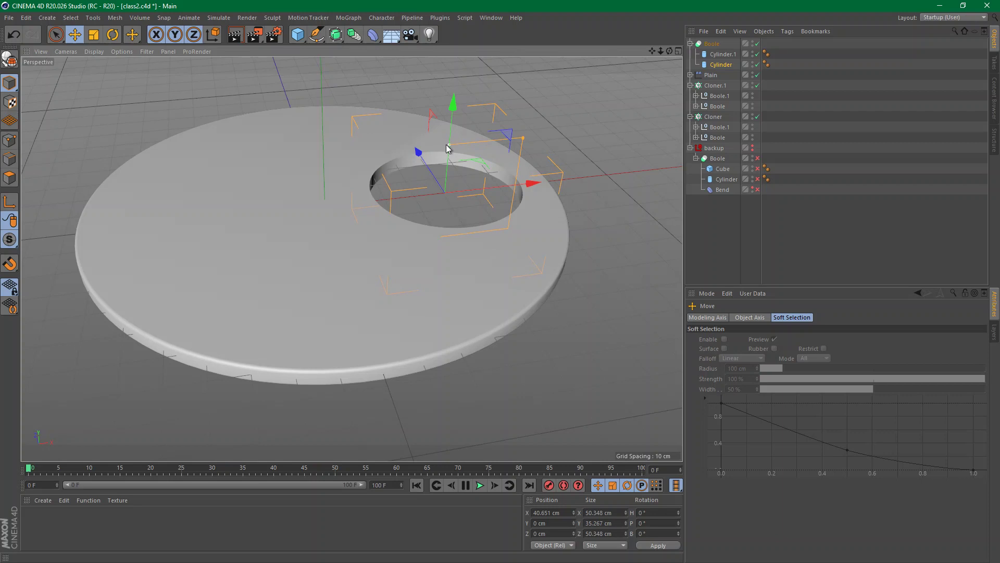
Display the new Boole with Gouraud Shading (Lines) and examine the mesh around the pupil hole
left_click(712, 45)
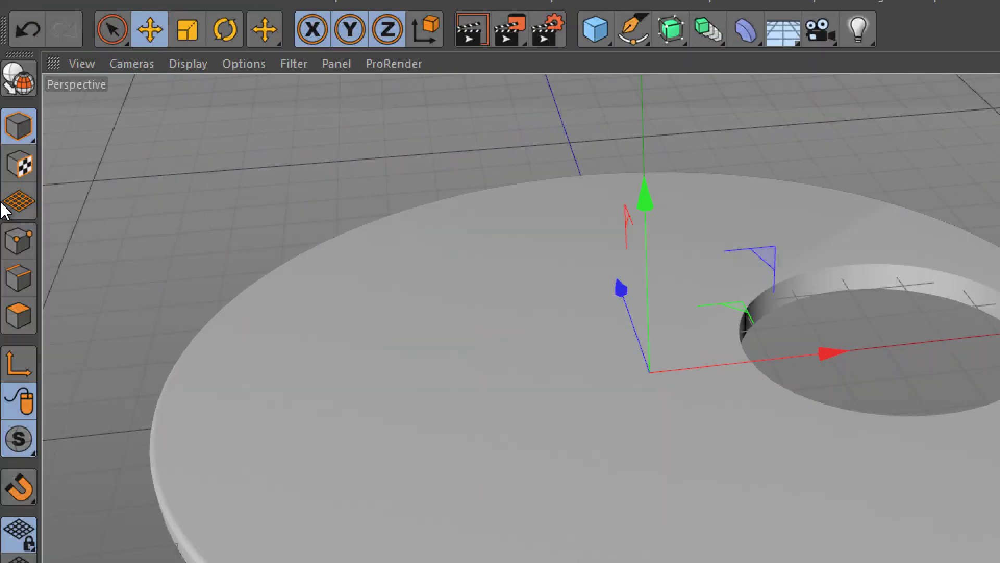
left_click(179, 63)
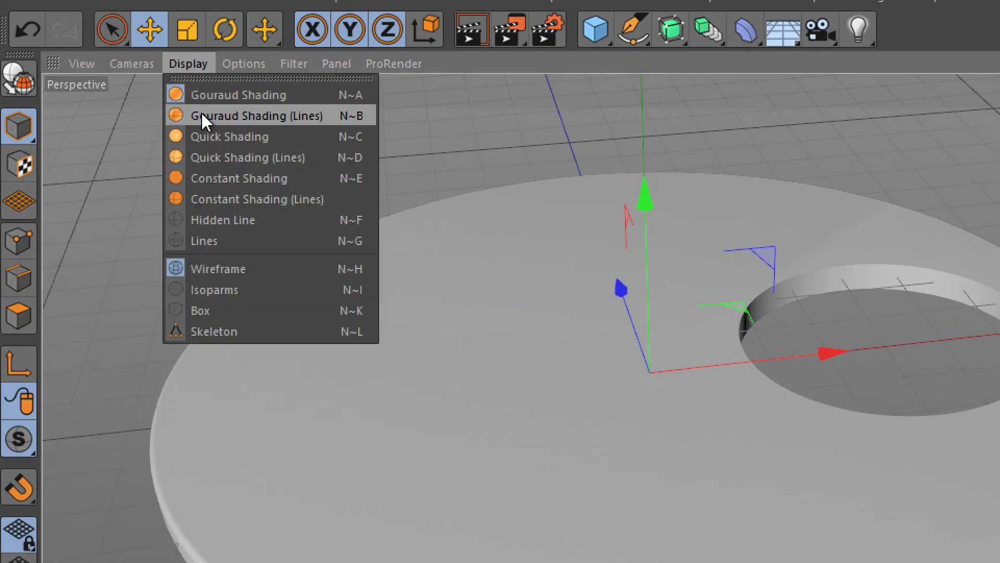
left_click(201, 114)
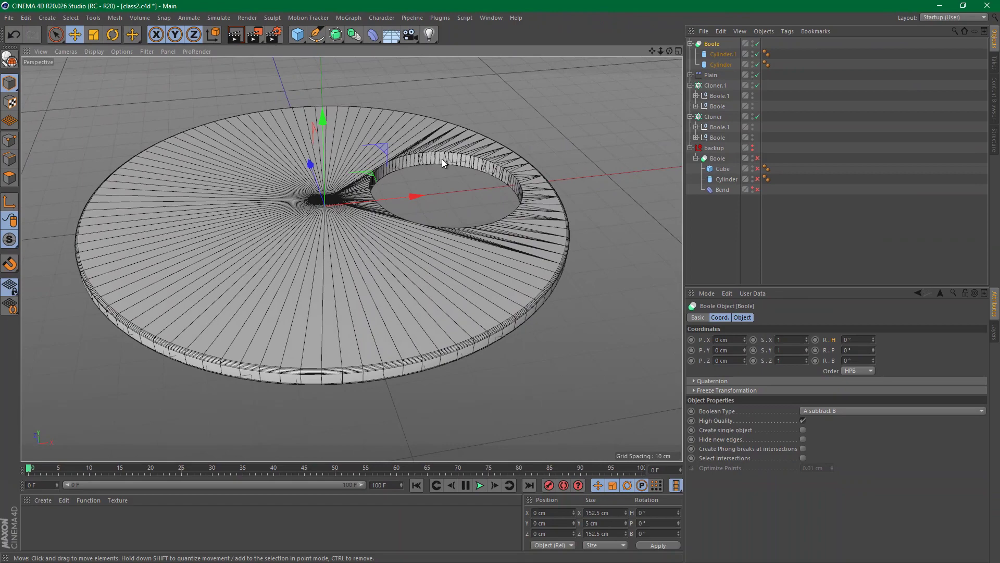
right_click_drag(442, 158, 505, 149, "alt")
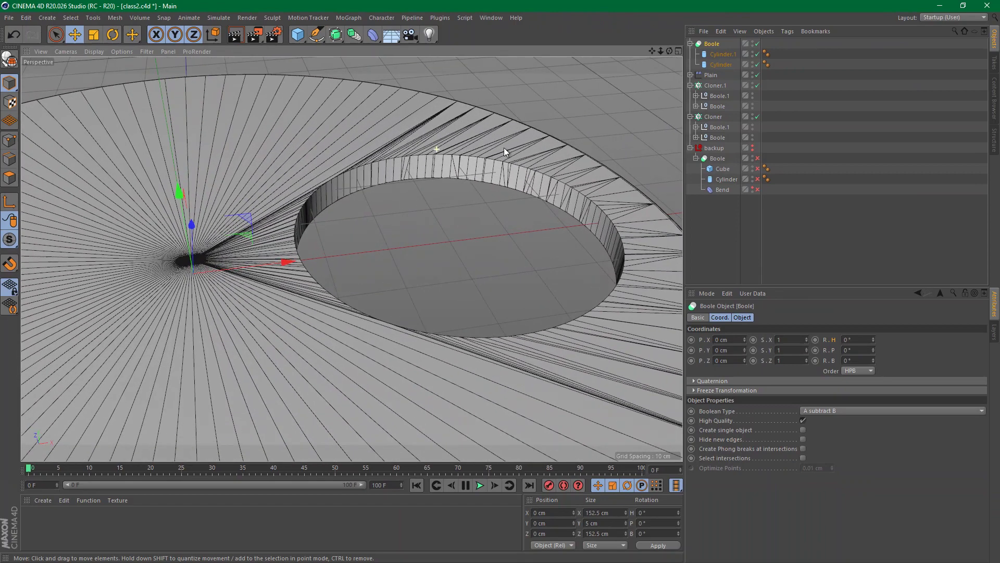
left_click_drag(504, 149, 521, 177, "alt")
middle_click_drag(521, 176, 427, 114, "alt")
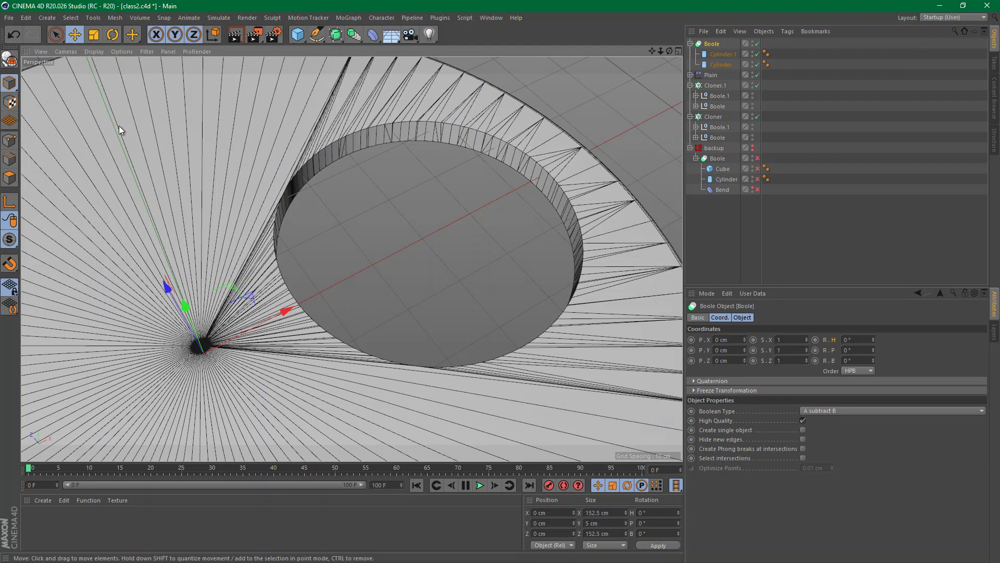
Raise the disc cylinder's cap segments past 12 for a denser mesh around the pupil hole
left_click(723, 54)
left_click(765, 318)
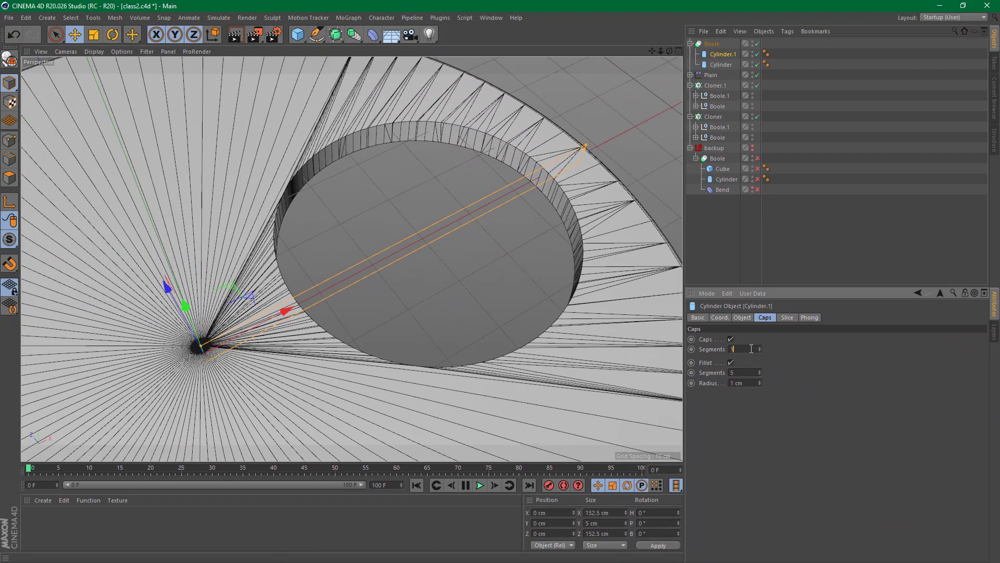
scroll(755, 350, "up", 2)
scroll(751, 348, "up", 3)
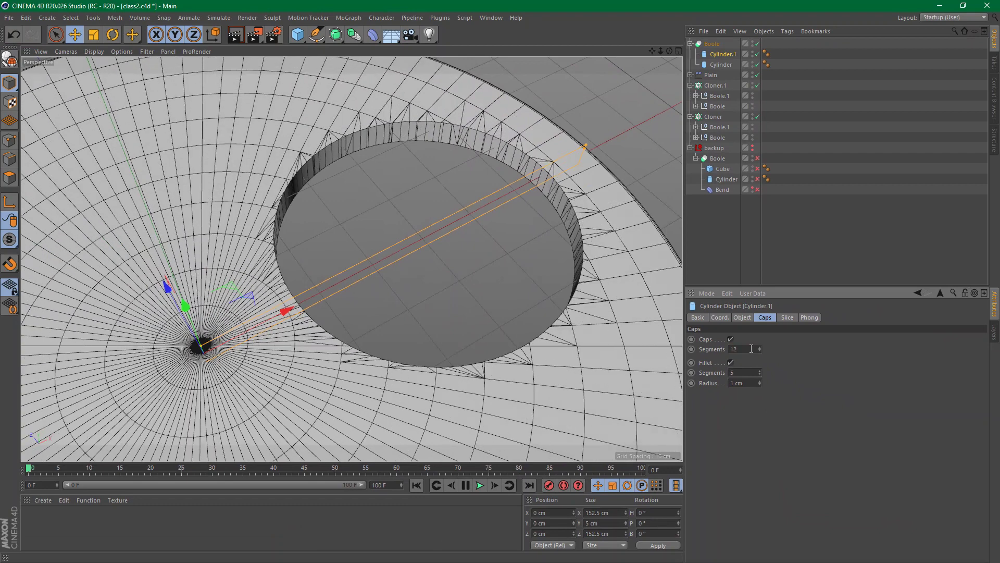
scroll(751, 348, "up", 19)
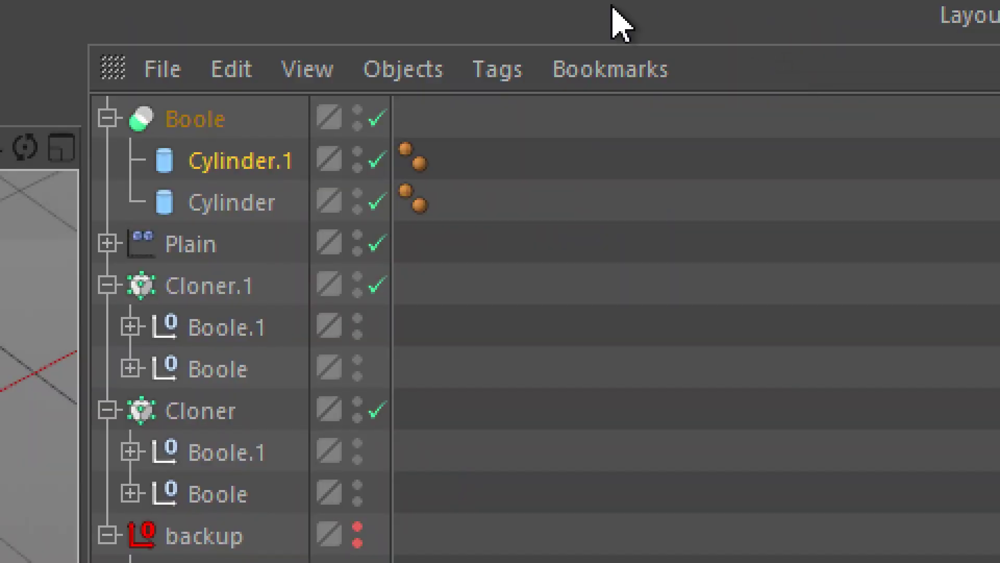
Copy the eye Boole into the backup null and disable the copy together with its two cylinders
left_click(197, 129)
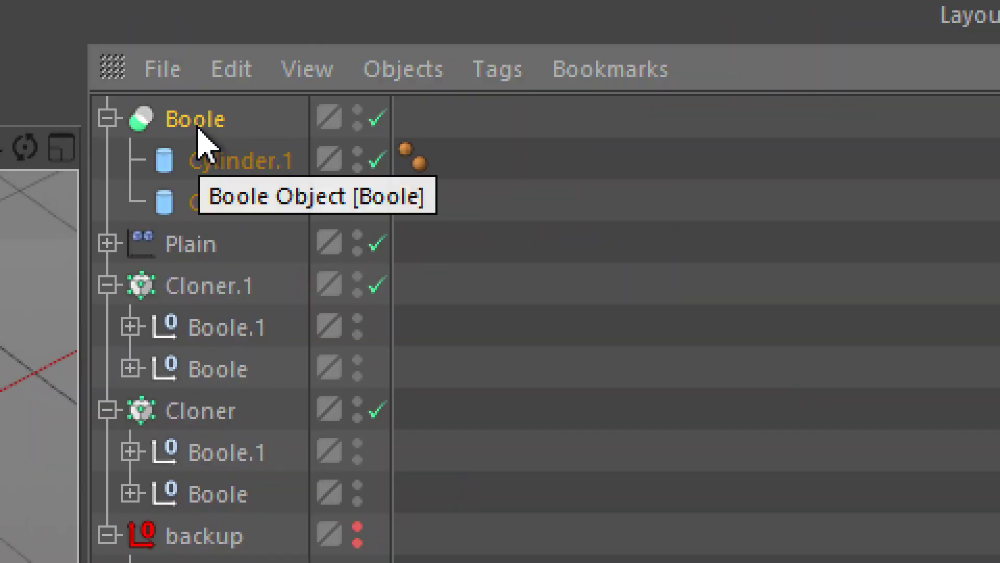
left_click_drag(197, 110, 216, 258, "ctrl")
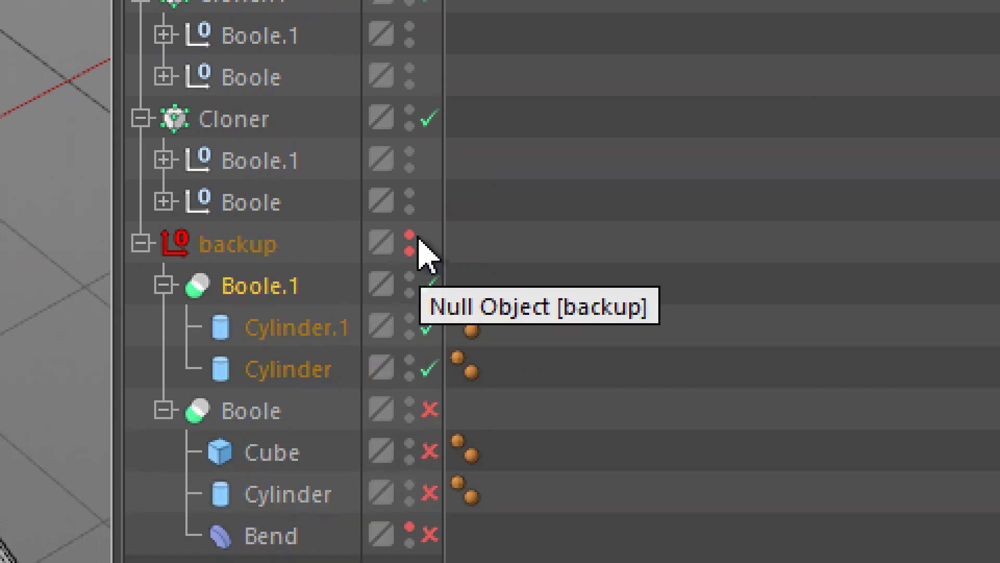
left_click_drag(429, 285, 443, 370)
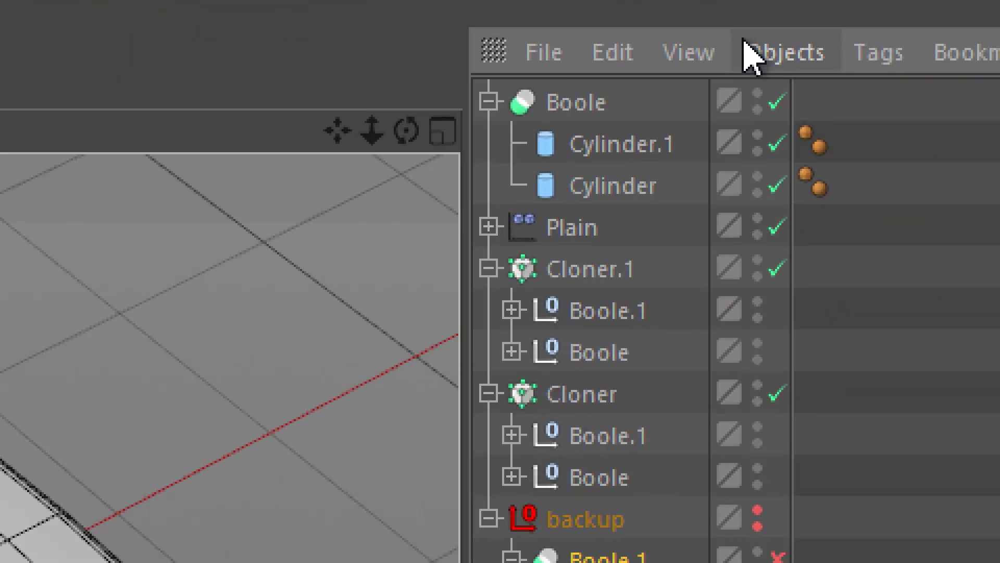
Make the original eye Boole editable and expand it to show its two polygon cylinders
left_click(572, 106)
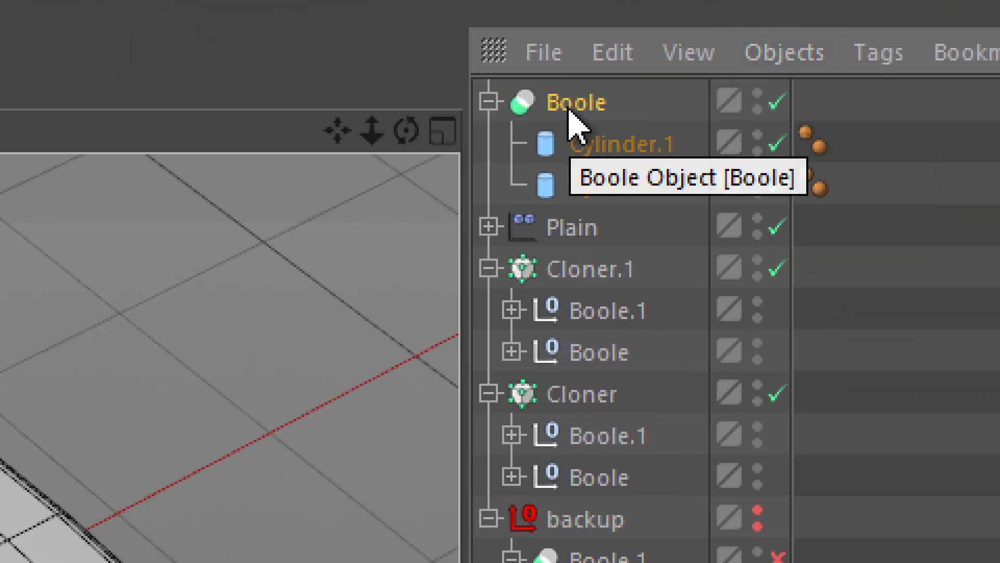
key("c")
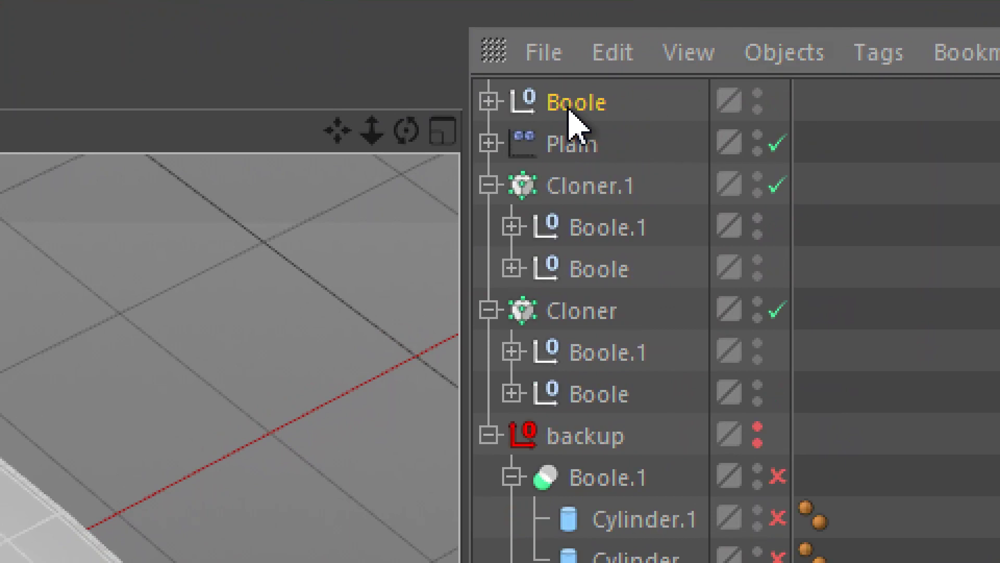
left_click(490, 103)
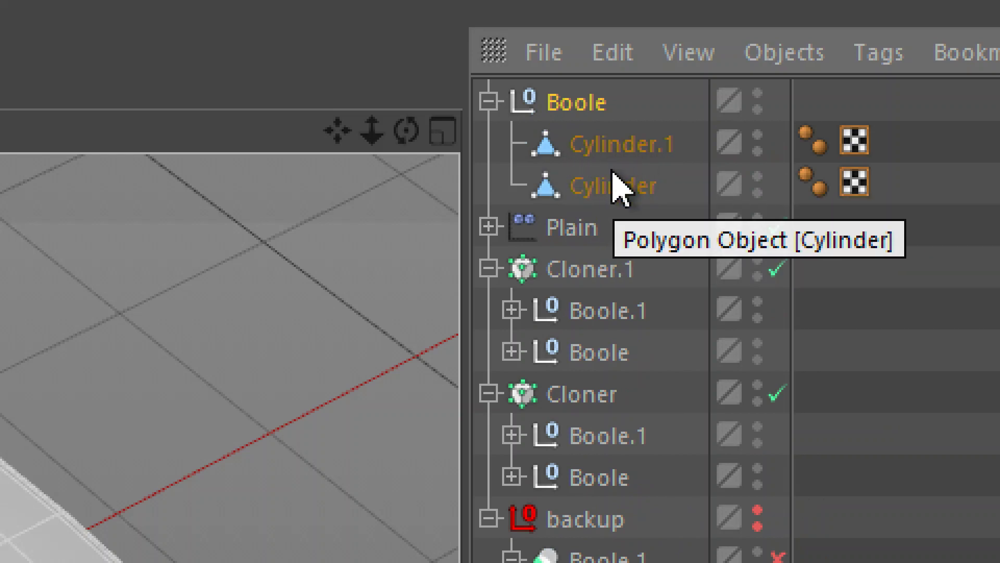
Merge the Boole's two polygon cylinders into a single object with Connect Objects + Delete
left_click(617, 146)
left_click(619, 187, "ctrl")
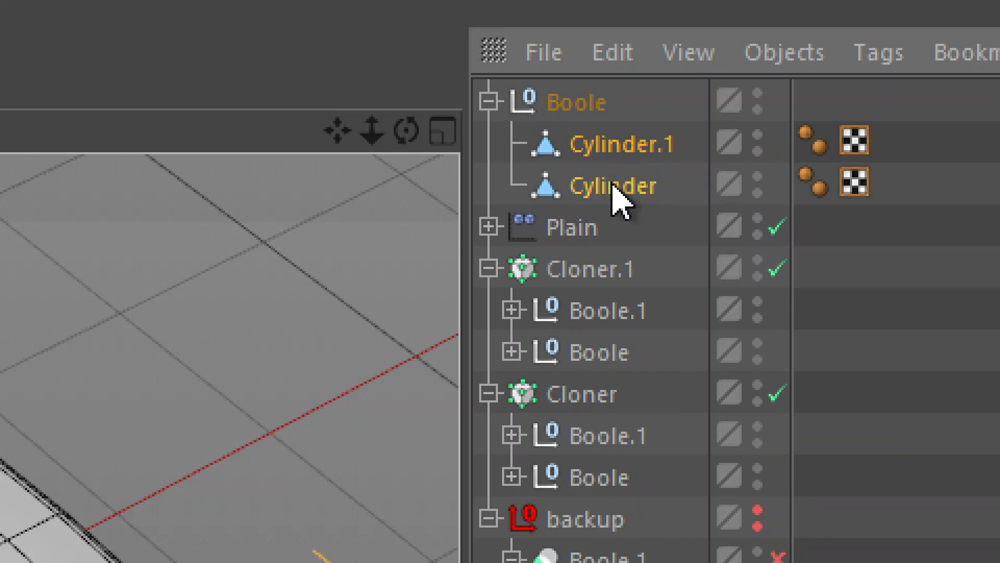
right_click(637, 147)
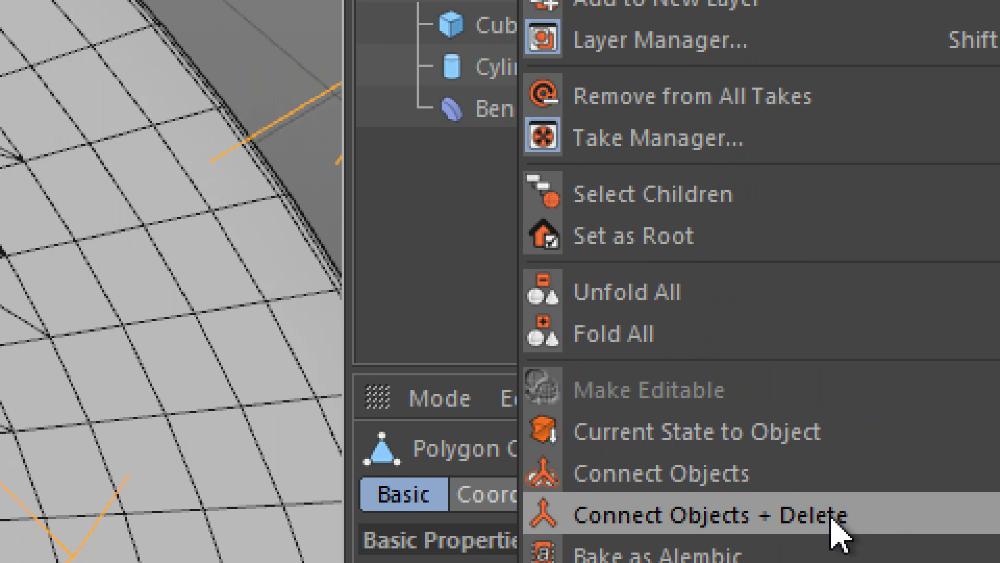
left_click(812, 515)
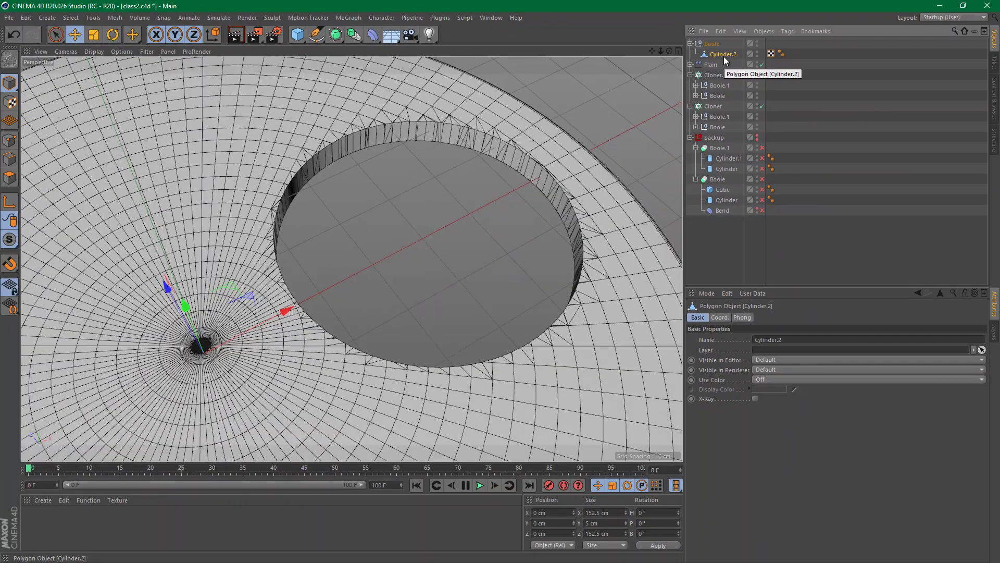
Create a new MoGraph Cloner and place the eye Boole null inside it
scroll(402, 111, "down", 6)
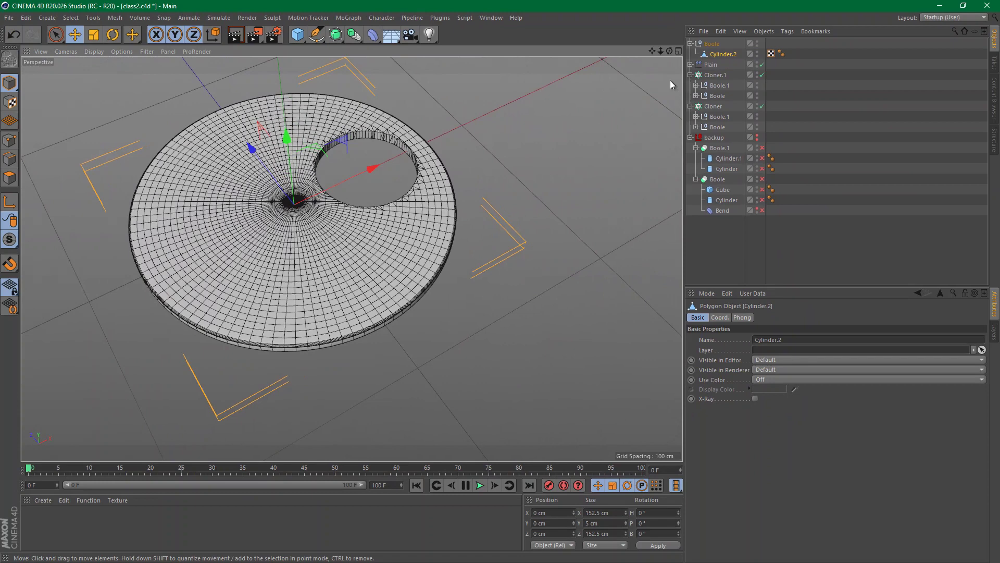
left_click(355, 18)
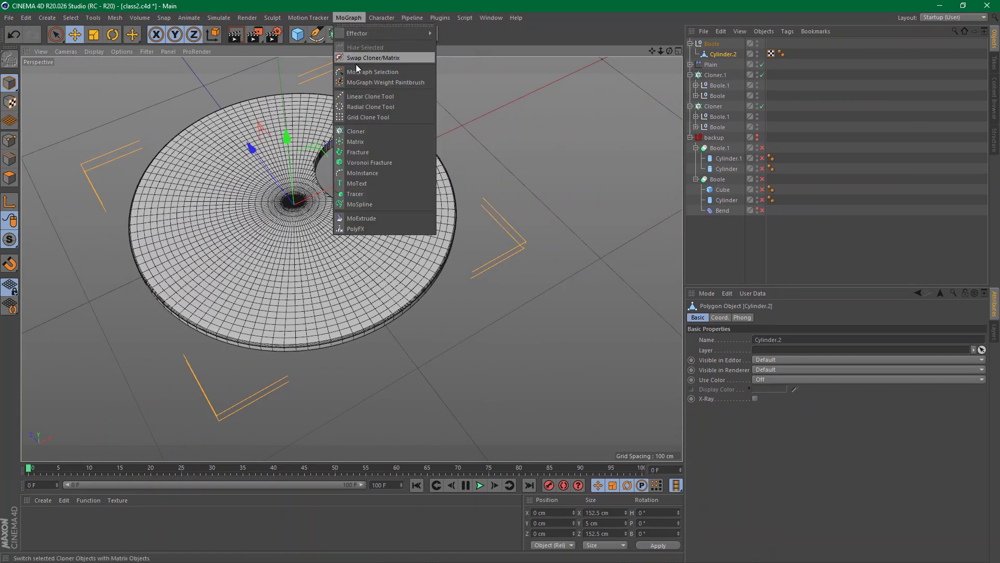
left_click(364, 129)
left_click_drag(718, 54, 714, 47)
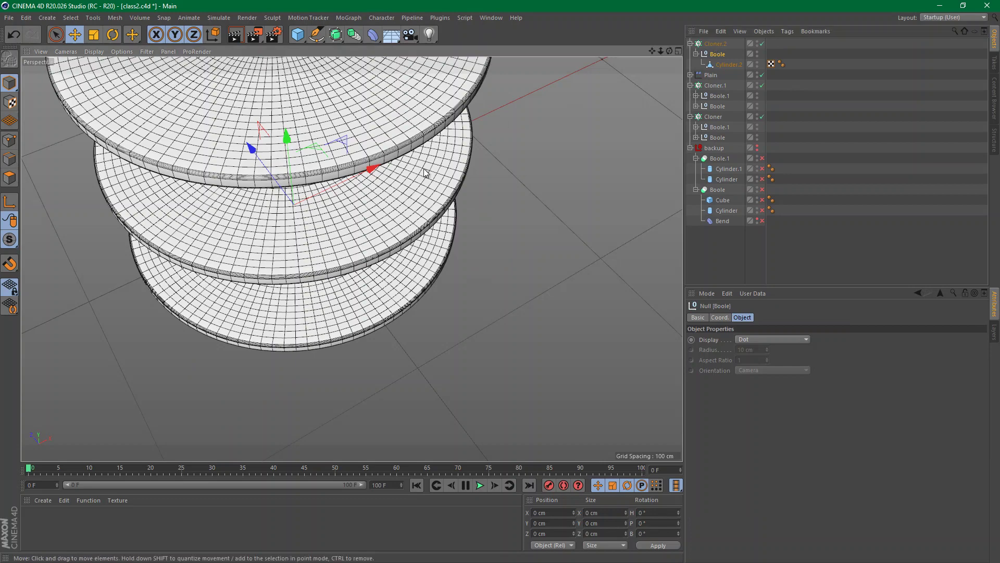
scroll(358, 193, "down", 5)
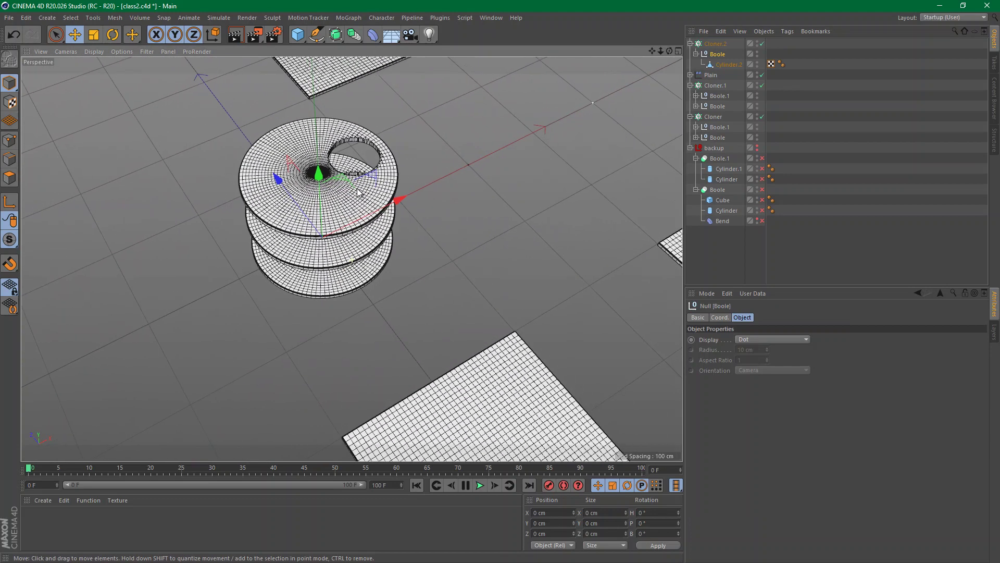
left_click_drag(358, 192, 363, 162, "alt")
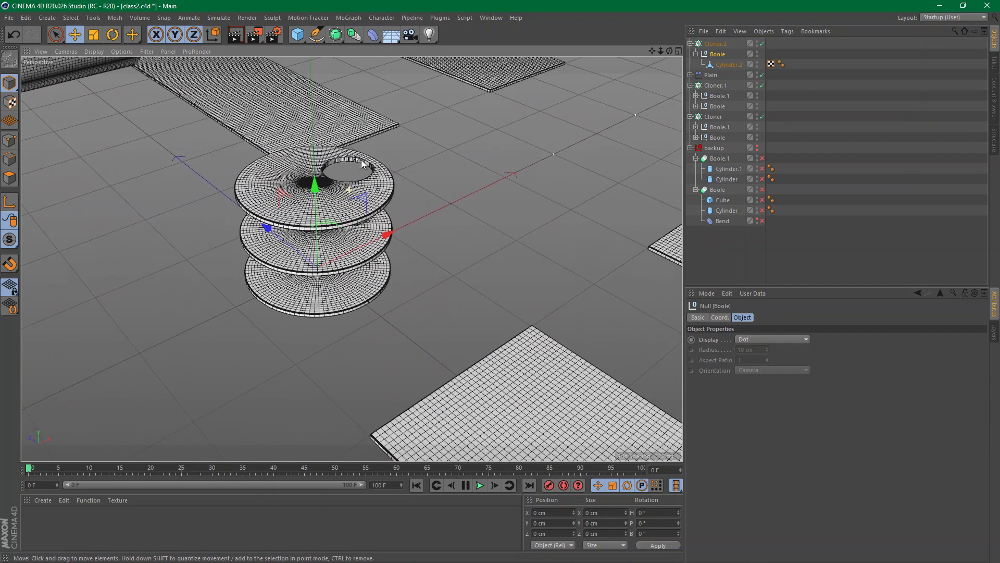
Set the new cloner's per-step position to 0 cm in Y and 200 cm in X
left_click(708, 45)
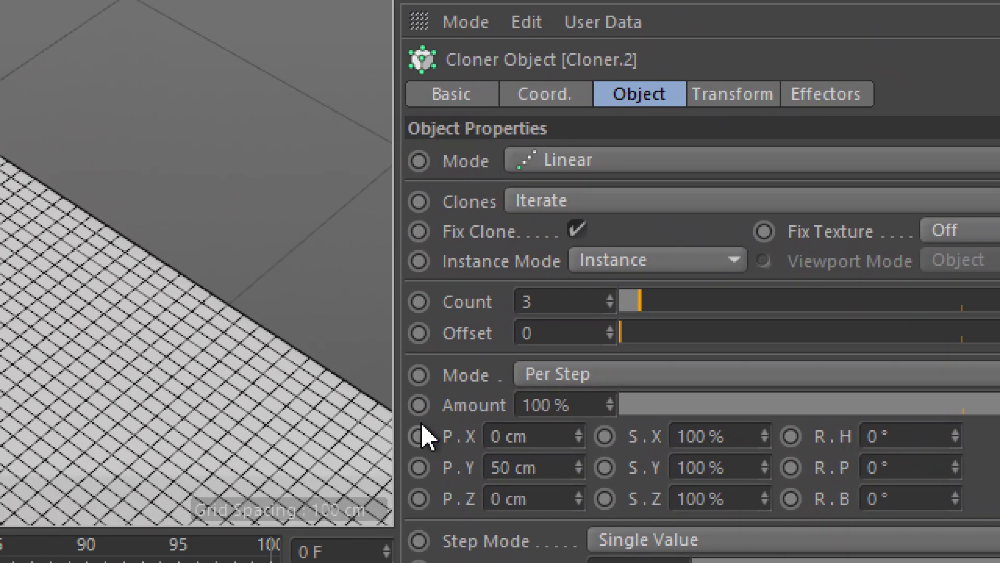
left_click_drag(556, 465, 446, 476)
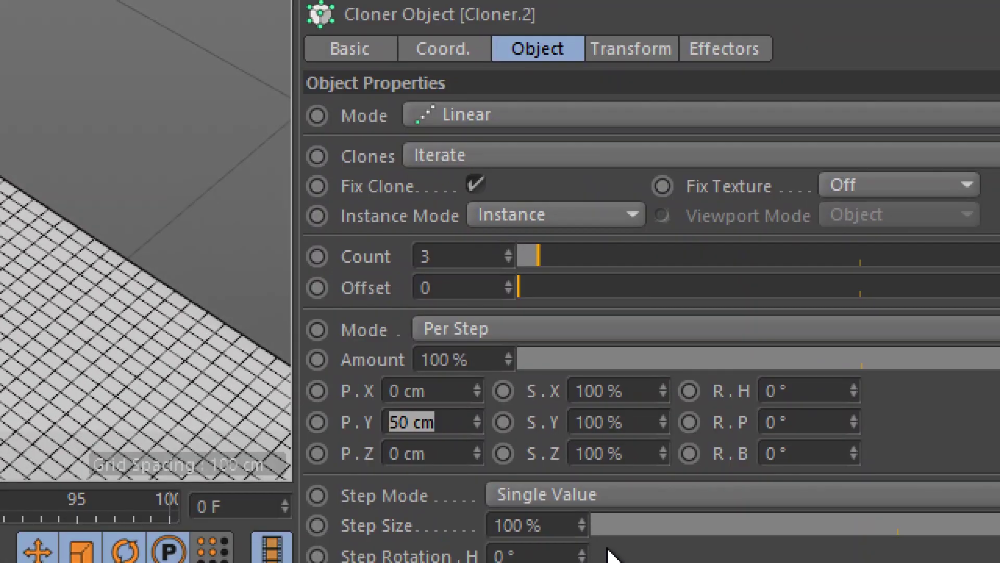
type("0")
key("Return")
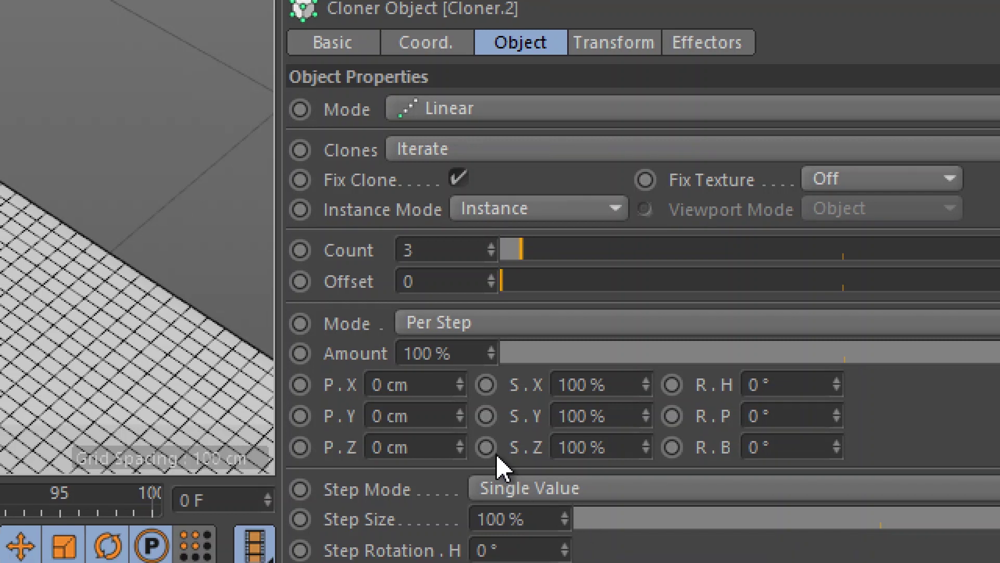
left_click_drag(461, 392, 375, 415)
type("200")
key("Return")
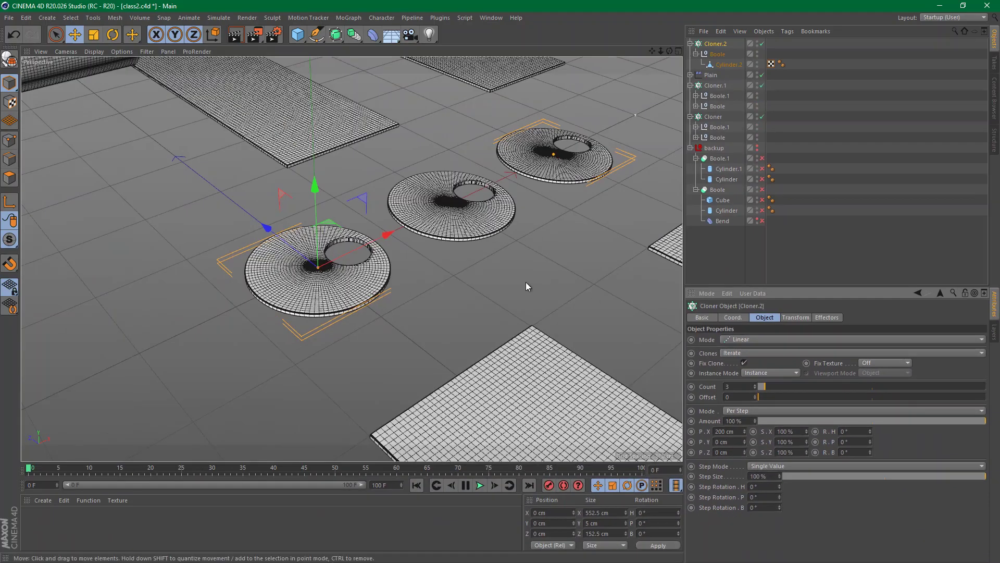
Display the viewport with plain Gouraud Shading and raise the eye cloner's count to 20
left_click(95, 52)
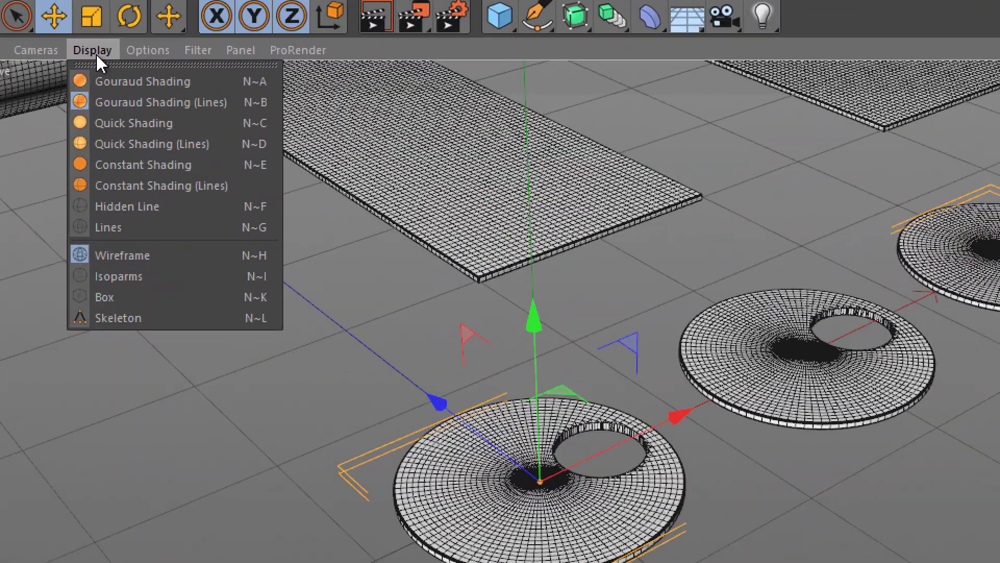
left_click(102, 79)
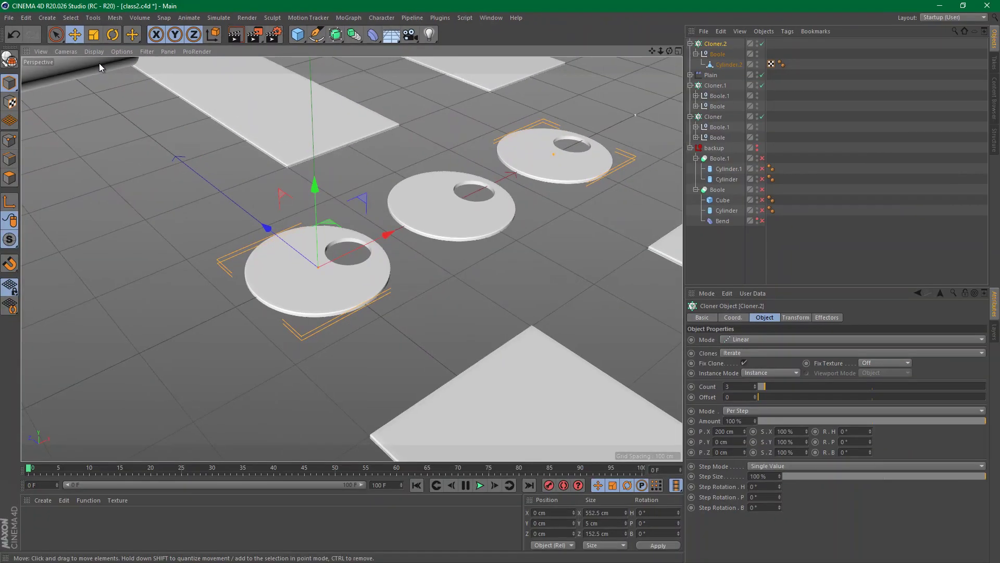
scroll(425, 209, "down", 10)
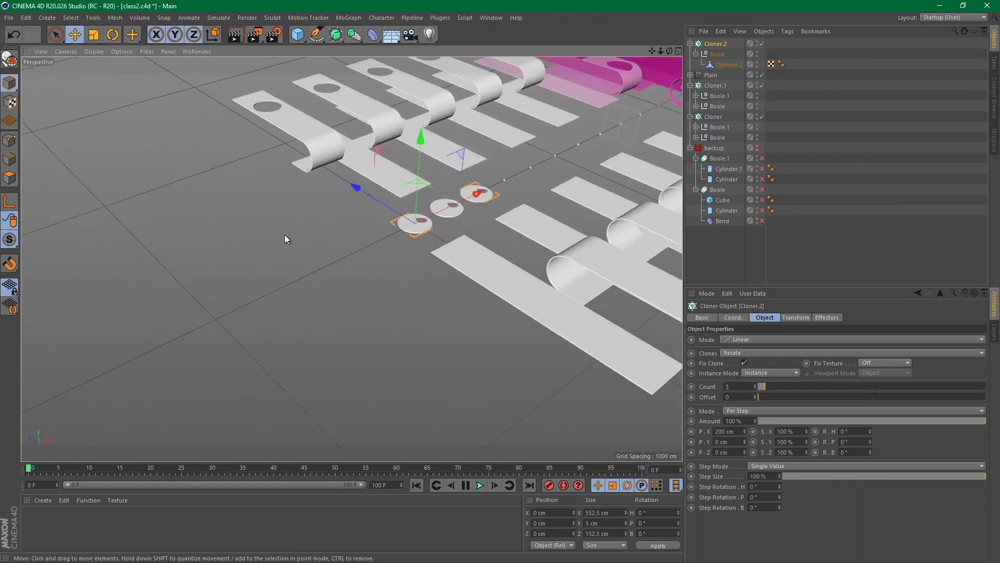
middle_click_drag(498, 204, 256, 335, "alt")
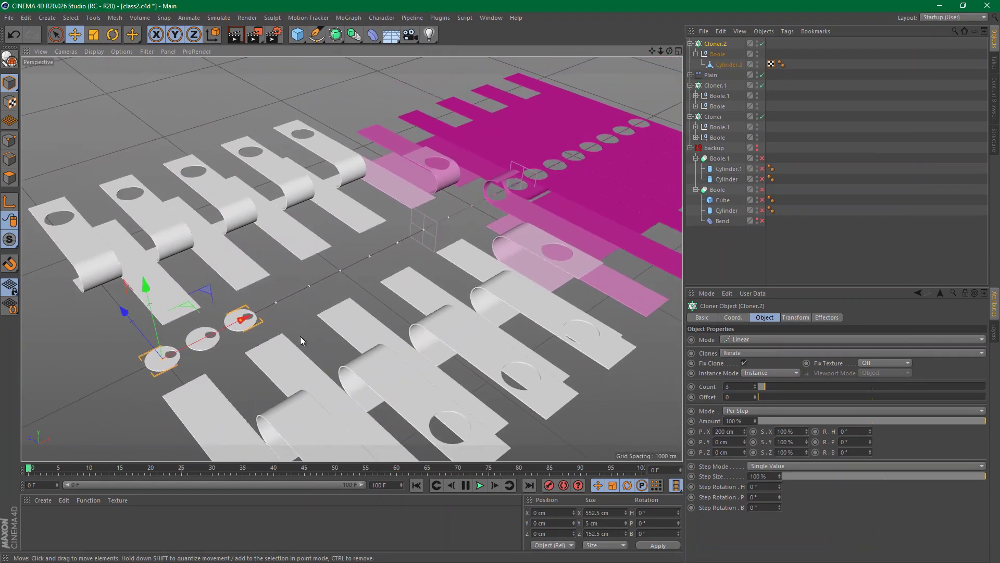
left_click_drag(766, 387, 805, 388)
scroll(569, 180, "up", 2)
left_click_drag(506, 207, 498, 184, "alt")
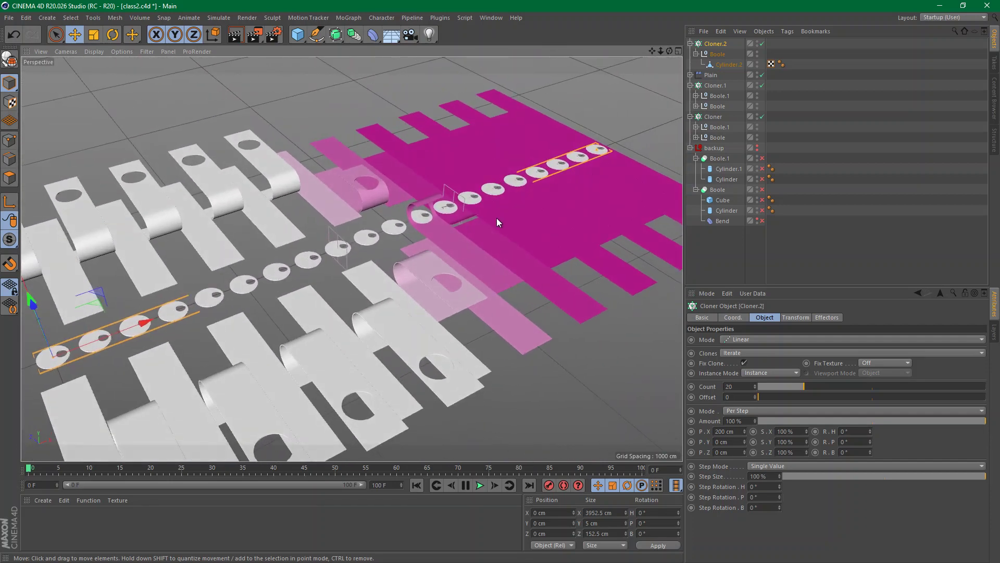
left_click_drag(510, 221, 584, 210, "alt")
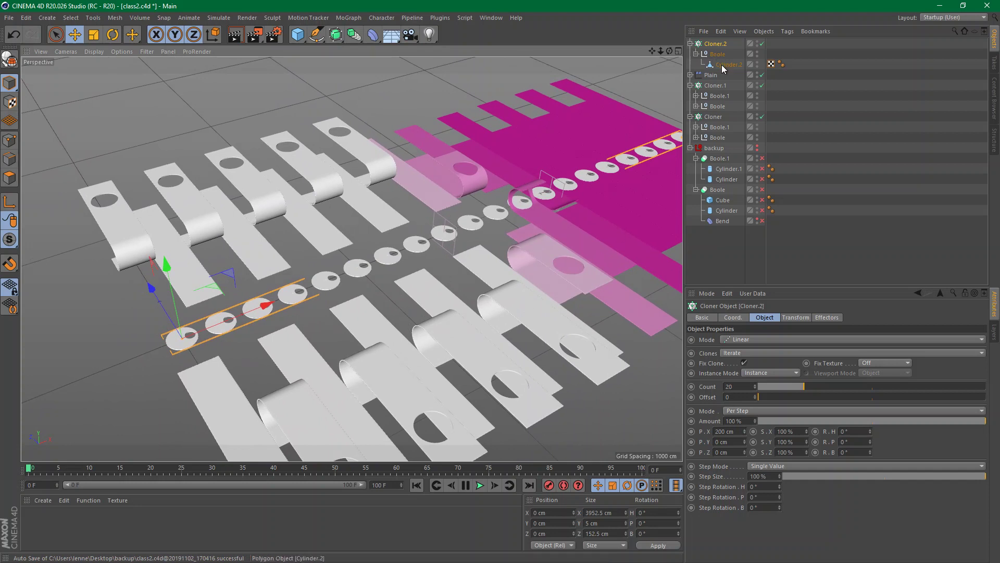
Keyframe the eye cylinder's heading rotation (R.H) at 0° on frame 0
left_click(776, 63)
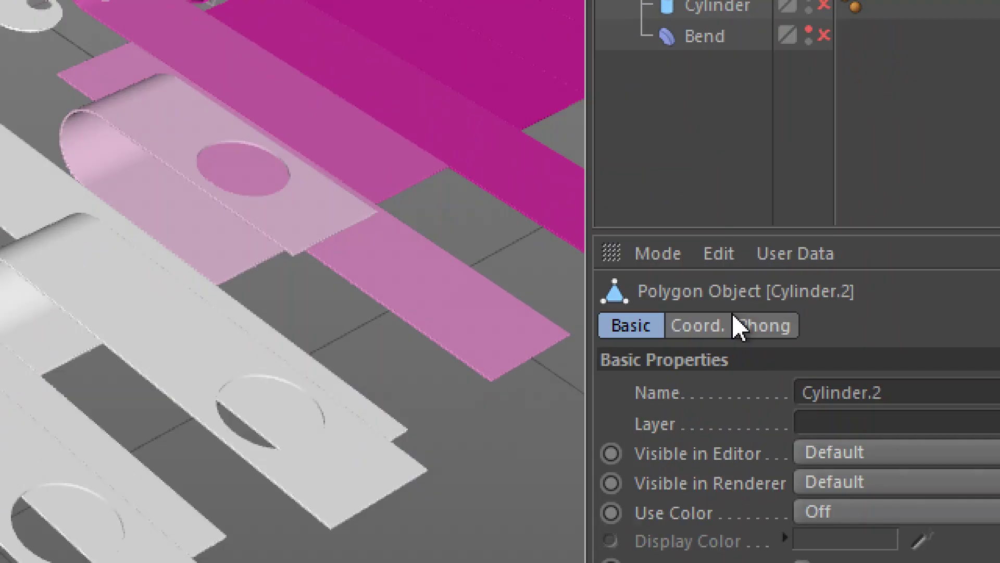
left_click(724, 320)
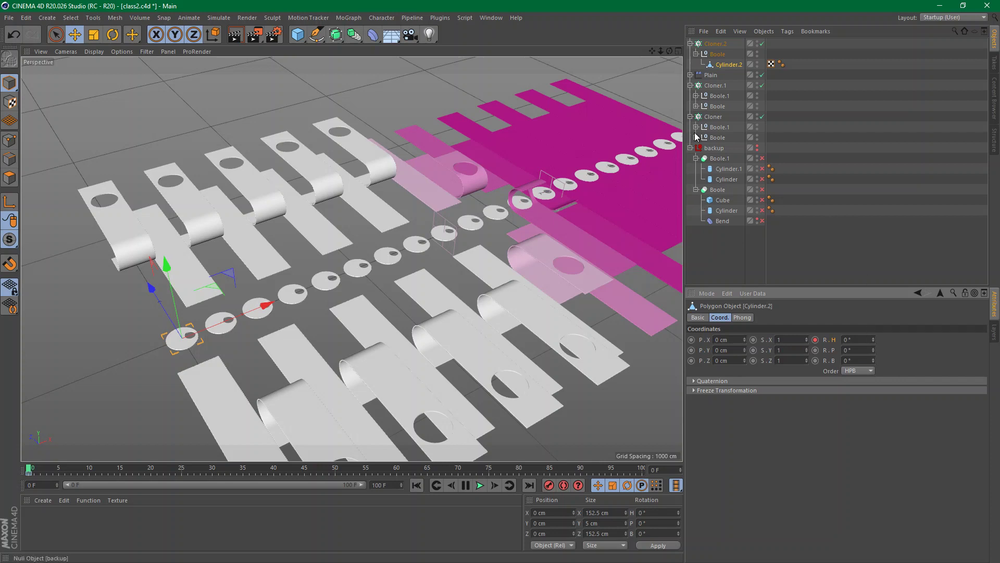
left_click(711, 66)
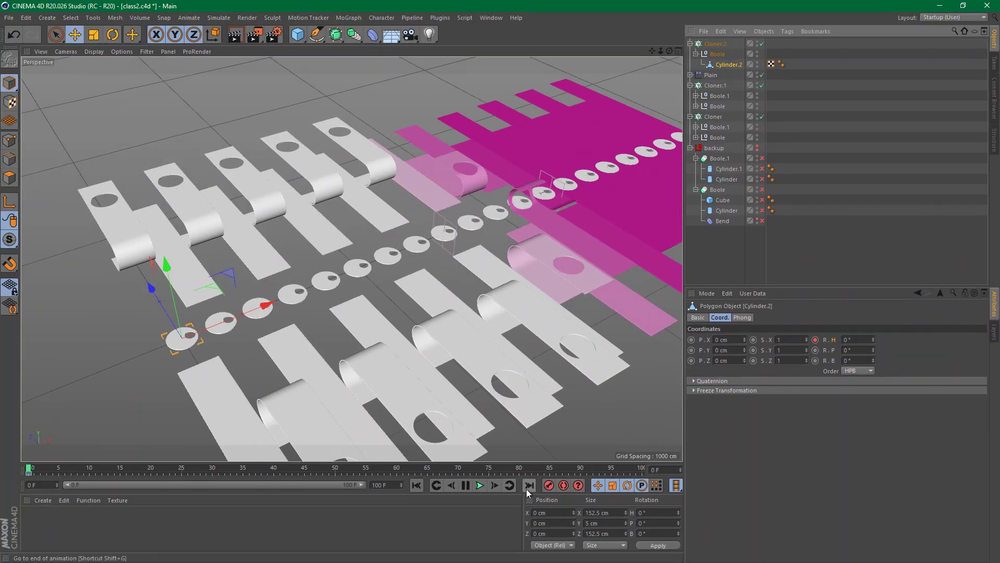
Keyframe the eye cylinder's heading rotation at 360° on frame 100 and scrub back through the timeline to check the spin
left_click(530, 487)
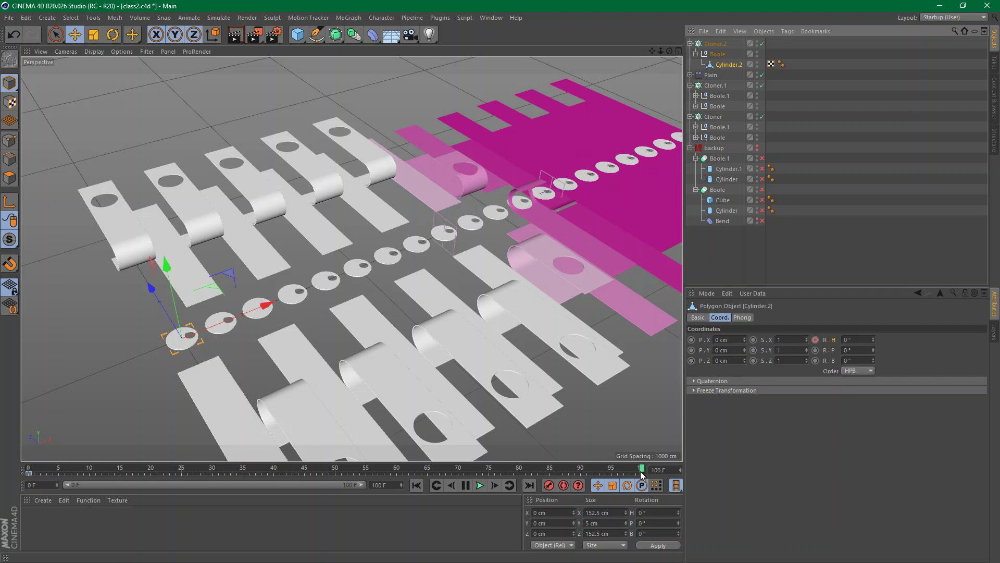
double_click(853, 340)
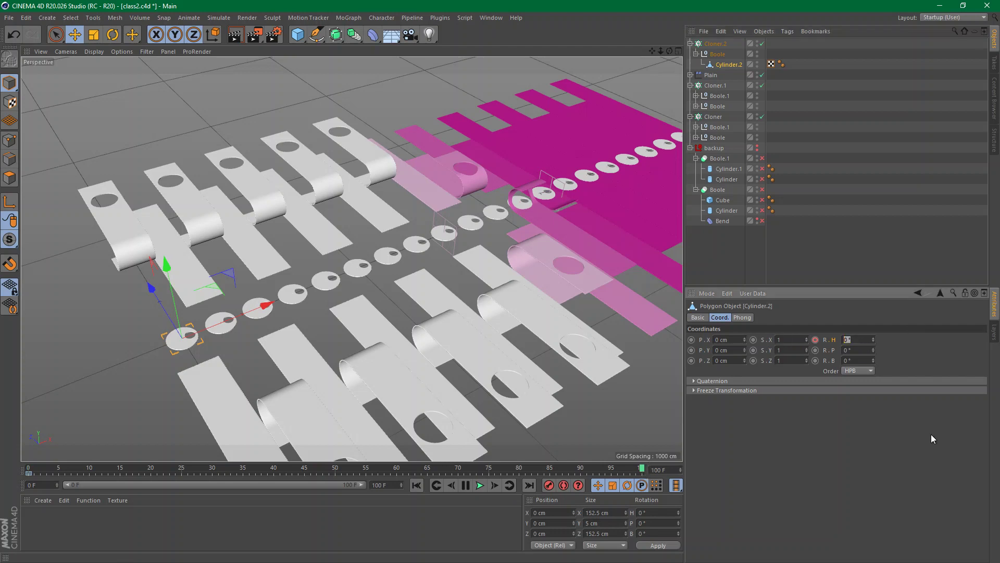
type("30")
key("BackSpace")
type("60")
key("Return")
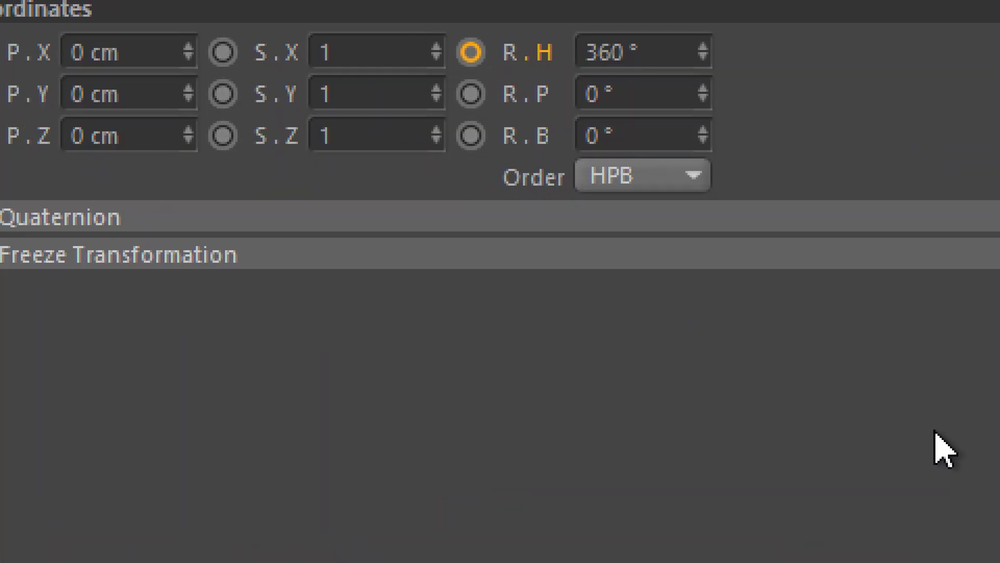
left_click(473, 56)
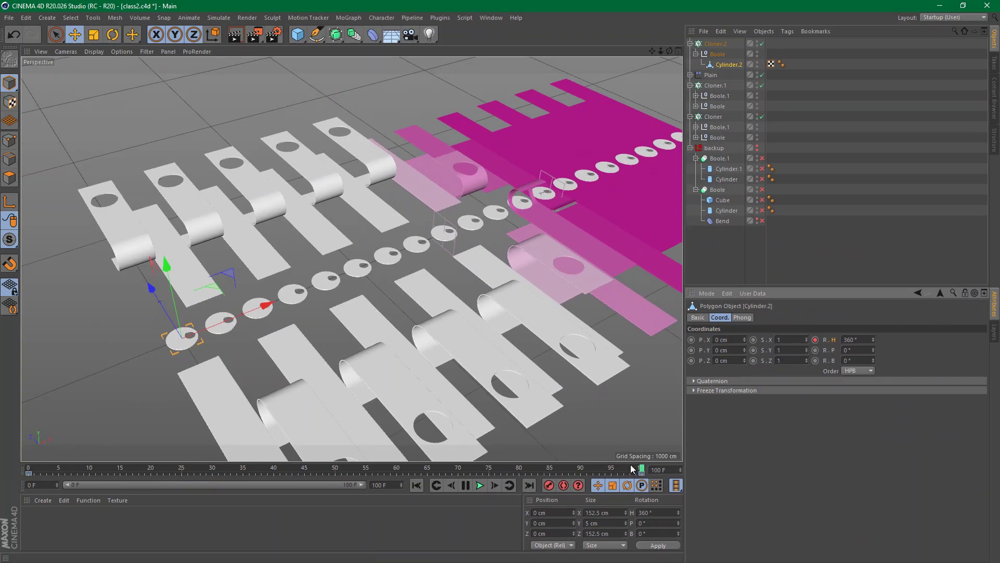
left_click_drag(641, 468, 348, 463)
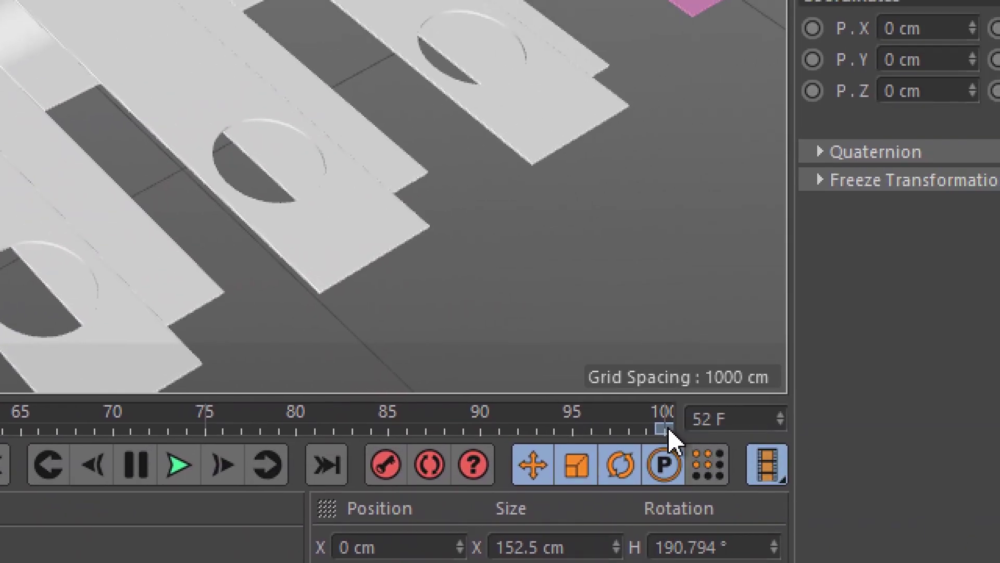
Set the interpolation of the eye's heading keys at frames 100 and 0 to Linear
left_click(666, 429)
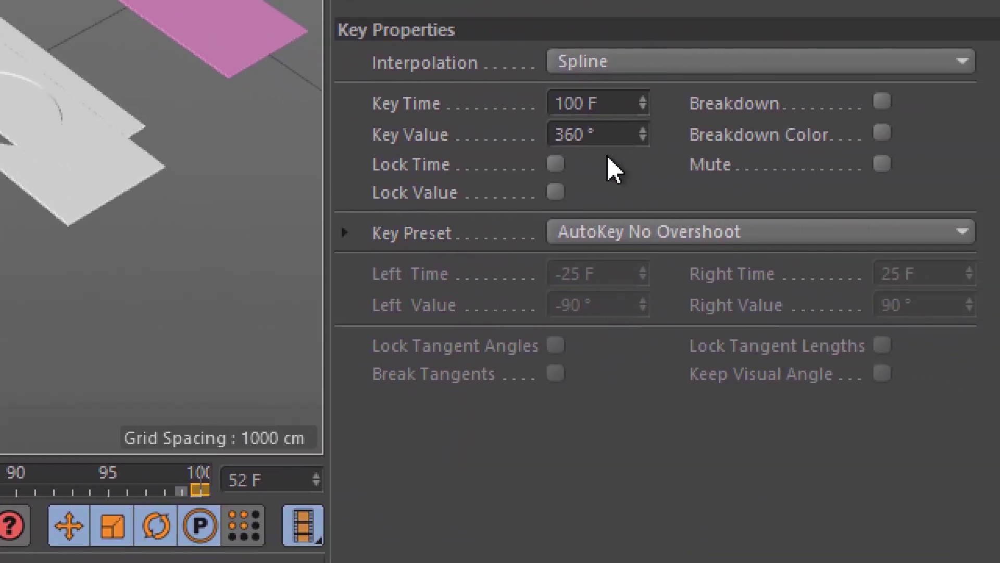
left_click(605, 66)
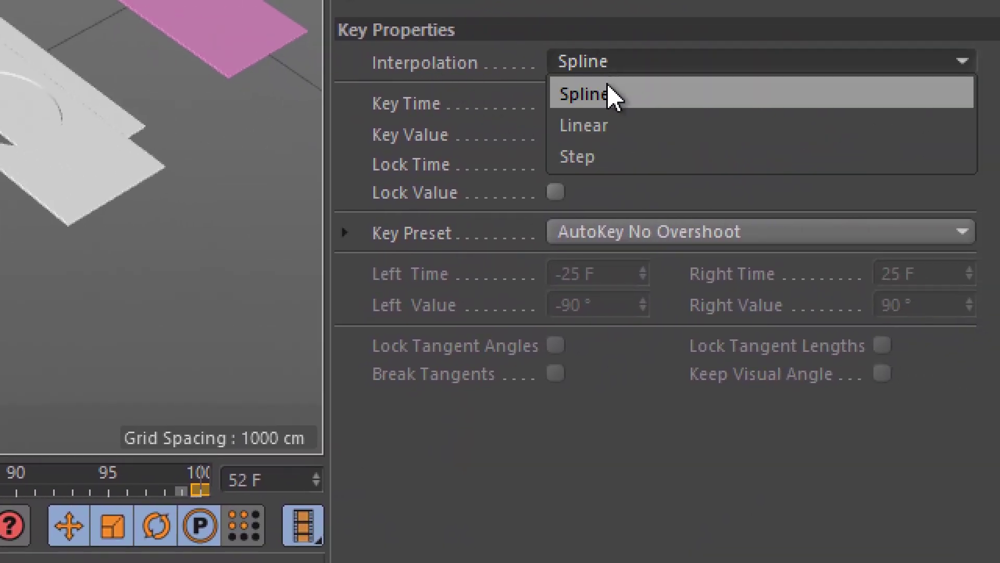
left_click(626, 127)
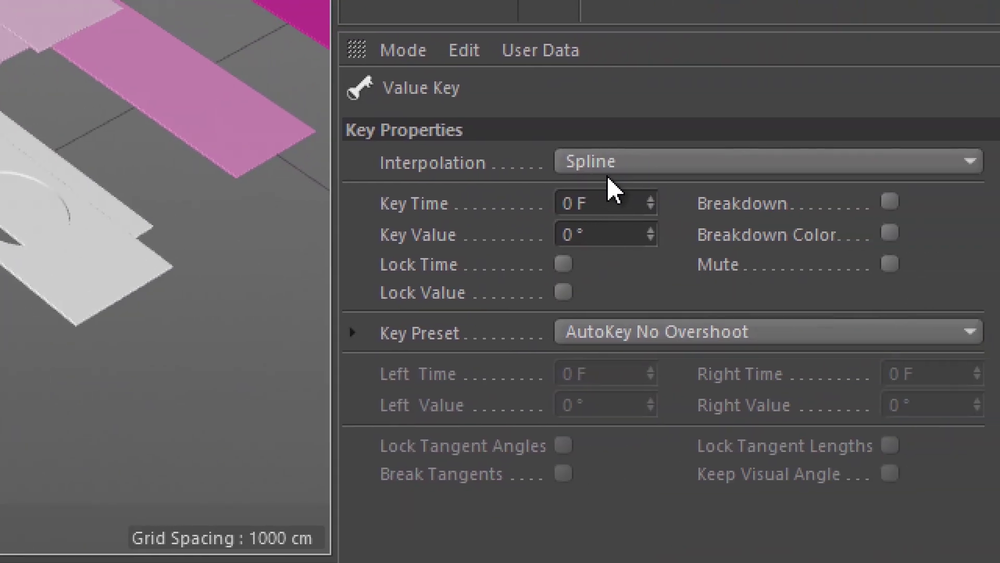
left_click(708, 161)
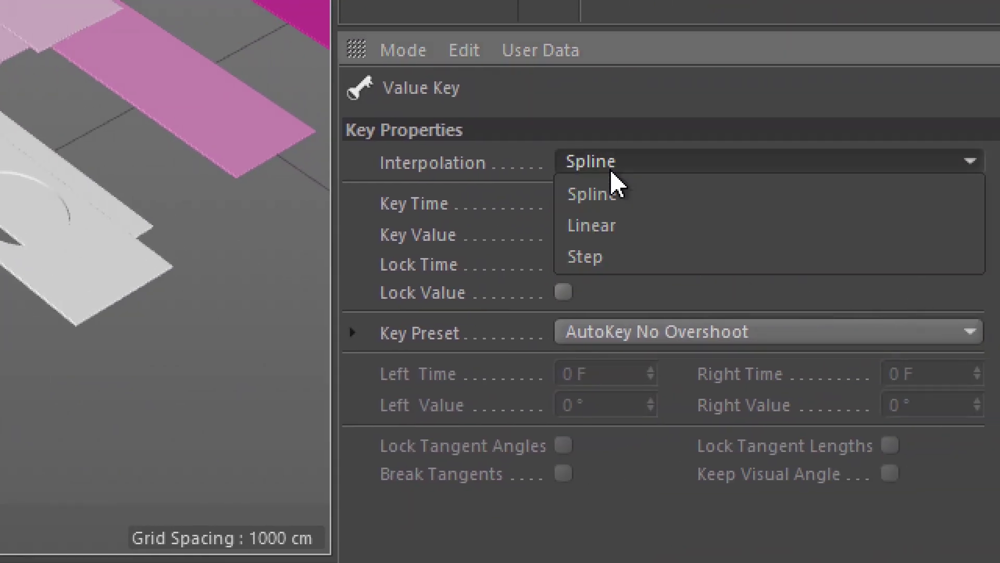
left_click(625, 233)
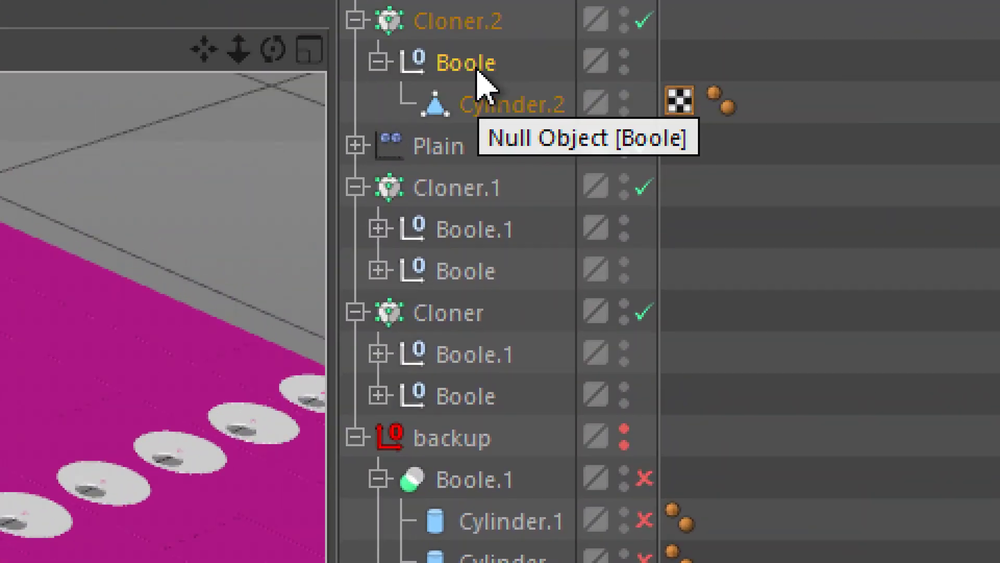
Duplicate the eye null inside its cloner, set the copied cylinder's X scale to -1, and play the animation
left_click_drag(484, 72, 477, 44, "ctrl")
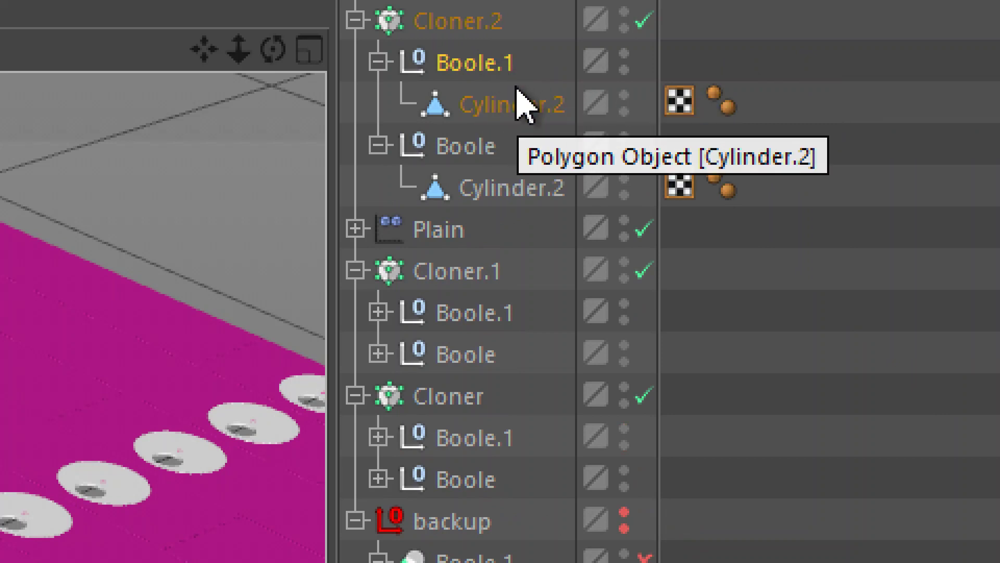
left_click(513, 107)
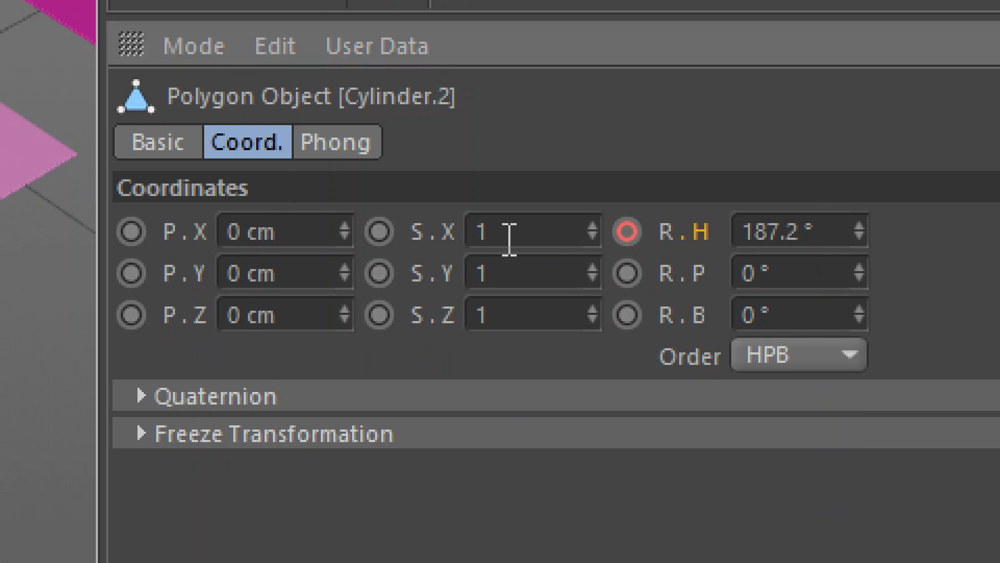
left_click(509, 240)
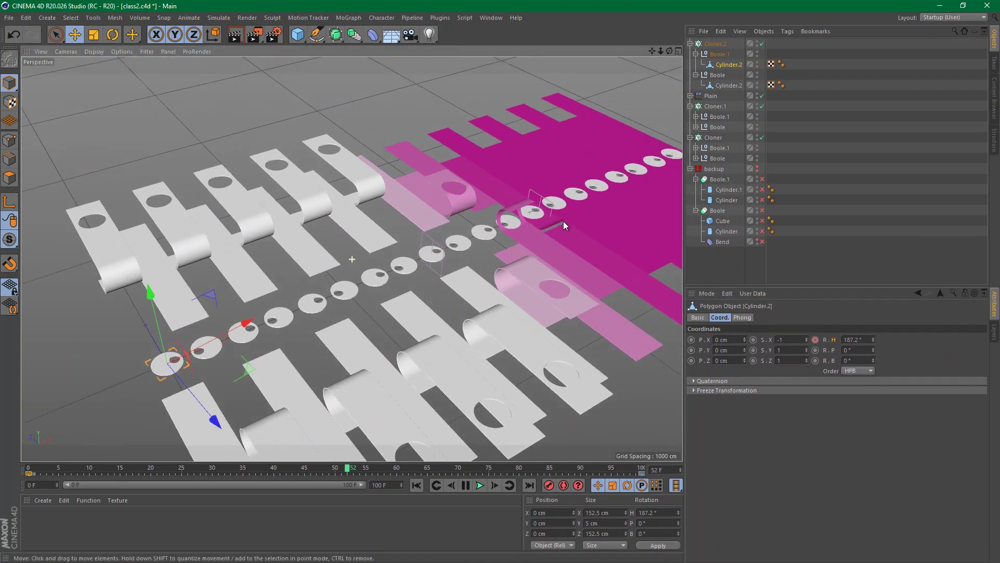
left_click(479, 485)
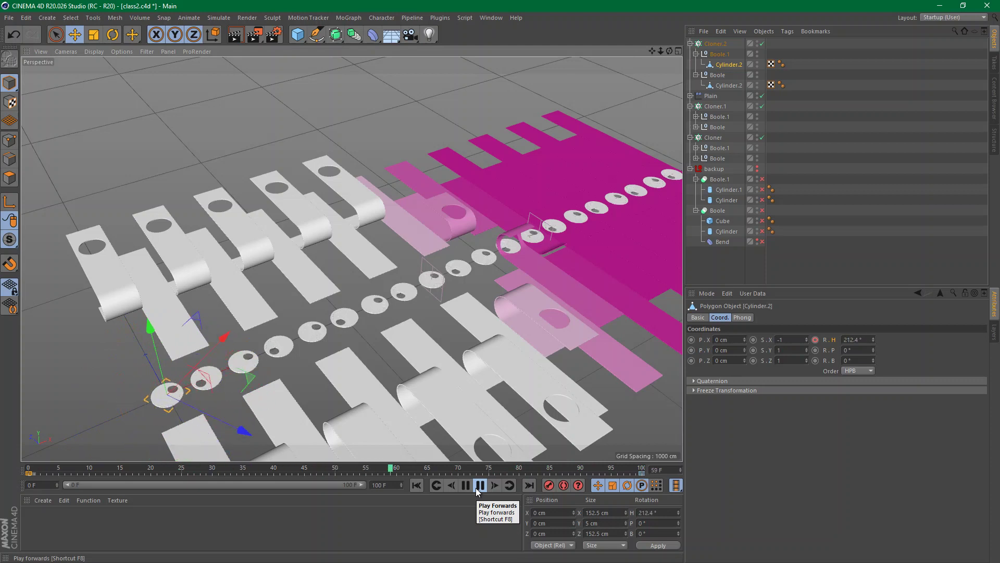
Play and stop the animation to check how the neighbouring eyes rotate along the row
left_click(479, 485)
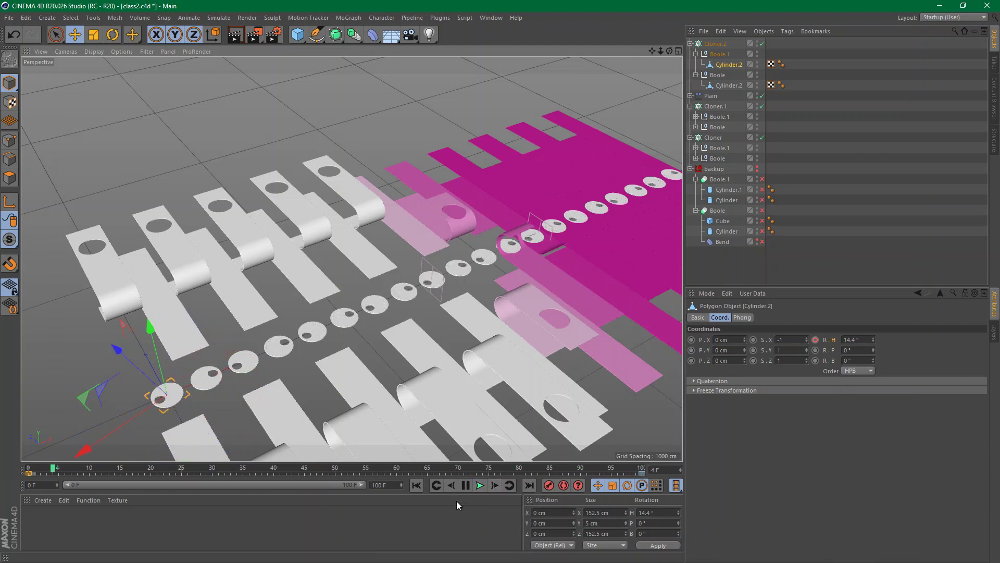
left_click(480, 485)
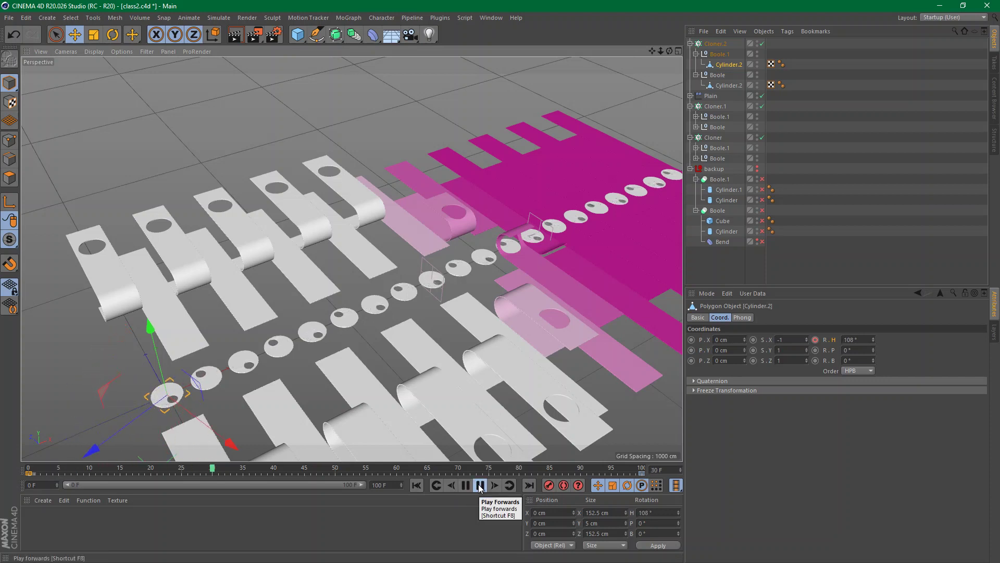
left_click(479, 485)
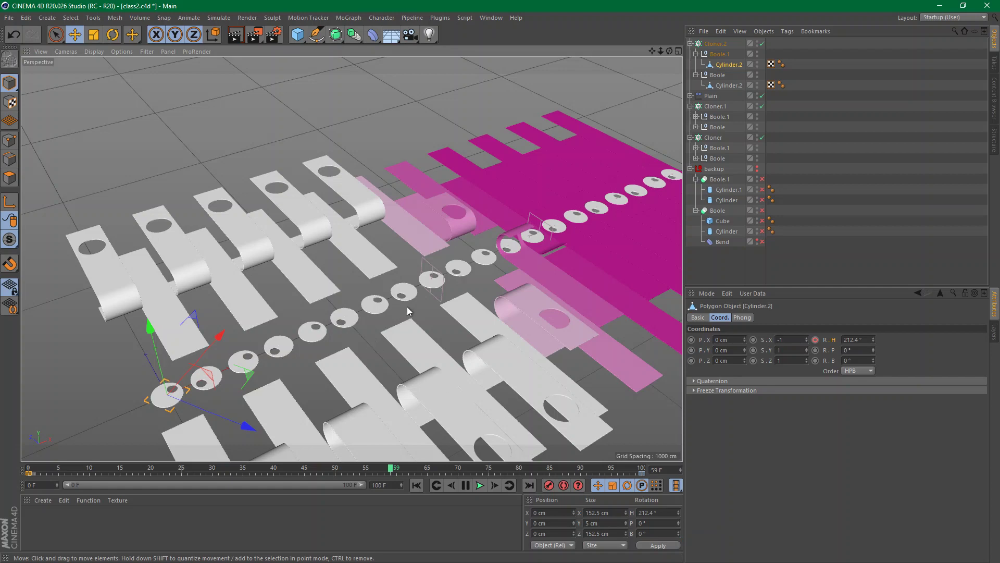
left_click_drag(408, 306, 455, 283, "alt")
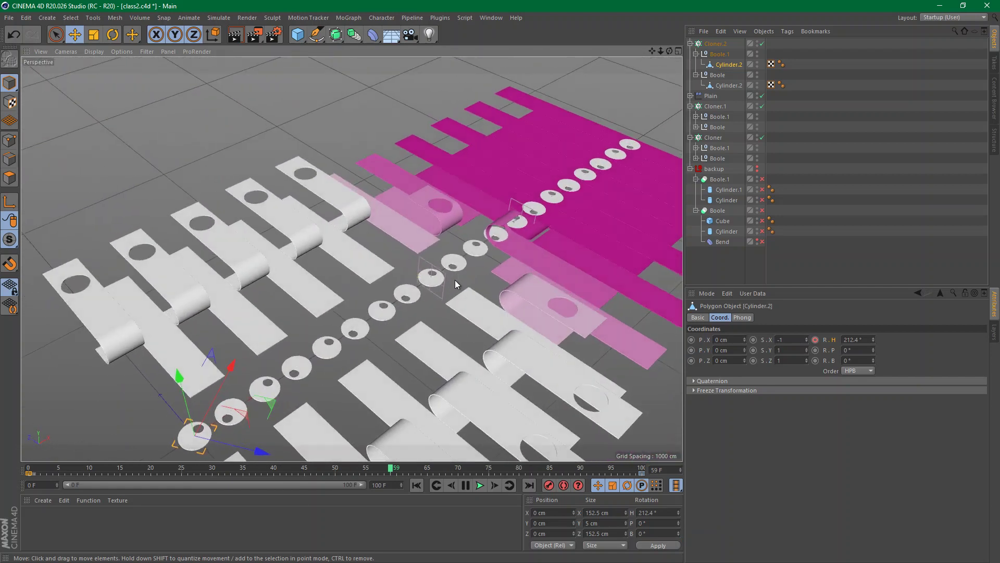
Collapse the hierarchies of the three cloners and the backup null in the object list
left_click(697, 76)
left_click(697, 55)
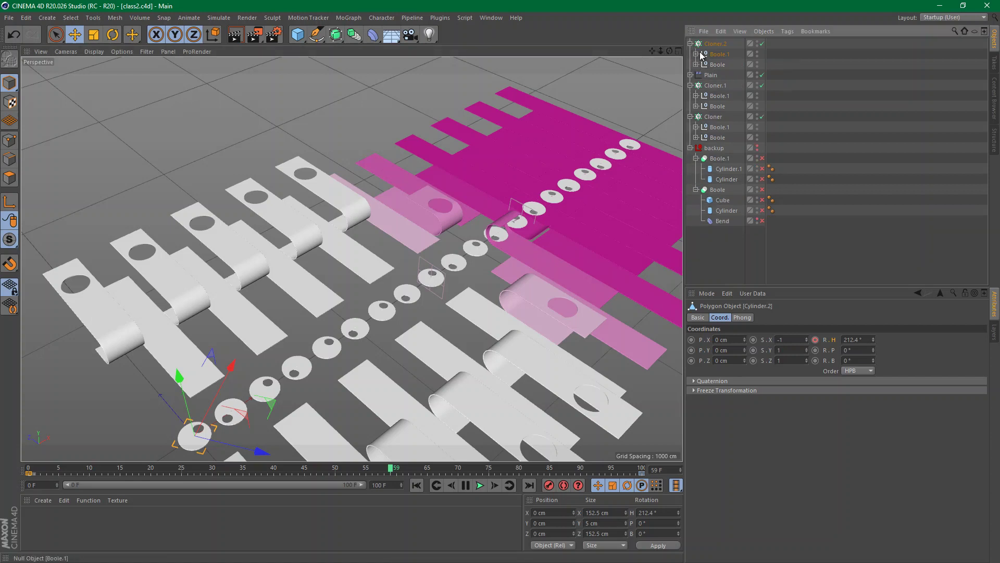
left_click(690, 44)
left_click(691, 65)
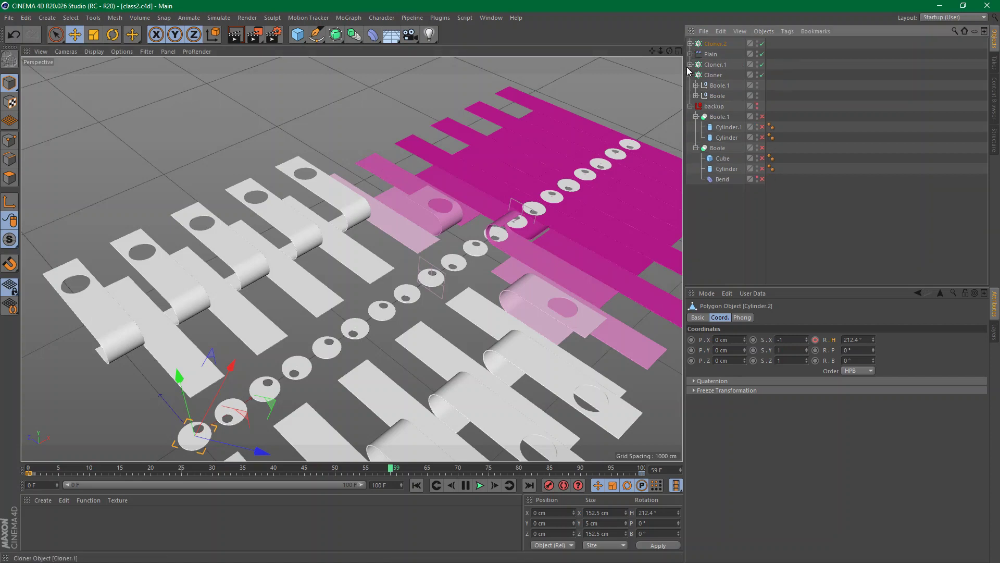
left_click(690, 75)
left_click(690, 86)
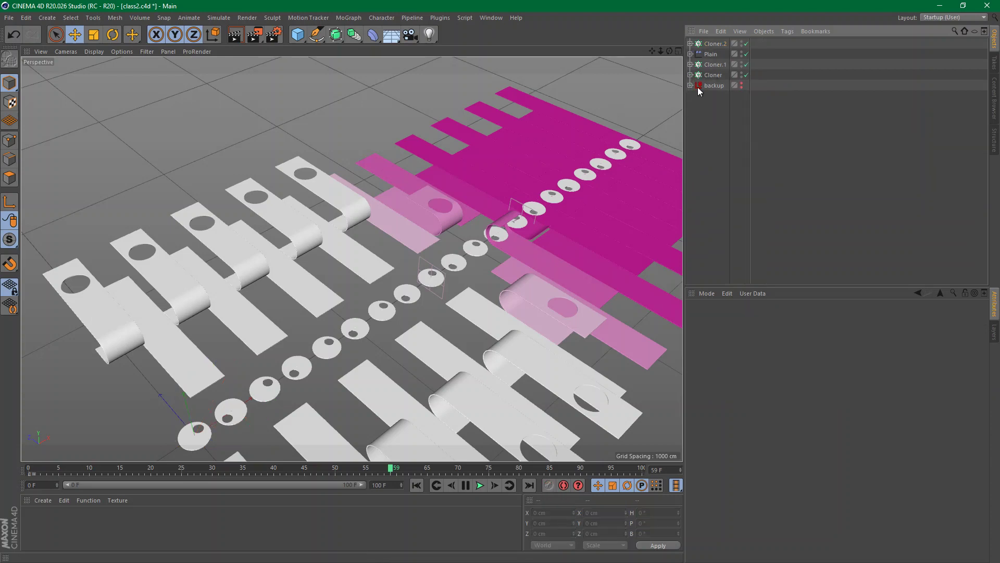
Expand the Plain effector and move its linear field back along the row to an X position of about 1204 cm
left_click(700, 55)
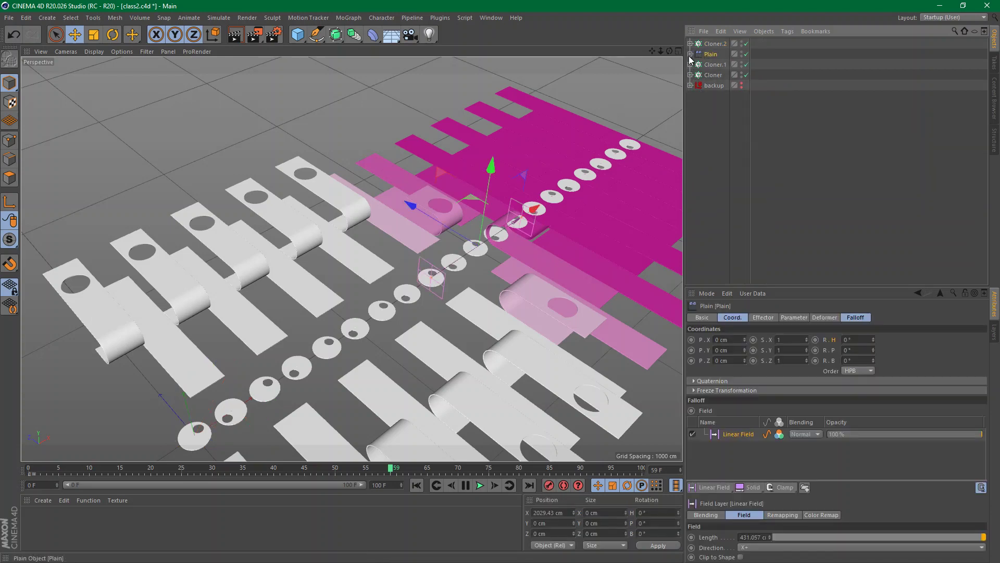
left_click(691, 54)
left_click(717, 66)
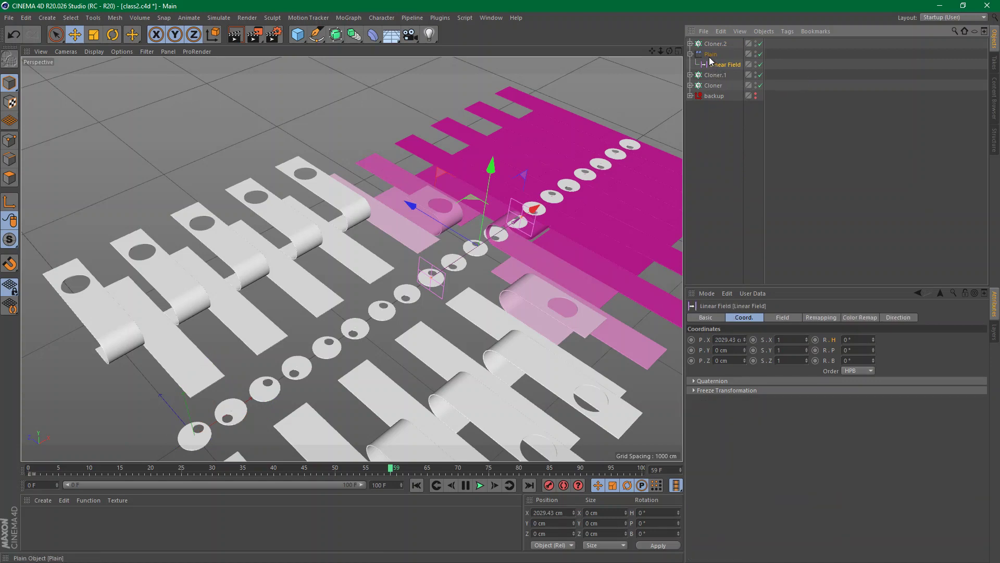
left_click(710, 58)
left_click_drag(534, 209, 443, 282)
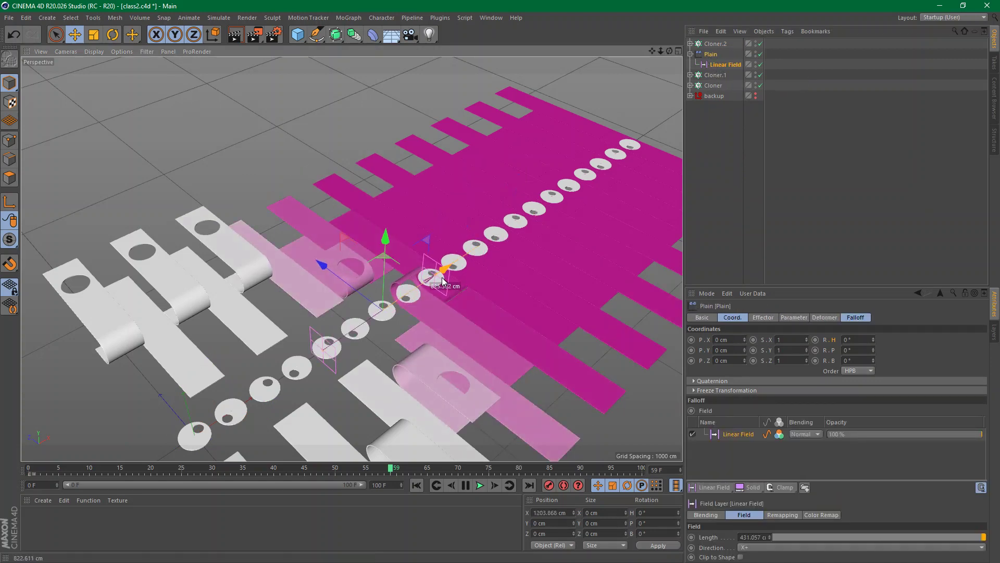
left_click(774, 78)
Return to frame 0 and reset the linear field's X position to 0 cm
left_click(713, 55)
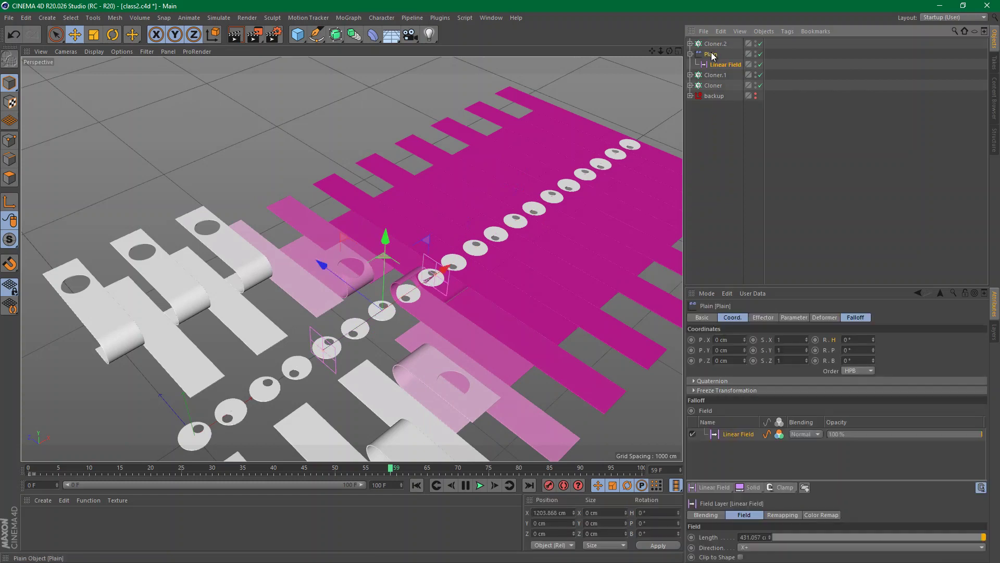
left_click(712, 63)
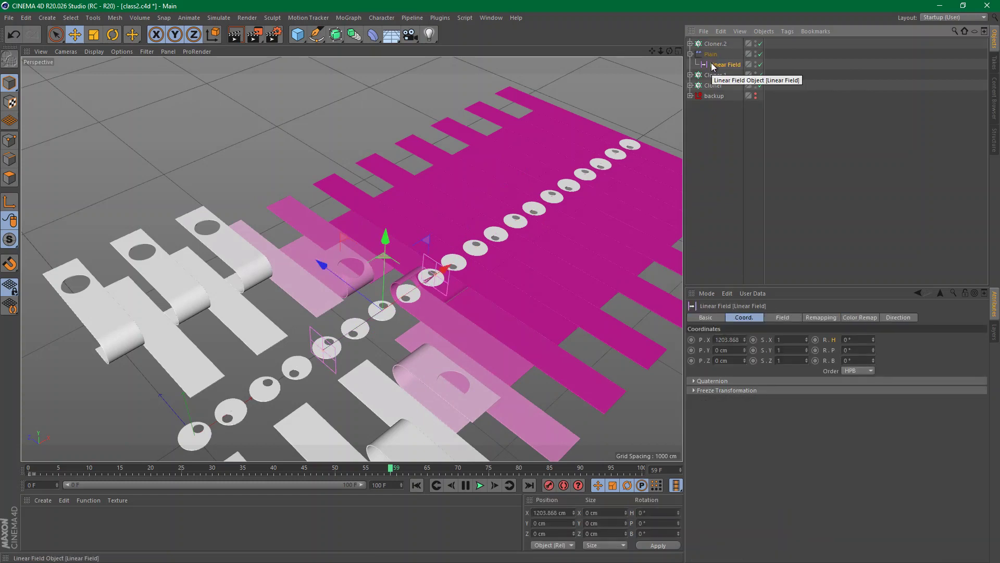
left_click(416, 485)
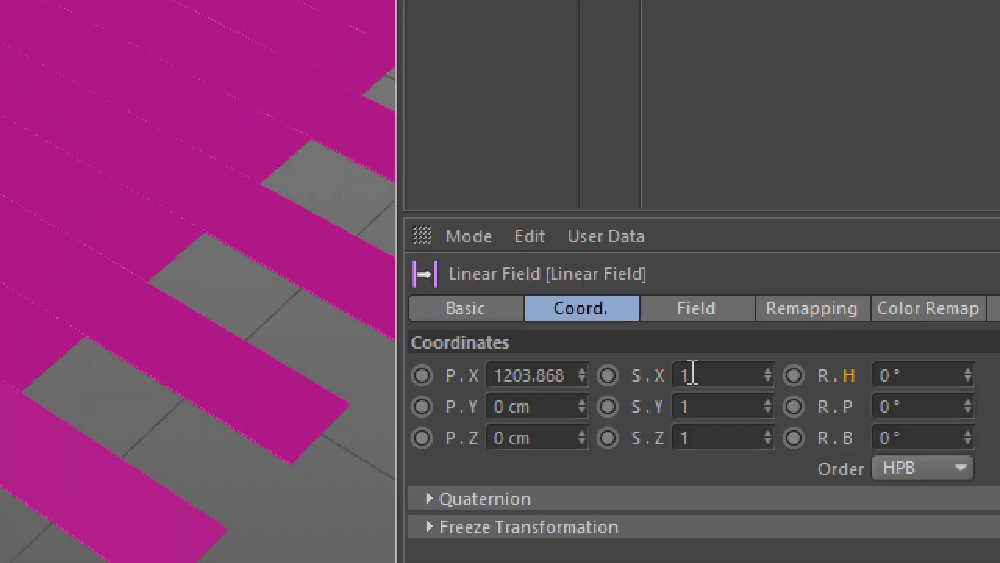
double_click(735, 341)
key("BackSpace")
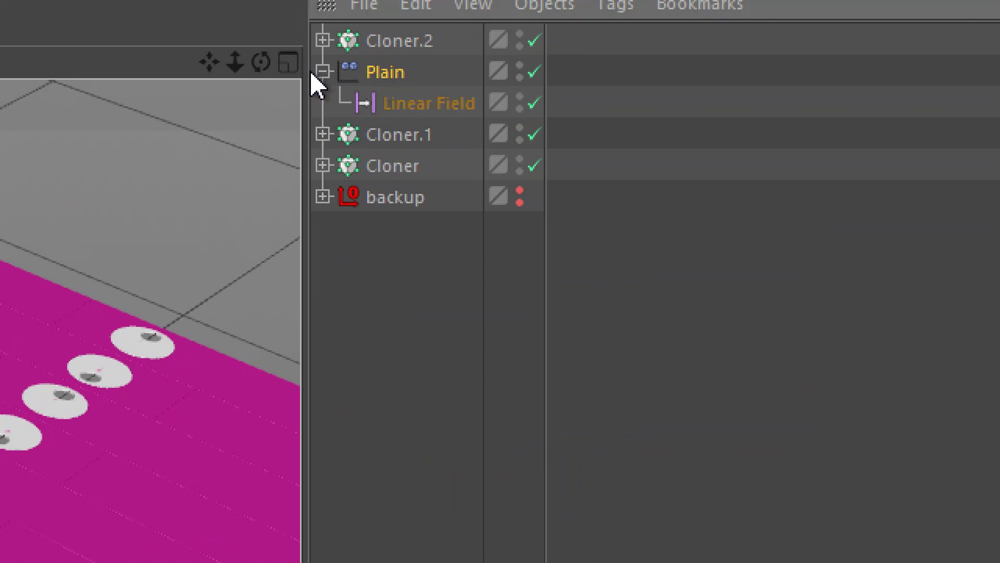
left_click(437, 244)
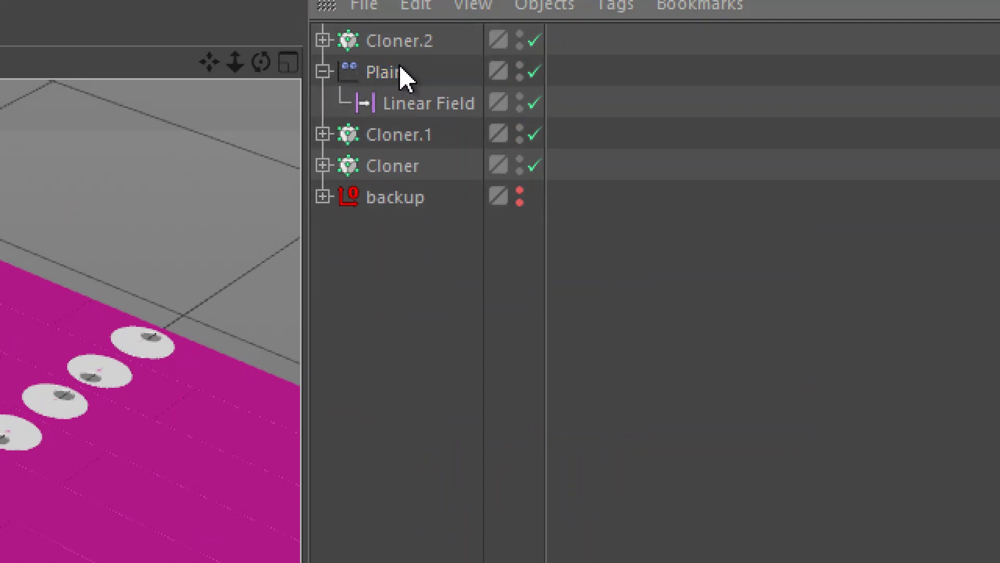
left_click(400, 71)
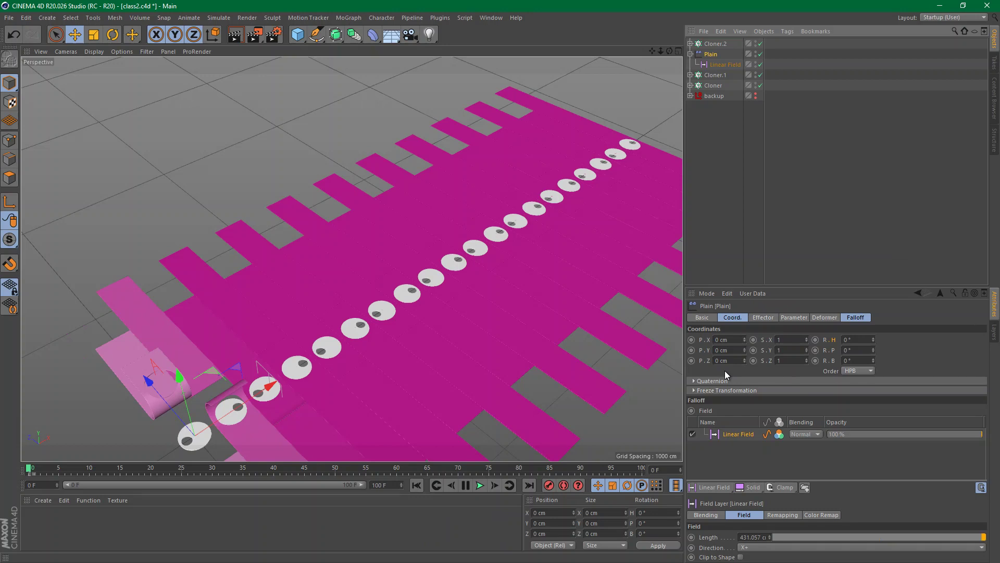
Move the Plain effector above the cloners, add a null, and make the effector with its linear field a child of the null
left_click_drag(232, 430, 317, 334, "alt")
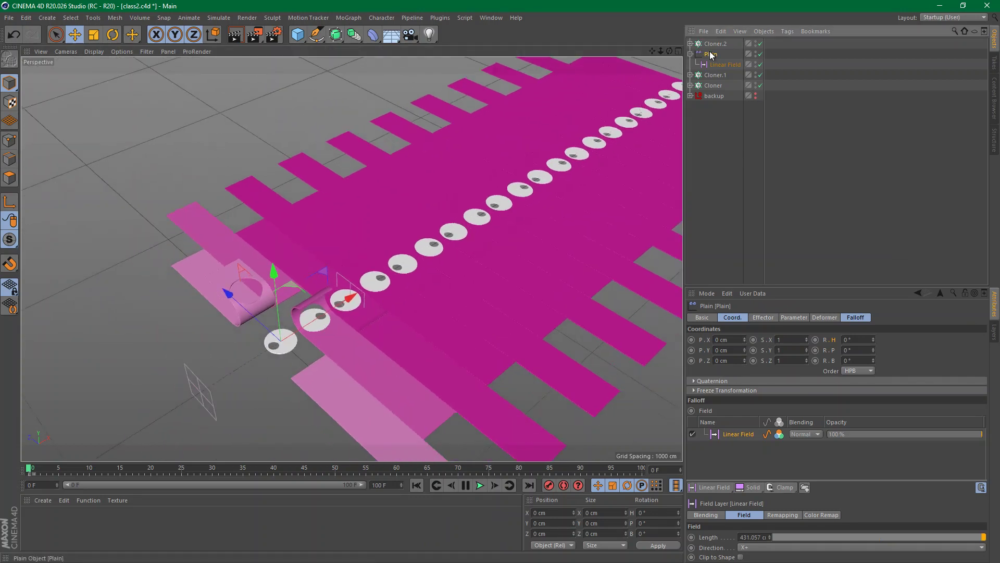
left_click_drag(717, 44, 717, 48)
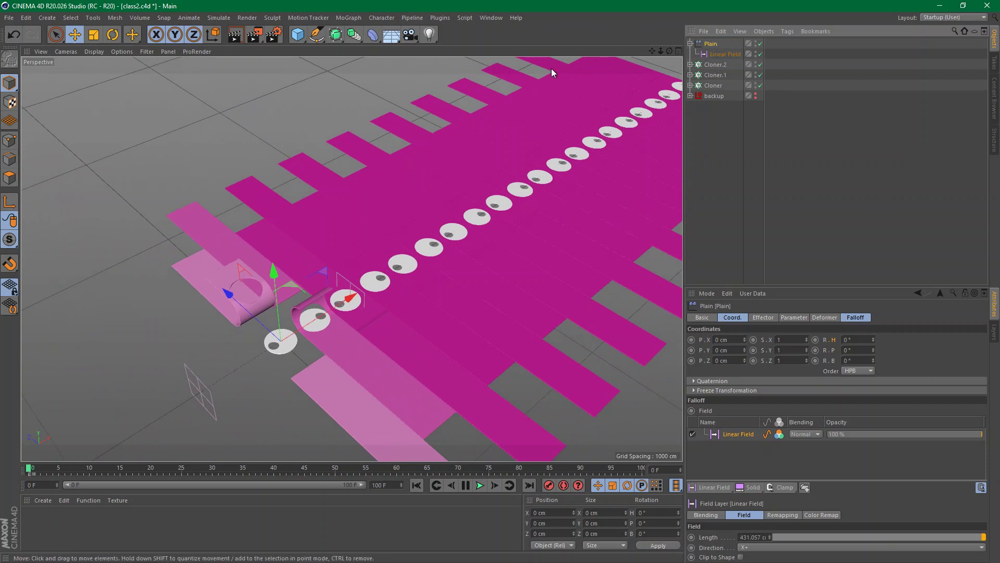
left_click(298, 35)
left_click(322, 51)
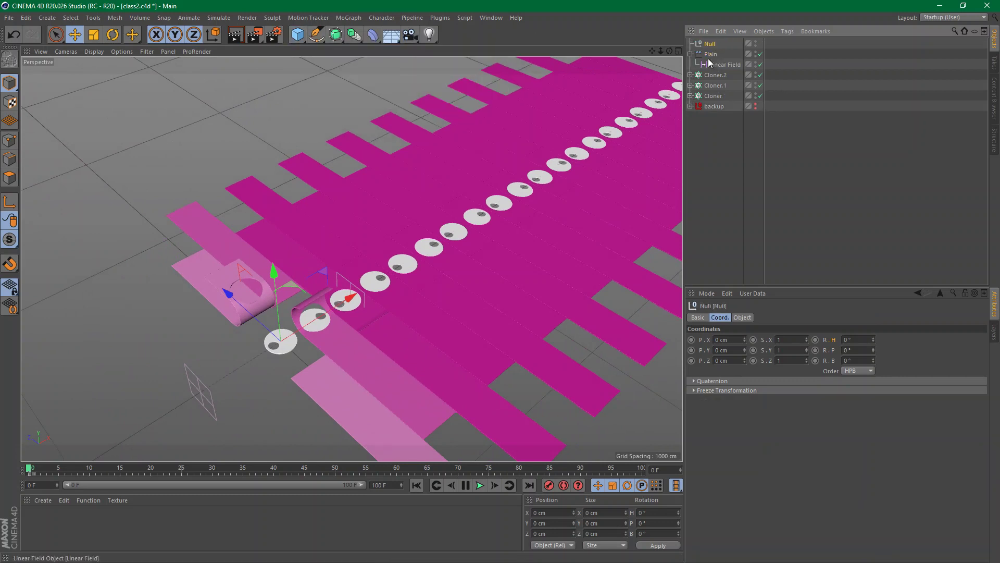
left_click_drag(710, 48, 709, 47)
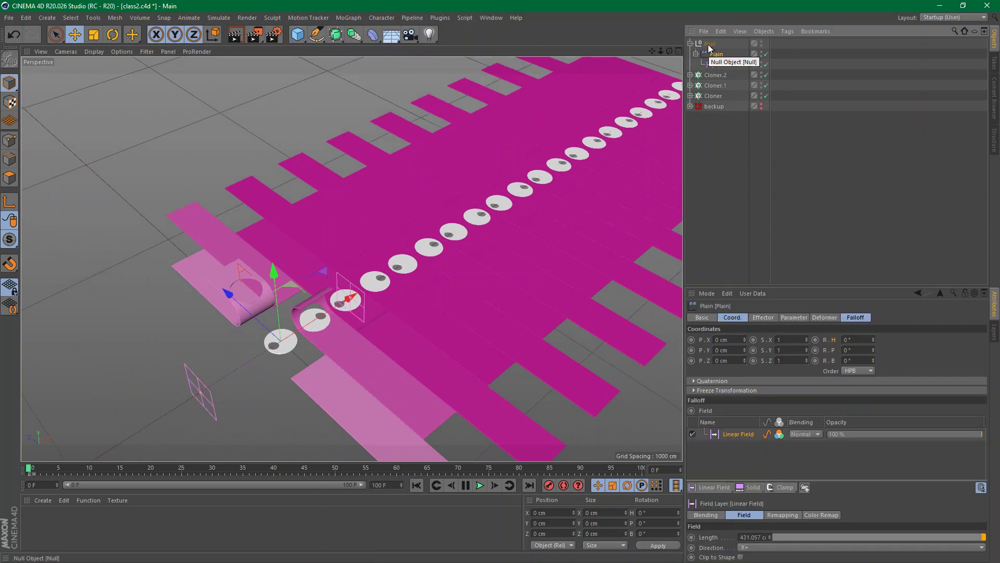
left_click(709, 45)
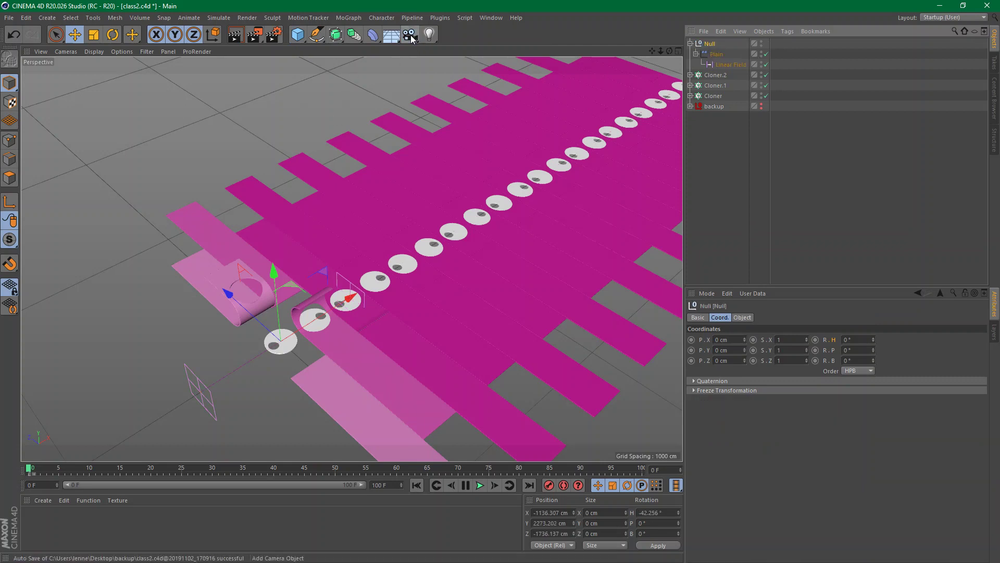
Add a camera inside the null, look through it, and frame a close-up of the first eyes and the curling strip
left_click(411, 35)
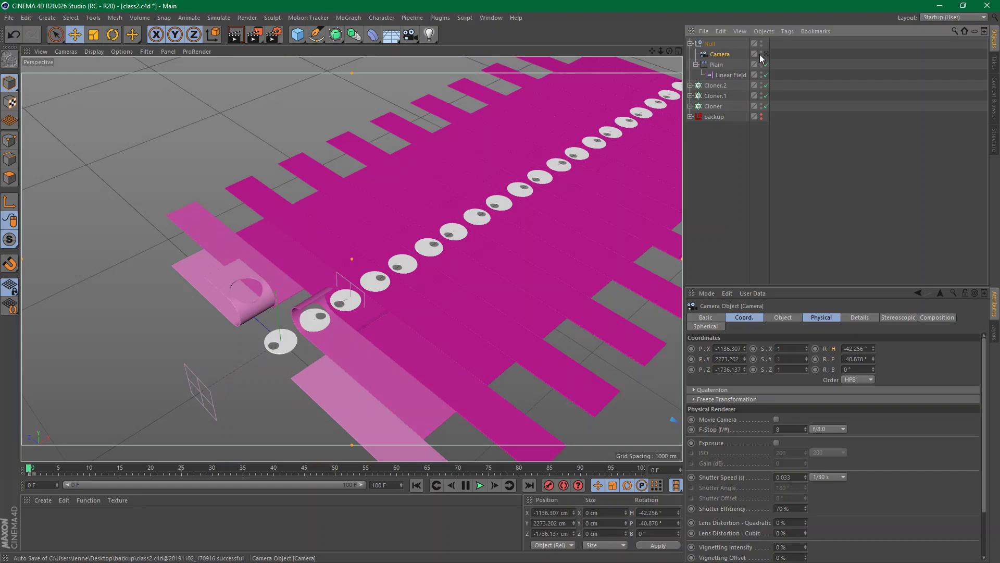
left_click(766, 54)
left_click_drag(388, 324, 319, 275, "alt")
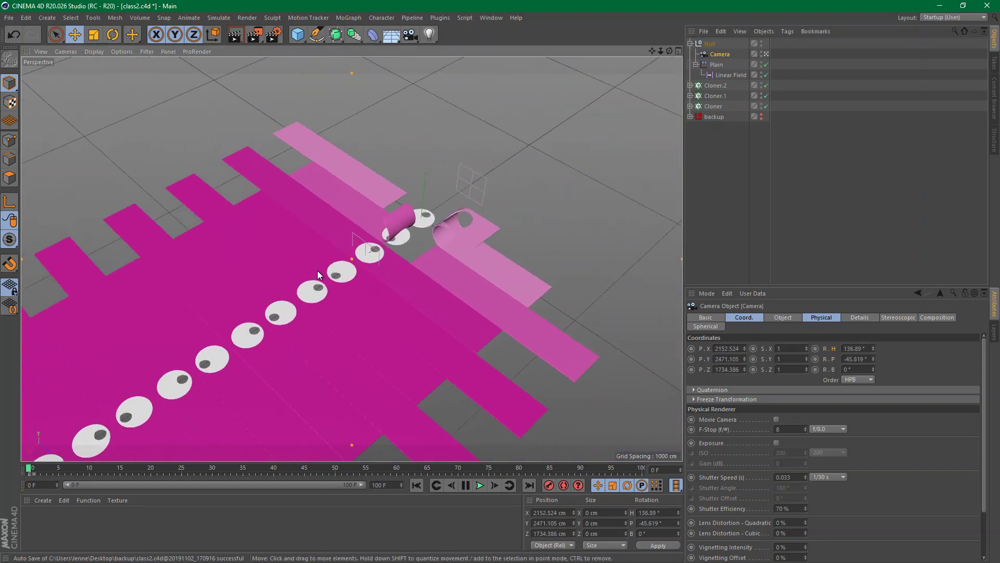
right_click_drag(391, 252, 527, 229, "alt")
left_click_drag(390, 241, 461, 167, "alt")
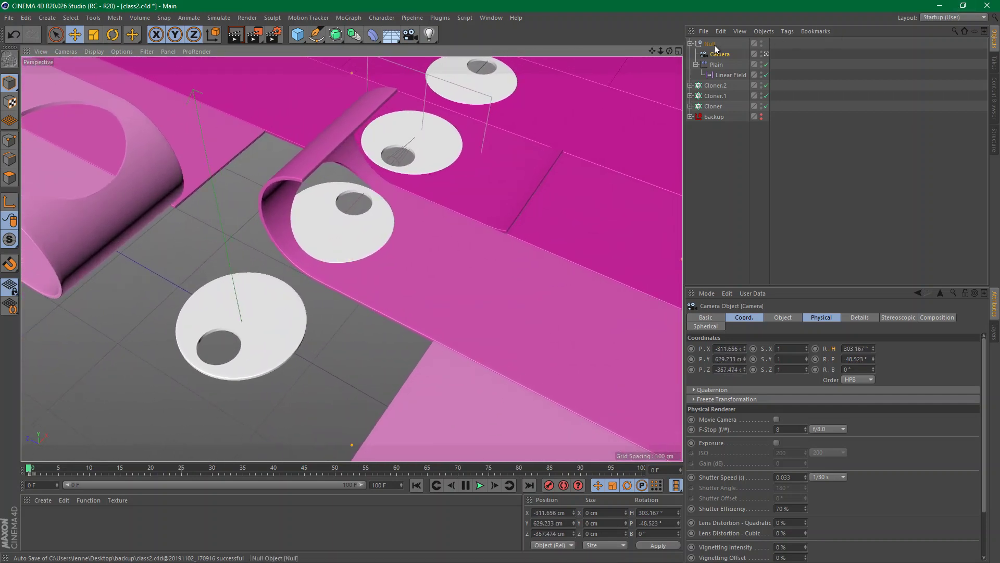
Move the null holding the camera and effector along the row and set its X position to 2500 cm
left_click(714, 45)
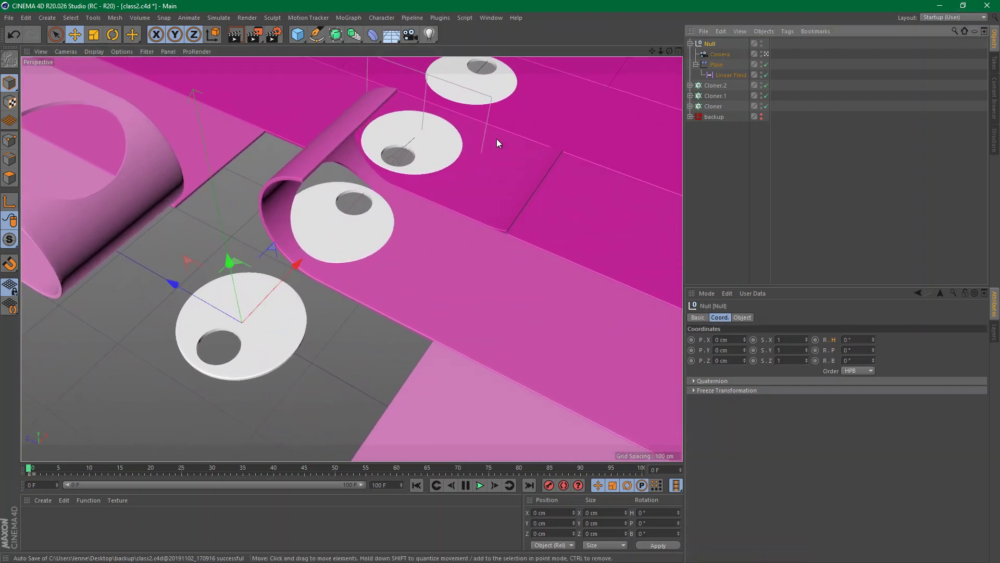
left_click_drag(292, 274, 35, 437)
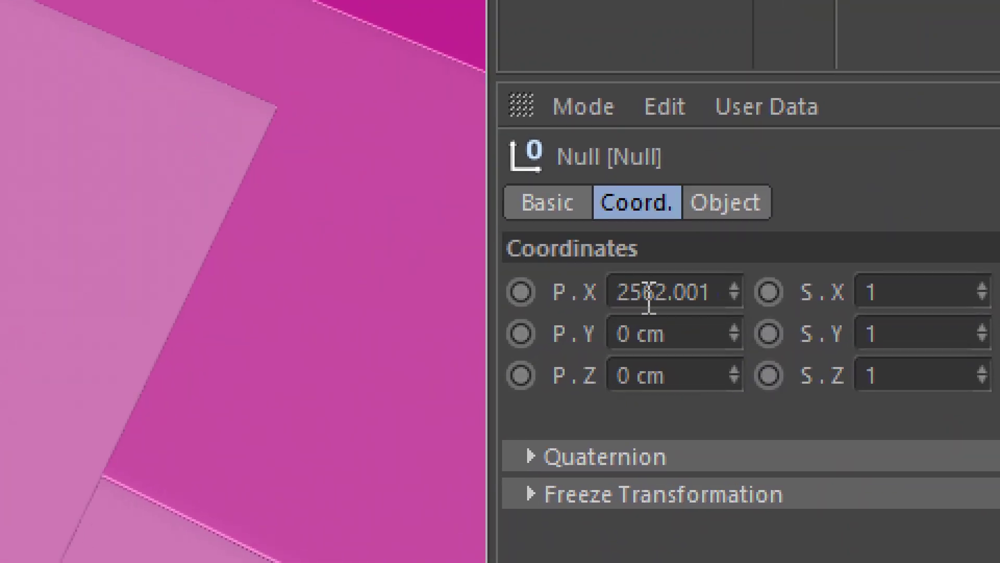
left_click(723, 341)
left_click_drag(653, 303, 769, 315)
type("0")
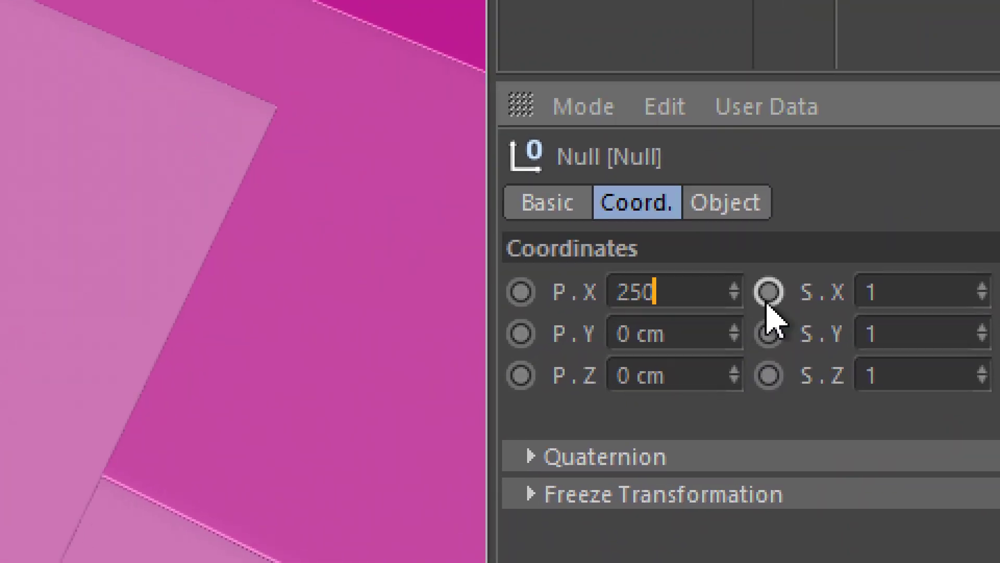
key("Return")
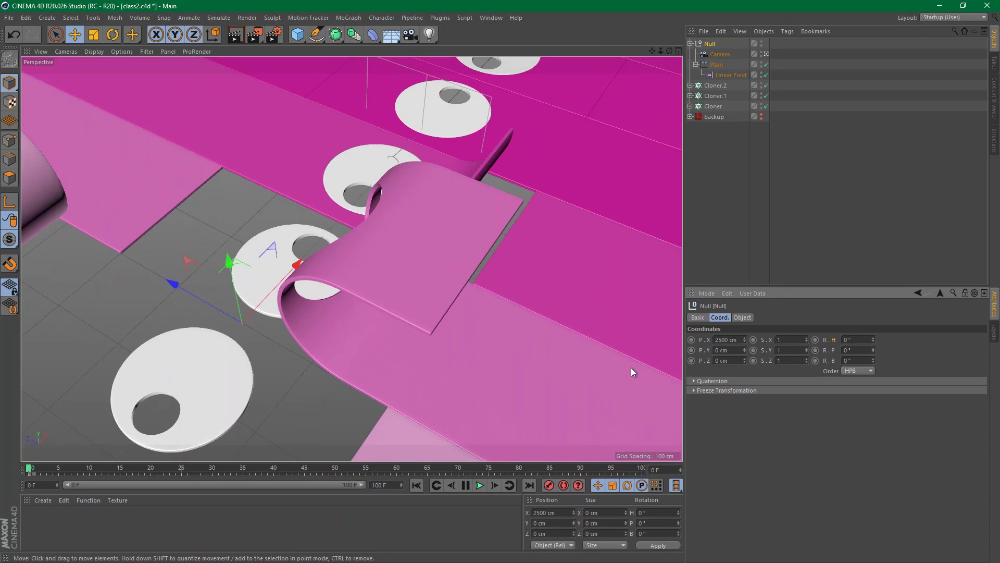
Keyframe the null's X position at 2500 cm on frame 0 and lower it to about 2376 cm at frame 100
left_click(766, 54)
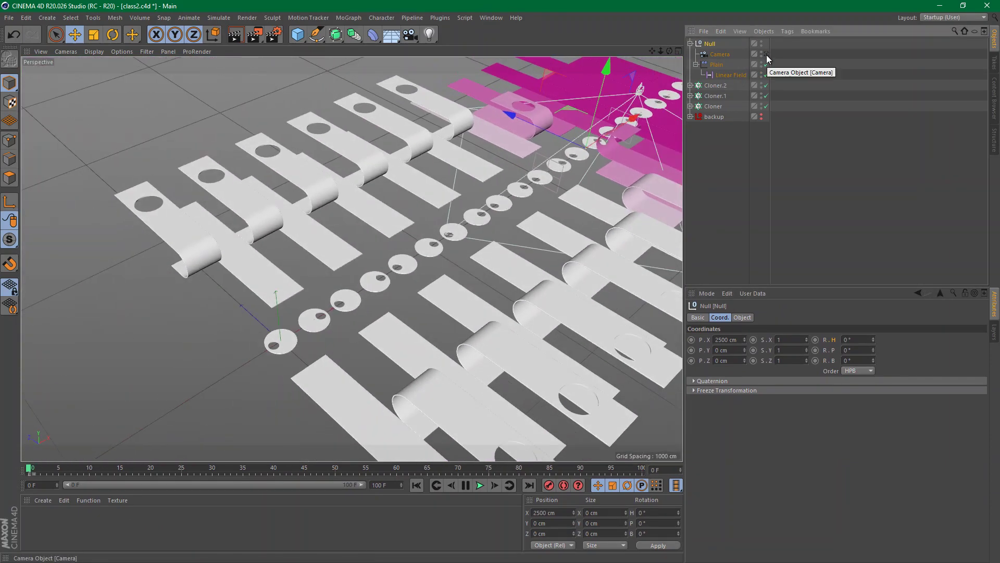
left_click(767, 55)
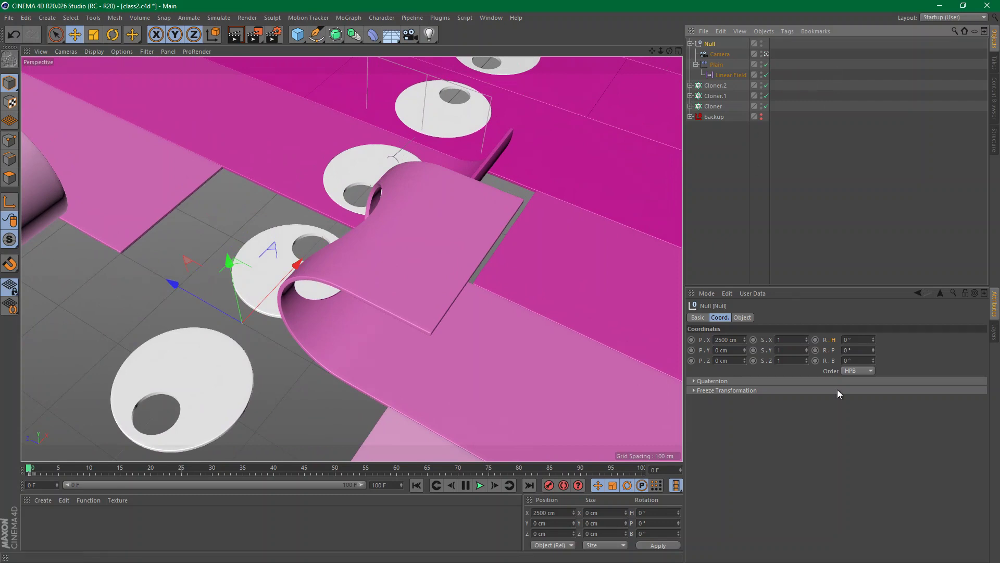
left_click(692, 340)
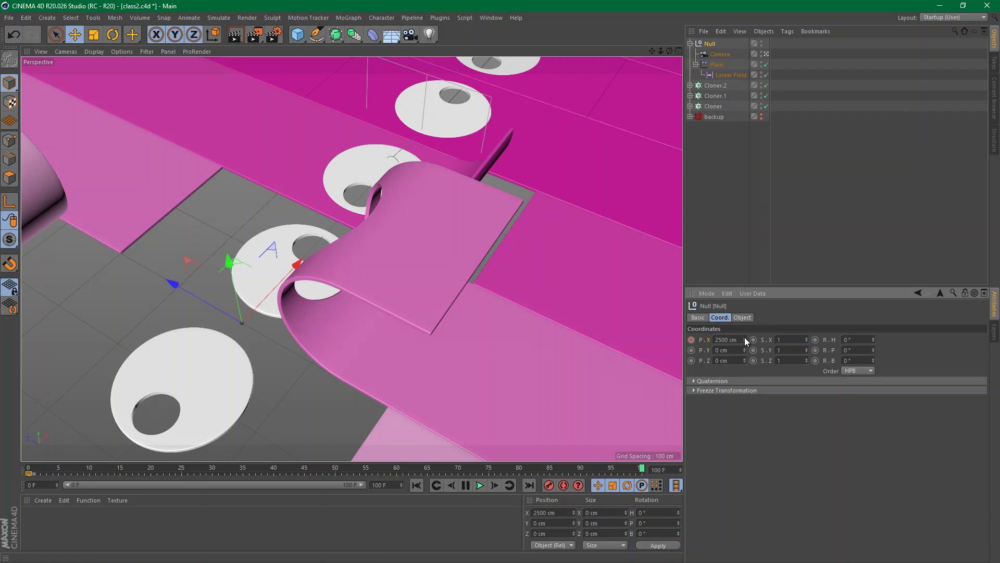
mouse_move(746, 337)
left_mouse_down()
mouse_move(738, 372)
mouse_move(743, 337)
left_mouse_up()
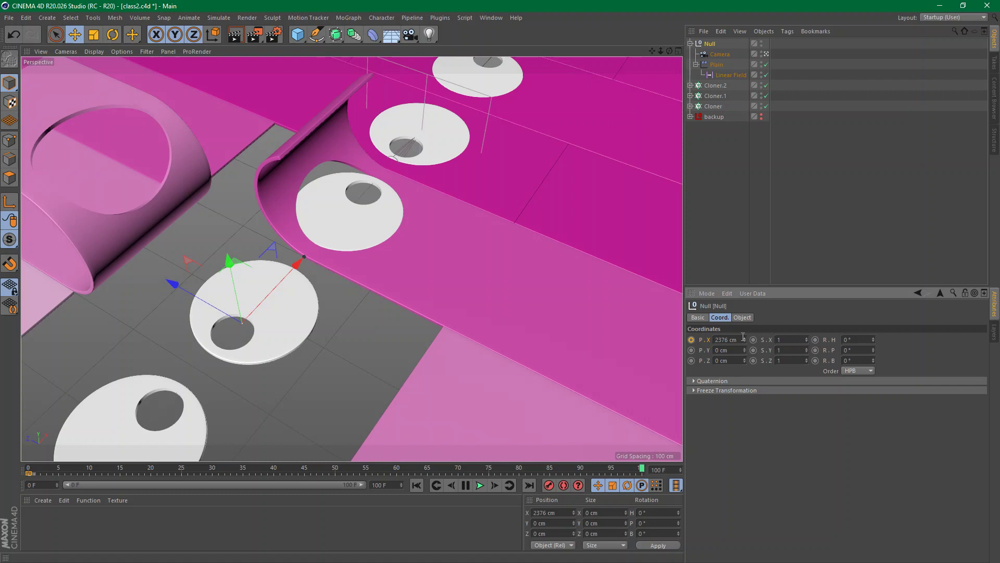
Leave the camera view and examine the cloned eyes and their spacing up close
left_click(766, 54)
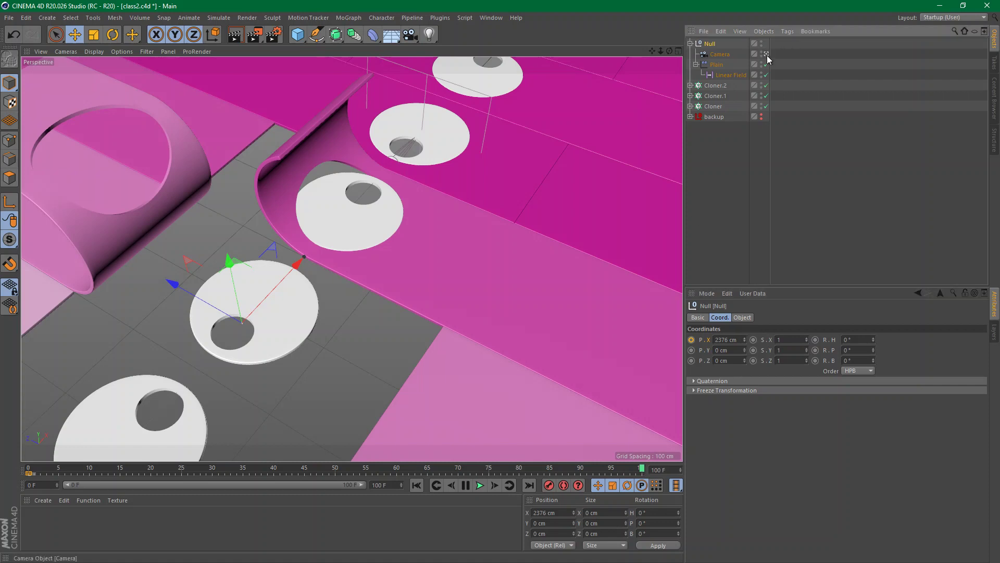
scroll(586, 161, "up", 10)
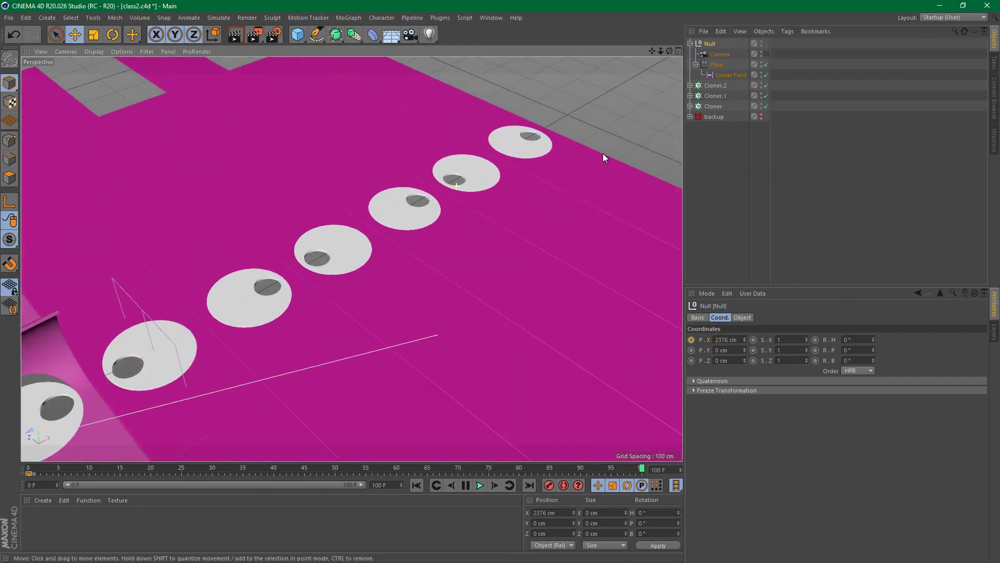
left_click_drag(429, 217, 507, 111, "alt")
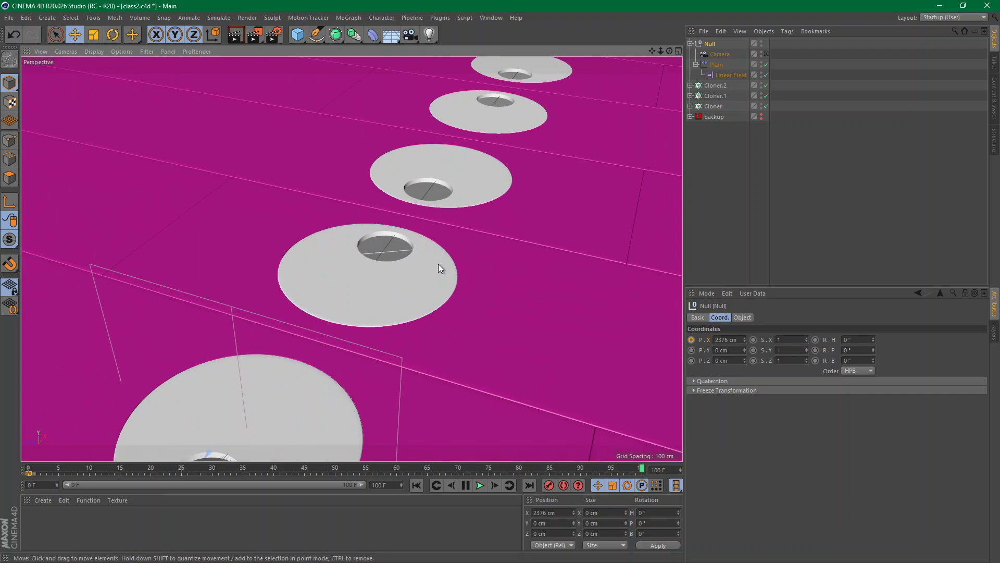
Look through the camera again and keyframe the null's X position at 2100 cm on frame 100
left_click(766, 54)
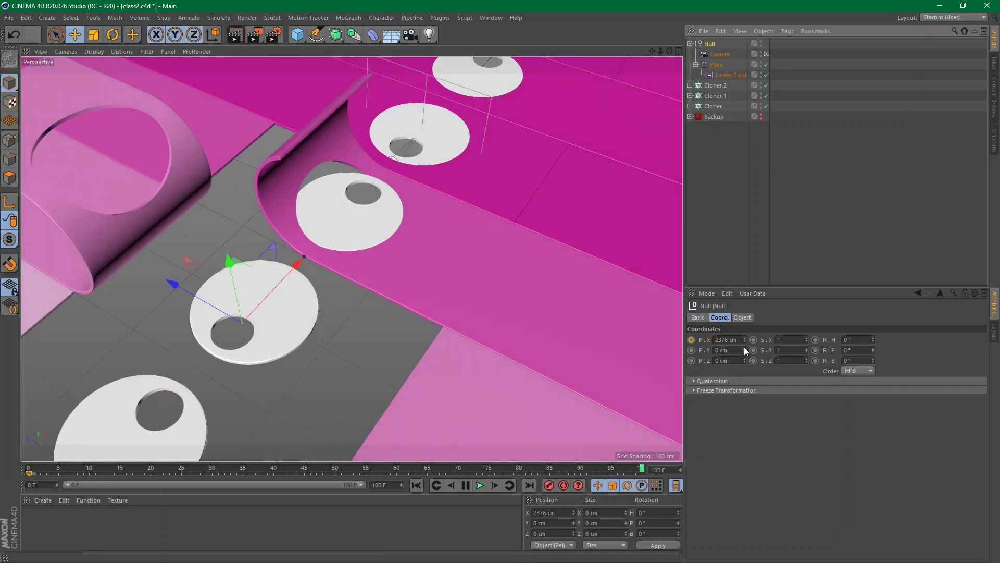
mouse_move(746, 338)
left_mouse_down()
mouse_move(745, 315)
mouse_move(745, 340)
left_mouse_up()
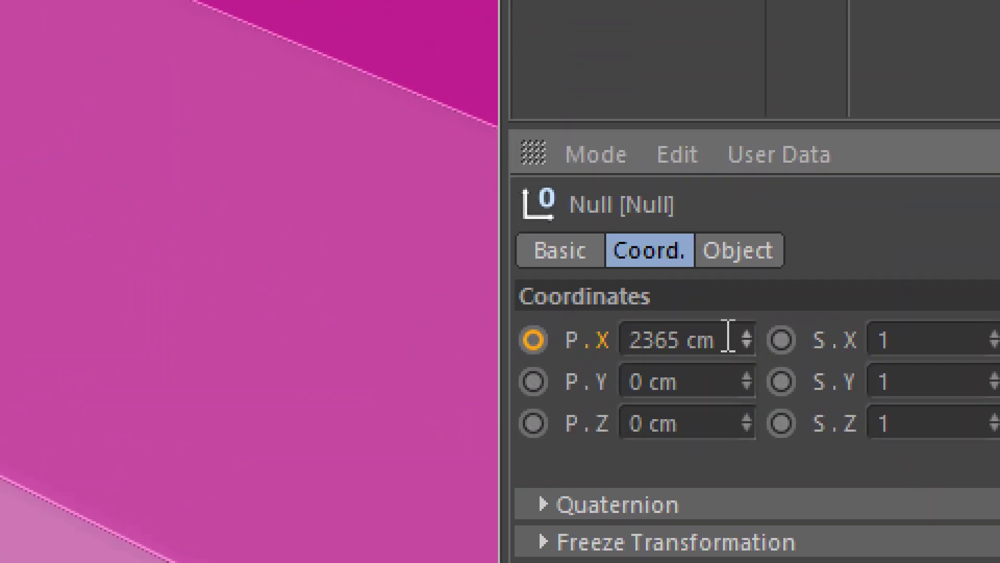
left_click_drag(727, 338, 642, 345)
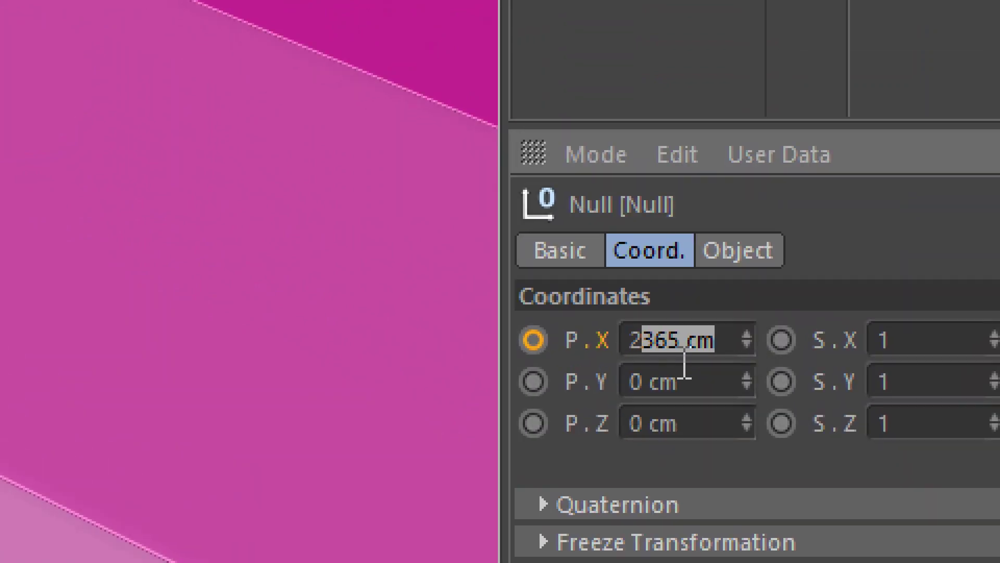
left_click(729, 340)
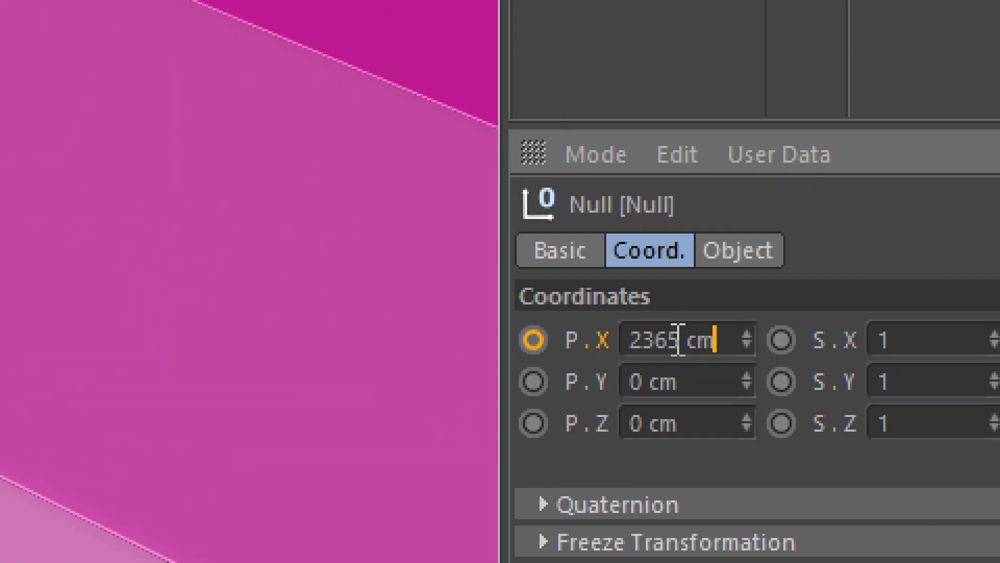
left_click_drag(680, 340, 649, 340)
key("BackSpace")
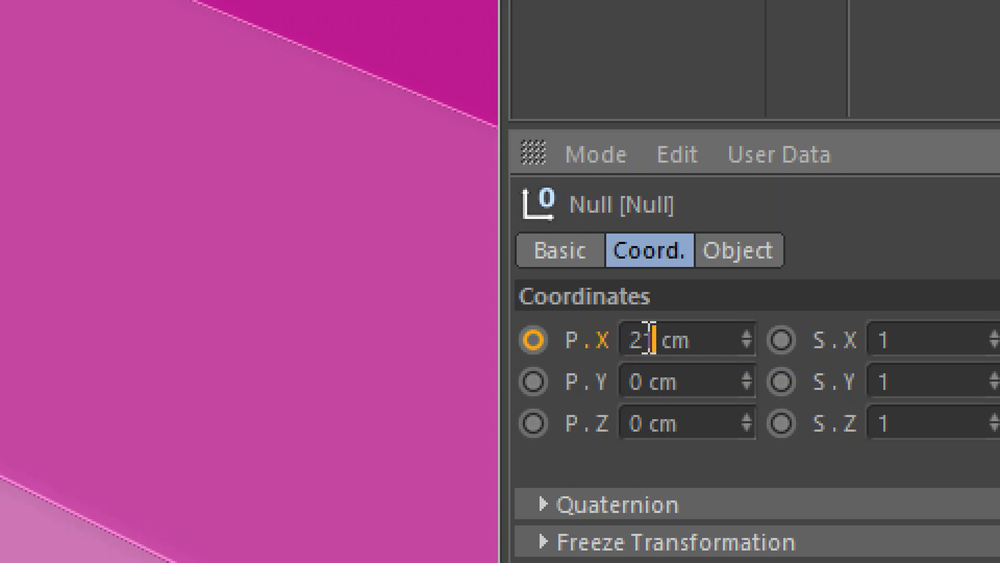
type("100")
key("Return")
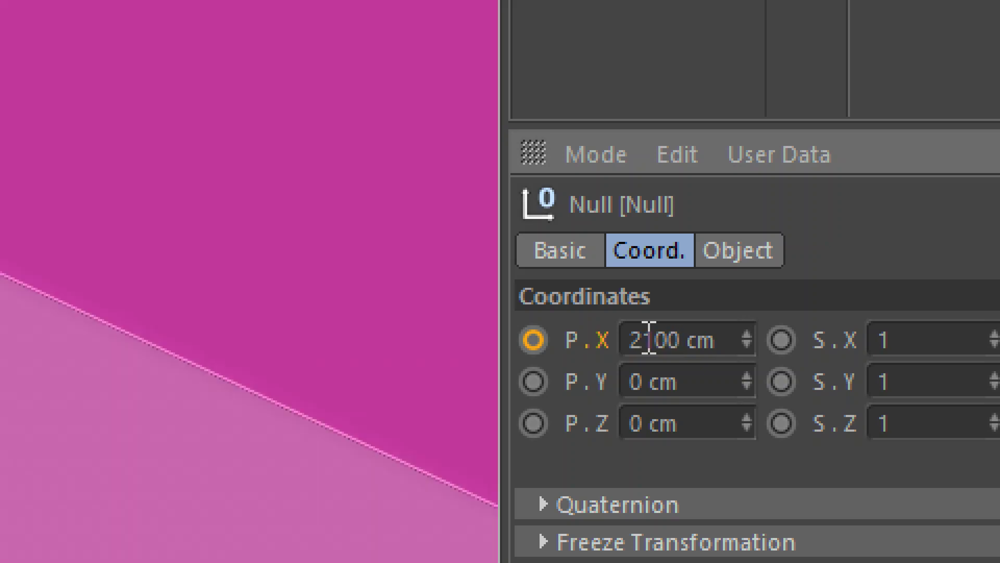
left_click(531, 340, "ctrl")
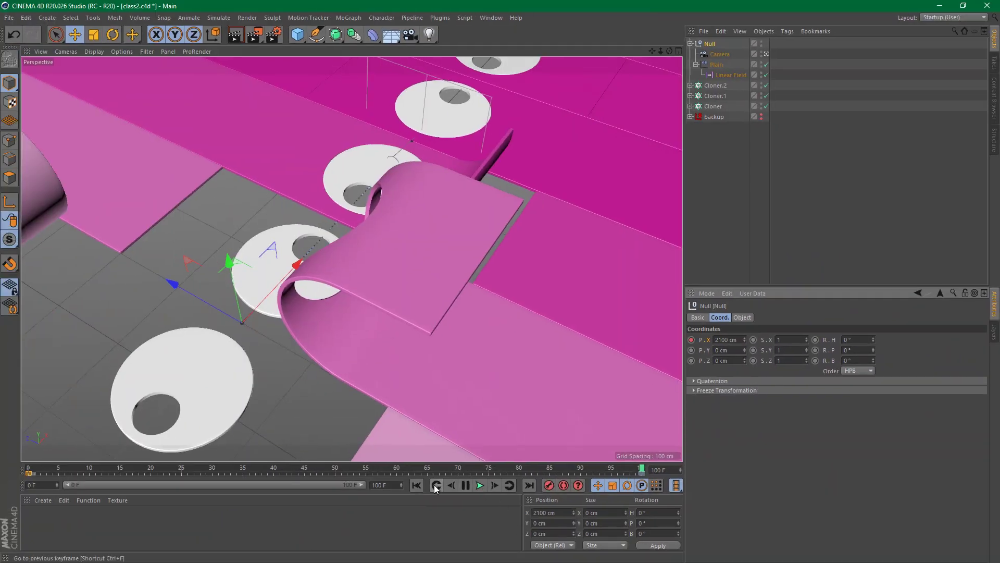
Compare the animation's first and last frames and play it back to examine the loop
left_click(416, 485)
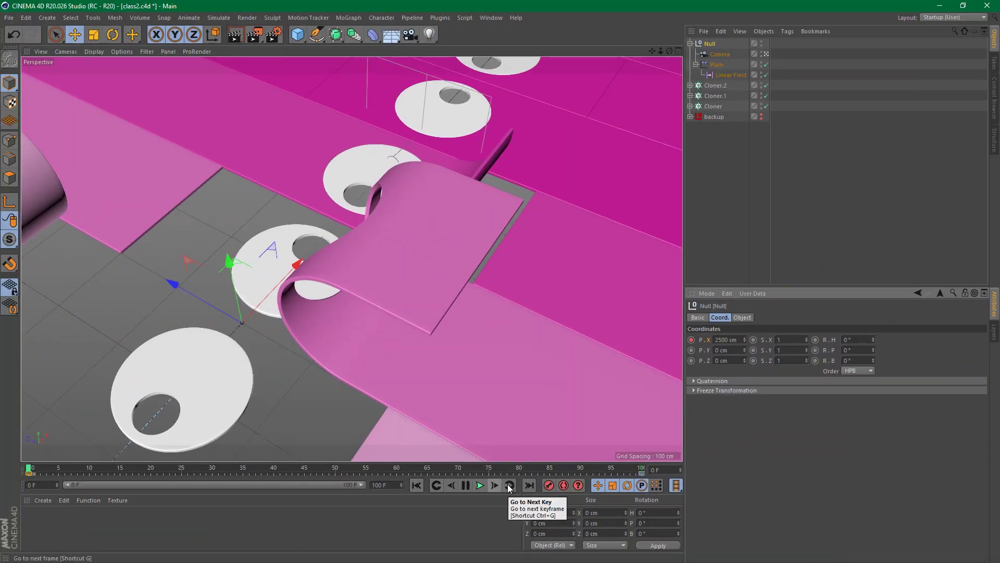
left_click(531, 484)
left_click(416, 485)
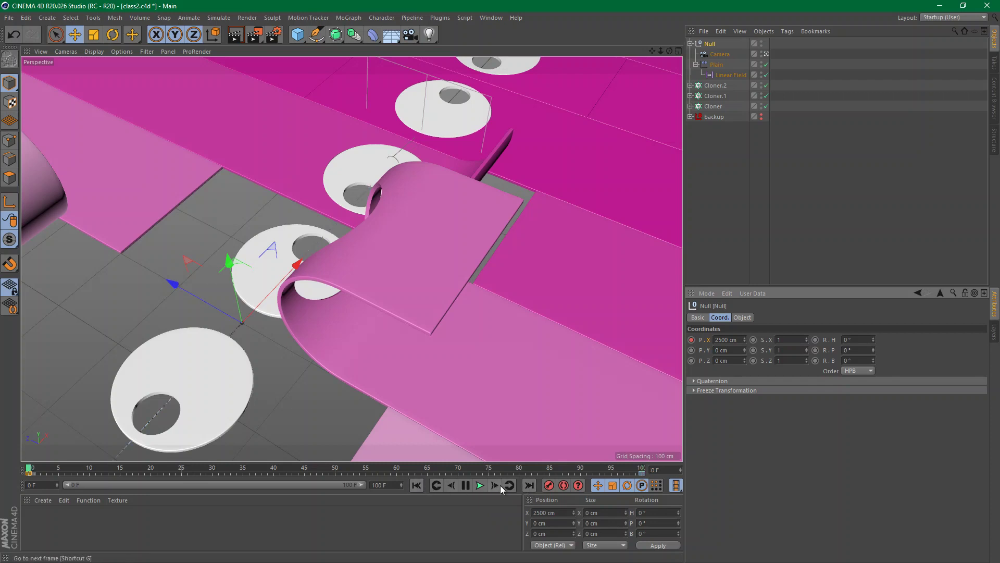
left_click(531, 485)
left_click(418, 485)
left_click(481, 485)
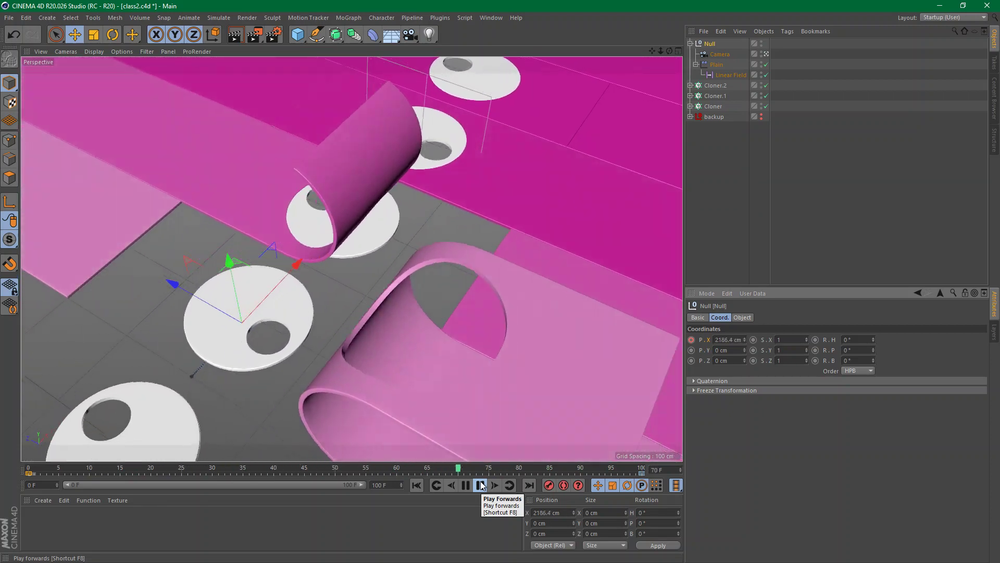
left_click(482, 485)
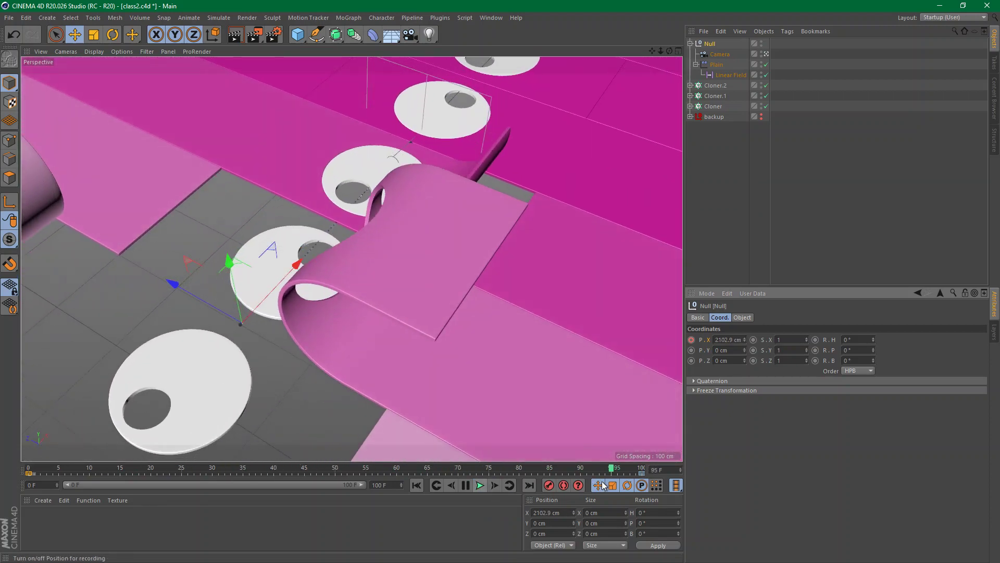
Set the interpolation of the null's end and start position keyframes to Linear and play the animation
left_click(643, 473)
left_click(777, 332)
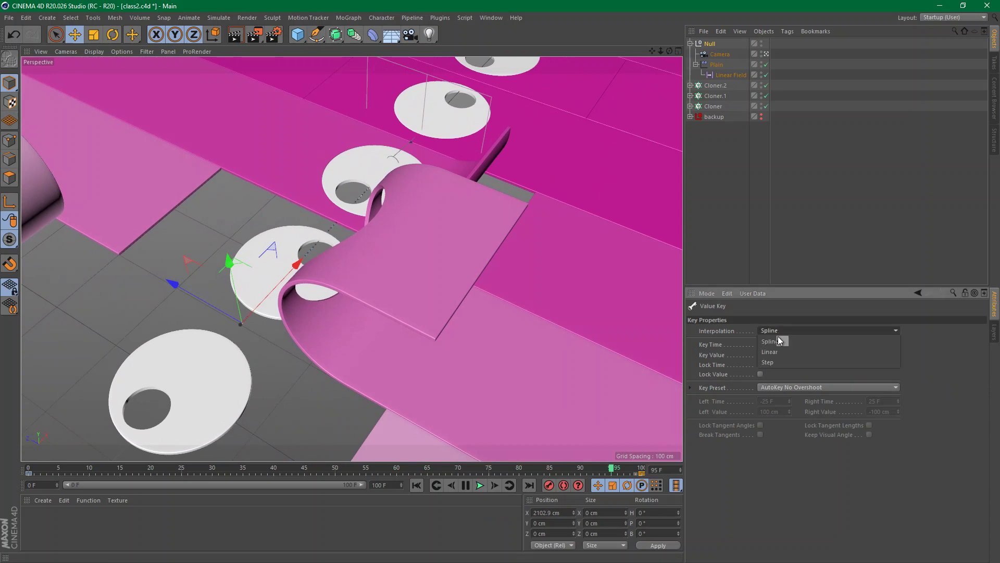
left_click(777, 351)
left_click(29, 473)
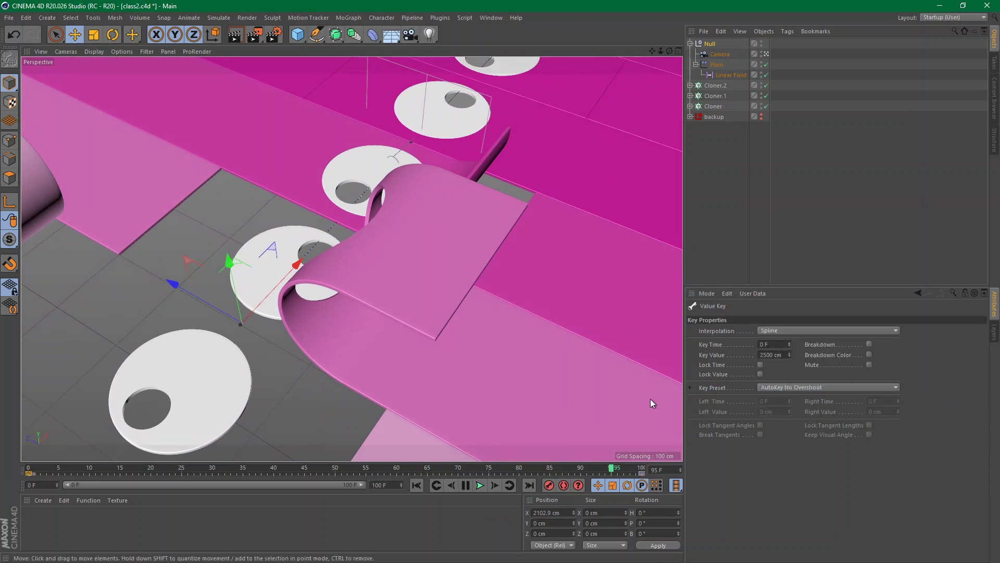
left_click(775, 331)
left_click(779, 351)
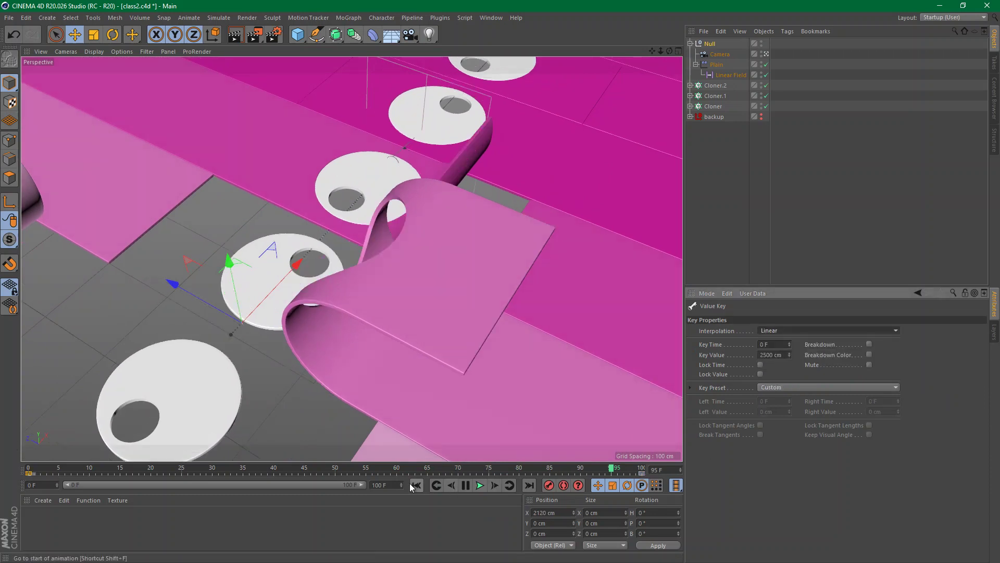
left_click(480, 485)
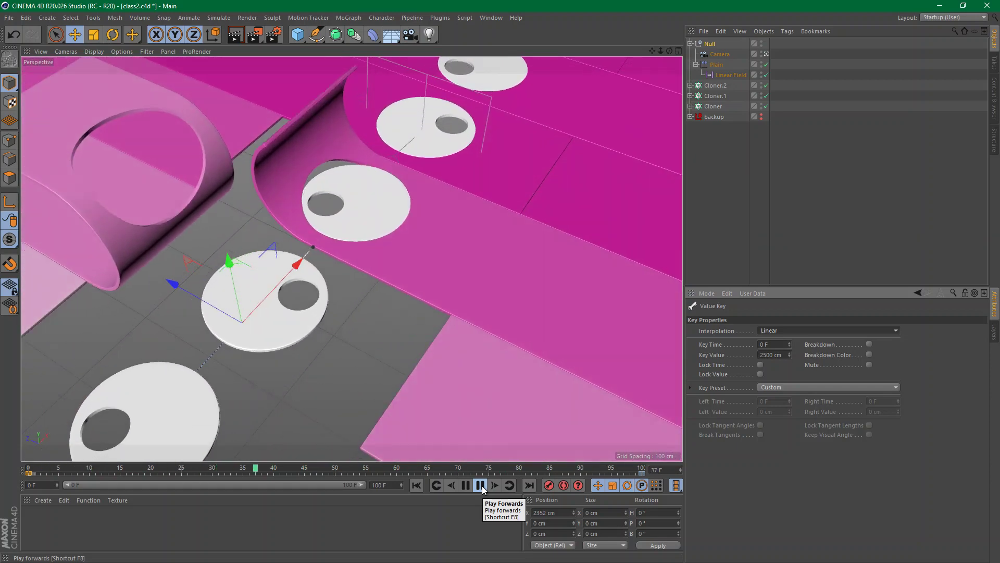
left_click(482, 485)
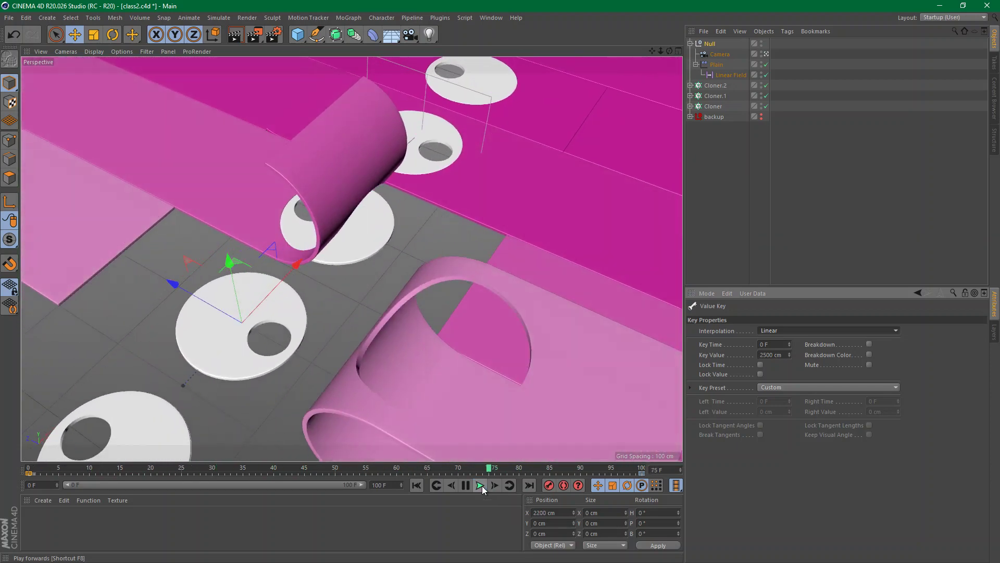
Shorten the animation's range to end at frame 99 and play the loop
left_click(529, 485)
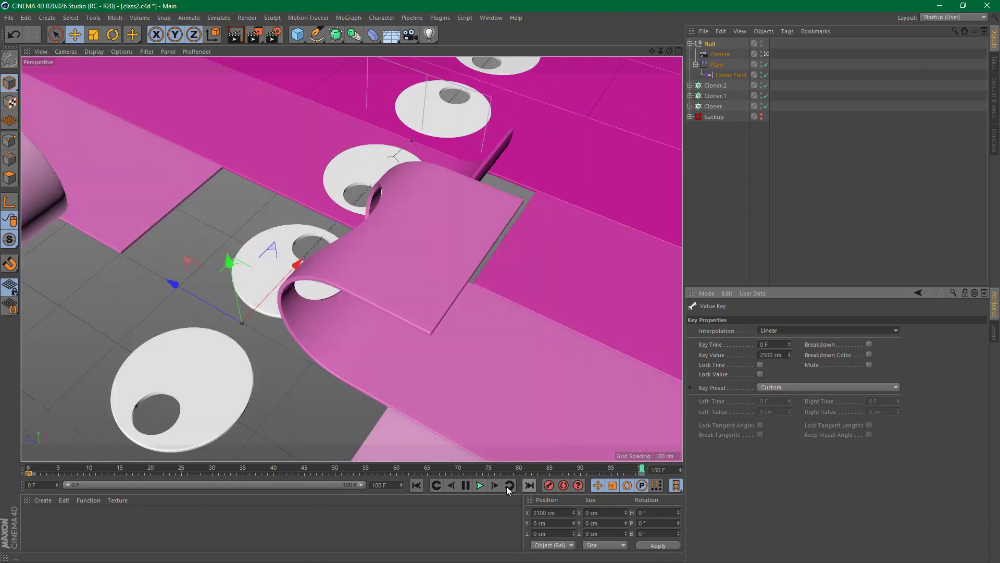
left_click(401, 487)
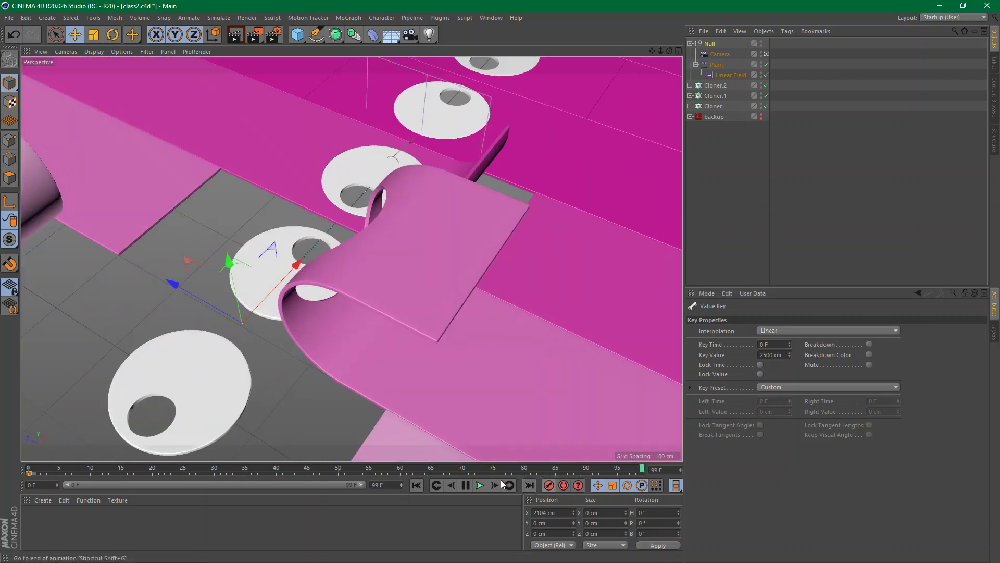
left_click(478, 486)
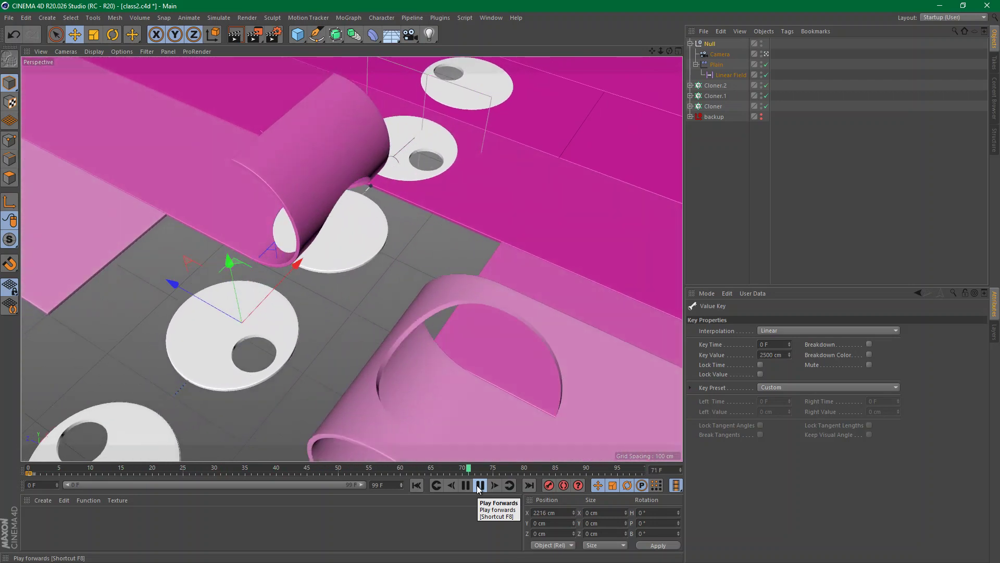
left_click(480, 486)
Revert the project to its last saved version
left_click(9, 17)
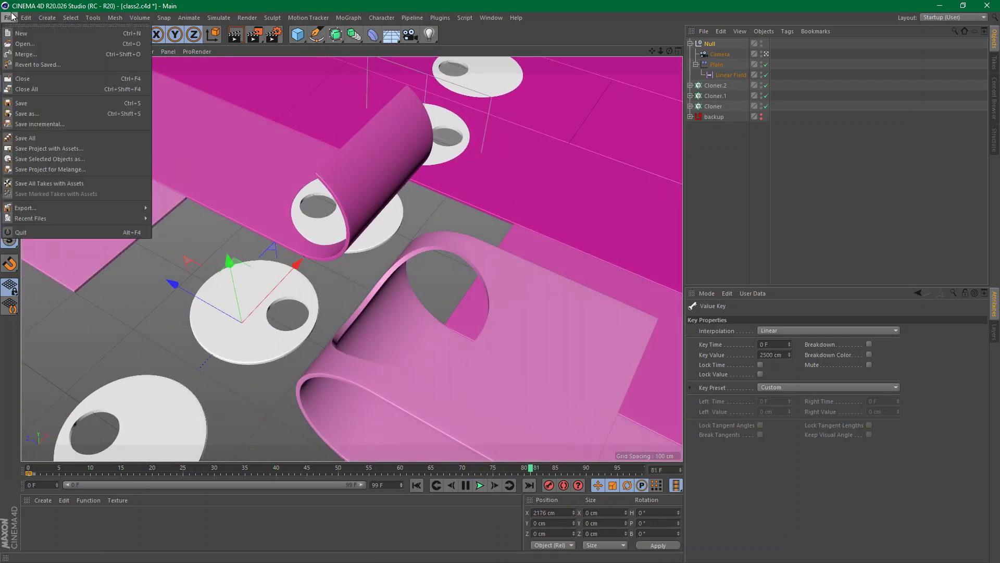
left_click(48, 67)
left_click(471, 326)
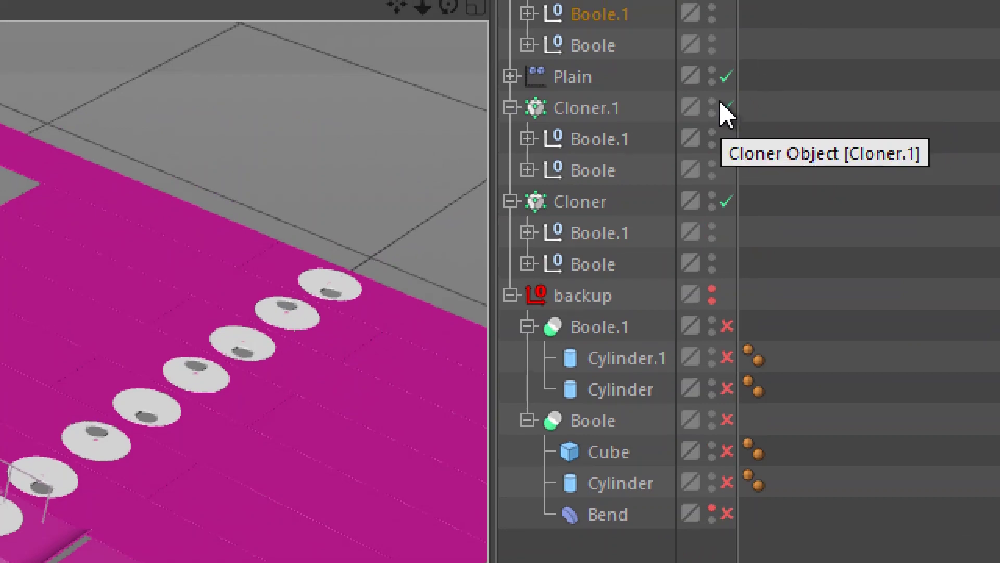
Set the X position of the Plain effector's linear field to 0 cm and check the effector's own coordinates
left_click(510, 77)
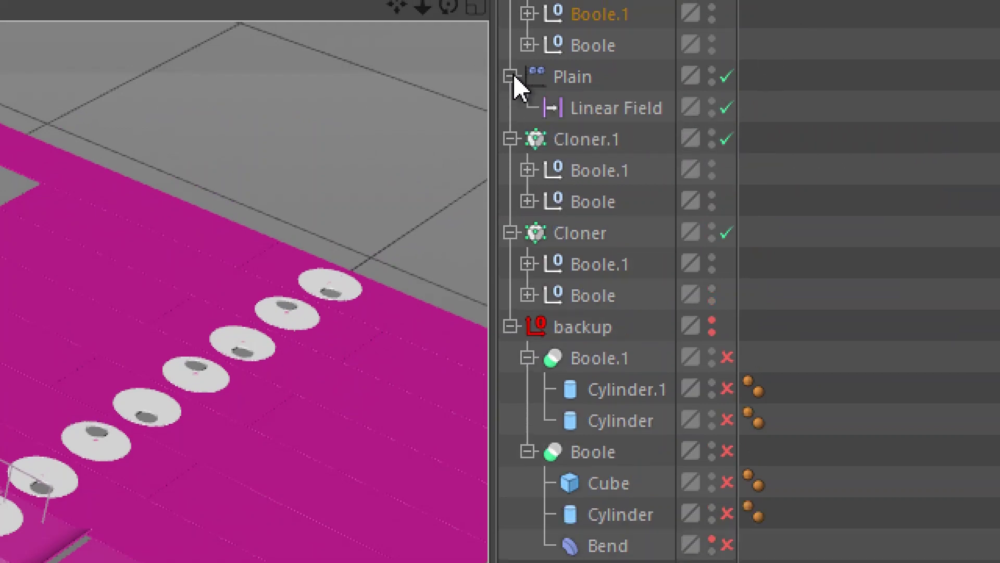
left_click(628, 109)
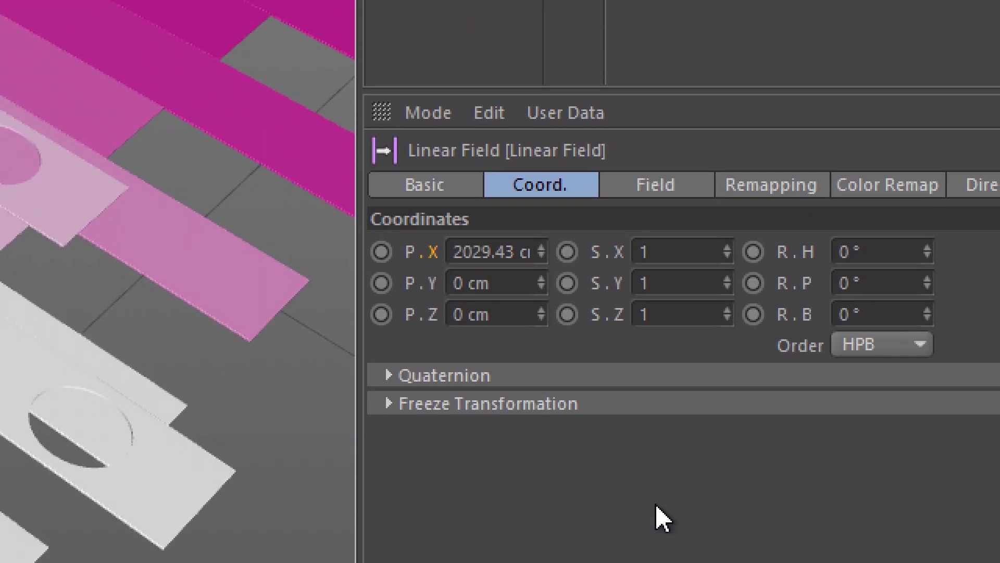
left_click(483, 252)
type("0")
key("Return")
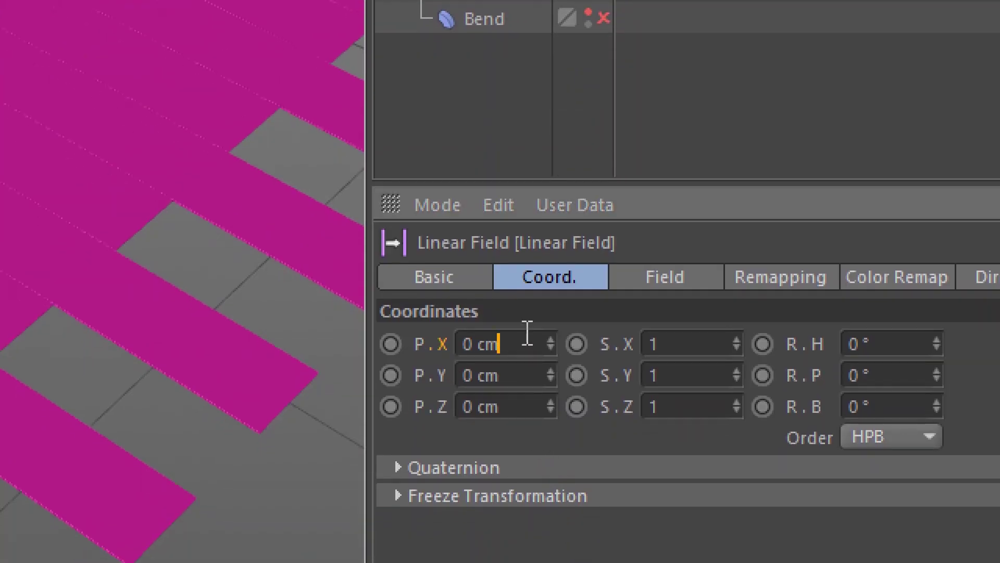
double_click(527, 333)
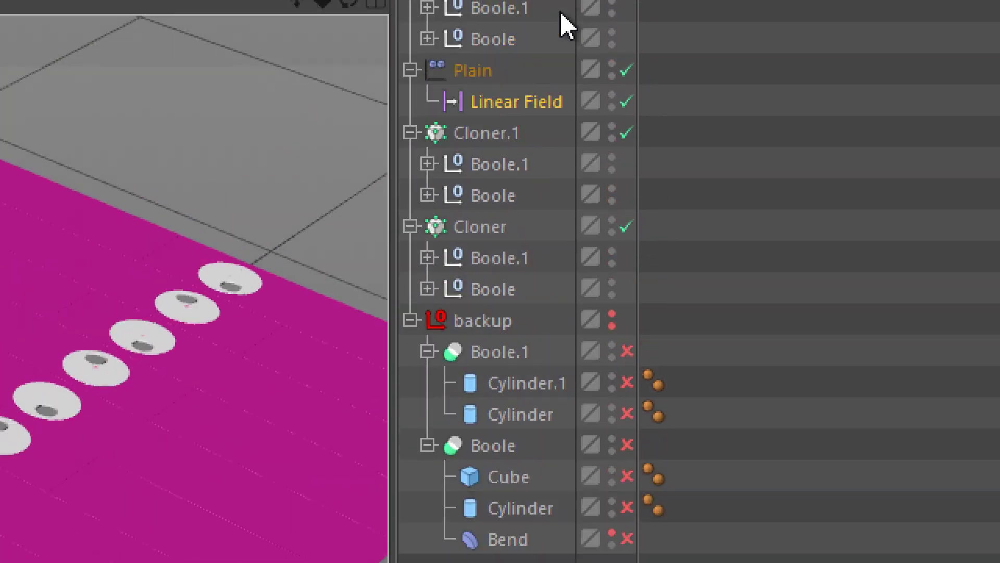
left_click(467, 75)
middle_click(466, 76)
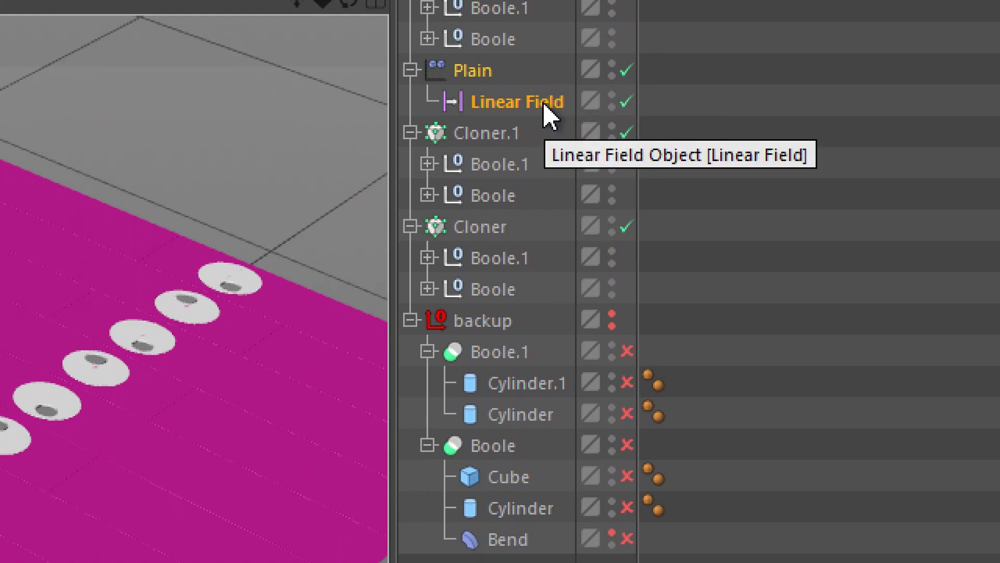
left_click(474, 83)
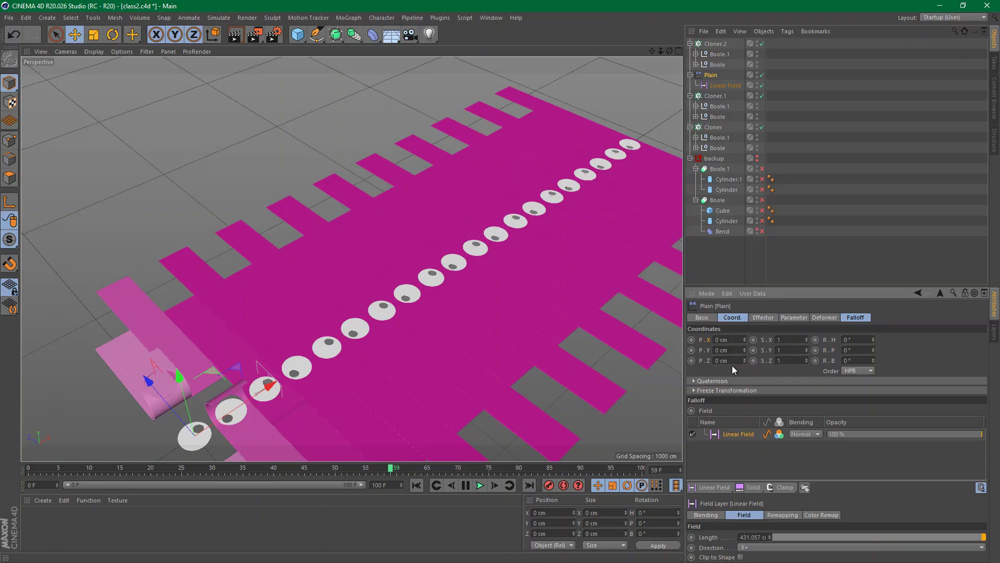
Add a null and nest the Plain effector with its linear field inside it
left_click(298, 35)
left_click(329, 51)
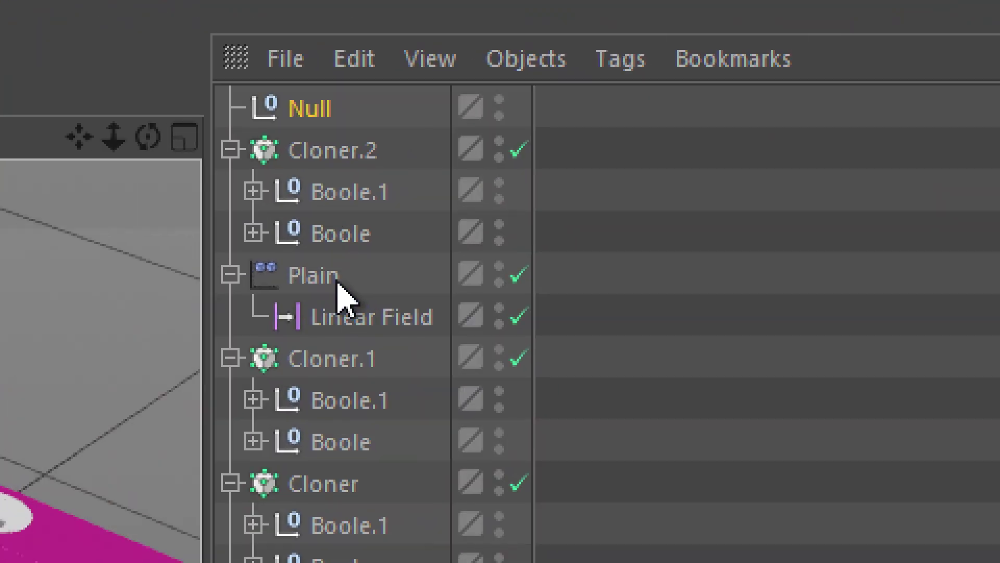
left_click(309, 277)
left_click_drag(309, 277, 313, 112)
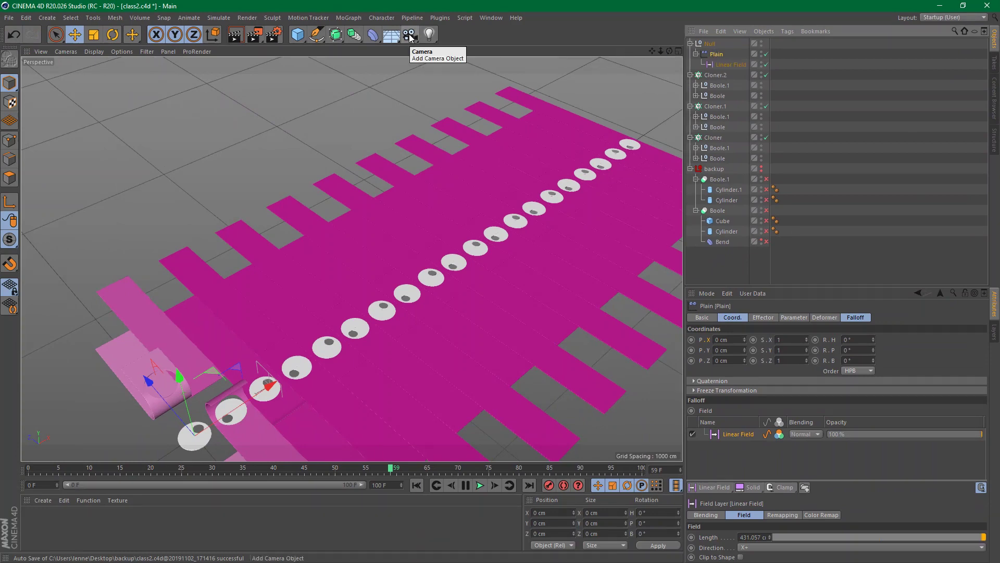
Add a camera, nest it inside the null above the Plain effector, and look through it
left_click(410, 35)
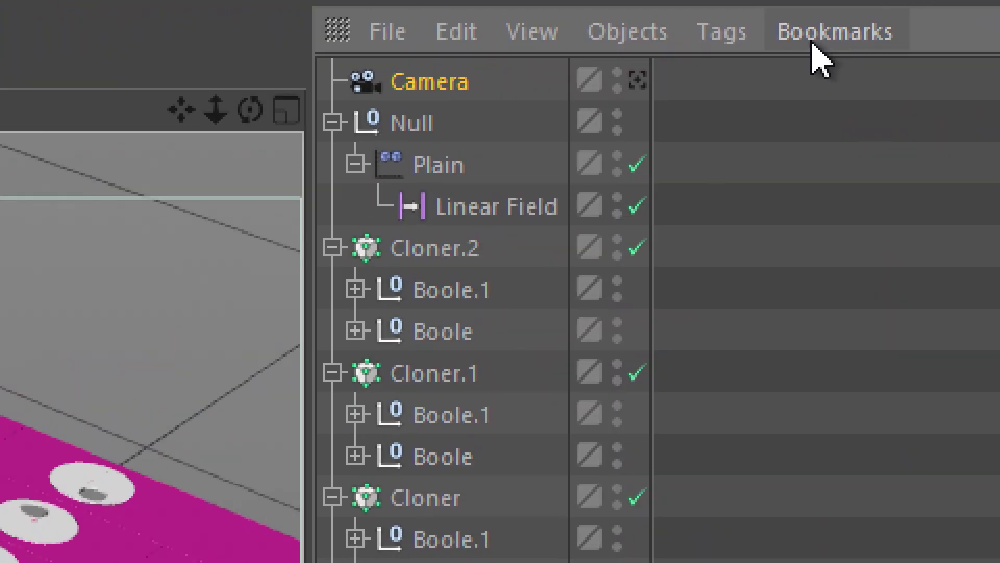
left_click_drag(447, 85, 424, 140)
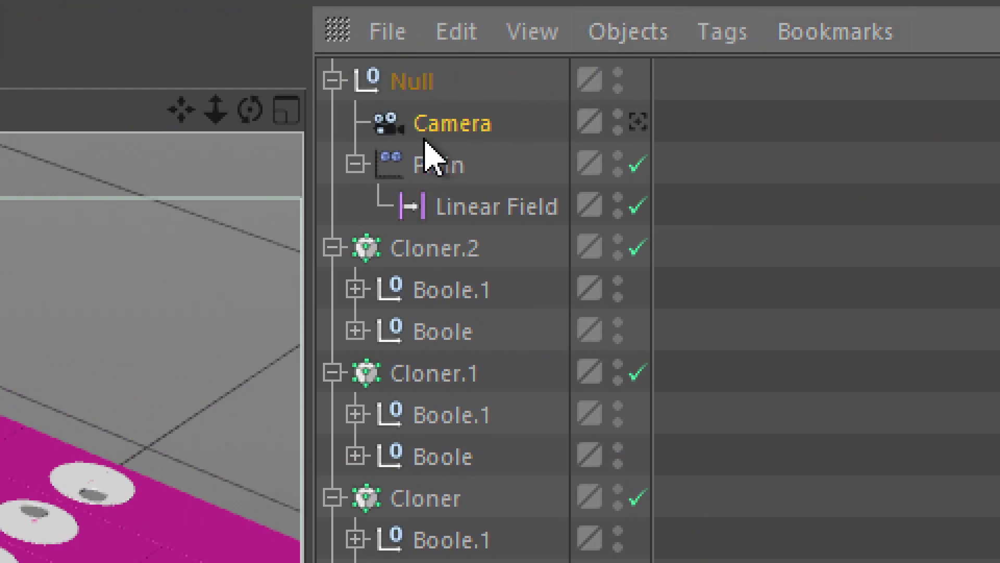
left_click(638, 123)
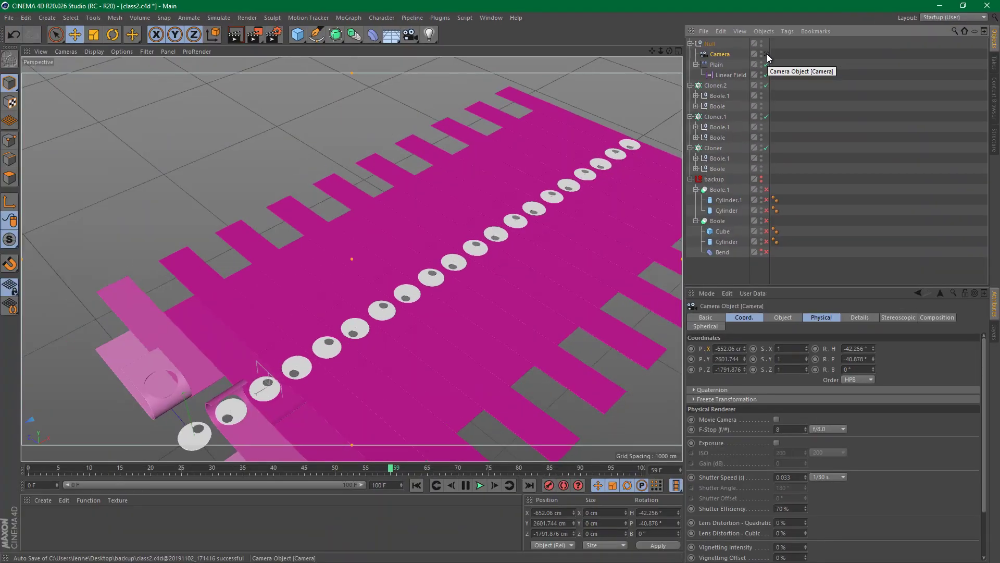
Leave and re-enter the camera view, and frame the camera closely on the first eyes and the curling strips
left_click(765, 54)
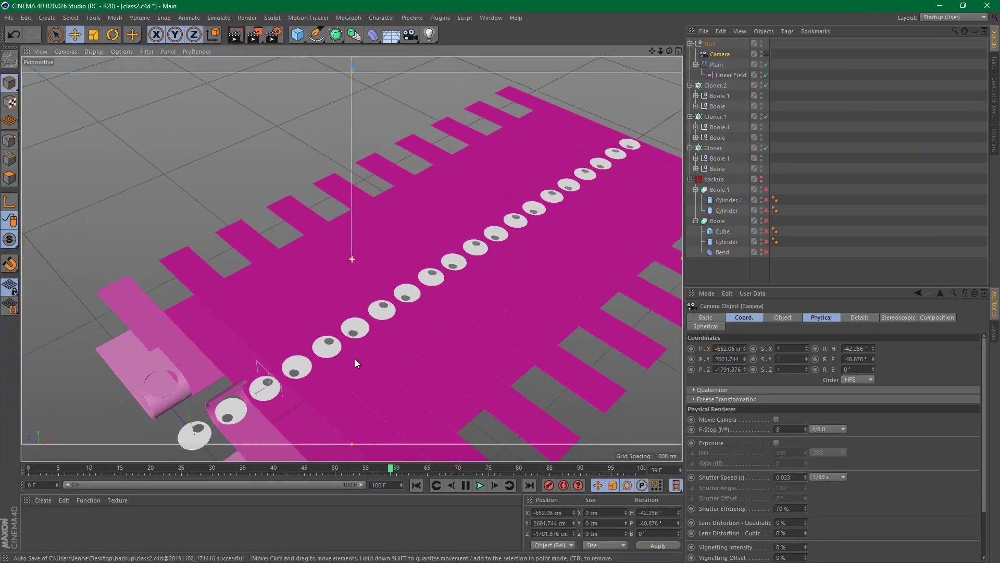
left_click_drag(355, 358, 408, 312, "alt")
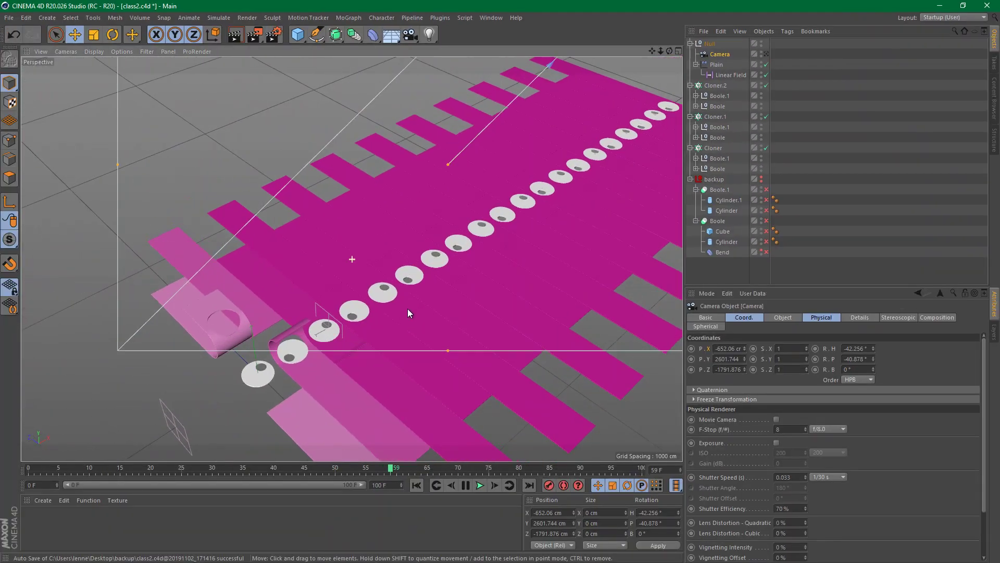
left_click(765, 55)
scroll(477, 209, "up", 8)
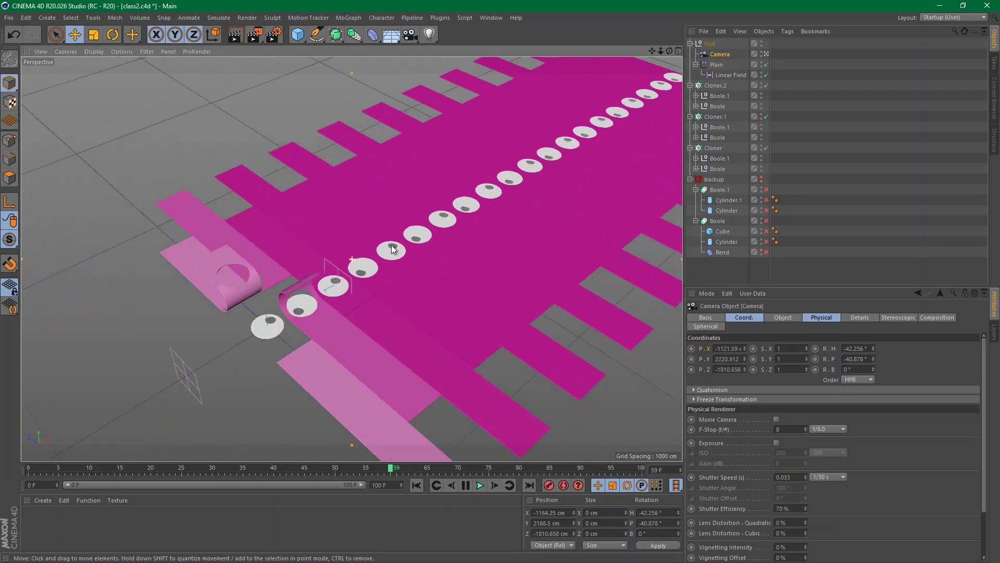
left_click_drag(477, 209, 419, 237, "alt")
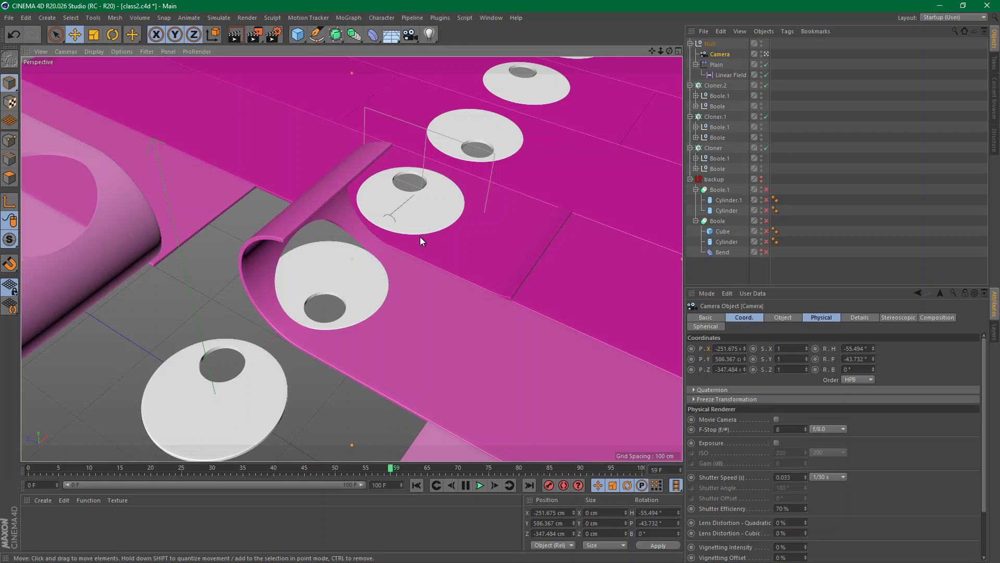
Slide the null along X to test the strips curling past the camera, and shift the camera framing slightly
left_click(711, 43)
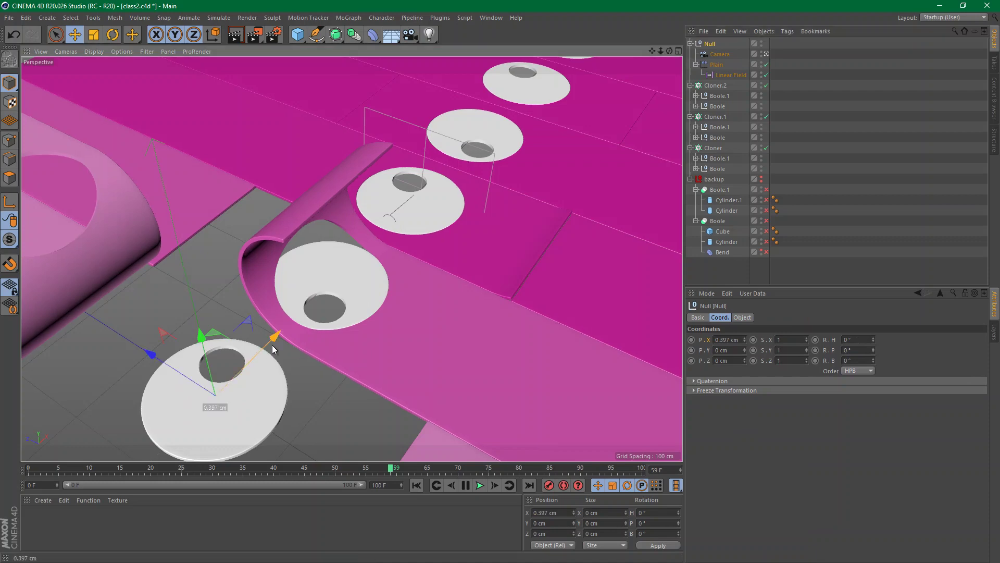
left_click_drag(275, 338, 525, 125)
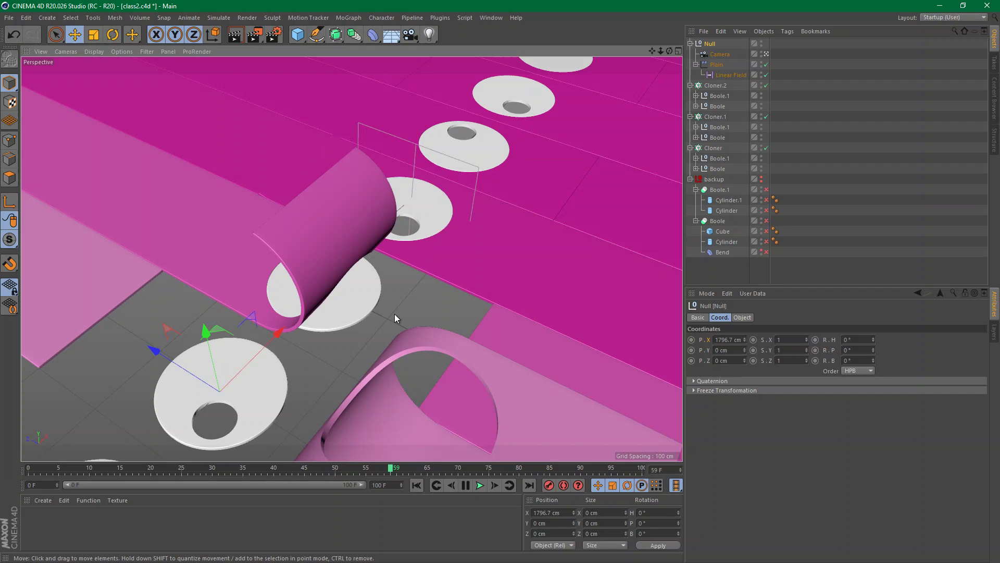
mouse_move(278, 332)
left_mouse_down()
mouse_move(650, 116)
mouse_move(596, 184)
mouse_move(549, 330)
mouse_move(522, 351)
mouse_move(527, 330)
left_mouse_up()
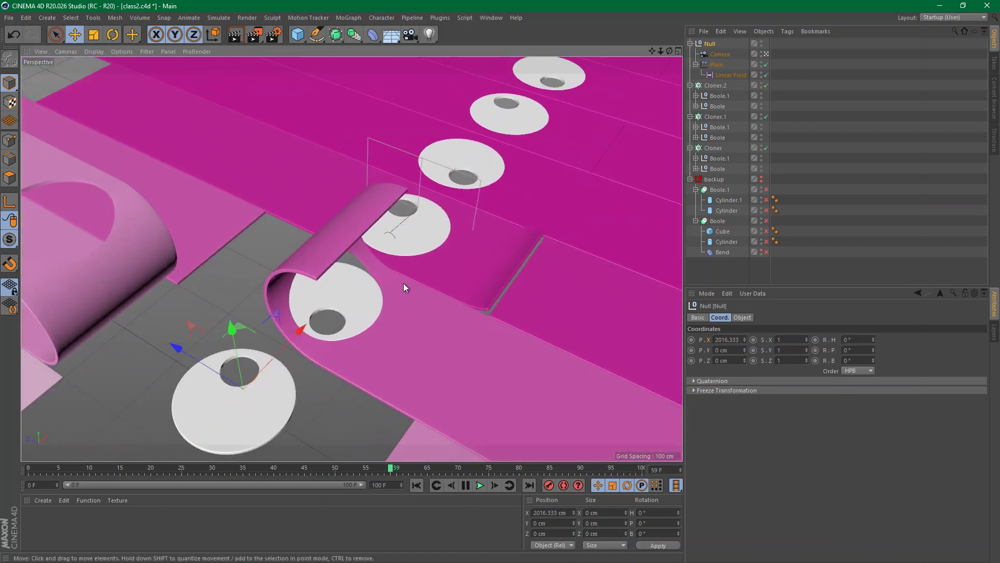
middle_click_drag(403, 283, 446, 240, "alt")
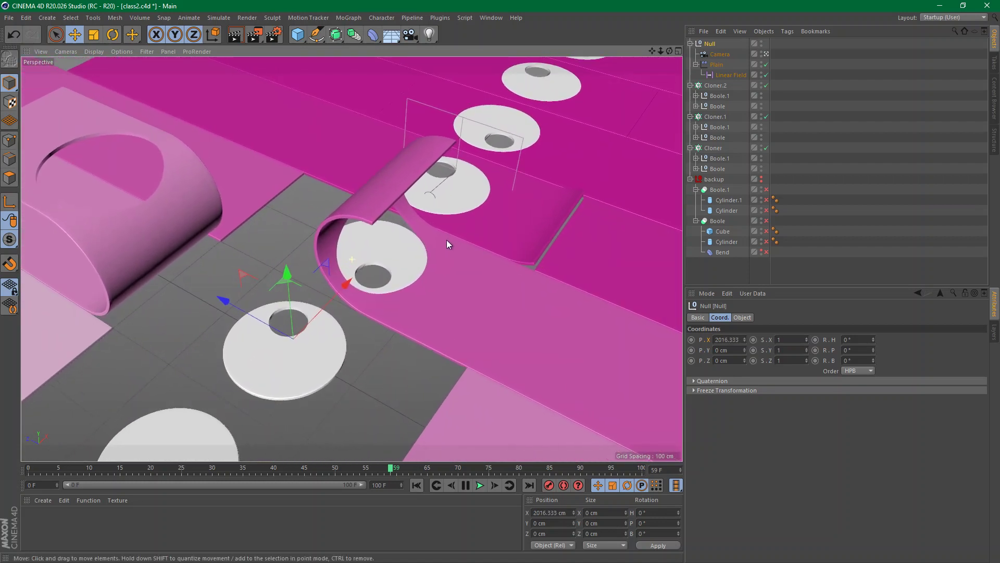
left_click_drag(346, 283, 293, 262)
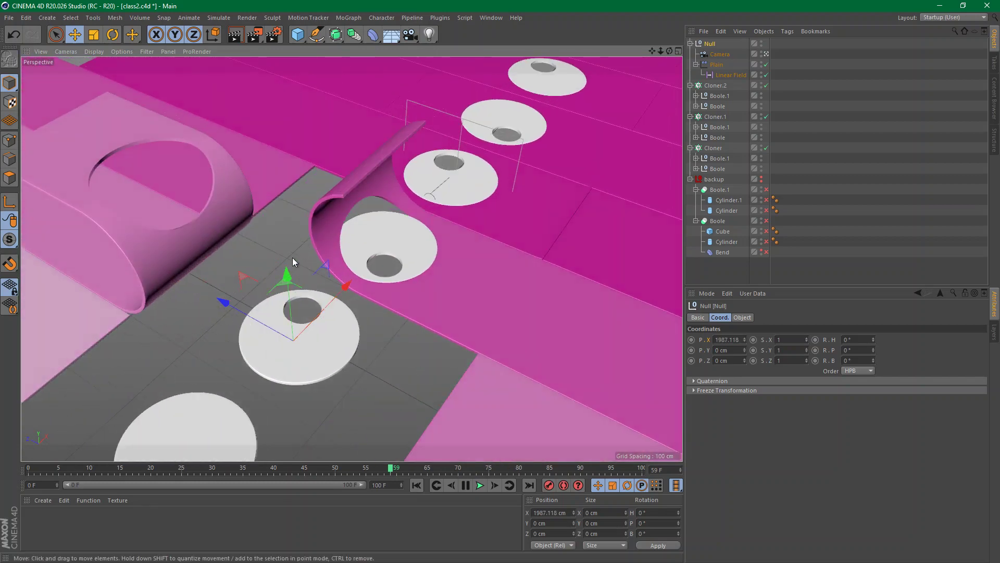
Move the linear field farther along X ahead of the null, and test the curl by sliding the null along X
left_click(732, 75)
left_click_drag(450, 177, 645, 77)
left_click(710, 44)
left_click(731, 75)
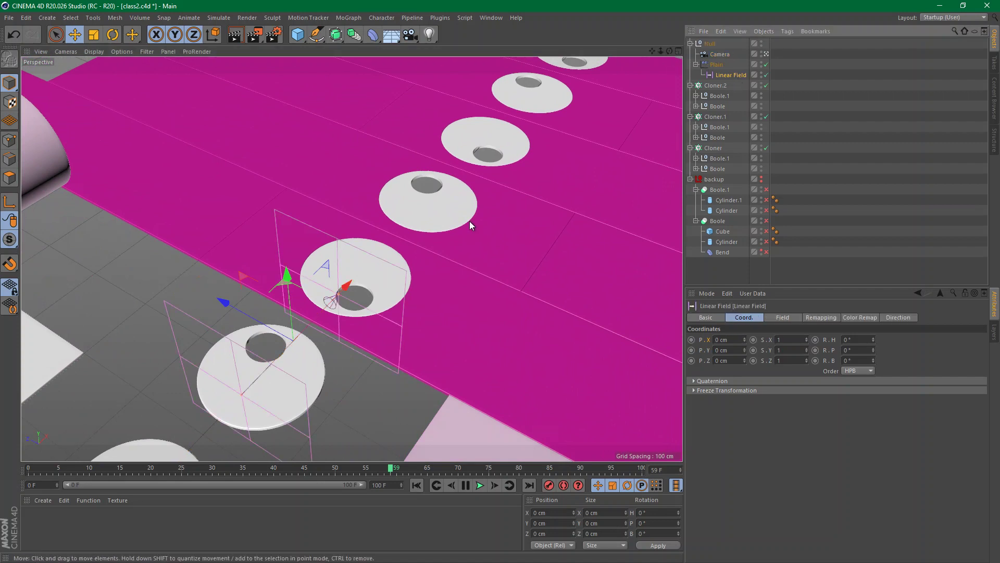
left_click_drag(343, 288, 511, 112)
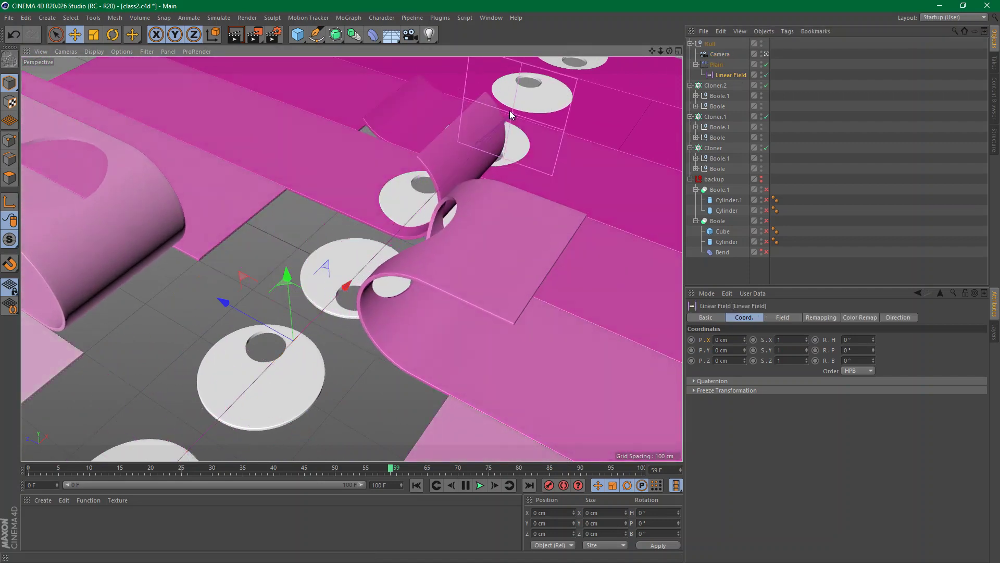
left_click(708, 44)
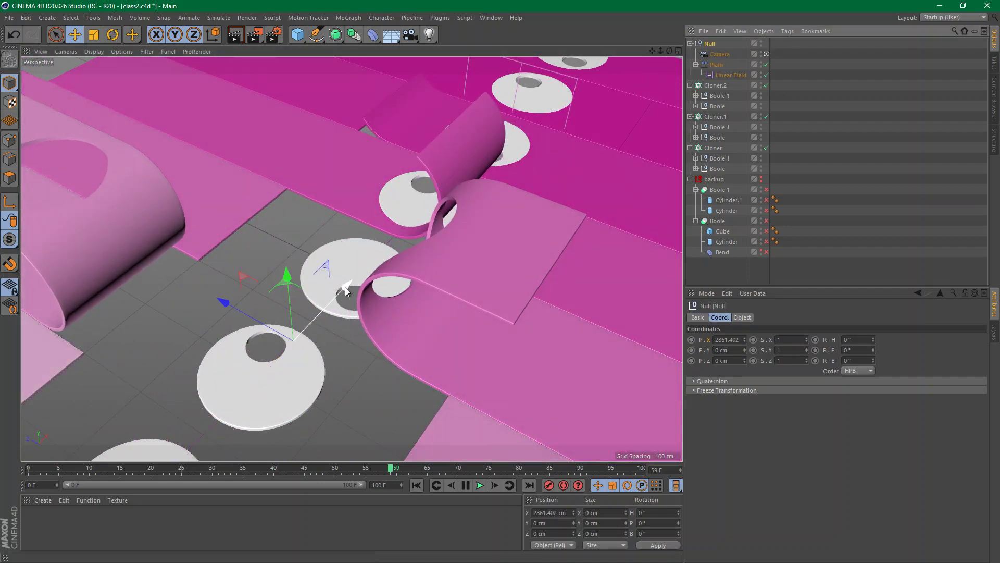
mouse_move(345, 286)
left_mouse_down()
mouse_move(112, 453)
mouse_move(42, 478)
mouse_move(358, 286)
left_mouse_up()
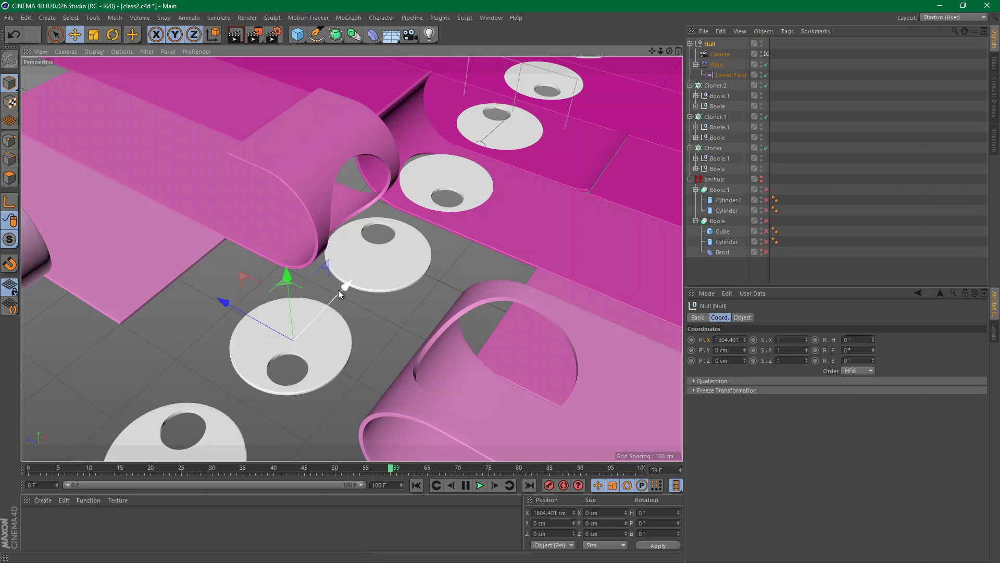
left_click_drag(344, 286, 534, 152)
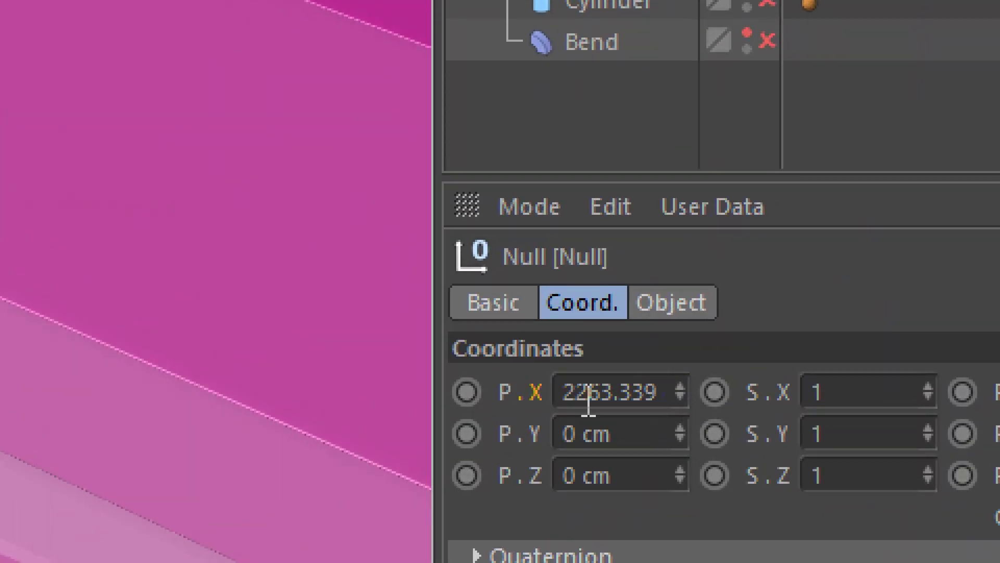
Set the null's X position to 2200 cm and keyframe it at frame 0
left_click_drag(589, 404, 672, 398)
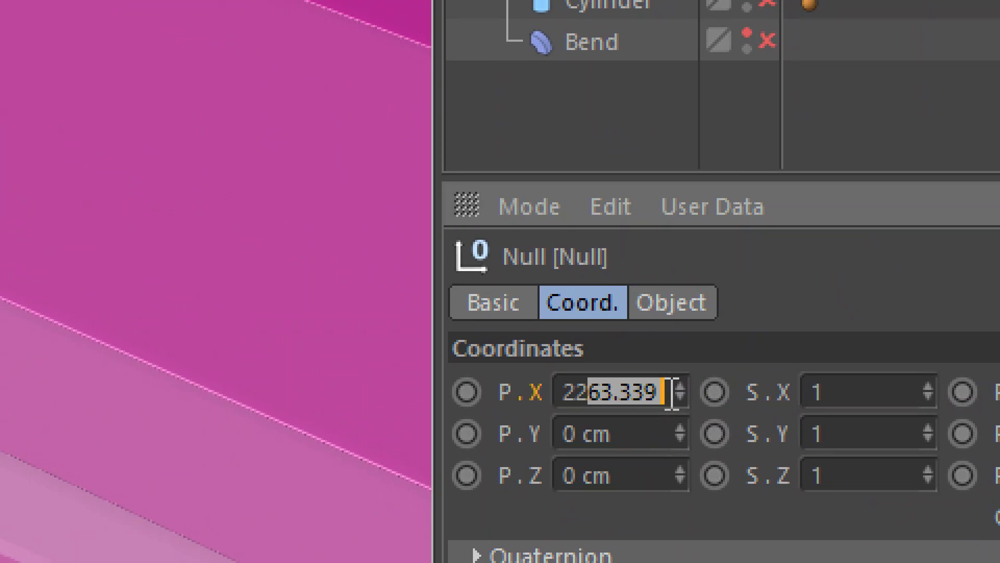
type("00")
key("Return")
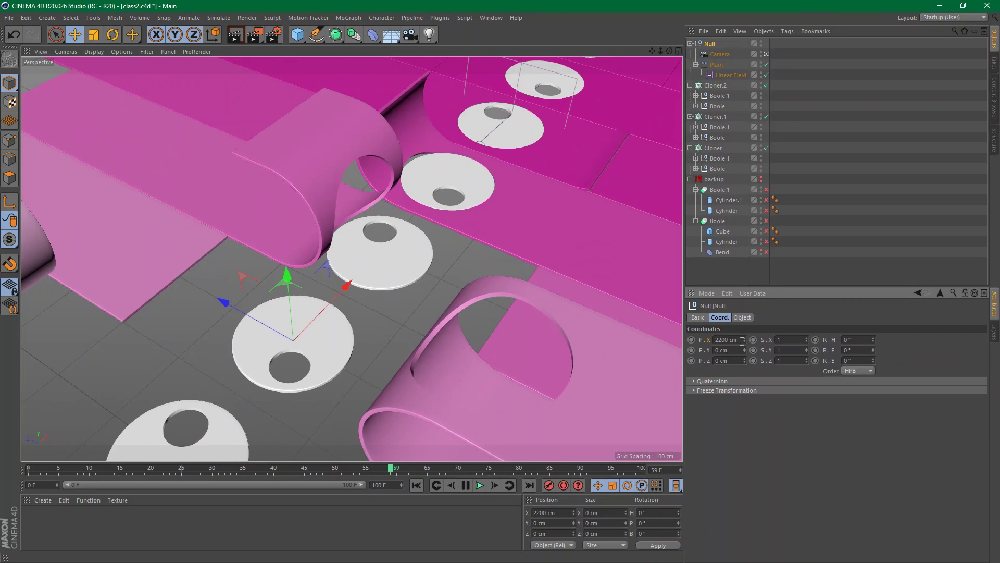
left_click(415, 485)
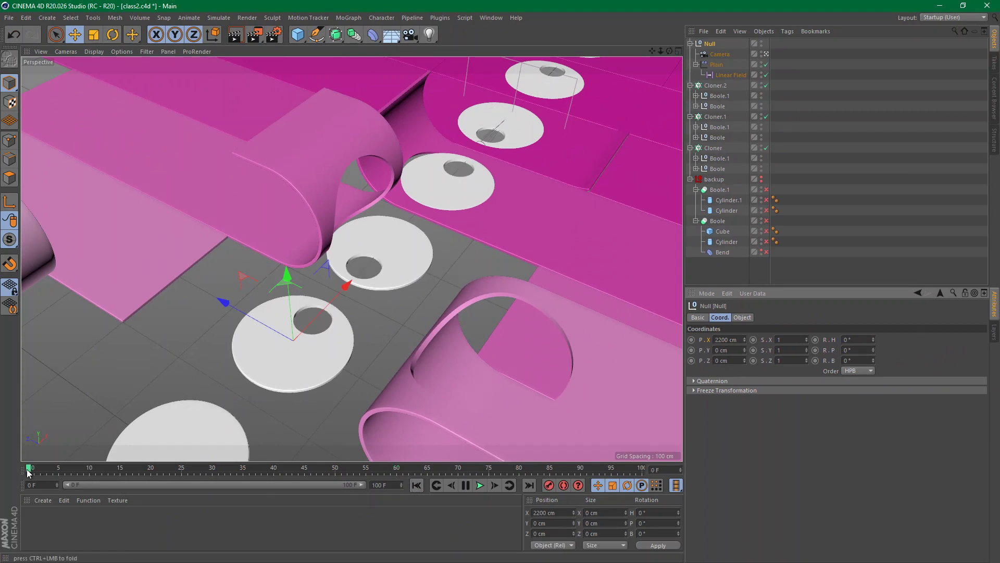
left_click(693, 340, "ctrl")
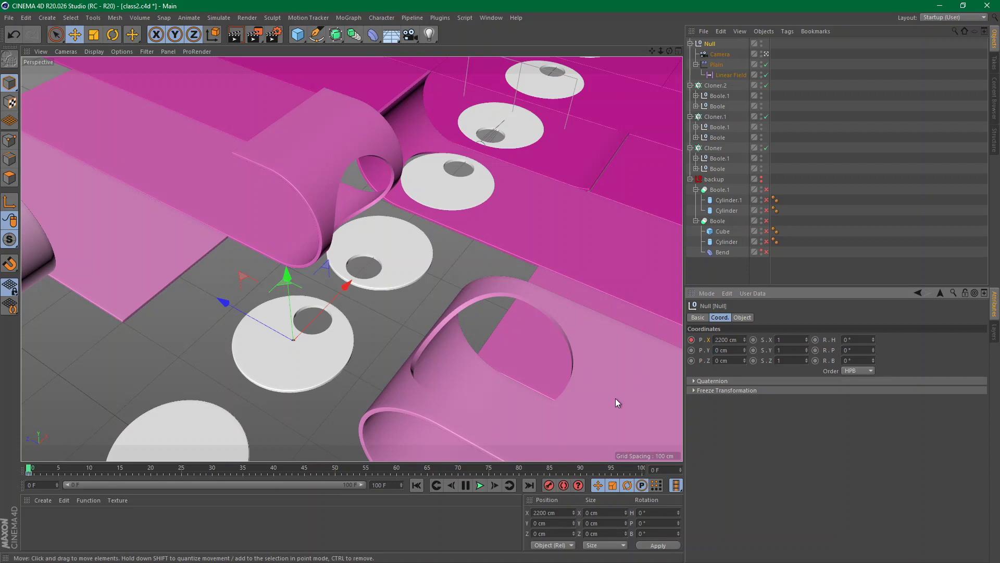
At frame 100, subtract 400 cm from the null's X position to reach 1800 cm and keyframe it
left_click(533, 486)
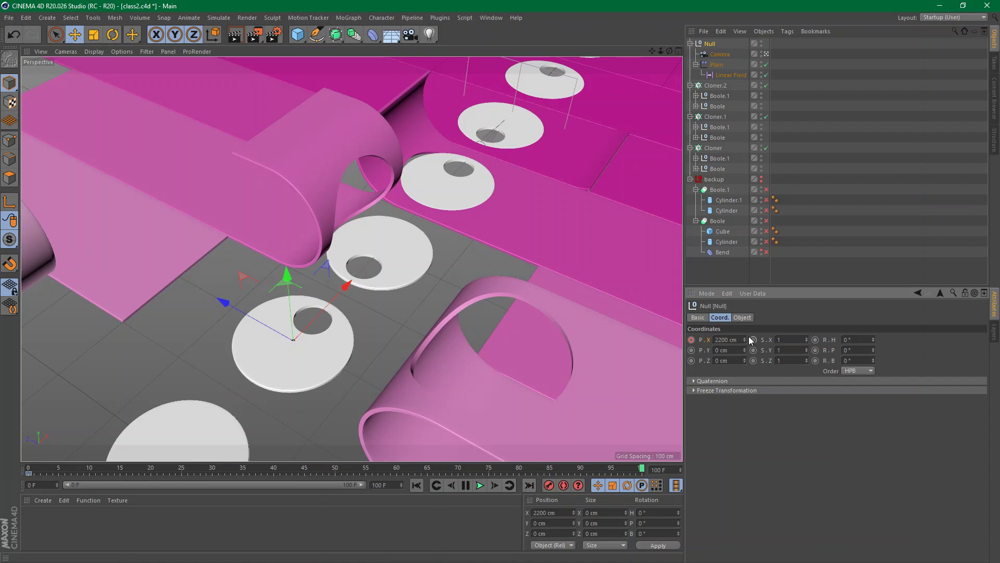
mouse_move(744, 340)
left_mouse_down()
mouse_move(744, 385)
mouse_move(745, 338)
left_mouse_up()
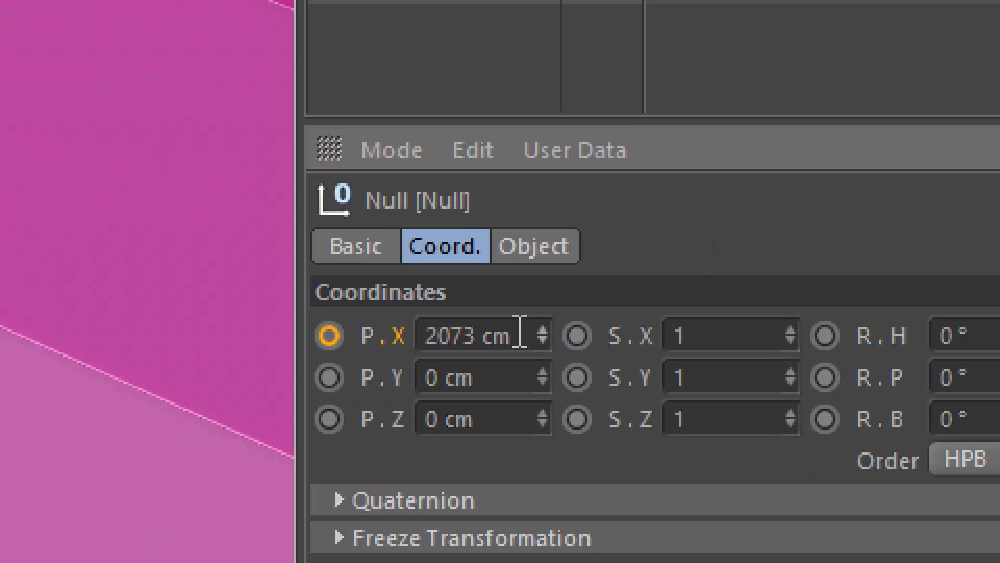
left_click(520, 334)
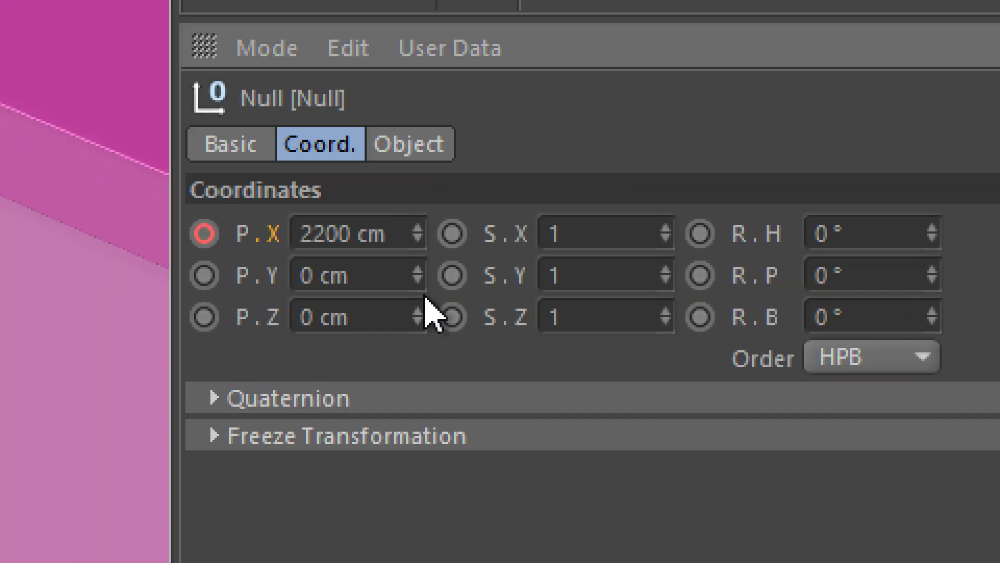
type("-400")
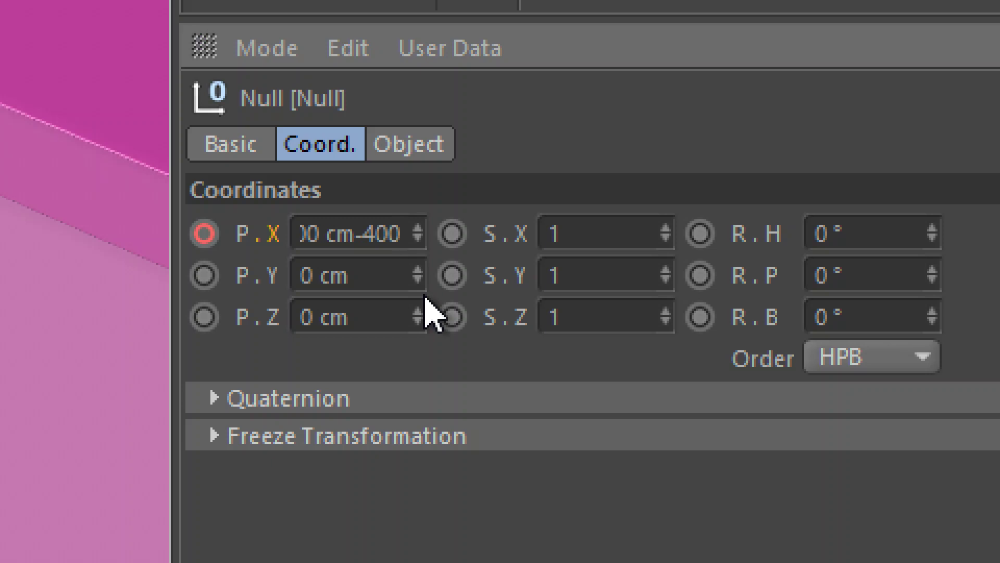
key("Return")
left_click(204, 234)
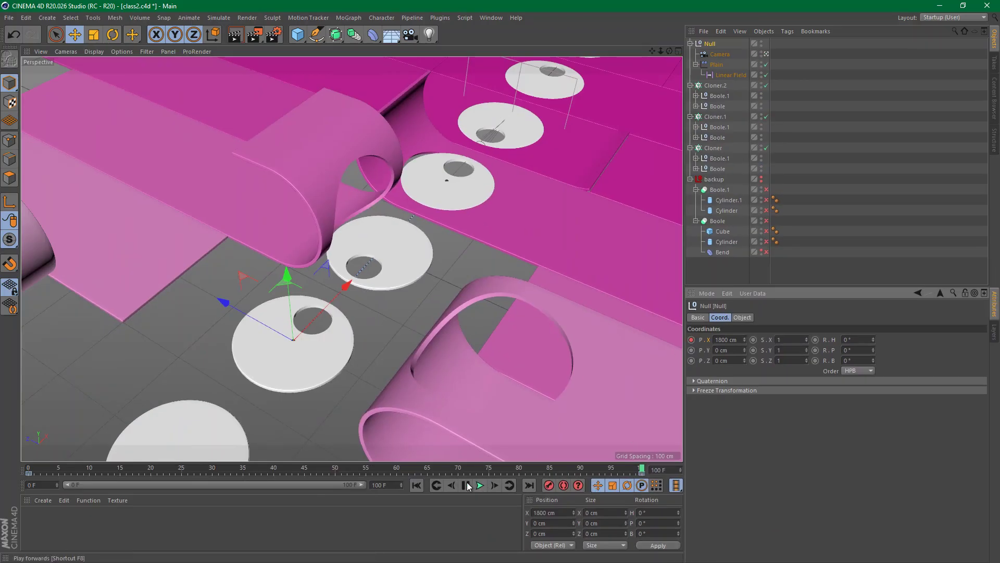
Compare the first and last frames of the animation to check that the loop matches
left_click(415, 487)
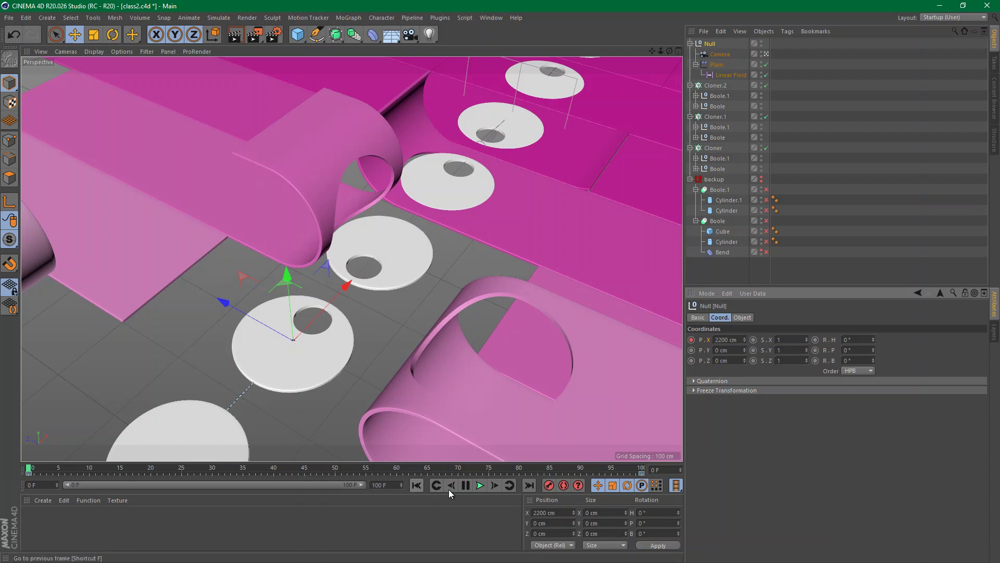
left_click(530, 485)
left_click(415, 485)
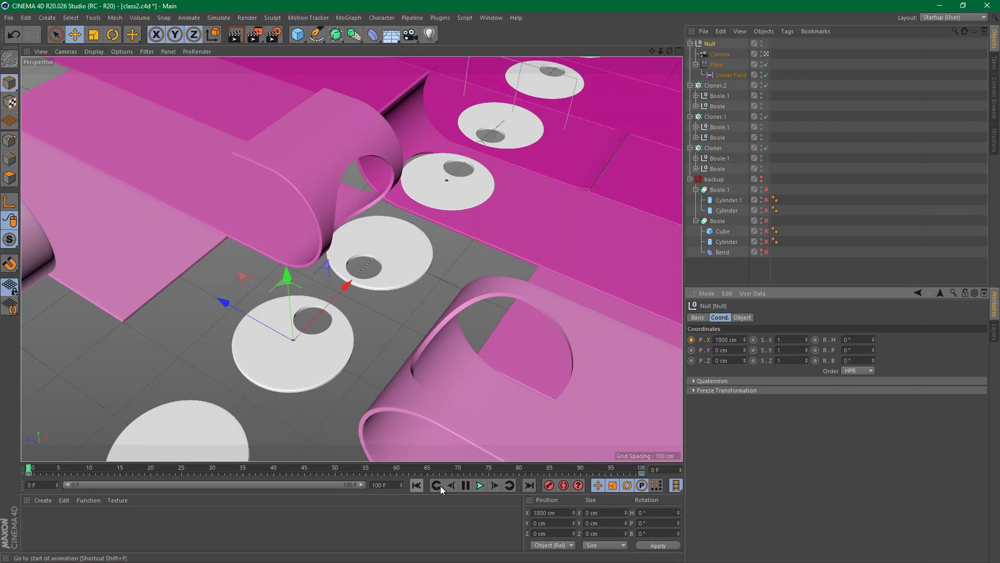
left_click(526, 485)
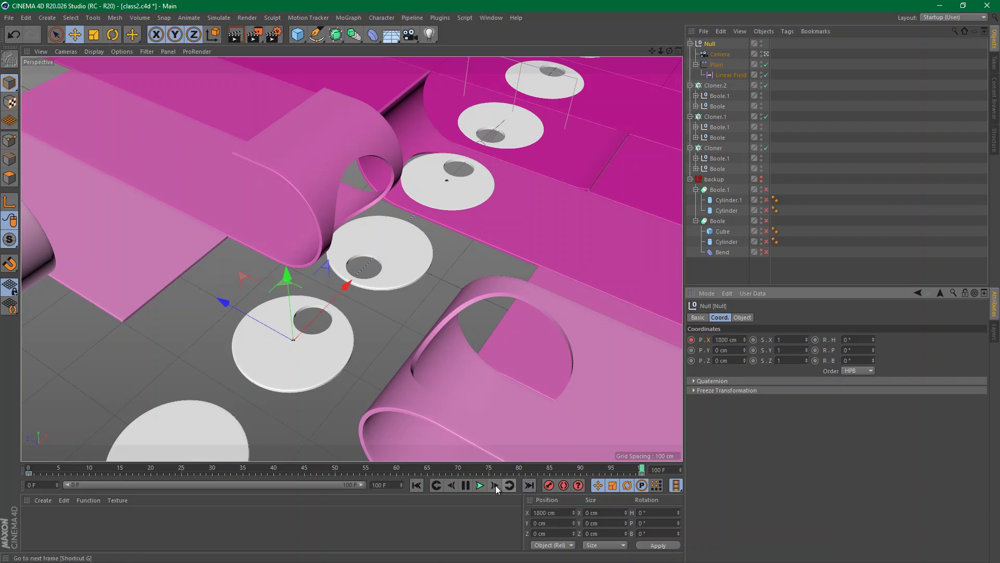
left_click(419, 486)
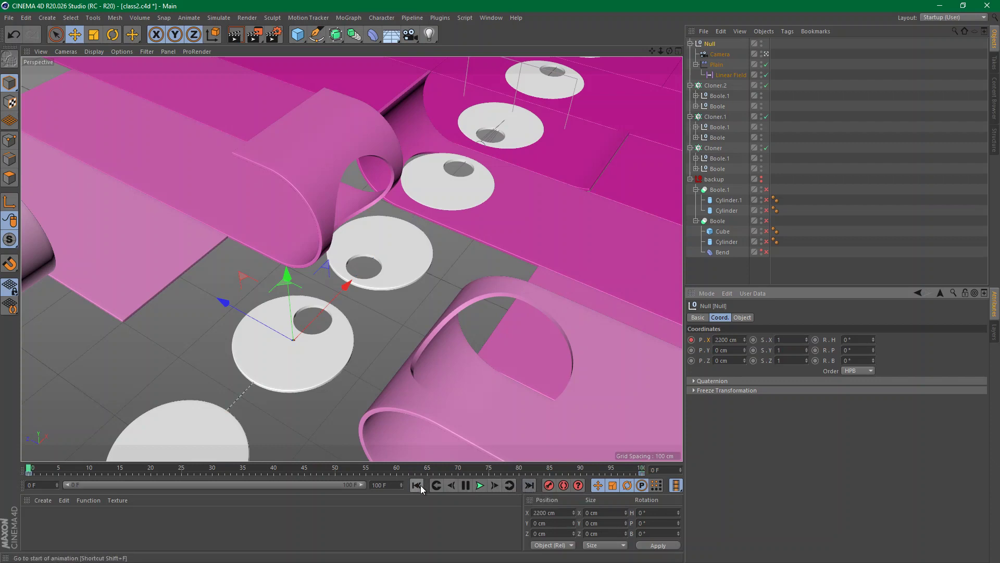
left_click(529, 484)
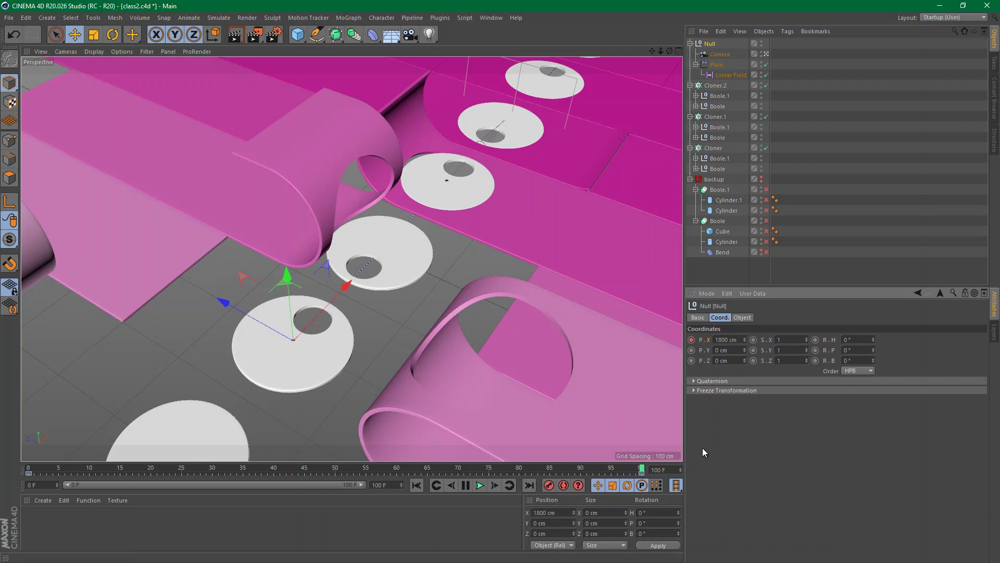
Set the interpolation of the null's keyframes at frames 100 and 0 to Linear
left_click(642, 473)
left_click(775, 330)
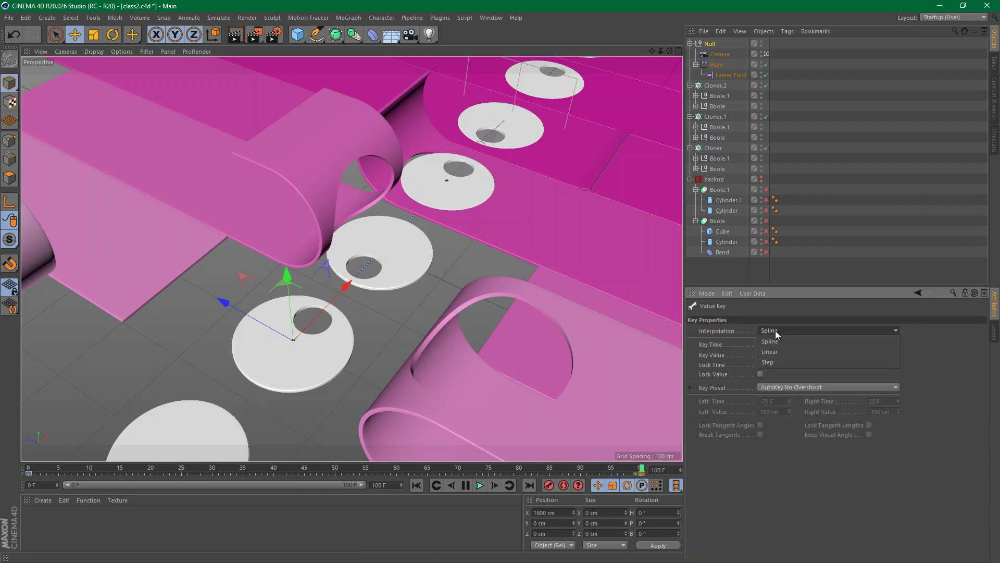
left_click(775, 350)
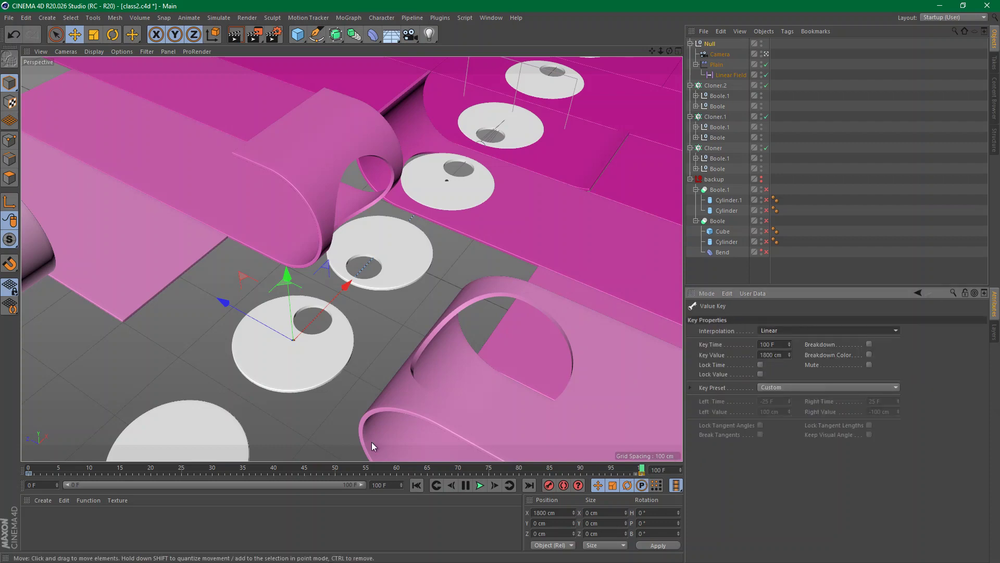
left_click(28, 473)
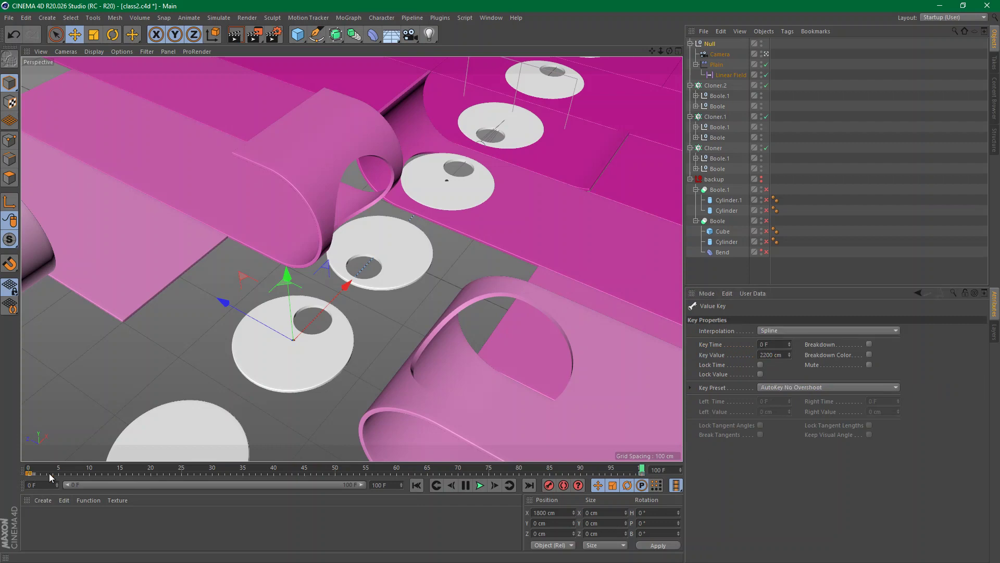
left_click(781, 328)
left_click(781, 349)
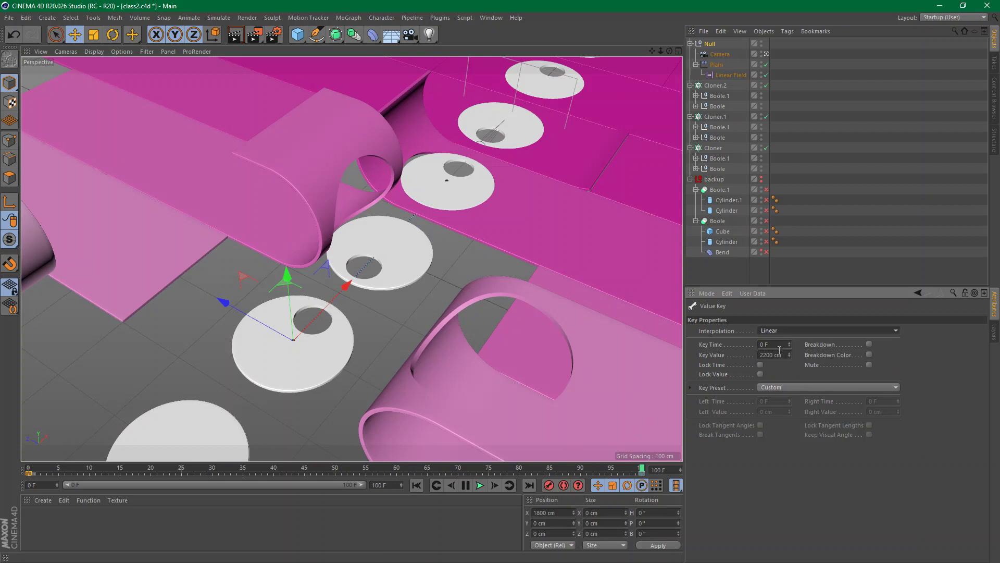
Play the animation with nothing selected to review the loop, stop and scrub to frame 94, and save the project
left_click(477, 486)
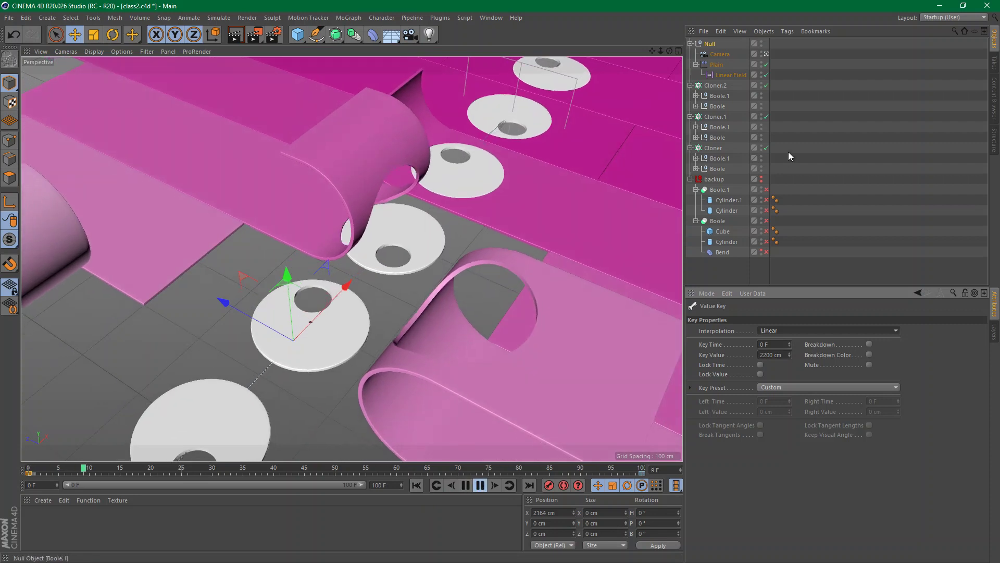
left_click(842, 130)
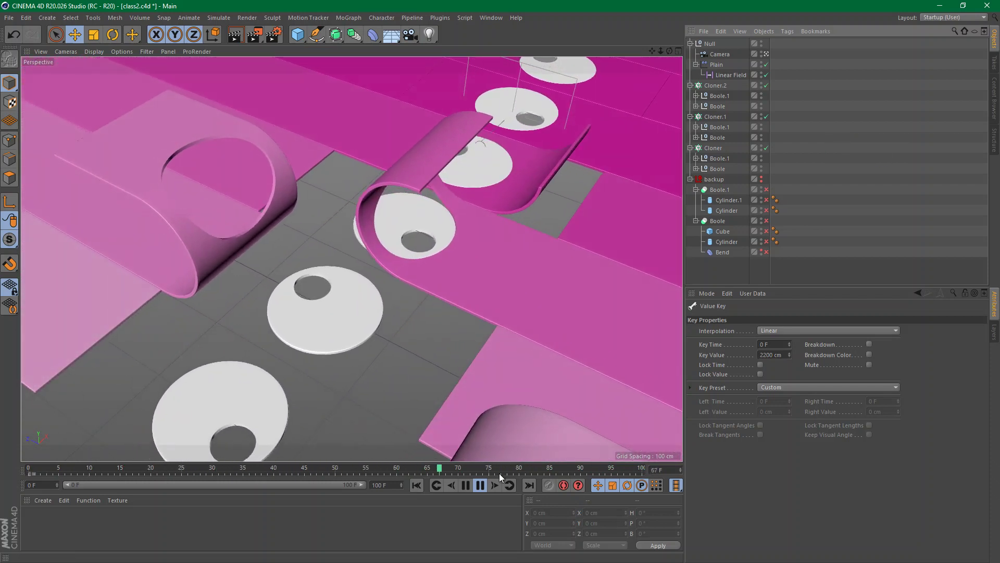
left_click(483, 486)
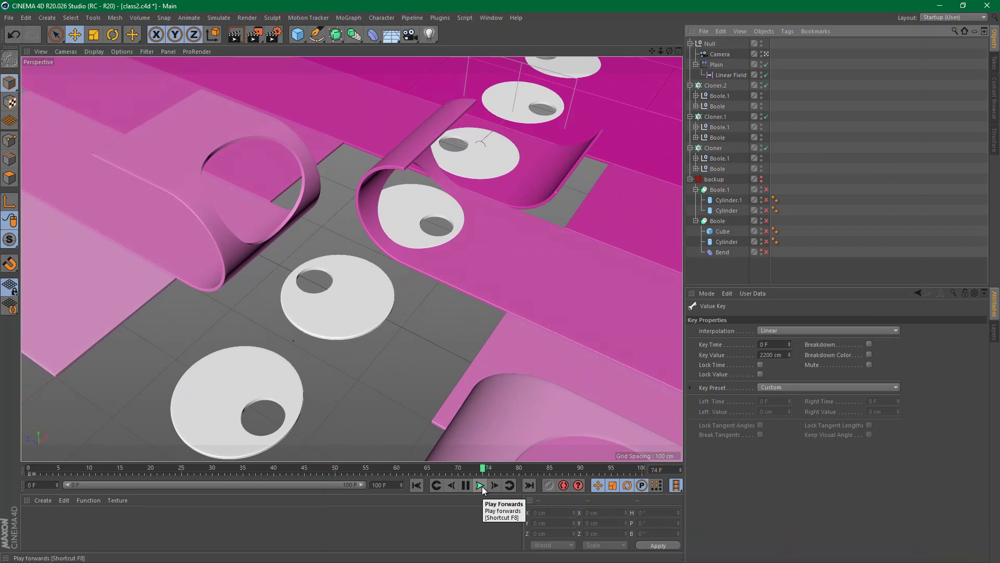
left_click_drag(487, 472, 606, 436)
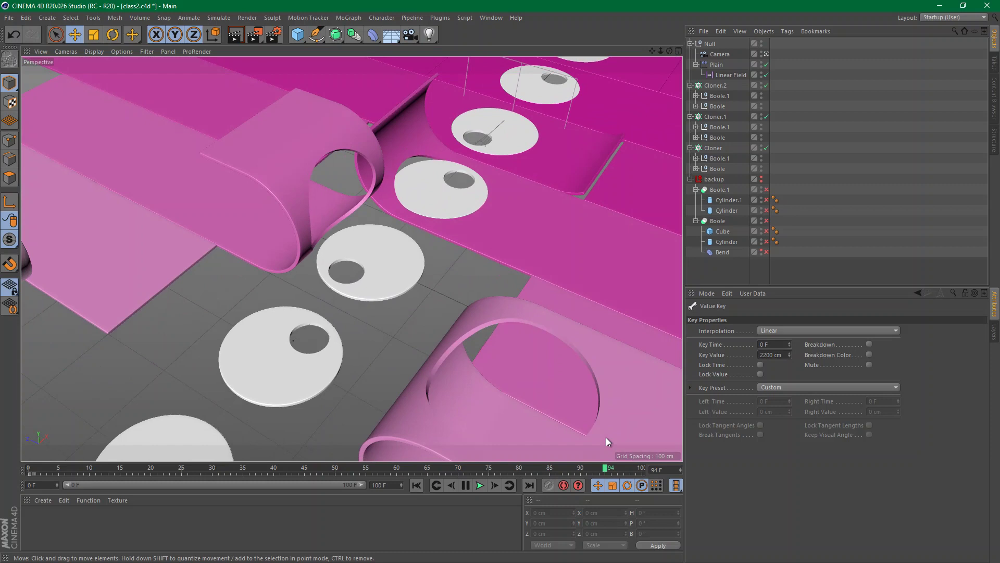
key("ctrl+s")
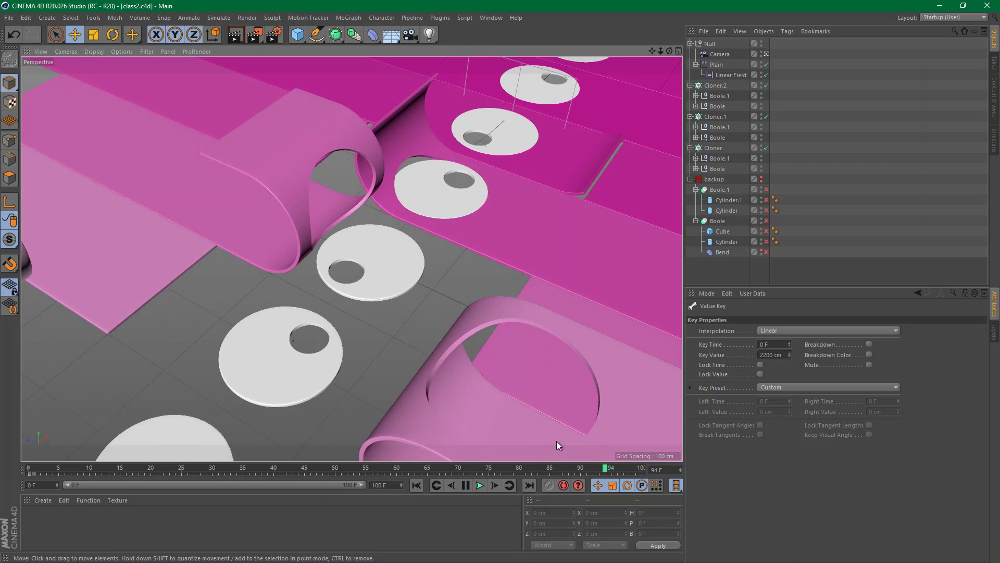
View the loop from a low camera angle along the row of eyes and compare its first and last frames
left_click(718, 54)
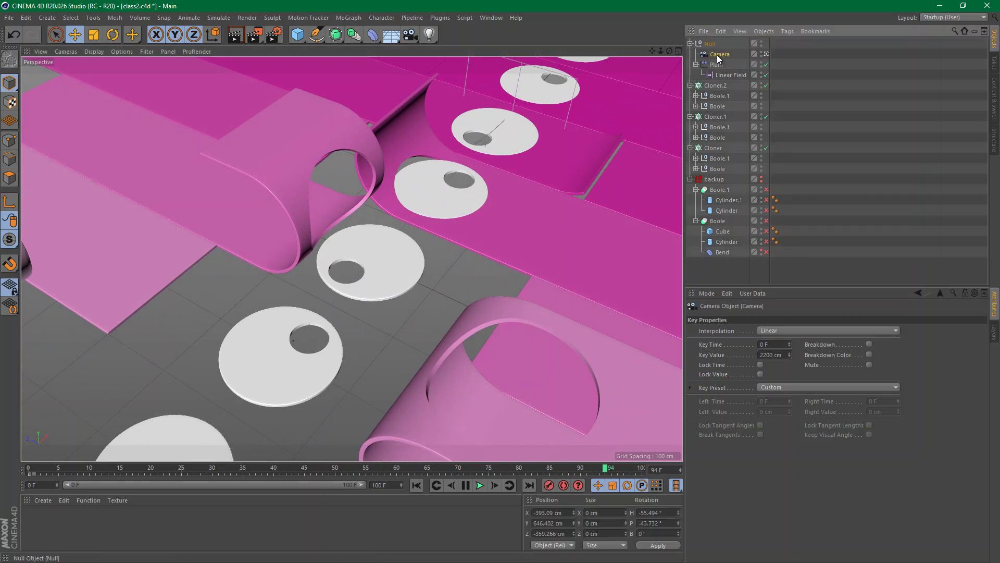
left_click_drag(495, 209, 415, 194, "alt")
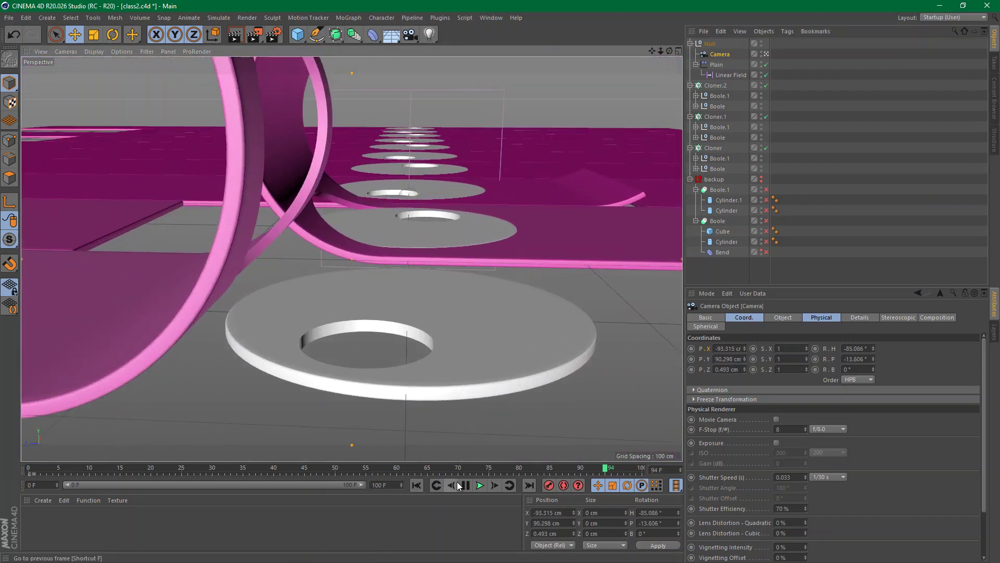
left_click(417, 485)
left_click(483, 485)
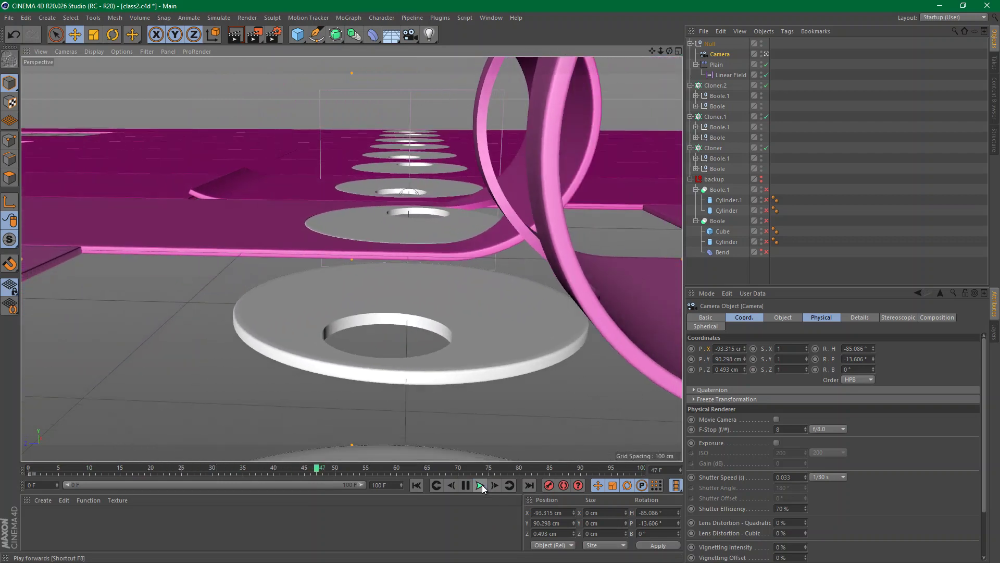
left_click(480, 486)
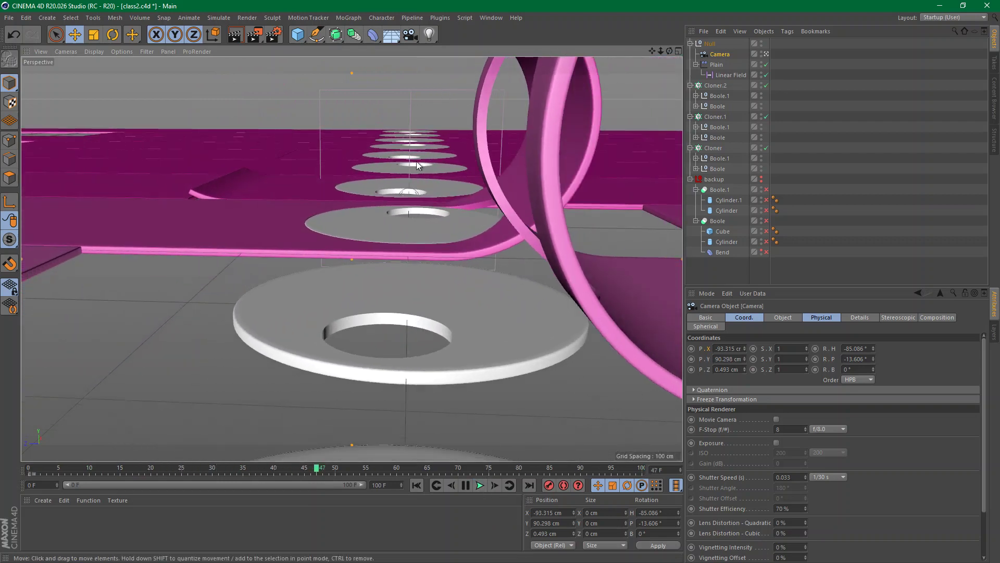
left_click(529, 485)
left_click(417, 485)
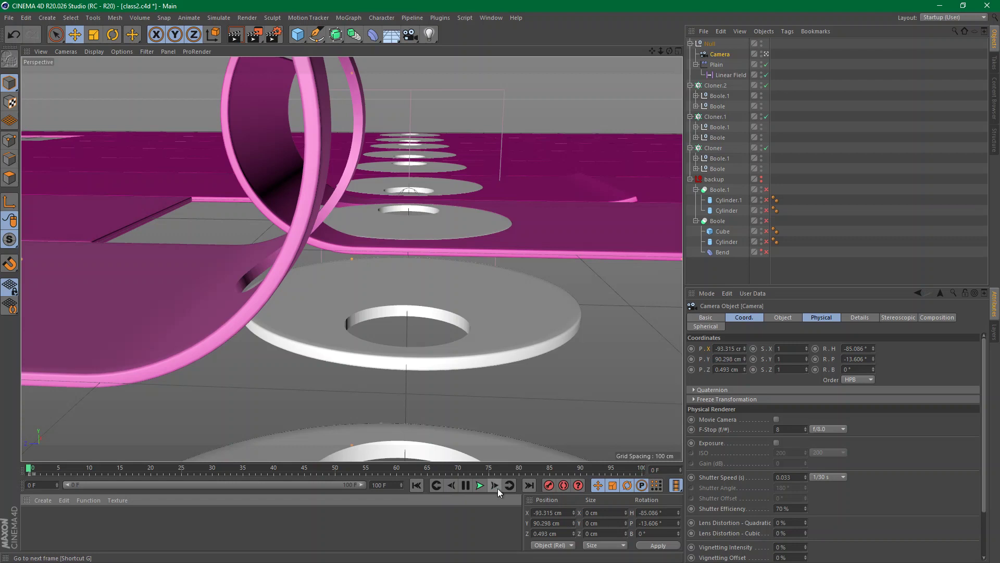
left_click(530, 485)
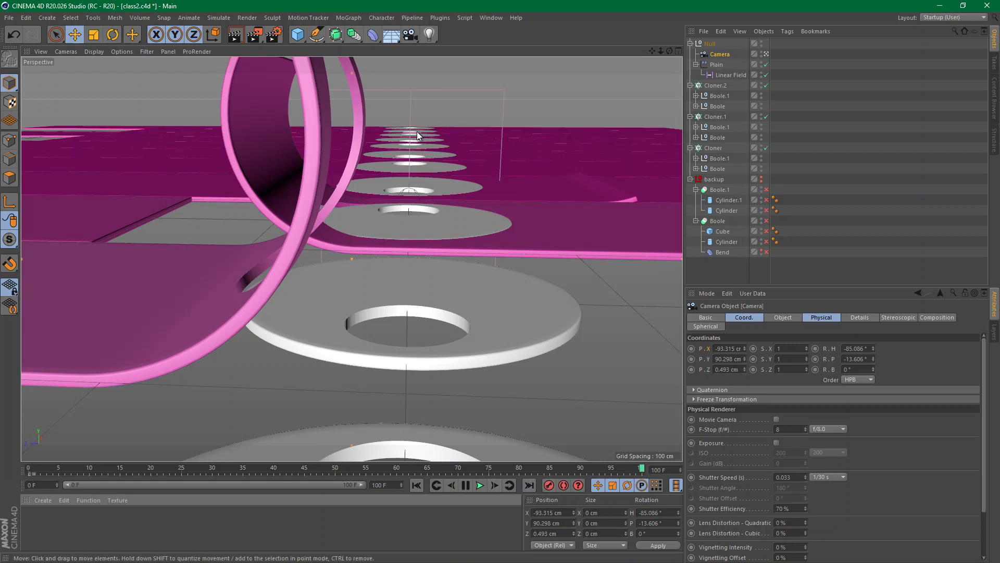
Raise the camera and swing it to a diagonal view over the curling strips, previewing the animation from there
left_click_drag(416, 148, 418, 102, "alt")
middle_click_drag(417, 103, 413, 58, "alt")
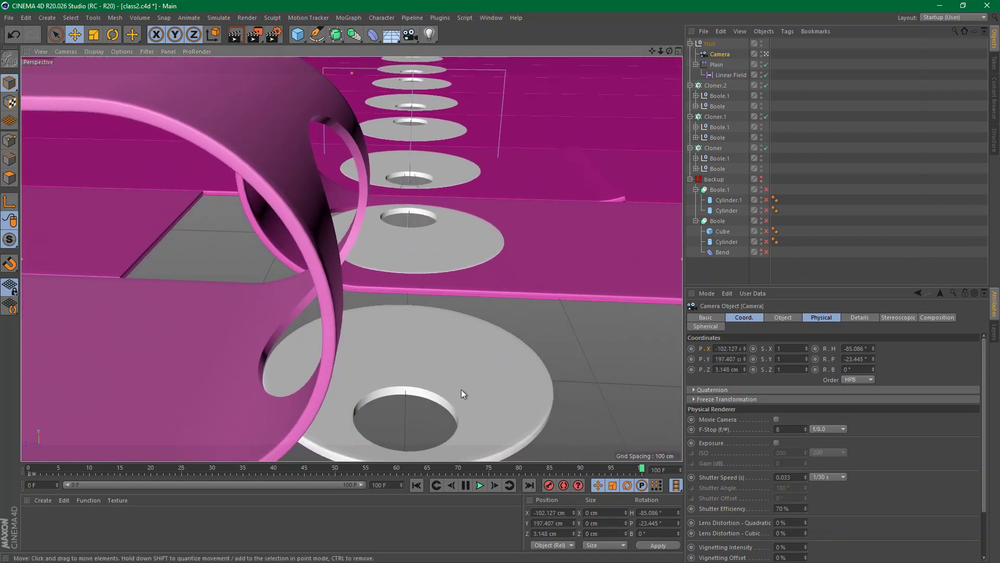
left_click(481, 486)
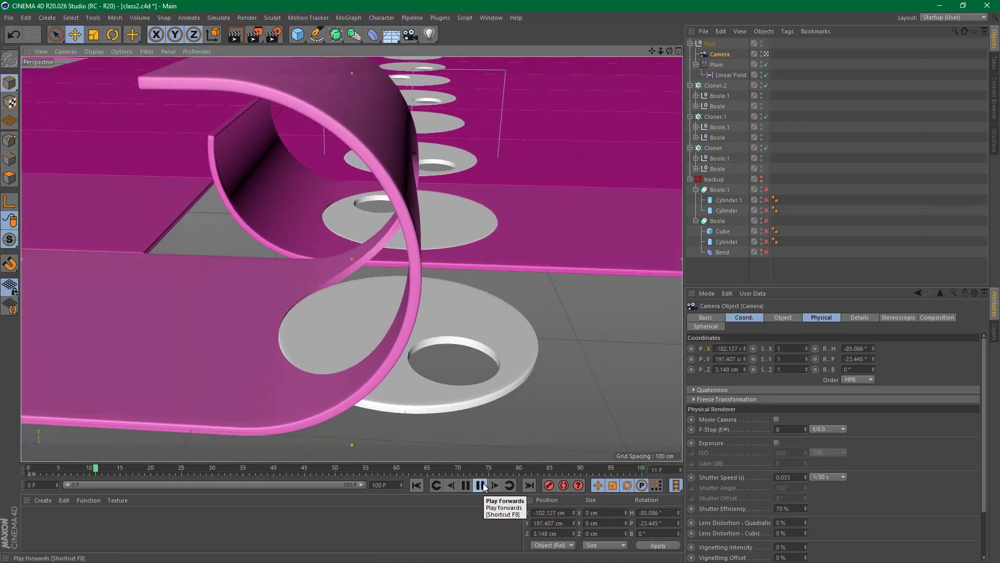
left_click_drag(470, 200, 364, 246, "alt")
middle_click_drag(364, 246, 439, 243, "alt")
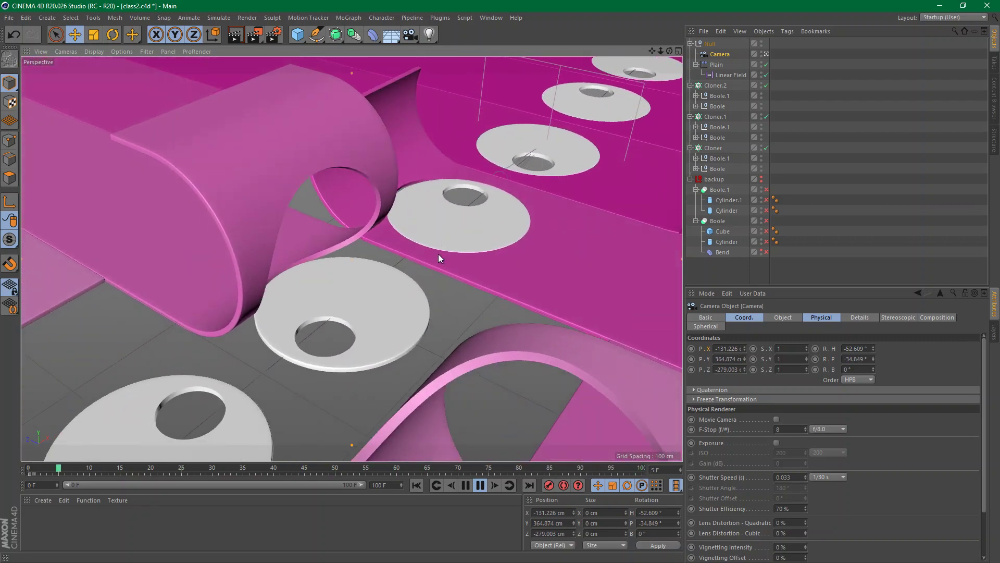
key("F8")
Reframe the camera on the curled strips and eyes, with heading about -62° and pitch about -28°
right_click_drag(534, 288, 423, 236, "alt")
middle_click_drag(423, 235, 375, 255, "alt")
left_click_drag(375, 255, 357, 302, "alt")
right_click_drag(357, 301, 486, 207, "alt")
middle_click_drag(454, 215, 453, 209, "alt")
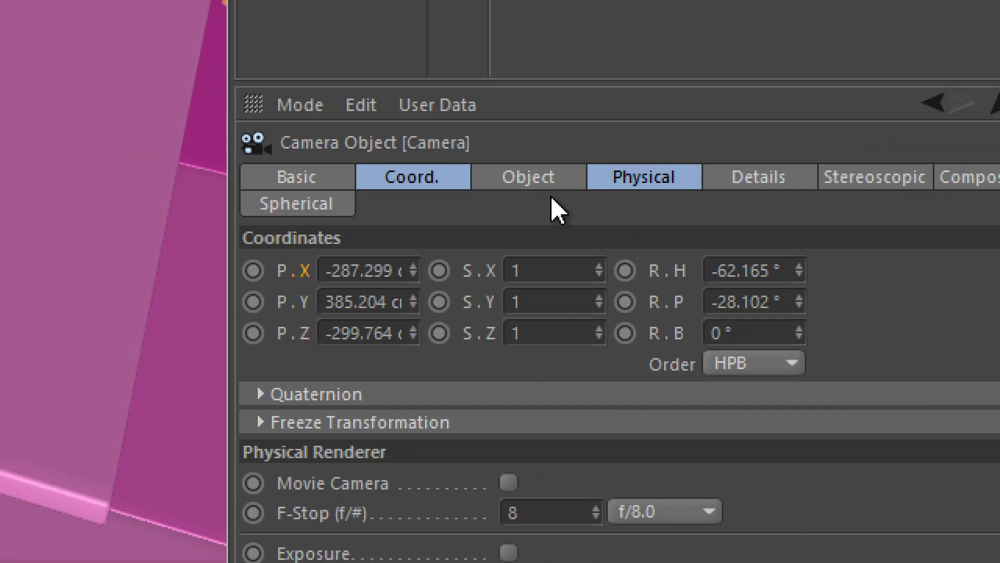
Set the camera's focal length to Portrait (80 mm) and pull the camera back to reframe the strips and eyes
left_click(554, 173)
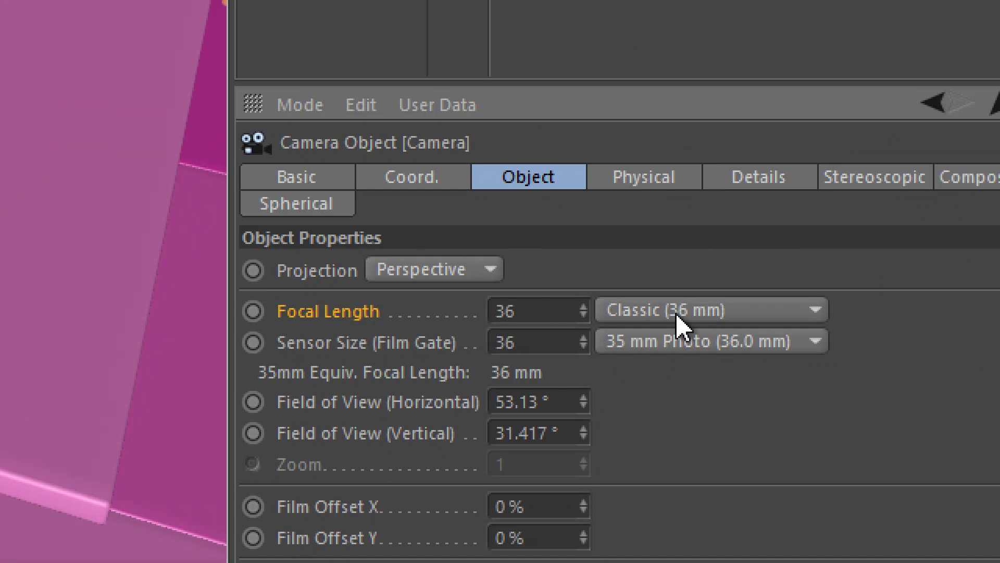
left_click(707, 323)
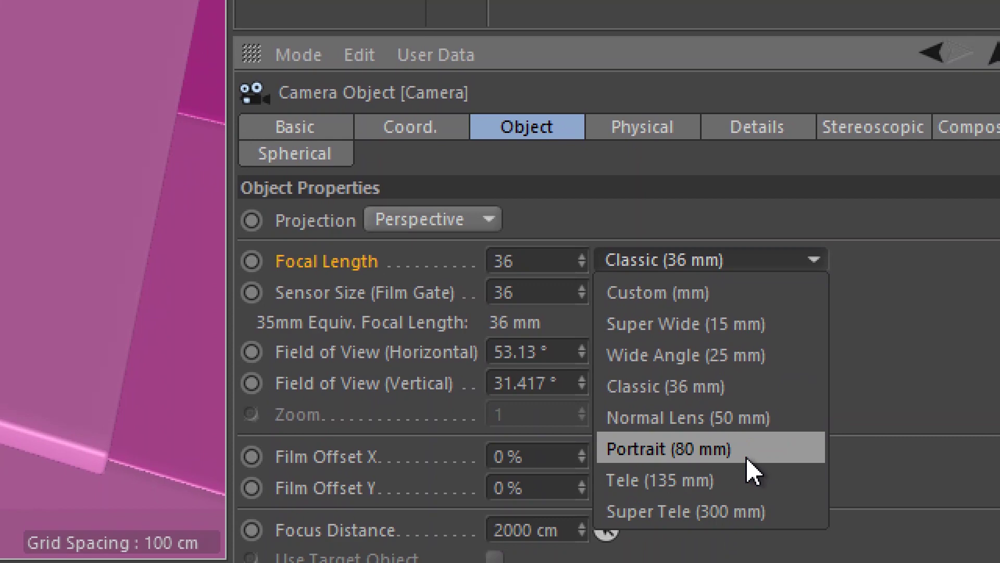
left_click(748, 458)
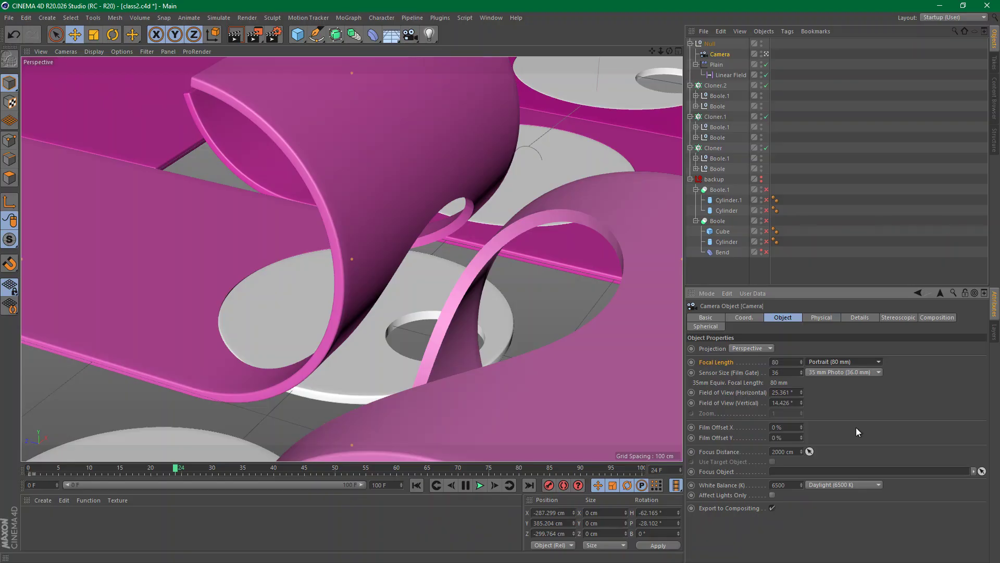
scroll(463, 208, "down", 6)
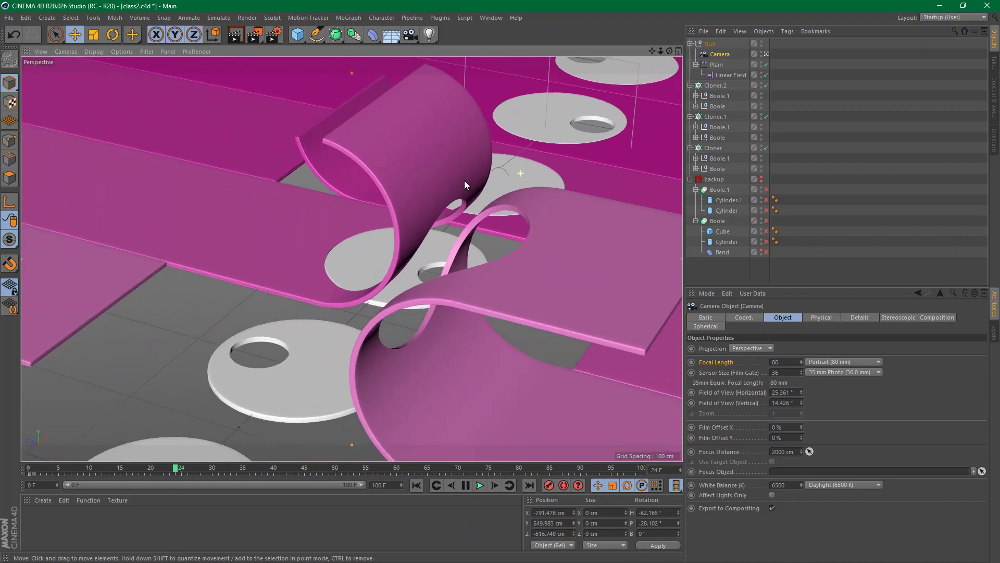
left_click_drag(464, 180, 471, 149, "alt")
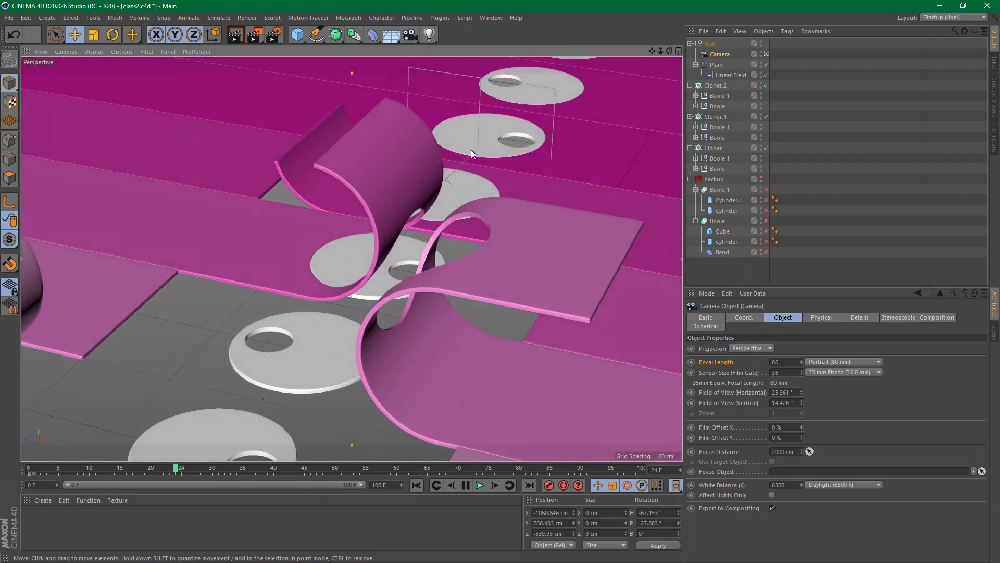
middle_click_drag(471, 149, 462, 138, "alt")
Play the animation from the first frame to check the 80 mm camera framing
left_click(416, 484)
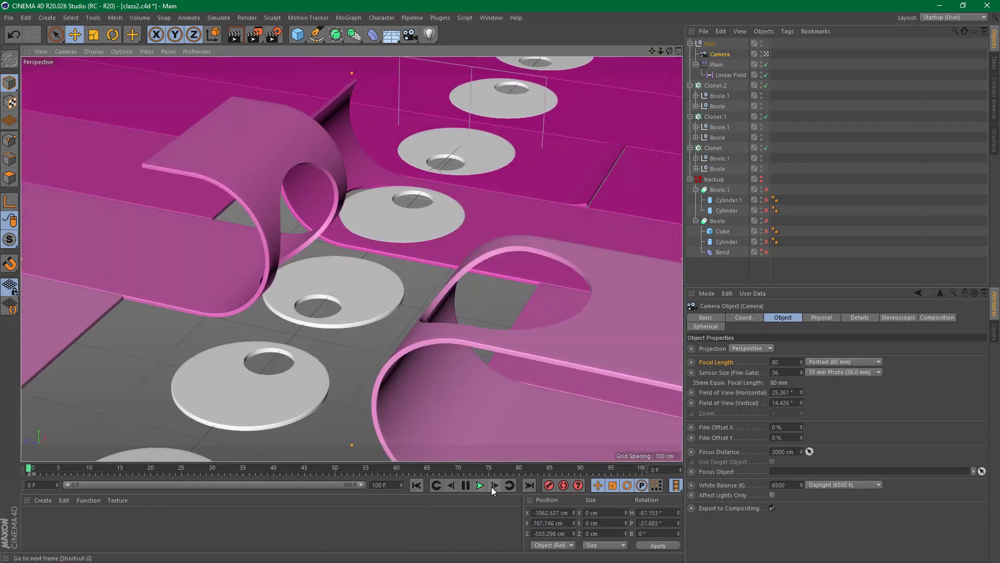
left_click(481, 486)
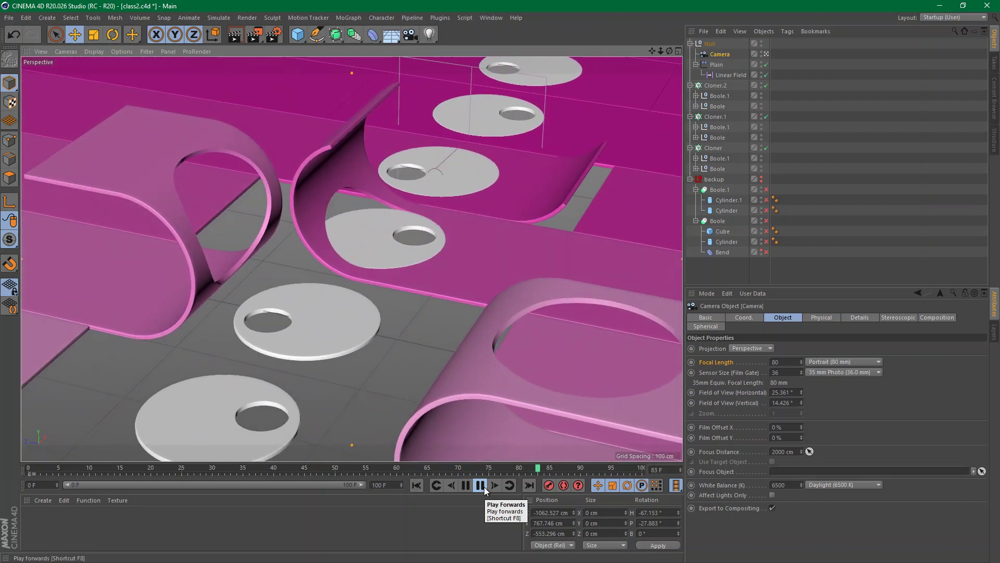
left_click(484, 486)
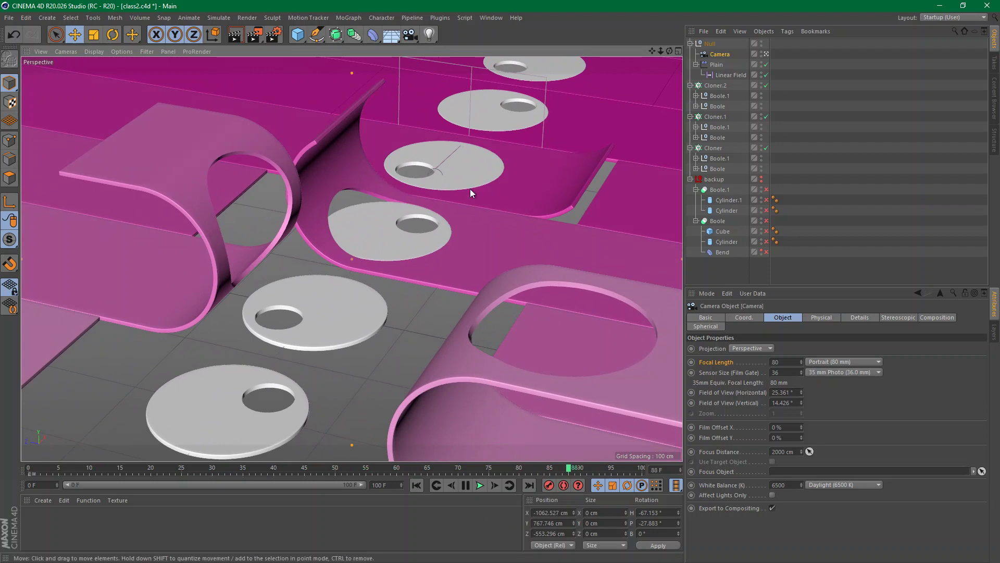
Add a Floor object and leave the camera view to show the whole scene from a distance
left_click(391, 34)
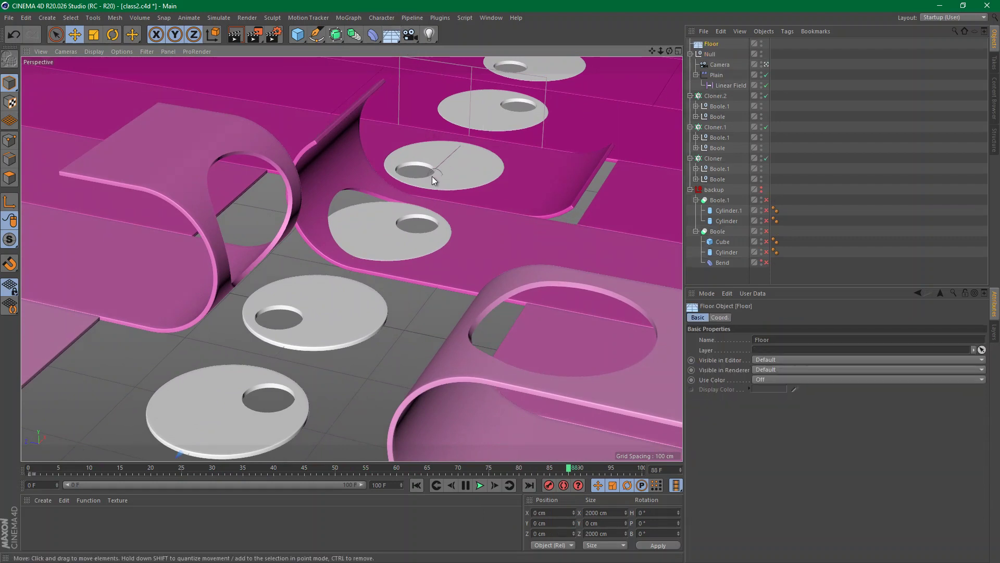
left_click(765, 64)
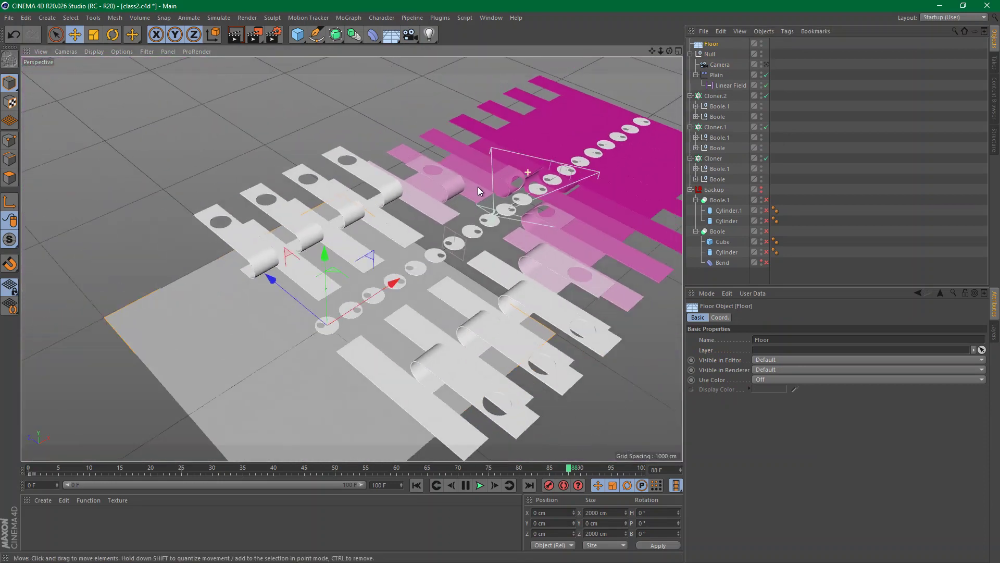
scroll(478, 186, "down", 4)
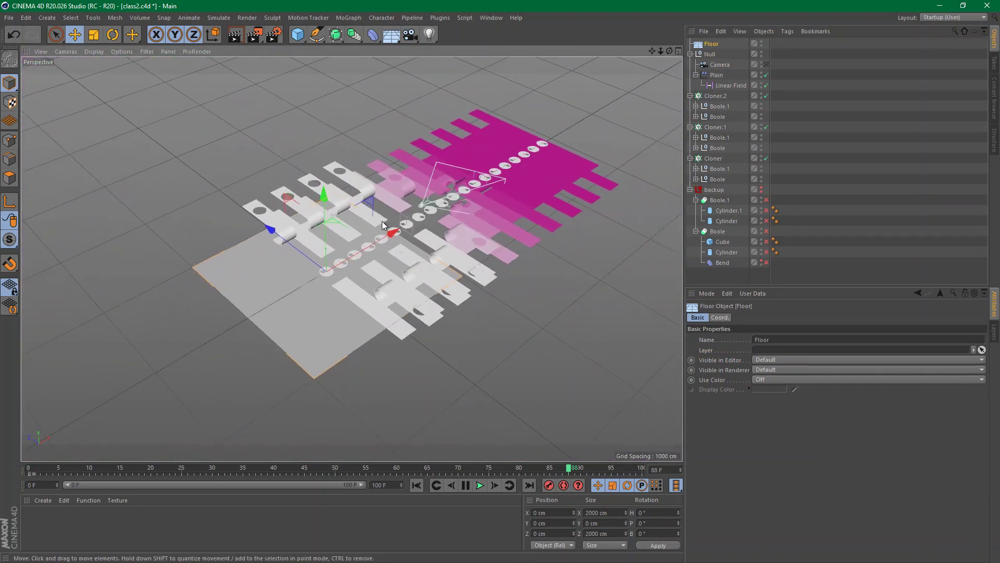
left_click_drag(358, 242, 395, 219, "alt")
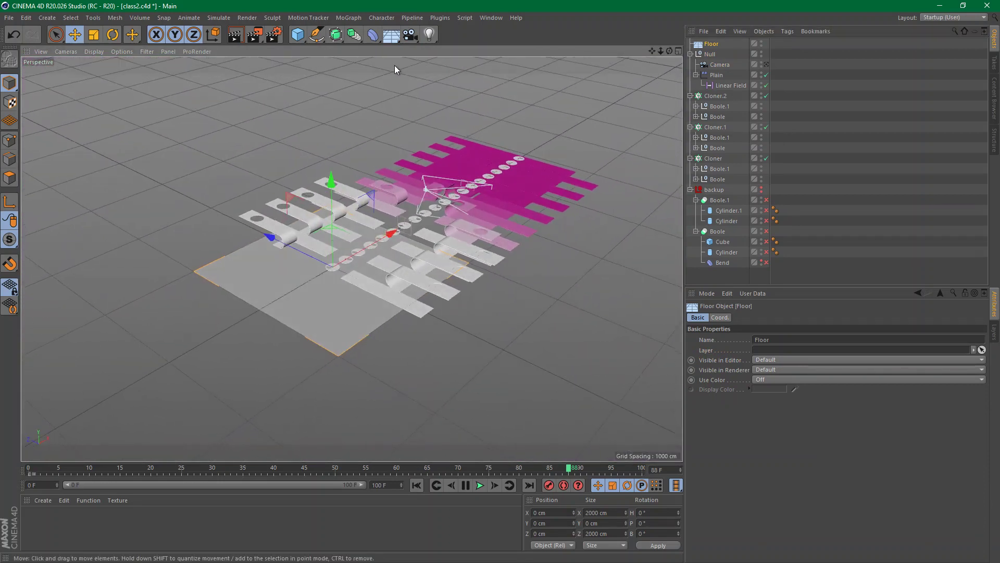
Add a Sky object and render a preview of the whole scene in the viewport
left_click(393, 36)
left_click(430, 68)
scroll(469, 159, "up", 2)
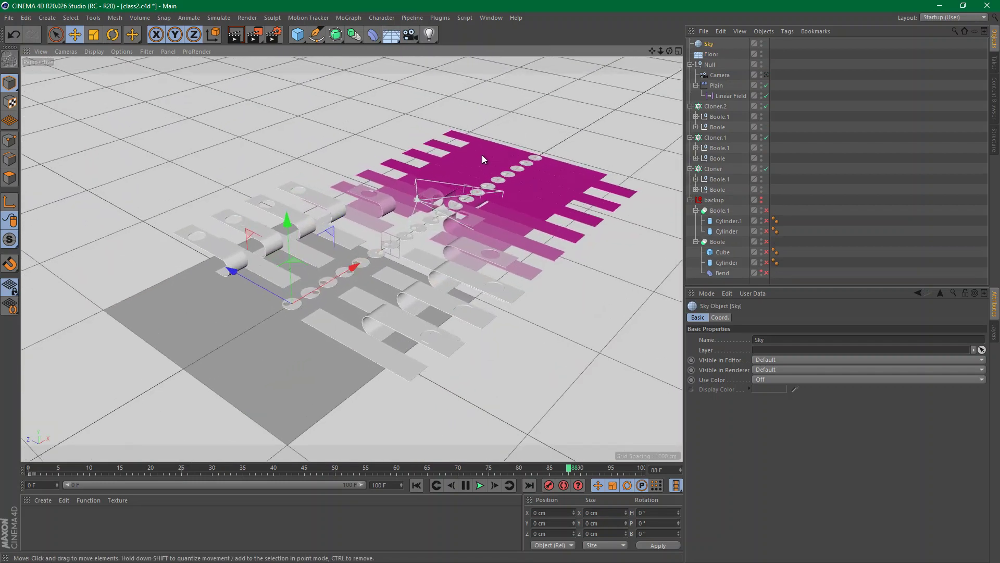
key("ctrl+r")
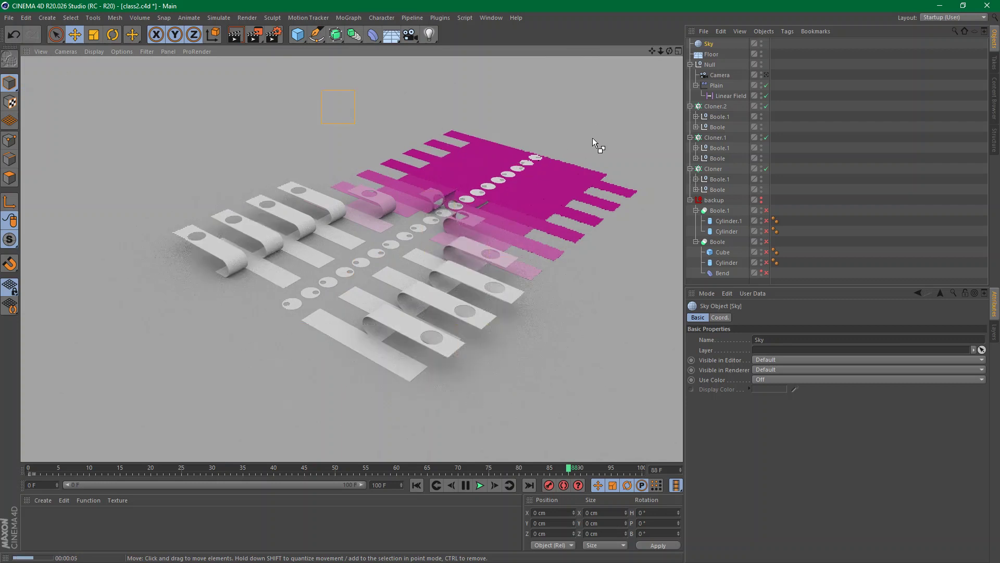
Scale the floor up to about 9960 cm in X and Z so it extends beneath the whole model
left_click(853, 179)
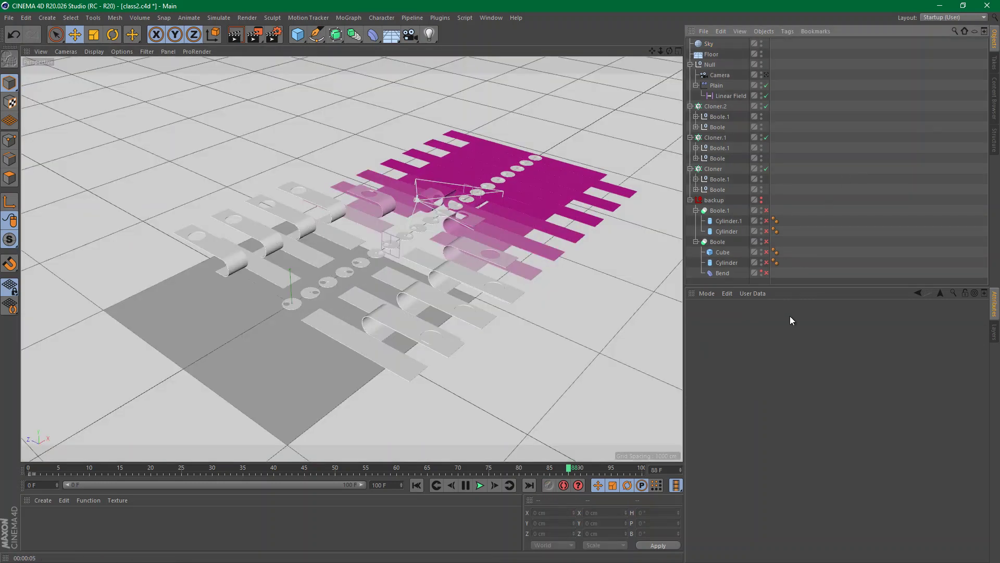
left_click(714, 55)
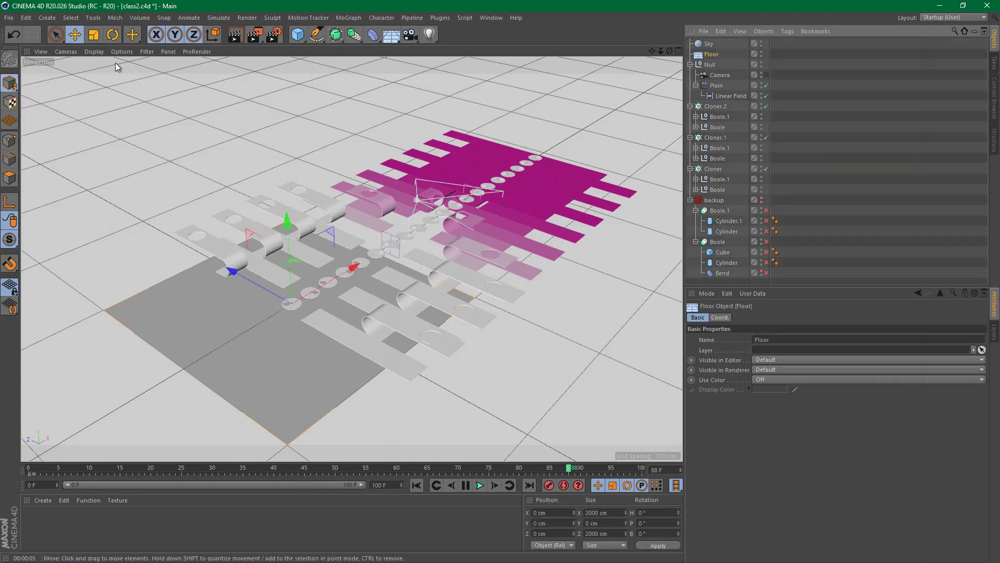
left_click(99, 38)
left_click_drag(381, 290, 424, 293)
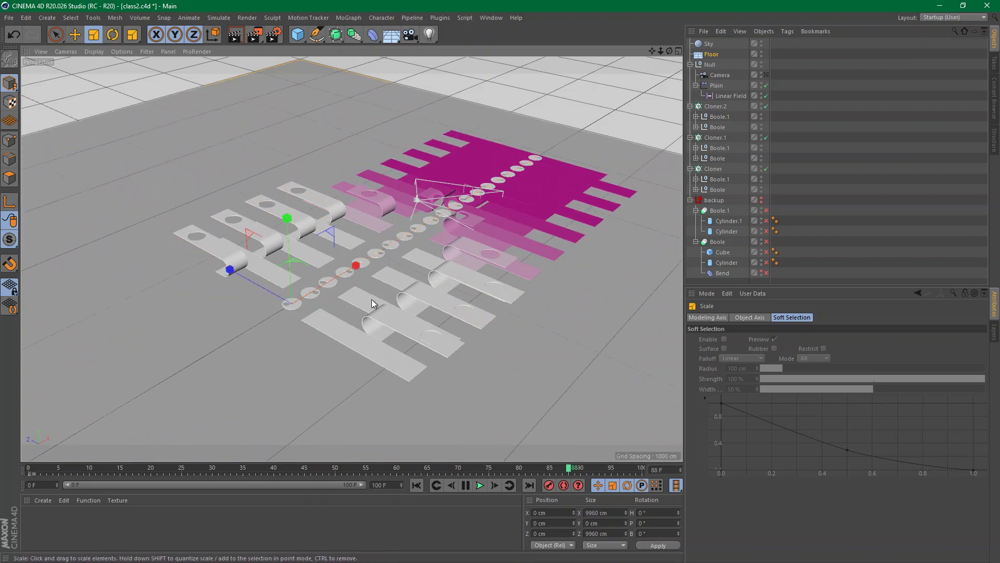
left_click(850, 136)
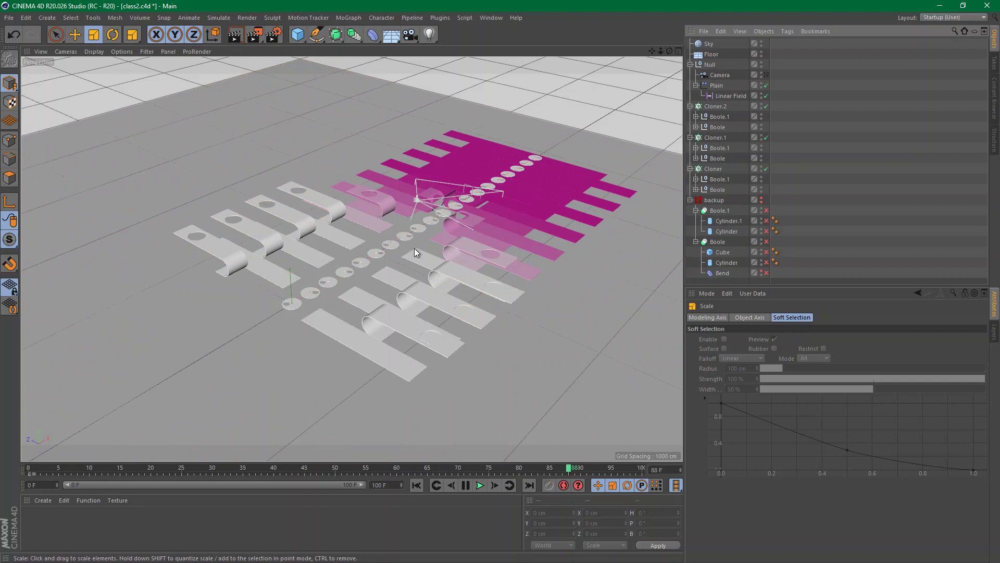
scroll(459, 213, "up", 2)
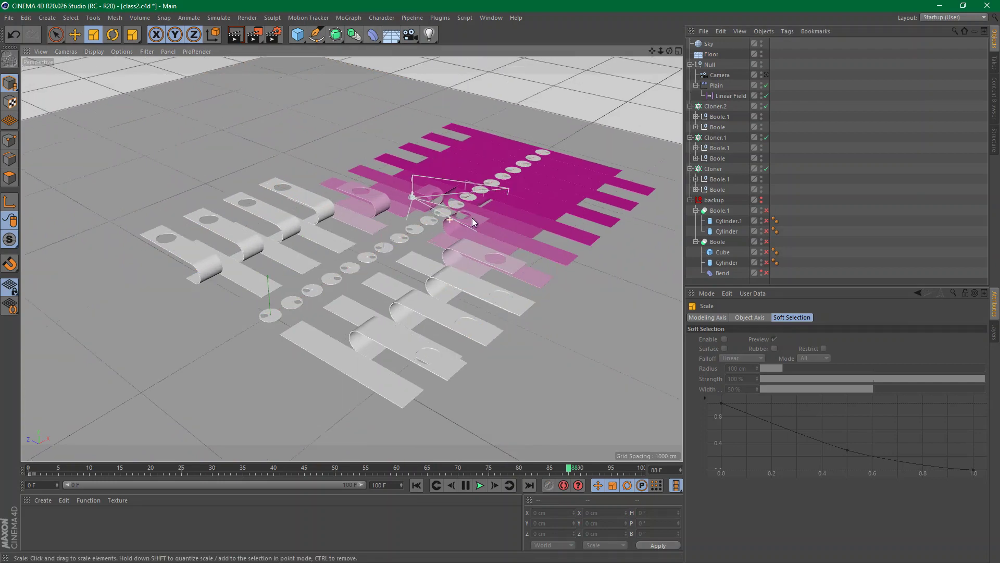
scroll(472, 218, "up", 5)
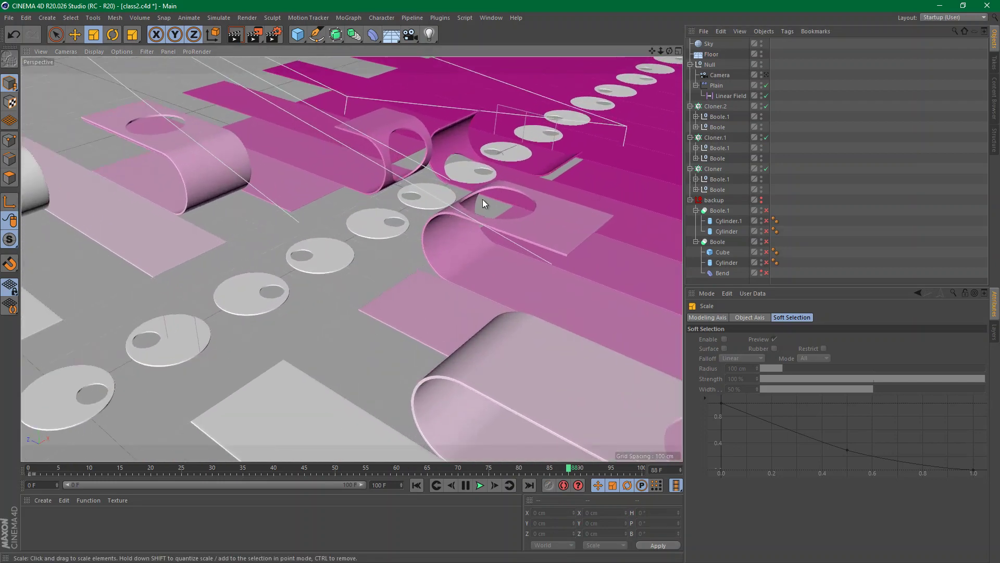
left_click(429, 35)
scroll(424, 195, "down", 10)
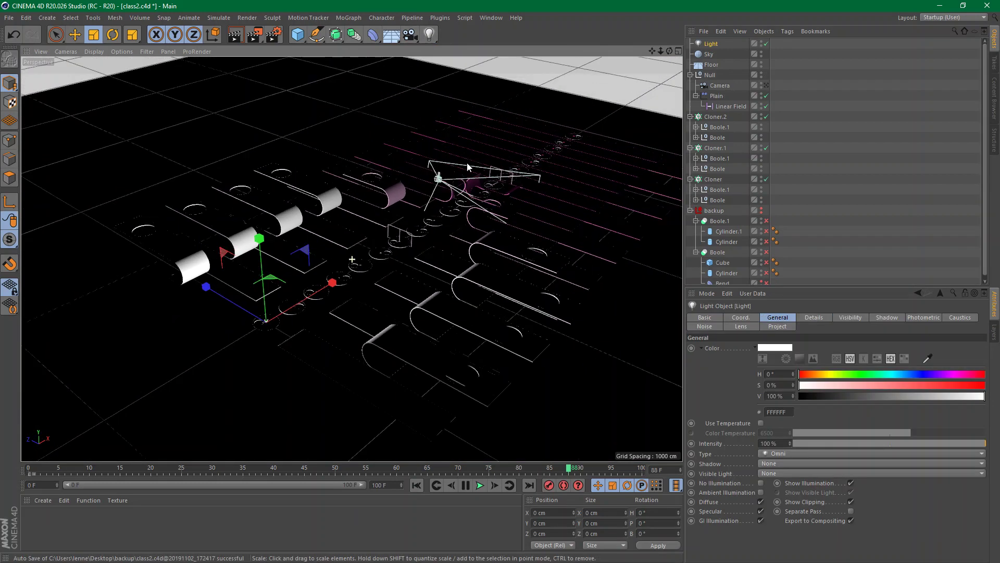
key("e")
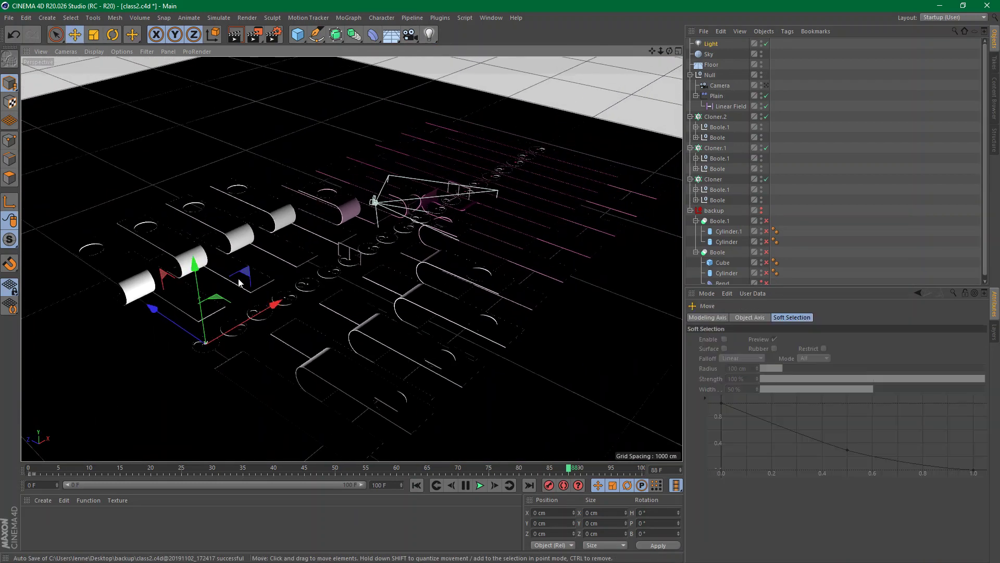
key("Delete")
Add an area light and give it a Target tag aimed at the Plain effector
left_click_drag(428, 34, 535, 69)
right_click(708, 48)
mouse_move(756, 51)
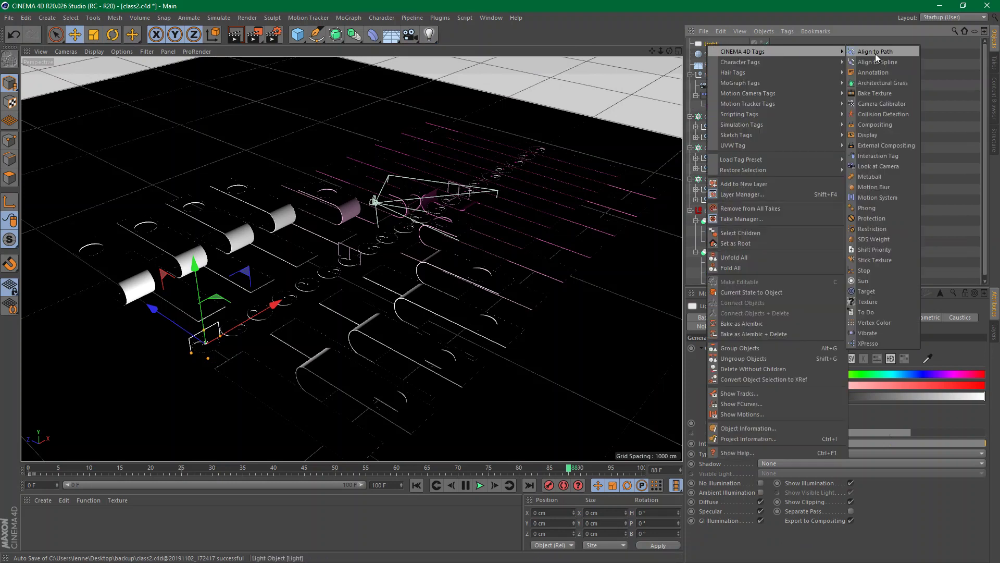
left_click(870, 290)
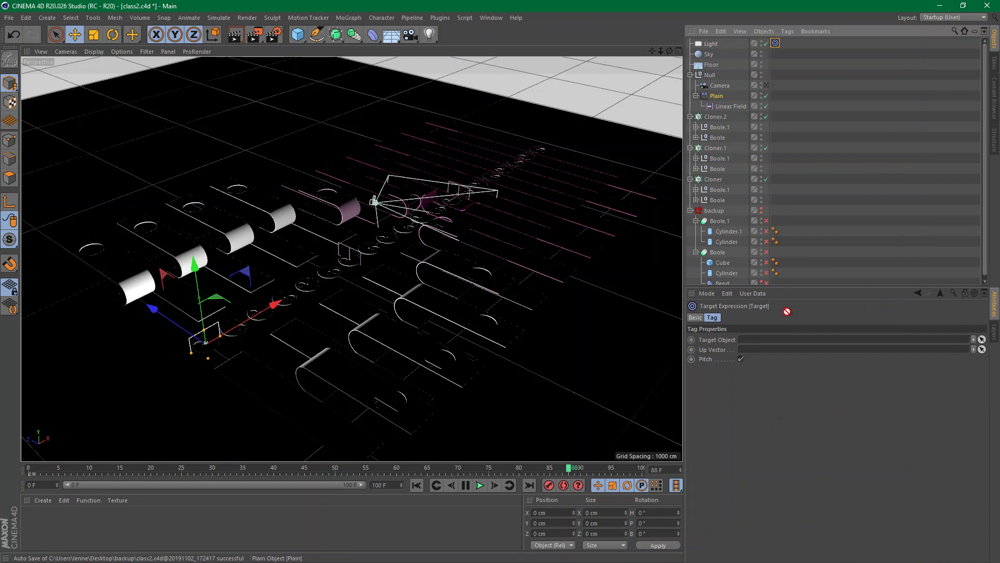
left_click_drag(787, 312, 786, 342)
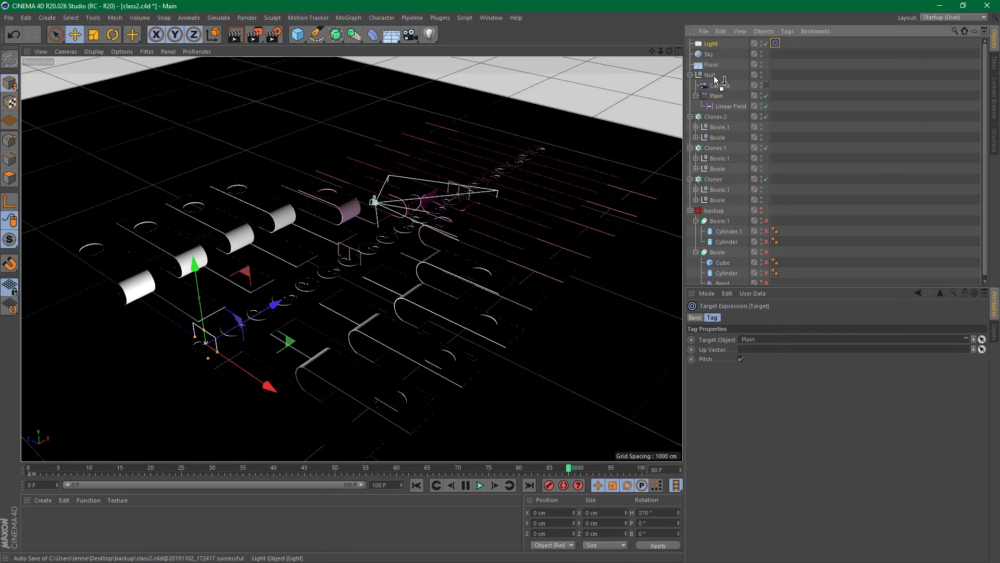
Nest the light under the Null and position it above the magenta strips at about X 800, Y 968, Z -721 cm
left_click_drag(716, 79, 715, 76)
left_click_drag(274, 332, 628, 134)
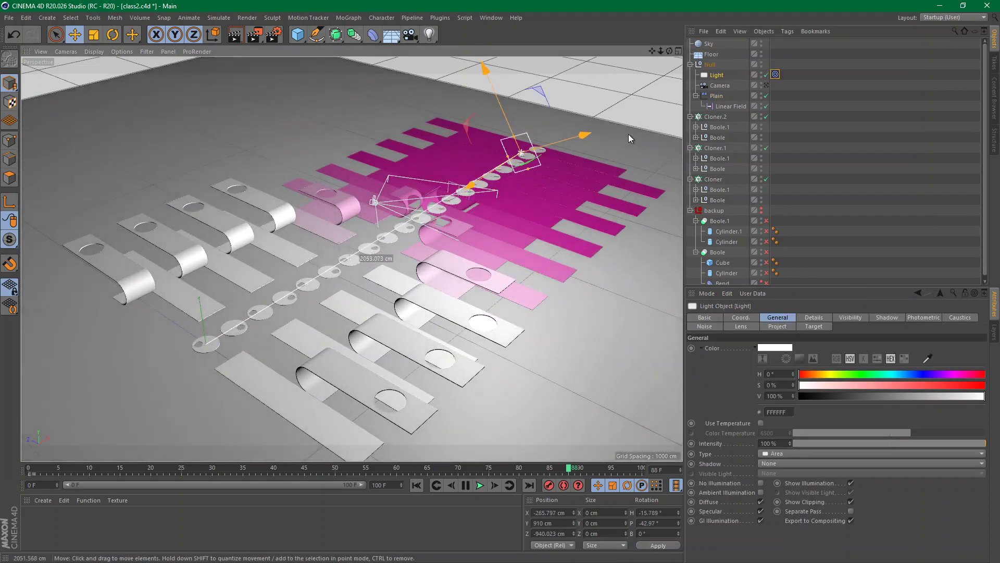
right_click_drag(488, 213, 553, 179, "alt")
left_click_drag(553, 180, 772, 169)
left_click_drag(302, 249, 328, 342, "alt")
Set the light's shadow type to Area and scale the light up to about twice its size
left_click(772, 464)
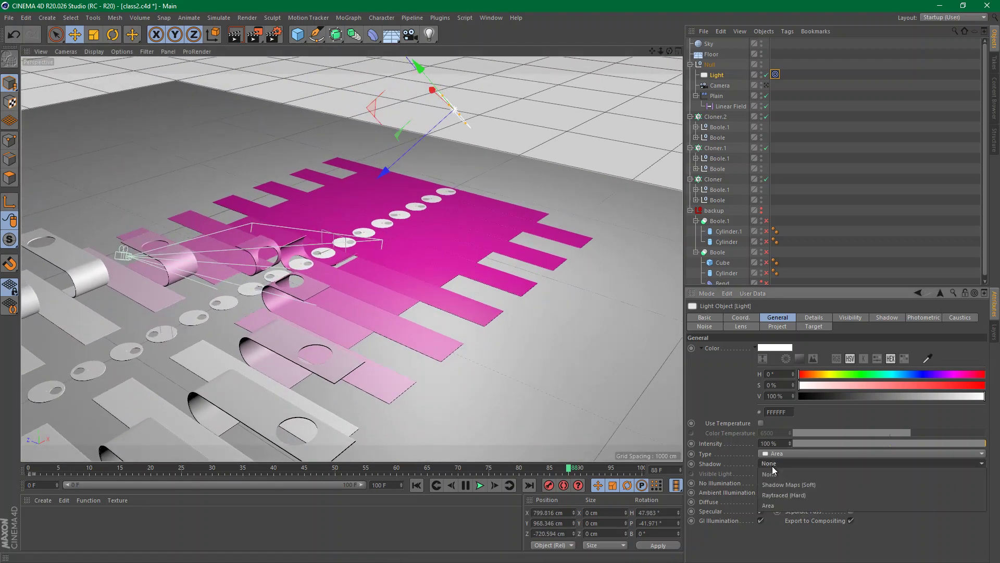
left_click(777, 503)
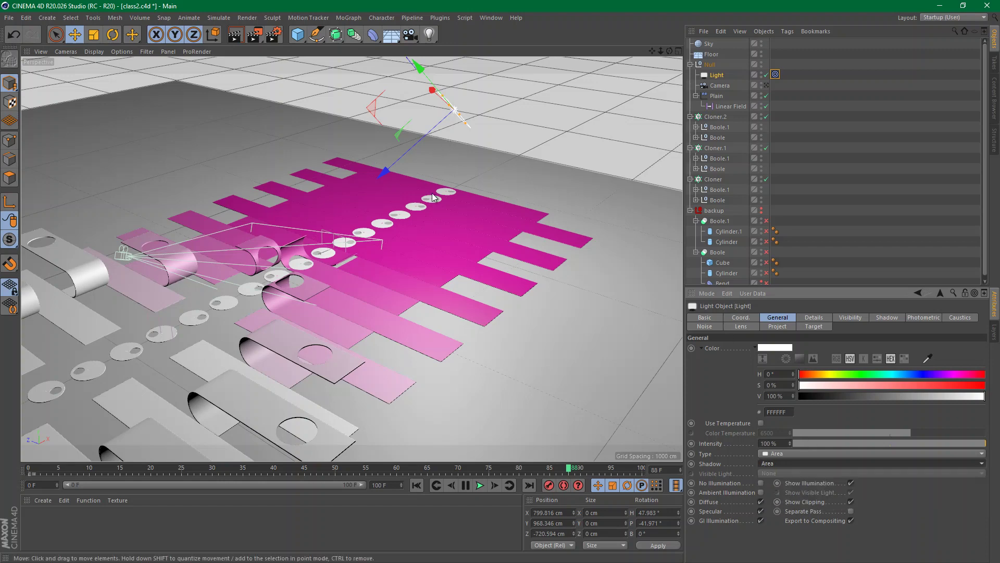
key("t")
left_click_drag(435, 231, 520, 207, "alt")
left_click_drag(533, 202, 644, 171)
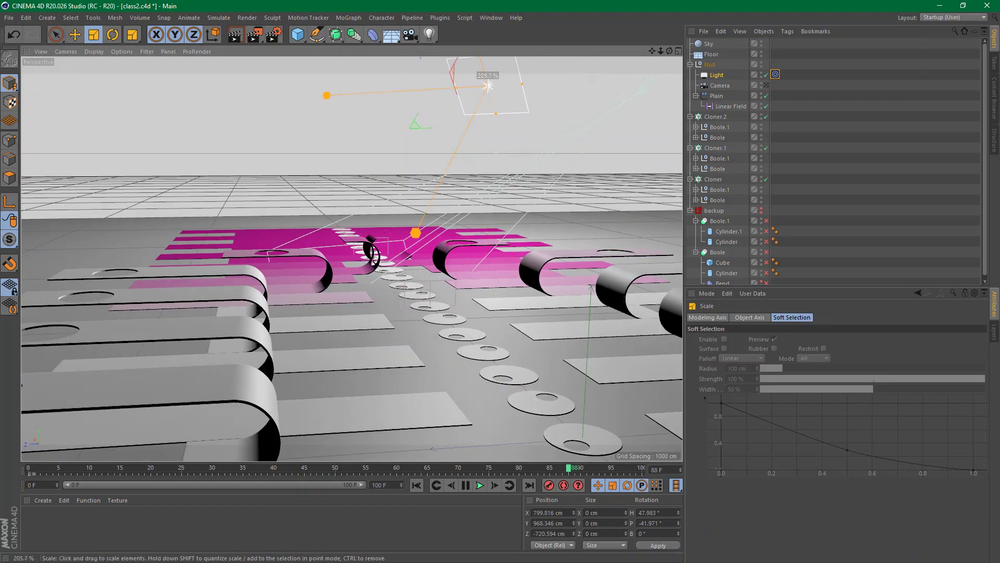
left_click_drag(483, 210, 408, 259, "alt")
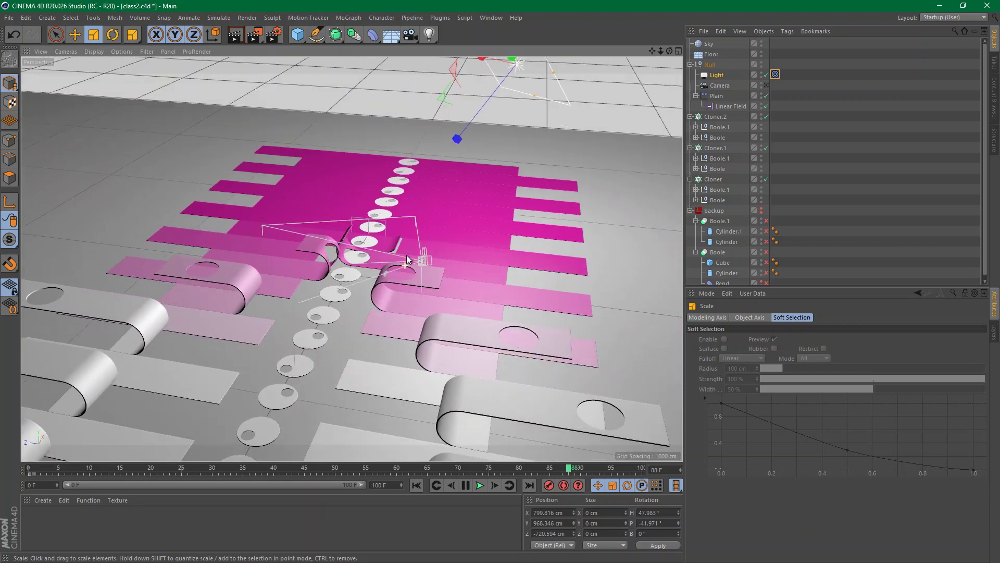
Enable the display of shadows in the perspective viewport
left_click(124, 52)
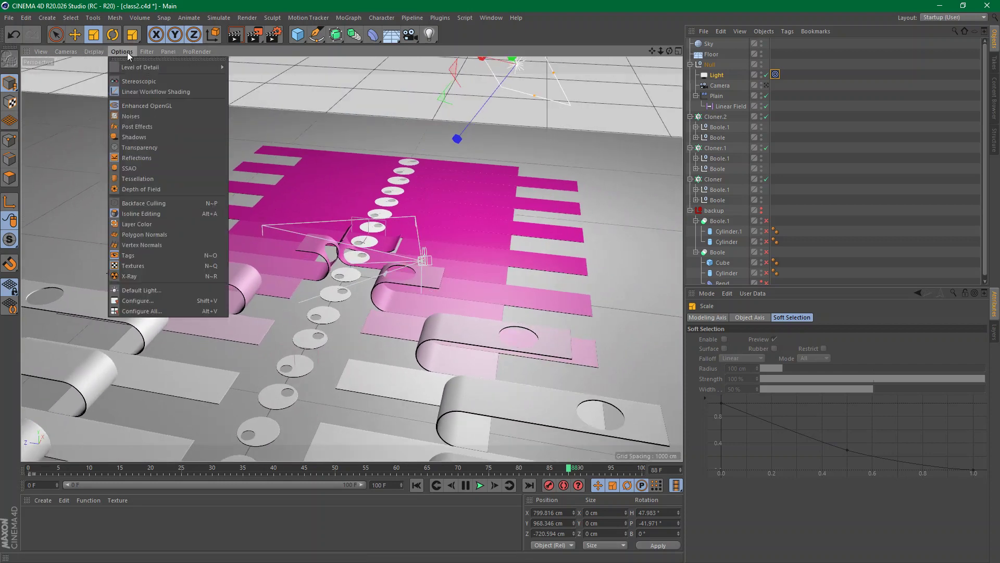
left_click(151, 137)
left_click_drag(408, 230, 493, 174, "alt")
Bank the light to about 0.424° and move it to about X 1021, Y 1085, Z -761 cm
key("r")
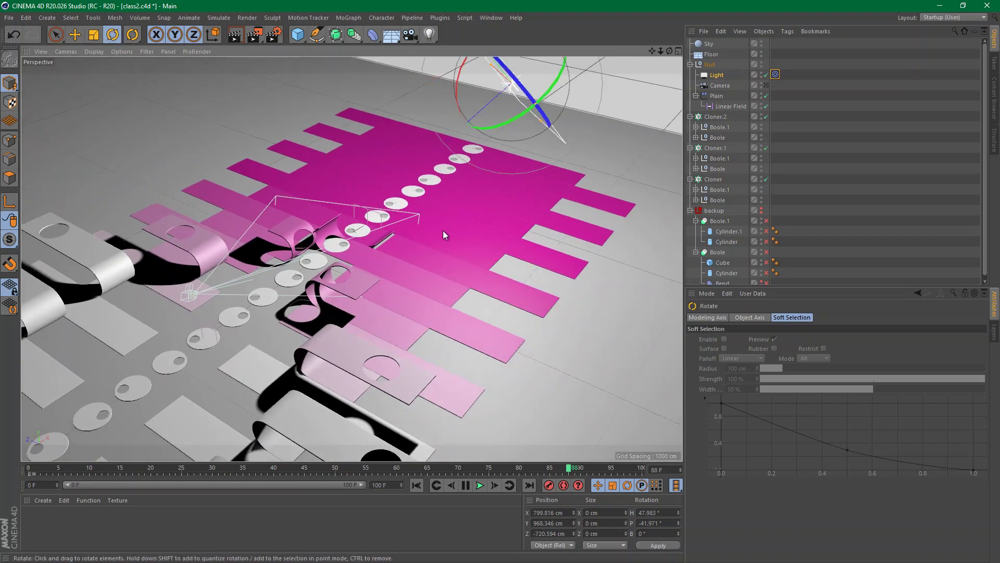
left_click_drag(442, 230, 427, 263, "alt")
left_click_drag(475, 203, 479, 198)
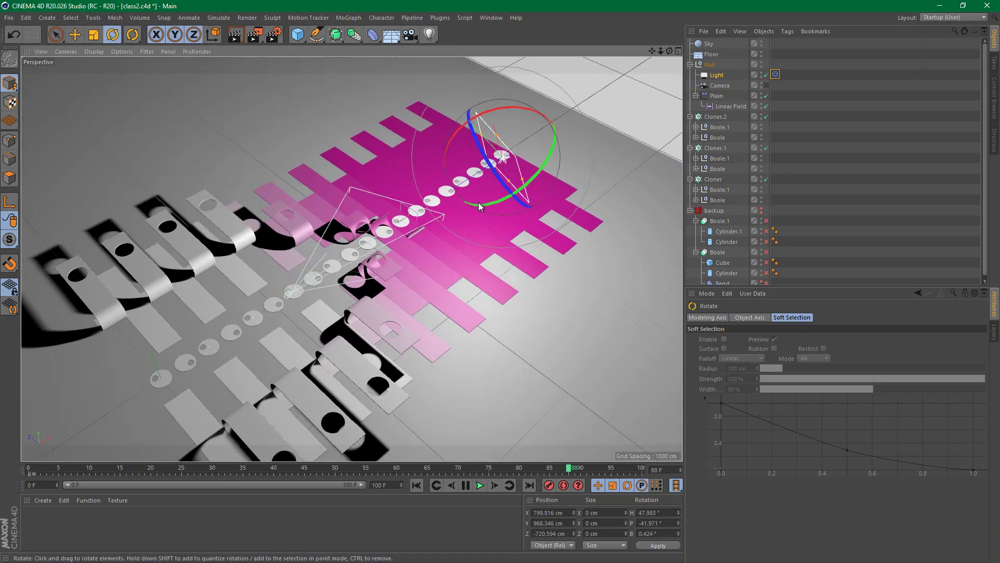
key("e")
left_click_drag(487, 255, 511, 233)
mouse_move(411, 245)
left_mouse_down("alt")
mouse_move(433, 239)
mouse_move(416, 242)
left_mouse_up("alt")
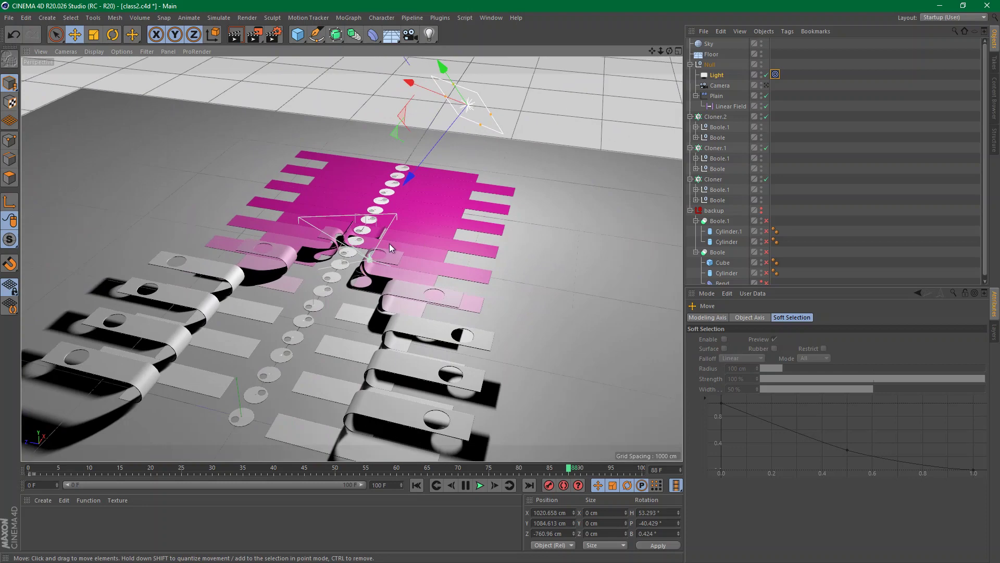
Render a close-up viewport preview of the curled strips to check the light and shadows
right_click_drag(361, 249, 528, 217, "alt")
left_click_drag(527, 214, 399, 258, "alt")
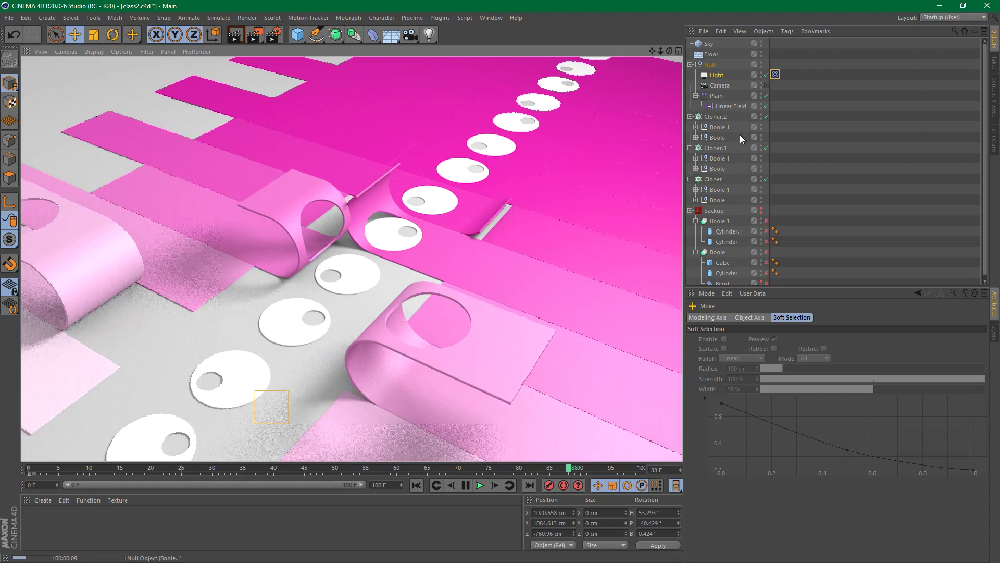
left_click(839, 64)
Set the light's falloff to Inverse Square (Physically Accurate)
left_click(716, 76)
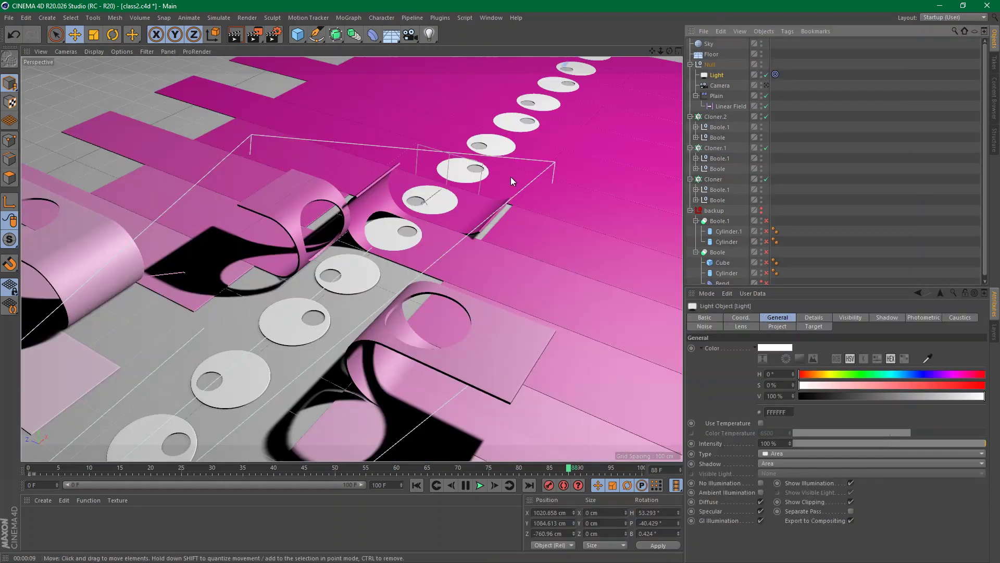
left_click(818, 318)
left_click(767, 536)
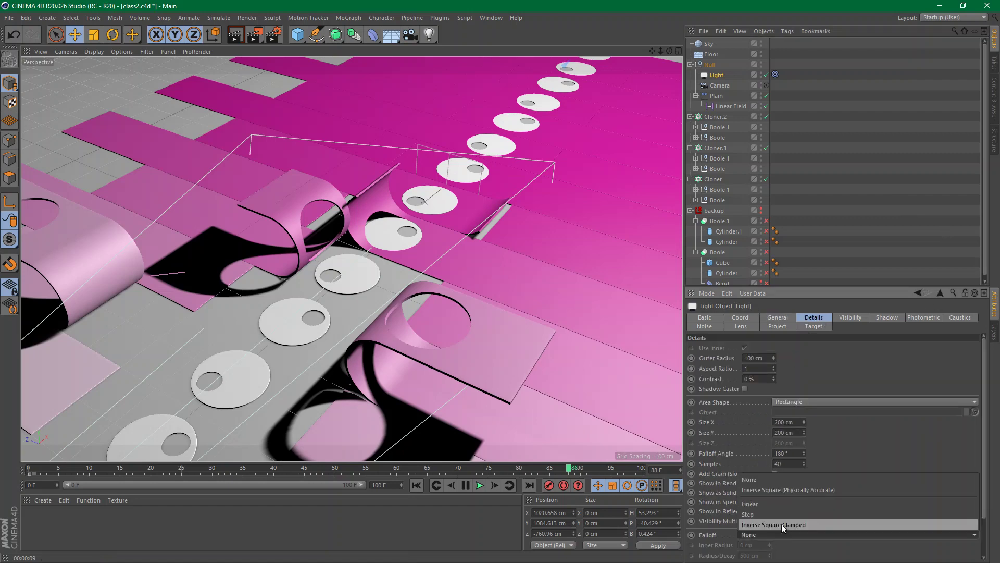
left_click(785, 491)
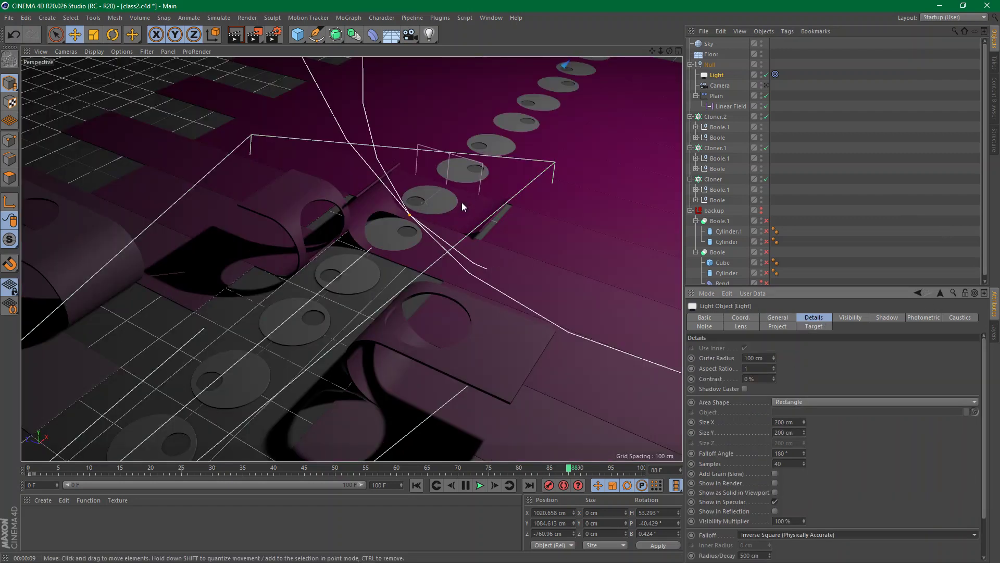
Enlarge the light's falloff radius to about 1331 cm so it reaches more of the strips
scroll(469, 186, "down", 5)
middle_click_drag(470, 167, 392, 271, "alt")
mouse_move(392, 271)
left_mouse_down("alt")
mouse_move(436, 234)
mouse_move(399, 245)
left_mouse_up("alt")
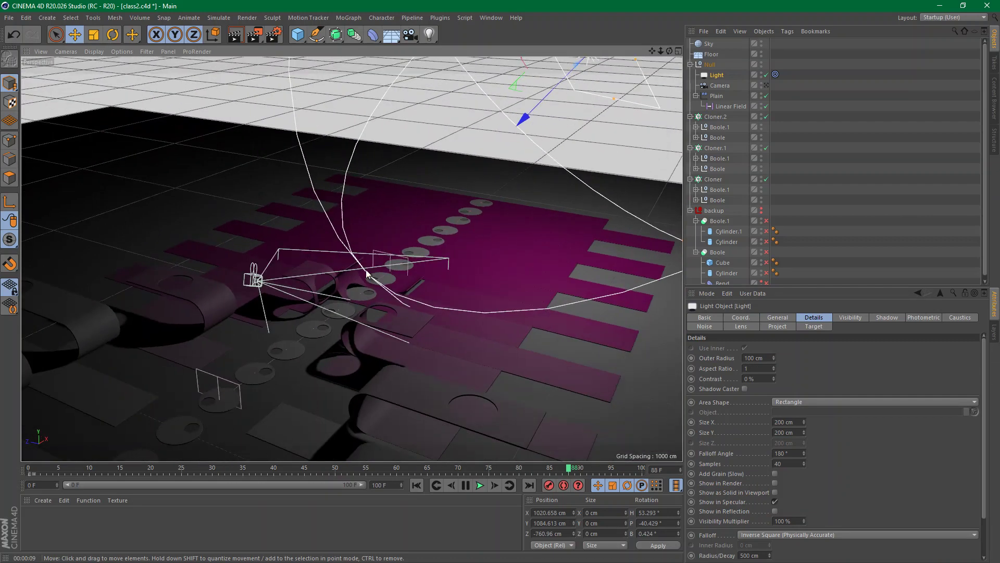
mouse_move(369, 275)
left_mouse_down()
mouse_move(463, 216)
mouse_move(404, 279)
mouse_move(130, 495)
mouse_move(192, 275)
mouse_move(130, 339)
left_mouse_up()
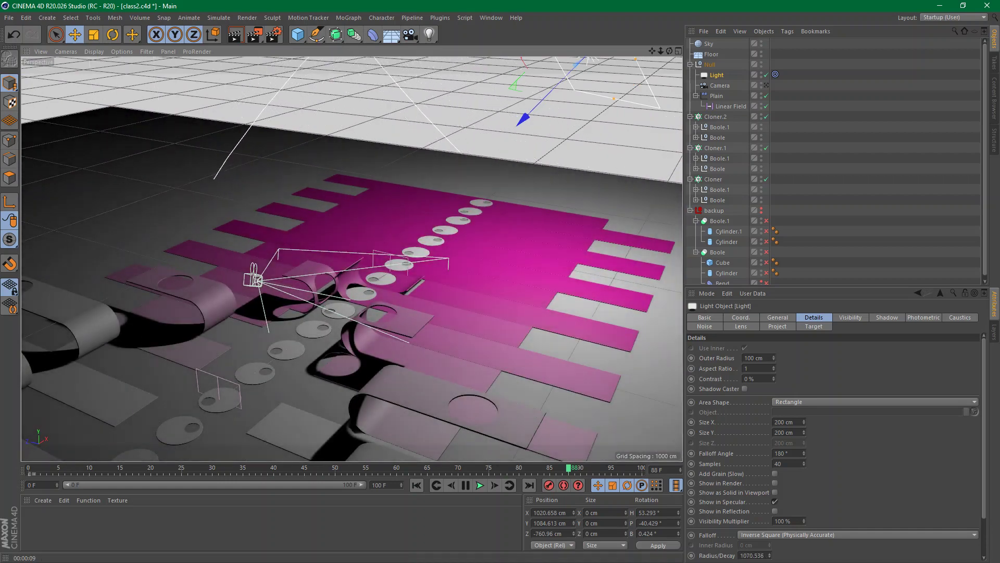
right_click_drag(605, 149, 464, 191, "alt")
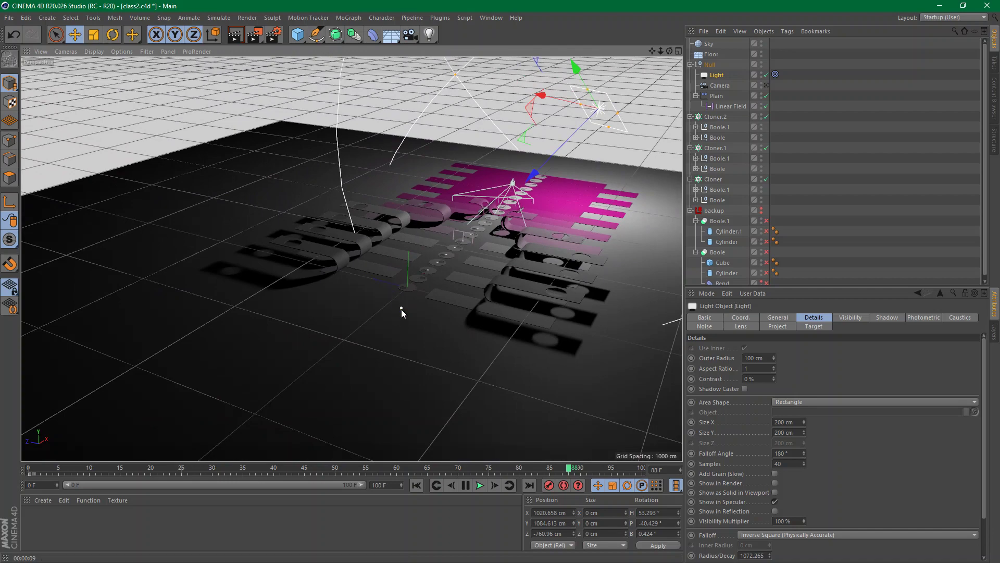
mouse_move(400, 309)
left_mouse_down()
mouse_move(348, 345)
mouse_move(353, 316)
mouse_move(365, 312)
mouse_move(337, 340)
left_mouse_up()
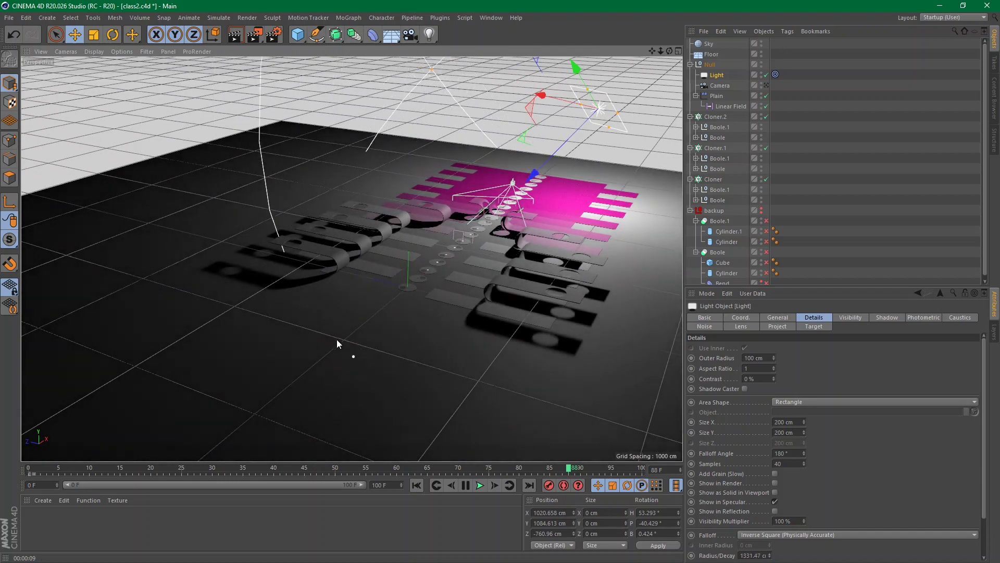
mouse_move(487, 210)
right_mouse_down("alt")
mouse_move(610, 180)
mouse_move(463, 226)
mouse_move(420, 254)
right_mouse_up("alt")
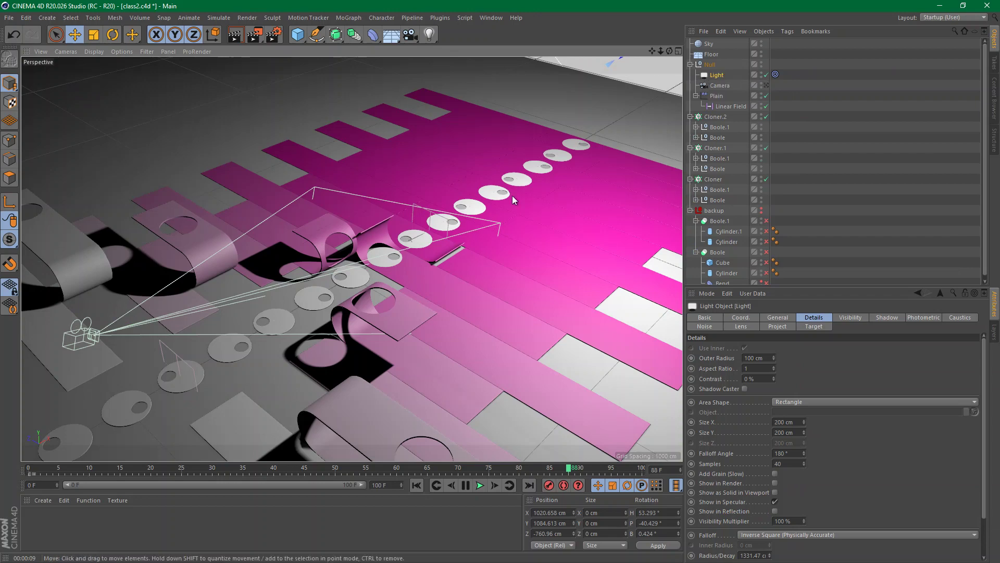
scroll(490, 209, "up", 6)
Switch to Chrome, copy the orange swatch's hex code from the Adobe Color Fashion theme, and return to Cinema 4D
key("alt+Tab")
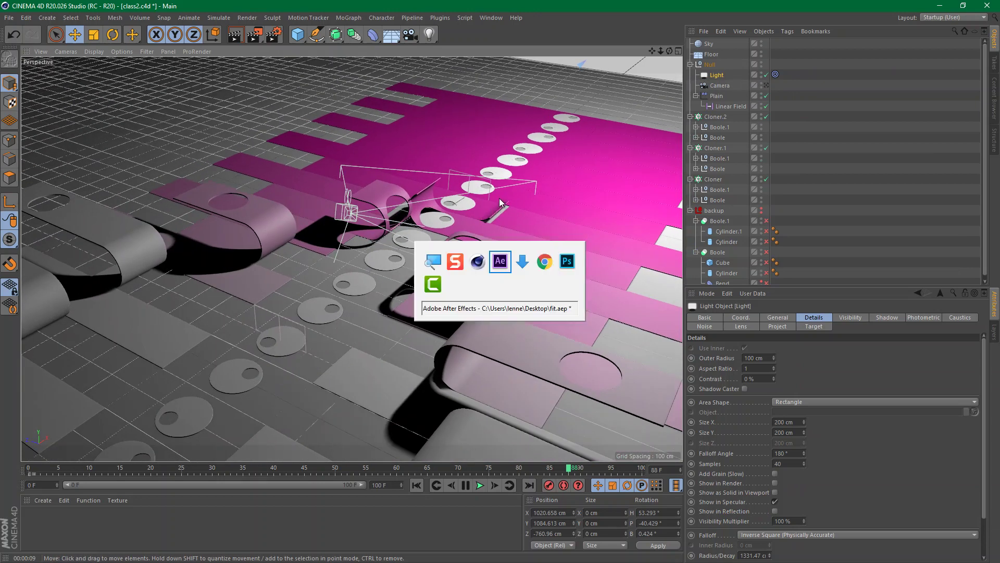
key("alt+Tab")
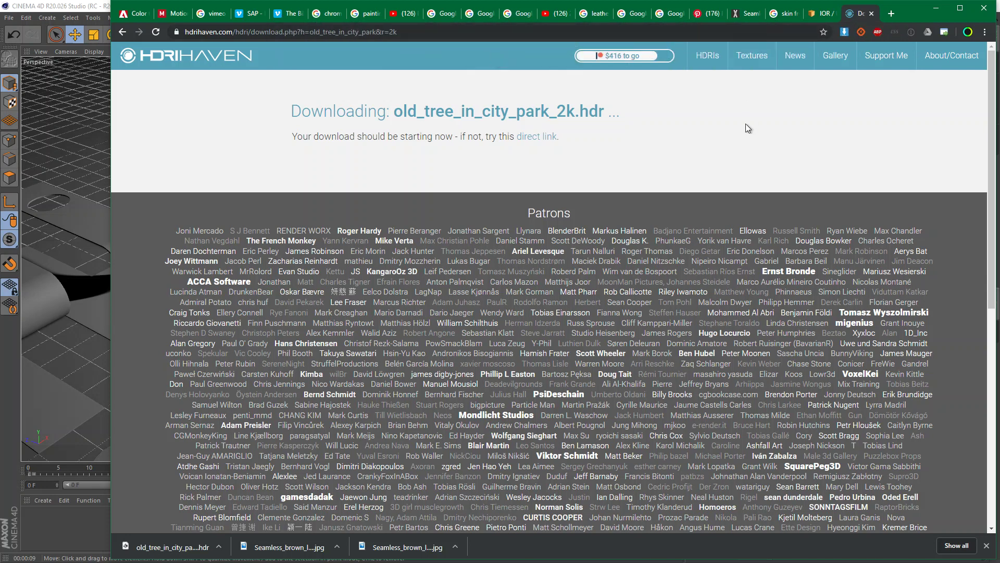
left_click(119, 19)
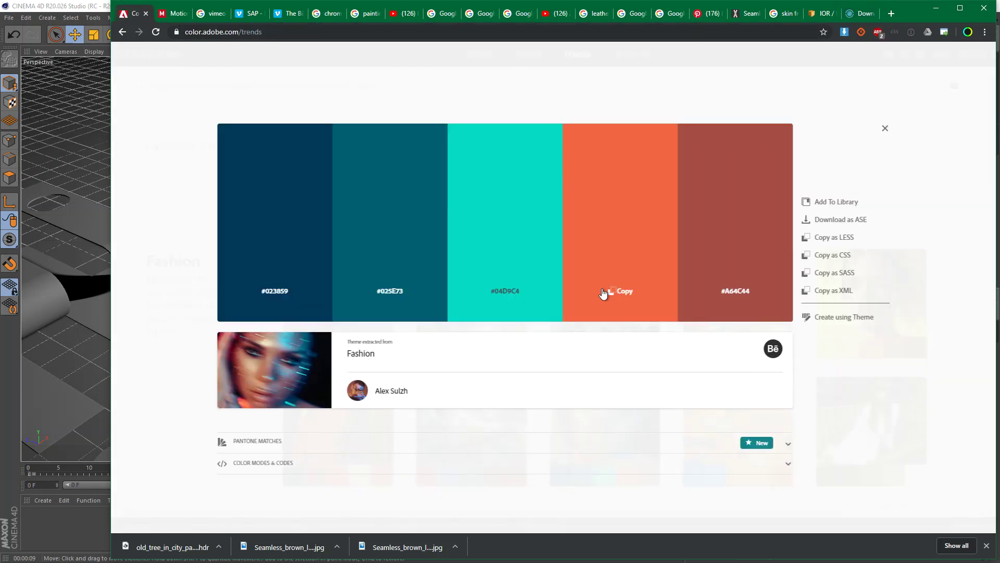
left_click(625, 291)
key("alt+Tab")
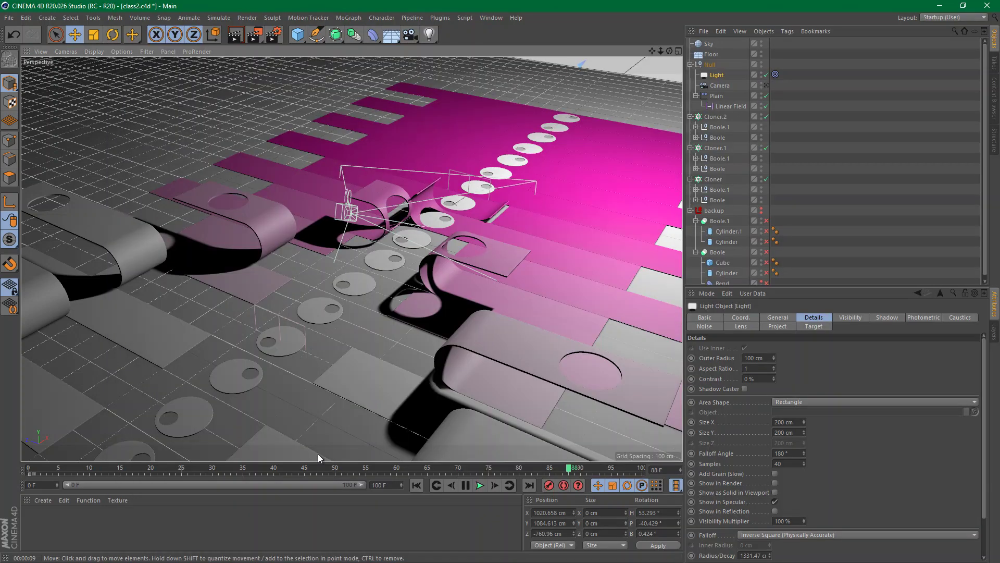
Create a new material with reflectance disabled and its colour set to hex F26444
left_click(60, 527)
double_click(33, 519)
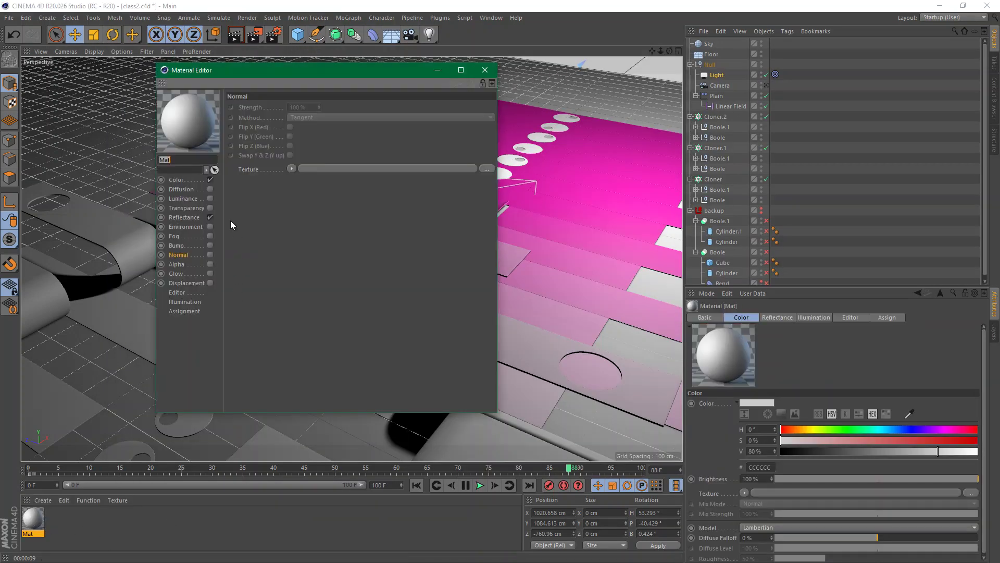
left_click(210, 217)
left_click(180, 180)
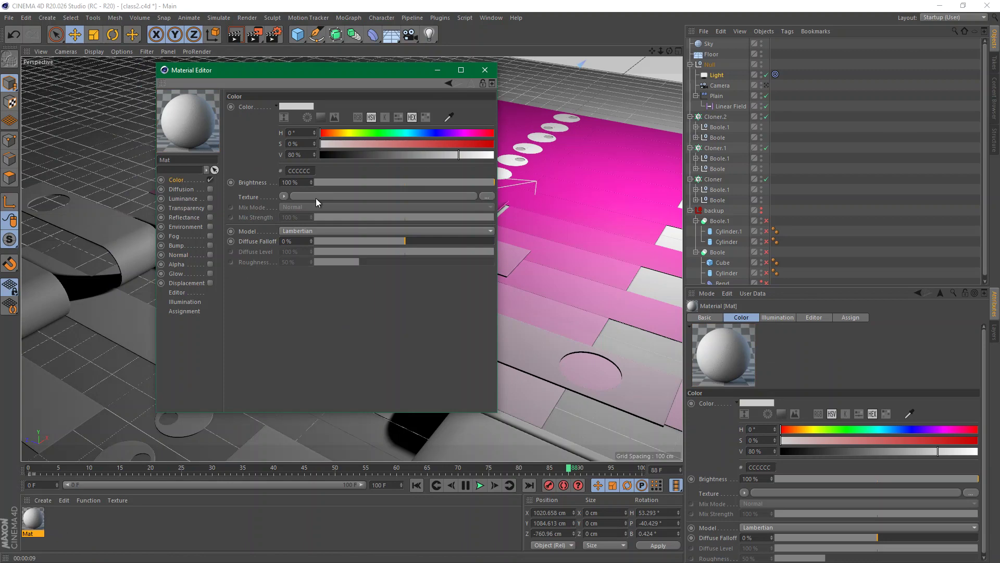
left_click(304, 170)
key("ctrl+v")
key("Return")
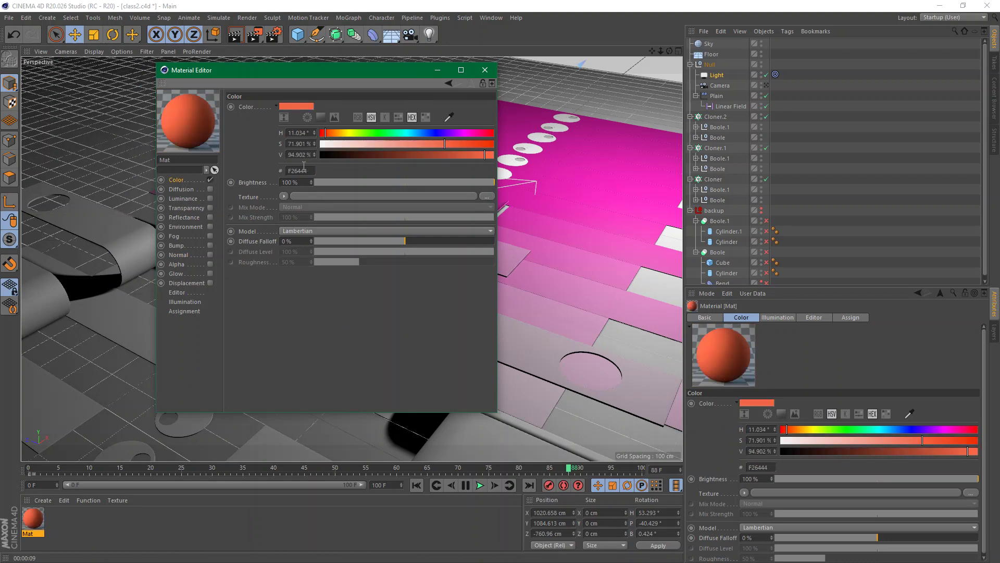
left_click(485, 70)
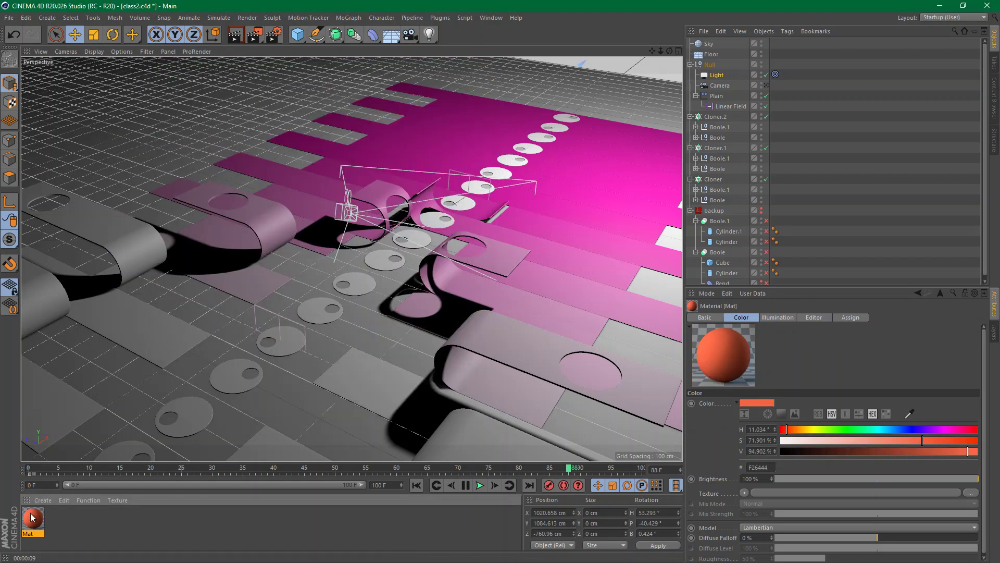
Apply the orange material to Cloner.1 and copy its texture tag to Cloner so all strips are orange
left_click_drag(31, 517, 794, 253)
left_click_drag(741, 149, 715, 148)
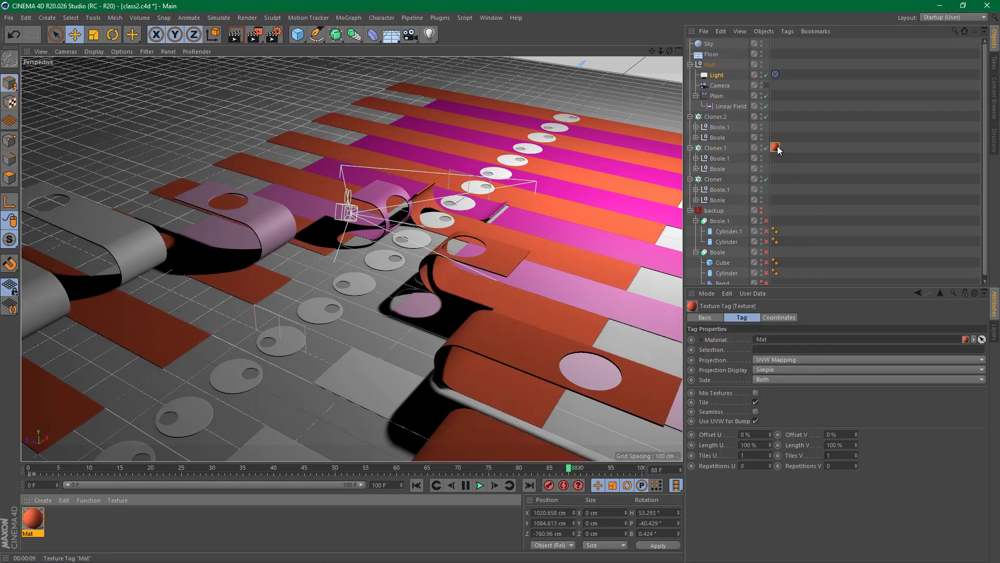
left_click_drag(776, 148, 777, 116, "ctrl")
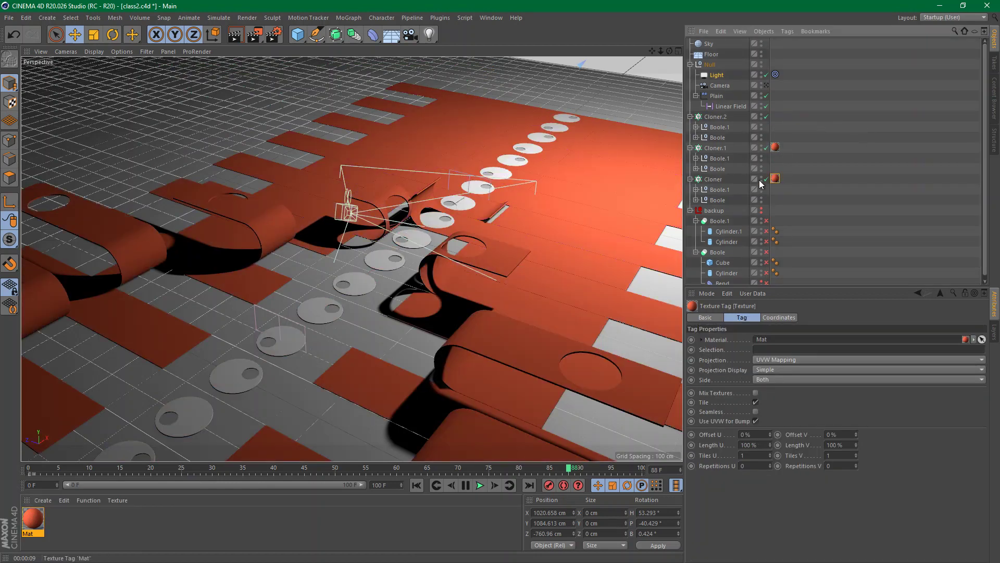
Switch to Chrome, copy the teal swatch's hex code 025E73 from the Fashion theme, and return to Cinema 4D
key("alt+Tab")
key("alt+Tab")
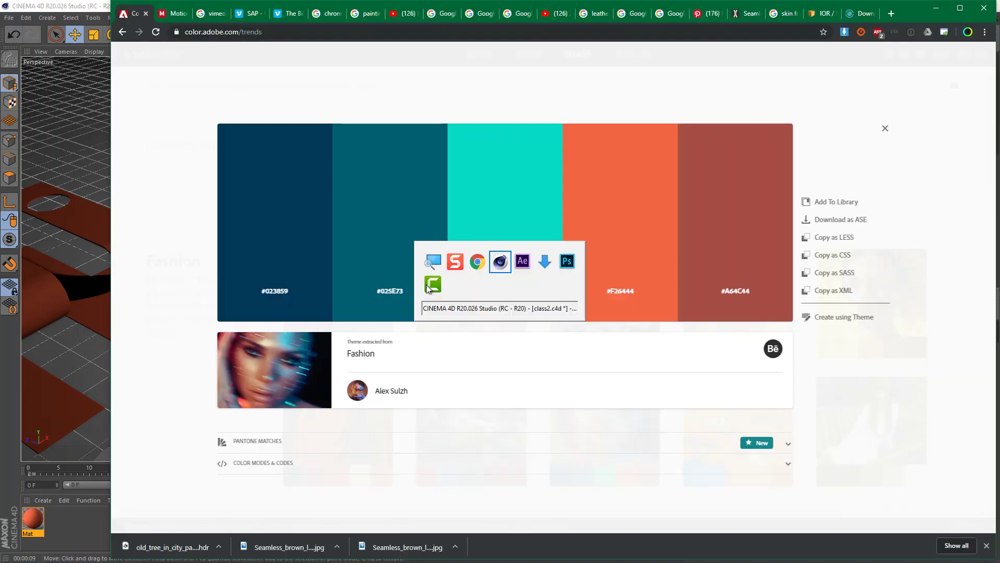
key("alt+Tab")
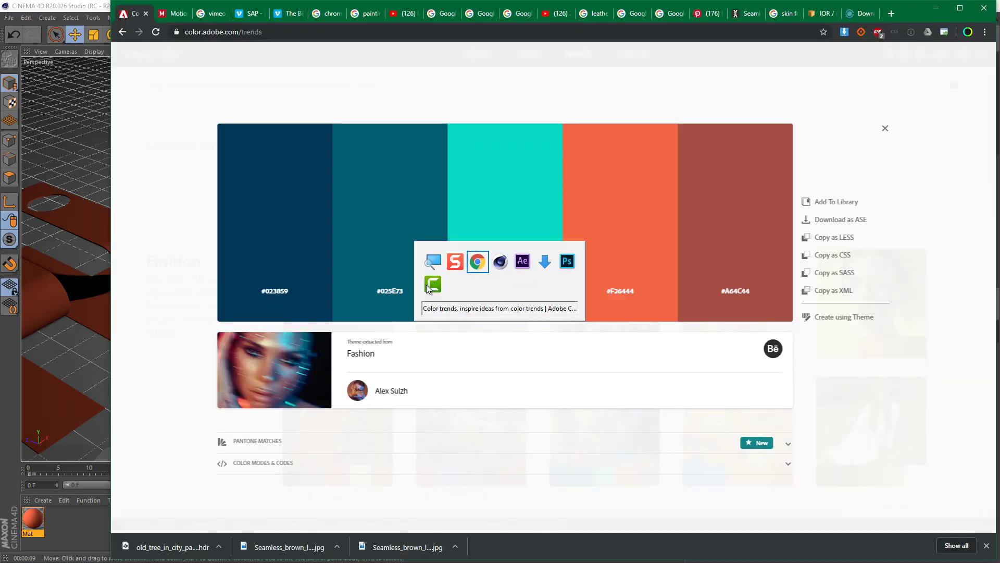
left_click(392, 294)
key("alt+Tab")
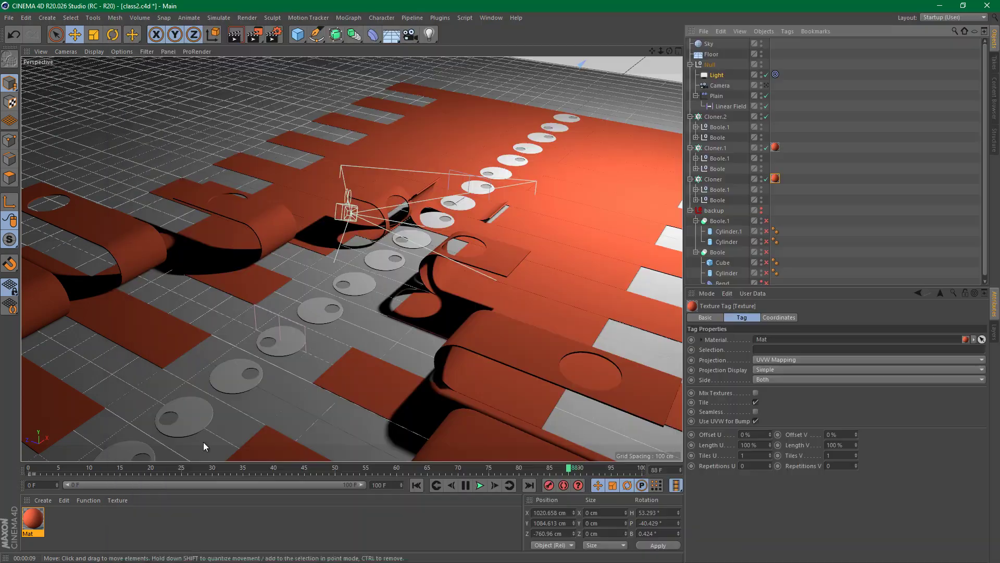
Duplicate the orange material, set the copy's colour to hex 025E73, and apply it to the Floor
left_click_drag(39, 517, 65, 519, "ctrl")
double_click(65, 521)
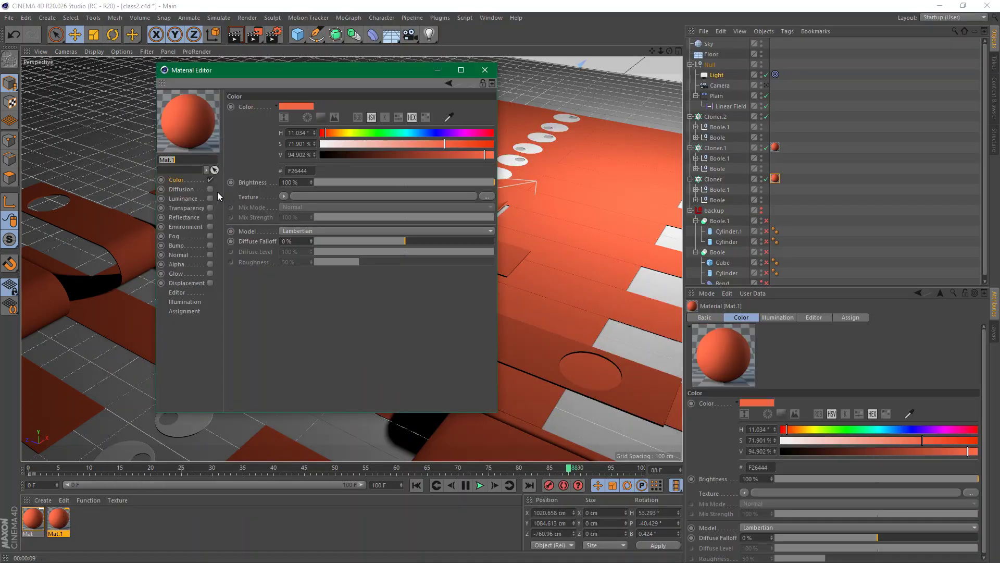
double_click(312, 172)
type("025E73")
key("Return")
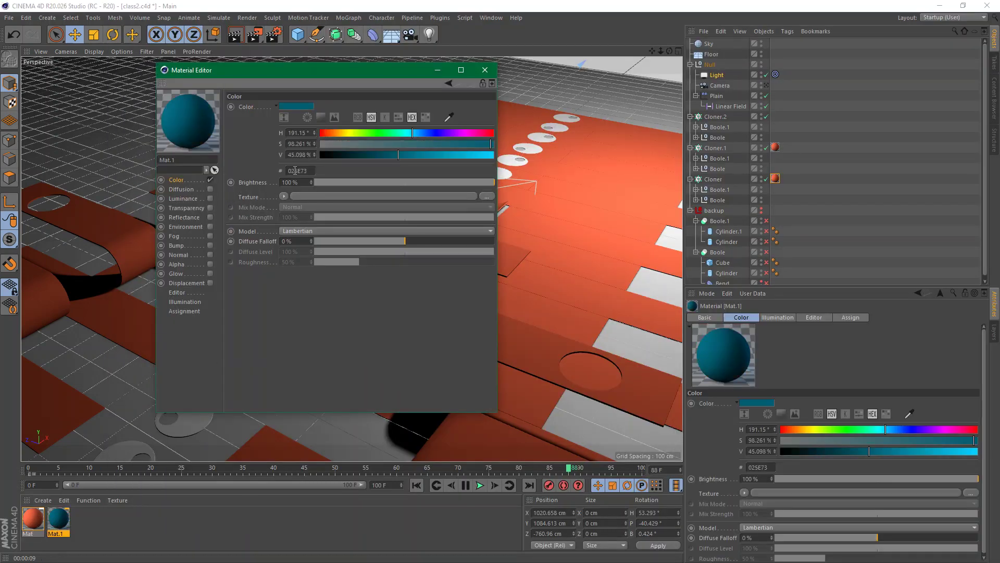
left_click(485, 69)
left_click_drag(56, 522, 775, 54)
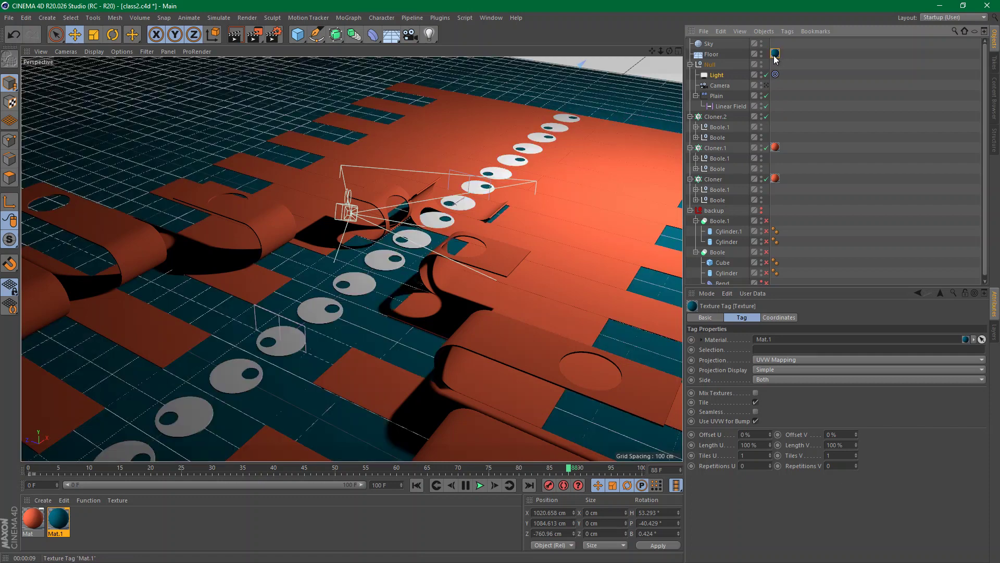
Create a new material that uses only luminance, with its colour and reflectance channels disabled
double_click(101, 517)
key("Delete")
left_click(38, 500)
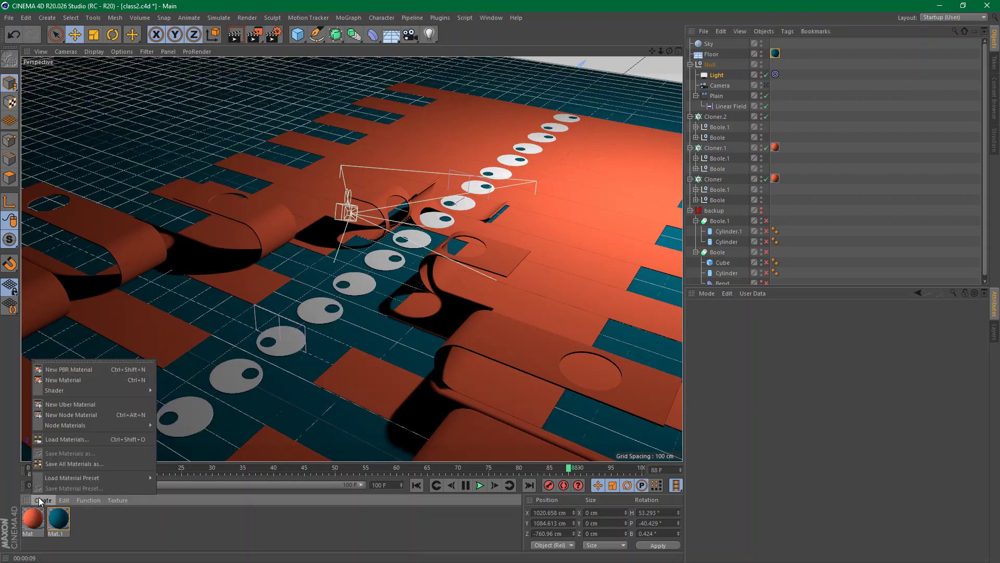
left_click(63, 380)
double_click(33, 518)
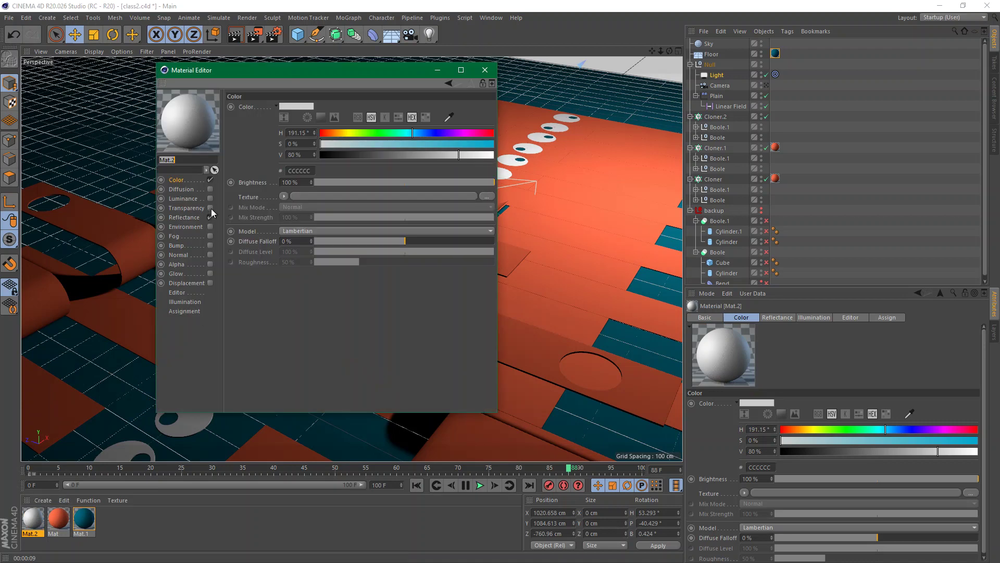
left_click(210, 180)
left_click(210, 198)
left_click(210, 217)
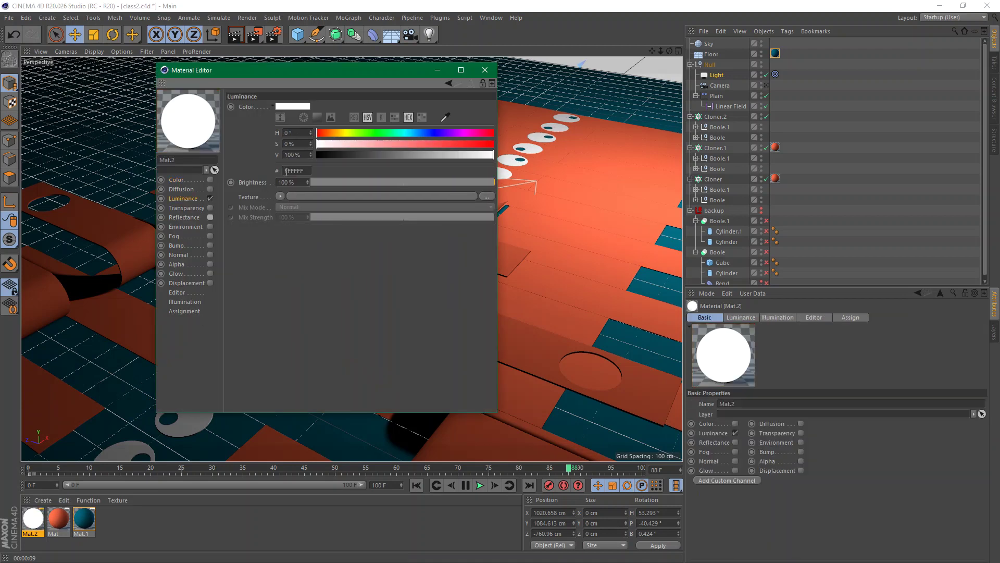
Set the material's luminance colour value to 50% grey and apply the material to the Sky
double_click(303, 155)
type("50")
key("Return")
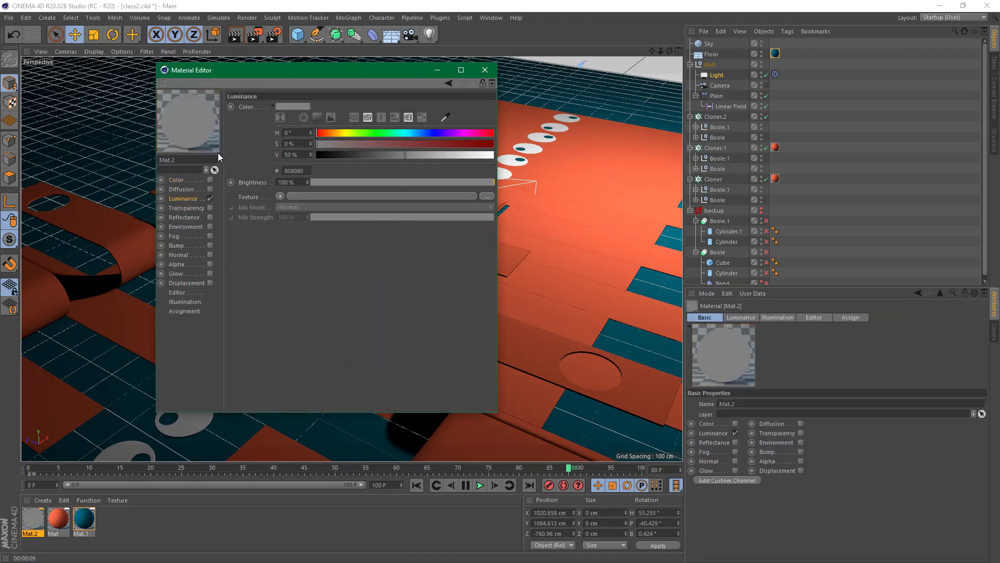
left_click(484, 70)
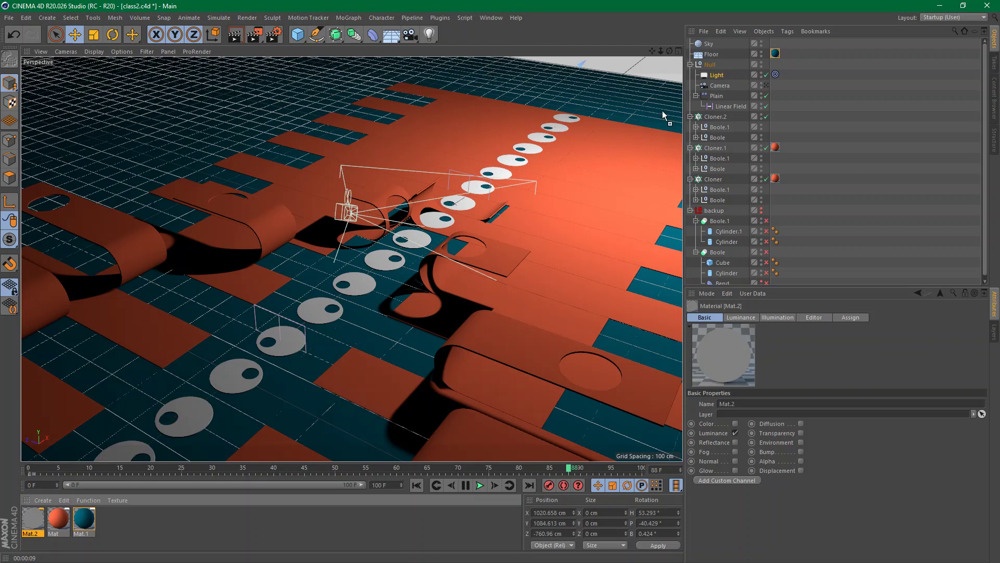
left_click_drag(709, 46, 710, 45)
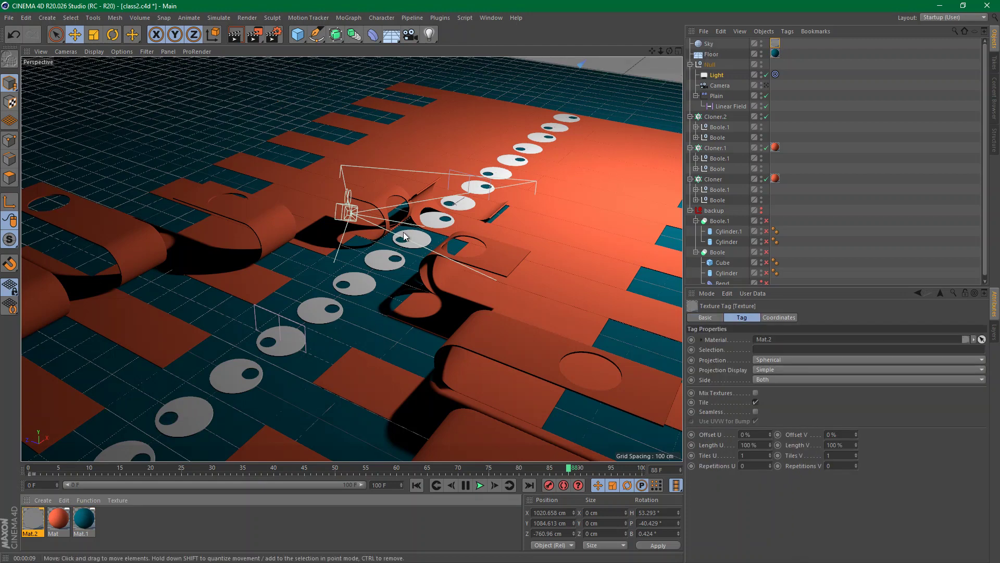
Create a default light grey material with reflectance disabled and apply it to the discs in Cloner.2
scroll(514, 217, "up", 5)
left_click(150, 522)
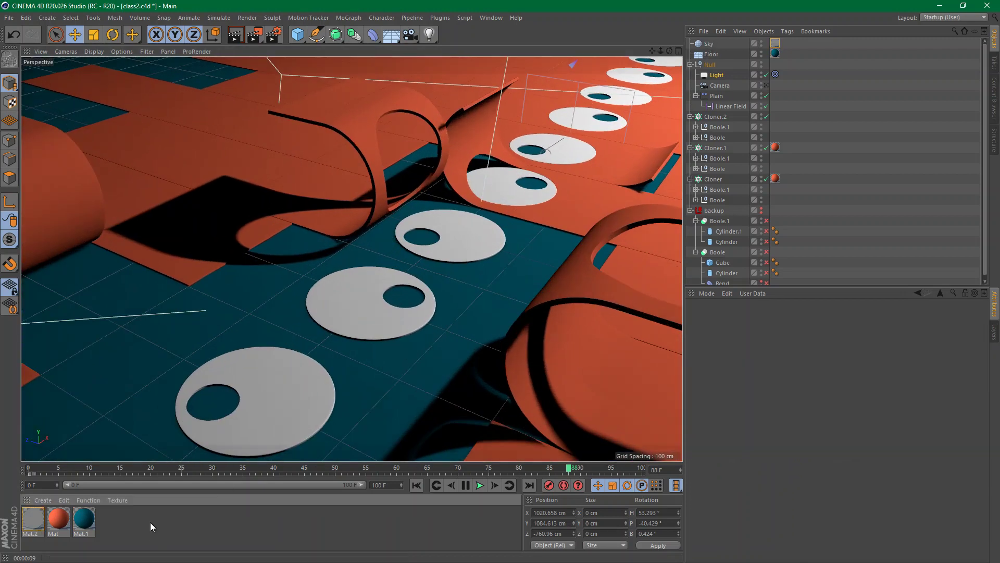
double_click(150, 522)
double_click(109, 519)
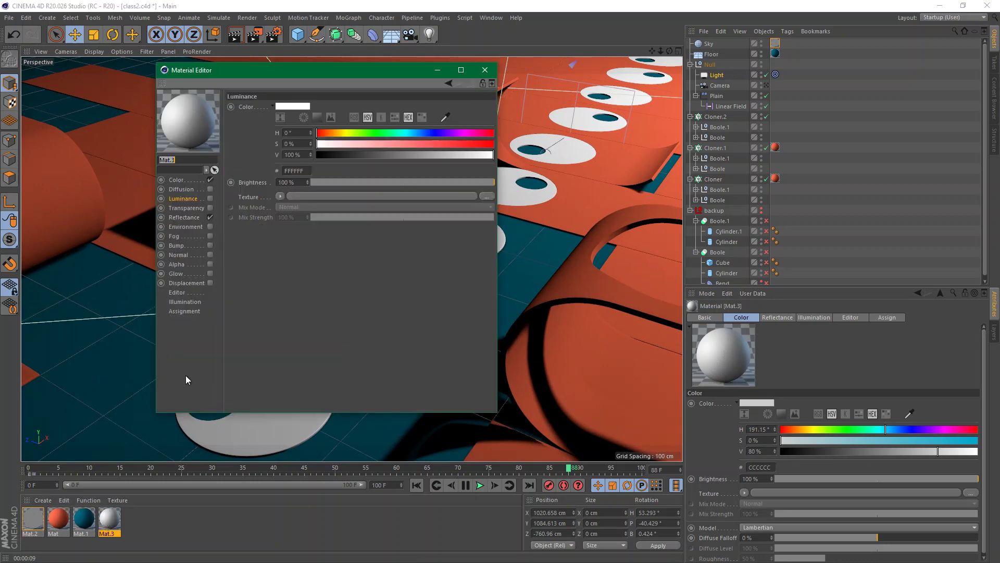
left_click(210, 217)
left_click(484, 70)
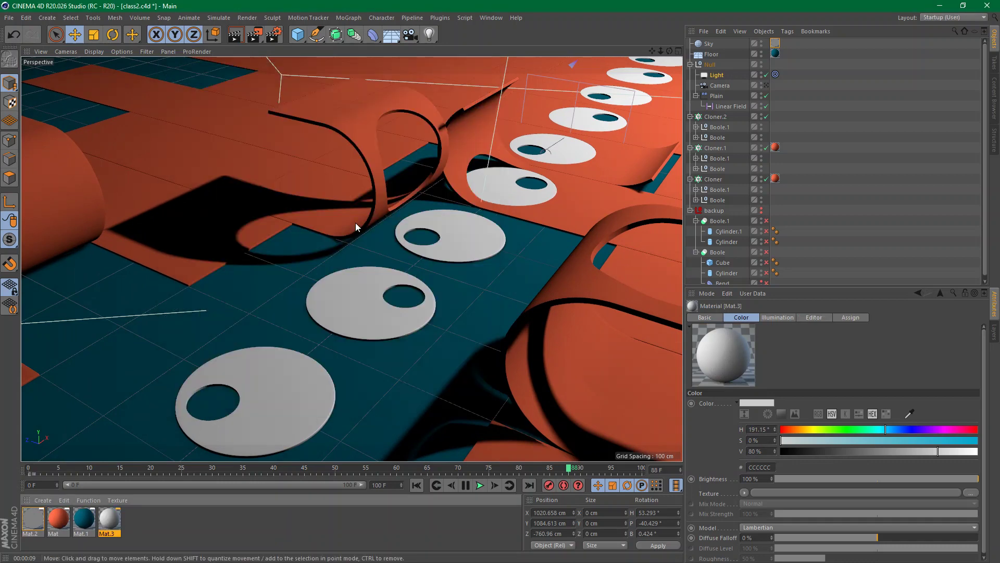
left_click_drag(113, 516, 723, 118)
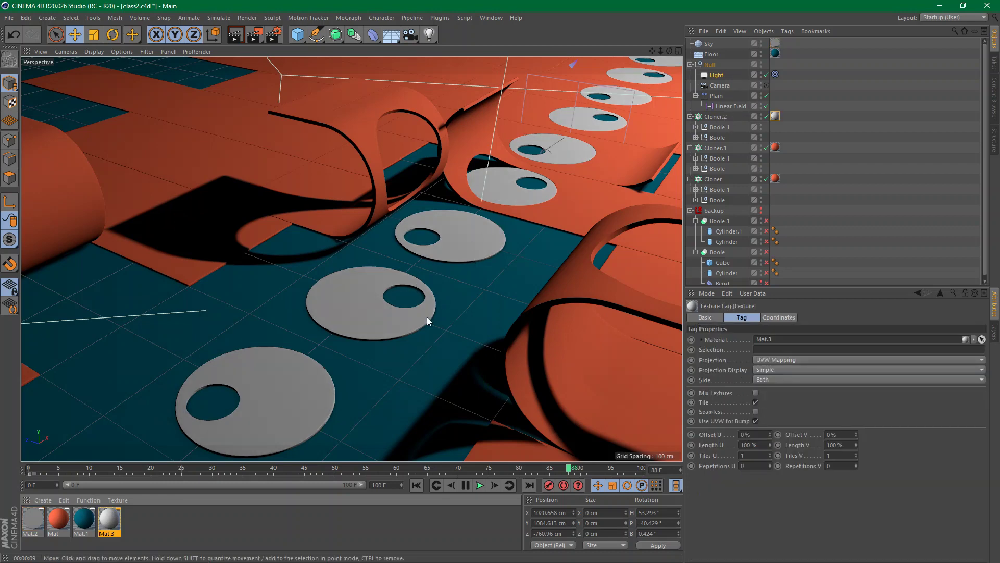
Render a viewport preview of the coloured scene and reduce the light's falloff radius to about 682 cm
left_click(236, 36)
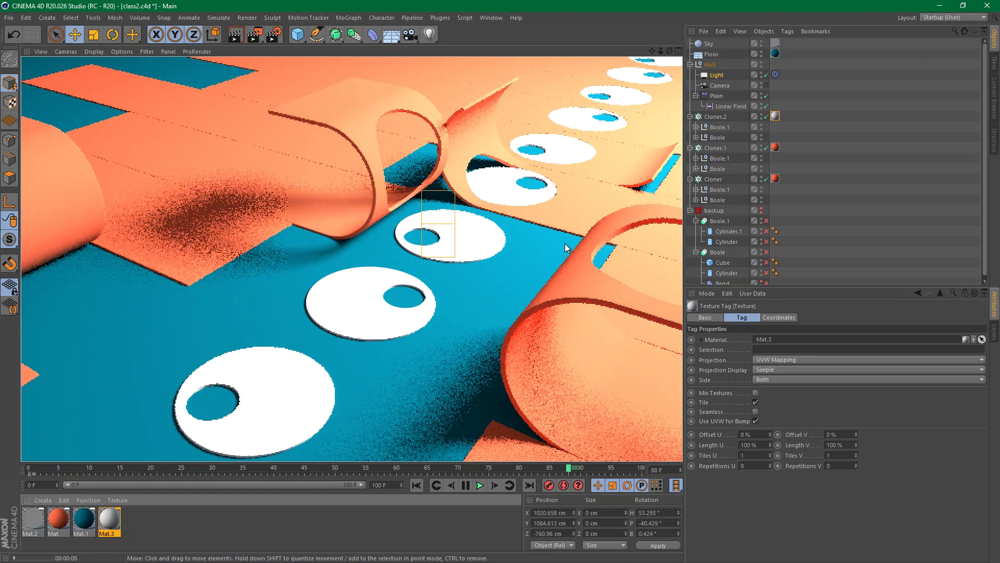
left_click(716, 75)
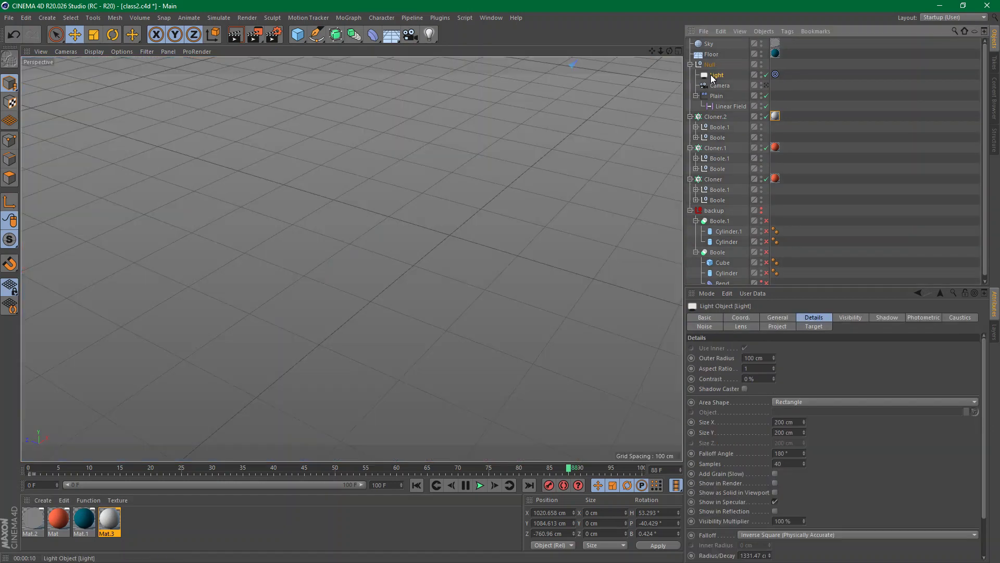
right_click_drag(500, 162, 422, 174, "alt")
middle_click_drag(539, 102, 463, 201, "alt")
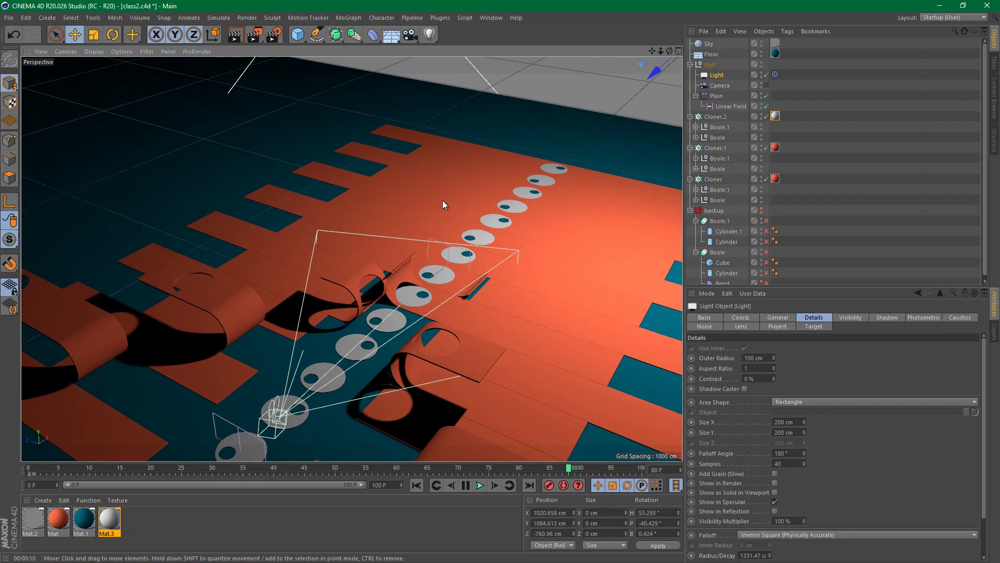
right_click_drag(442, 200, 358, 223, "alt")
left_click_drag(250, 408, 405, 287)
right_click_drag(414, 251, 567, 176, "alt")
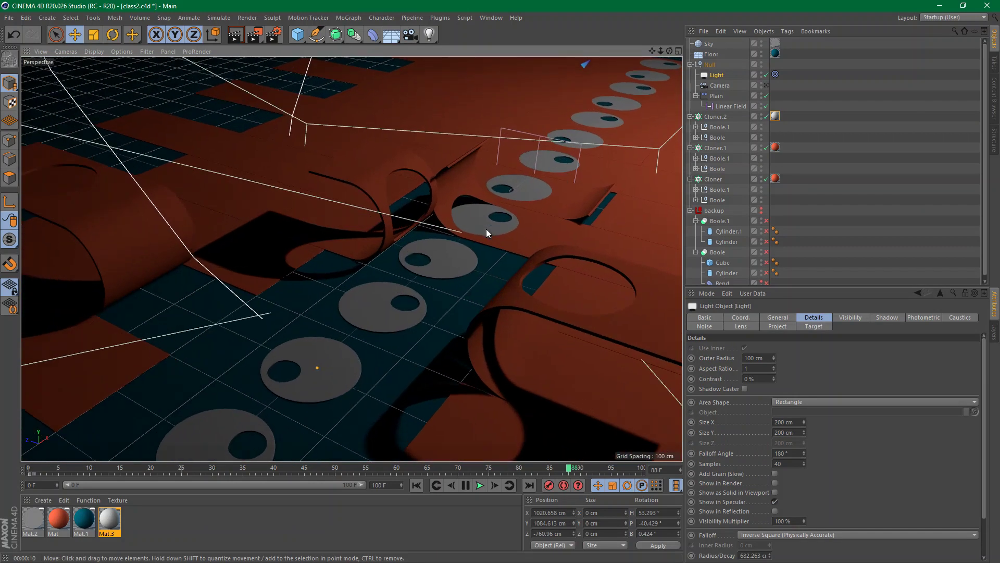
Render a low-angle preview of the strips, then look through the scene camera and render its view
left_click_drag(485, 230, 488, 208, "alt")
key("ctrl+r")
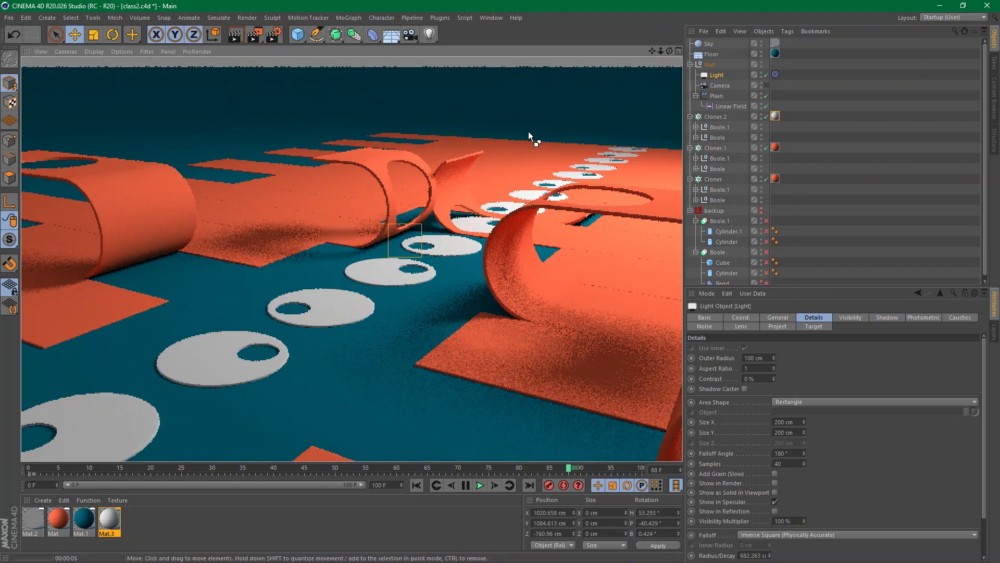
left_click(766, 86)
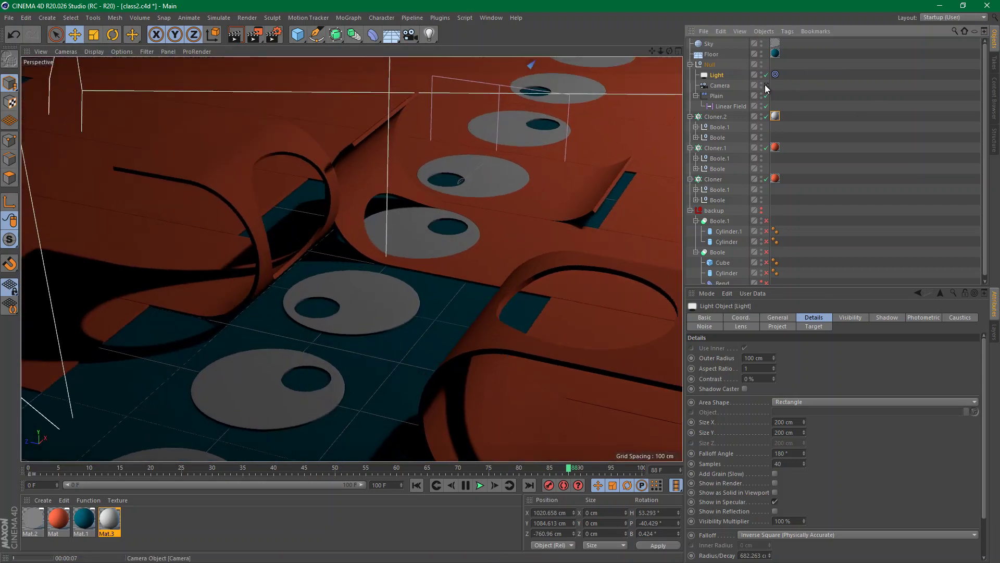
left_click(237, 36)
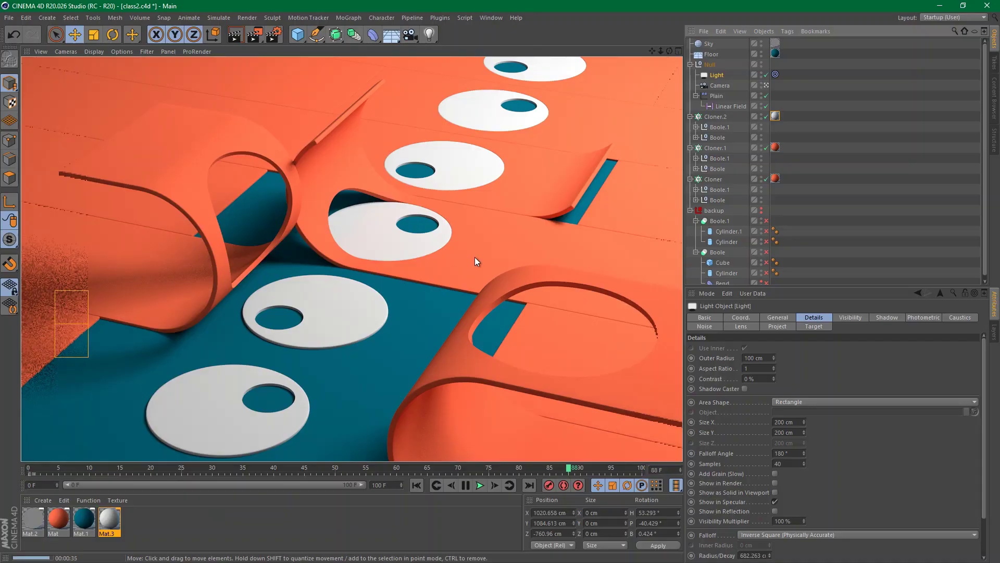
Lower the Floor to Y -2.5 cm and render the camera view again
left_click(712, 356)
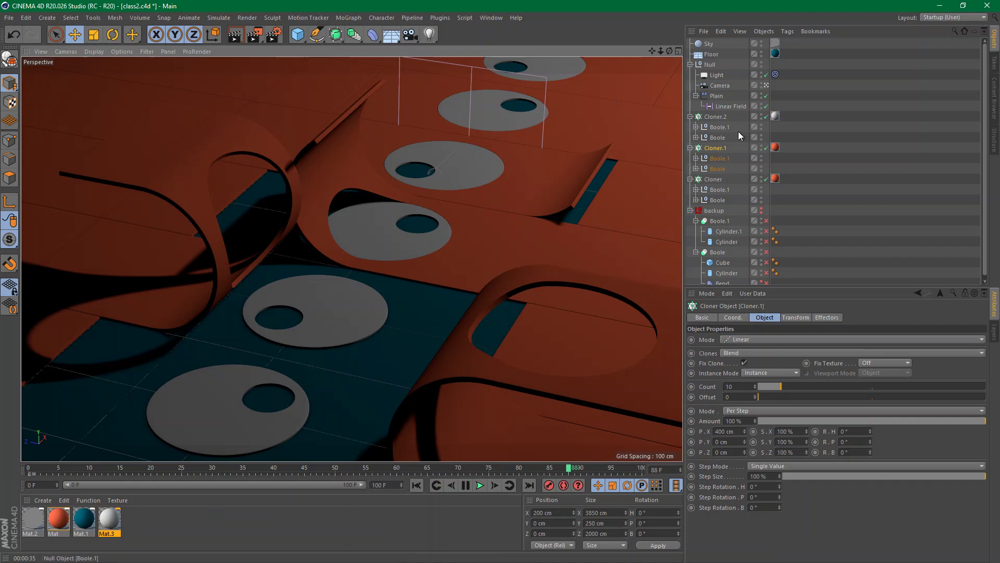
left_click(711, 54)
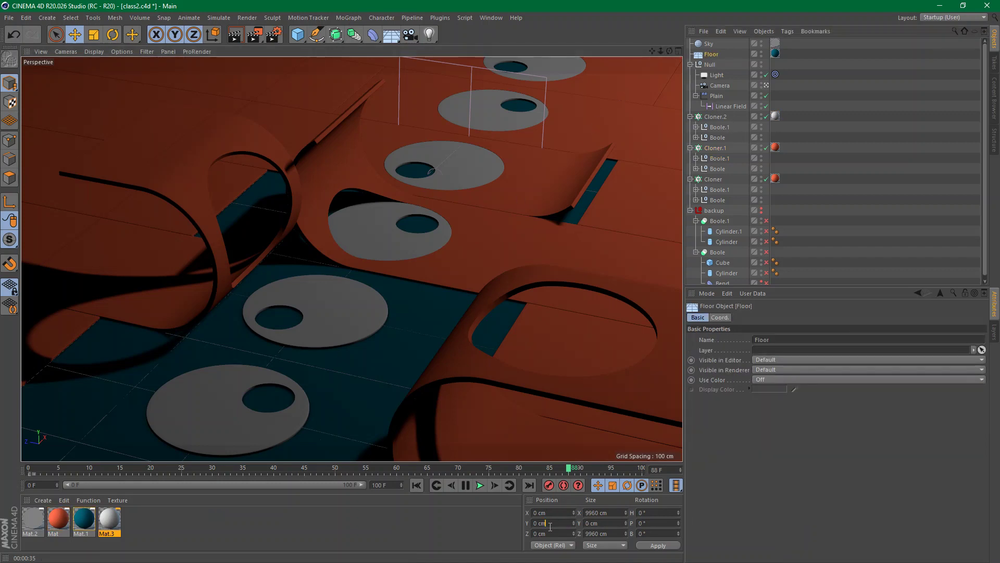
type("-2.5")
key("Return")
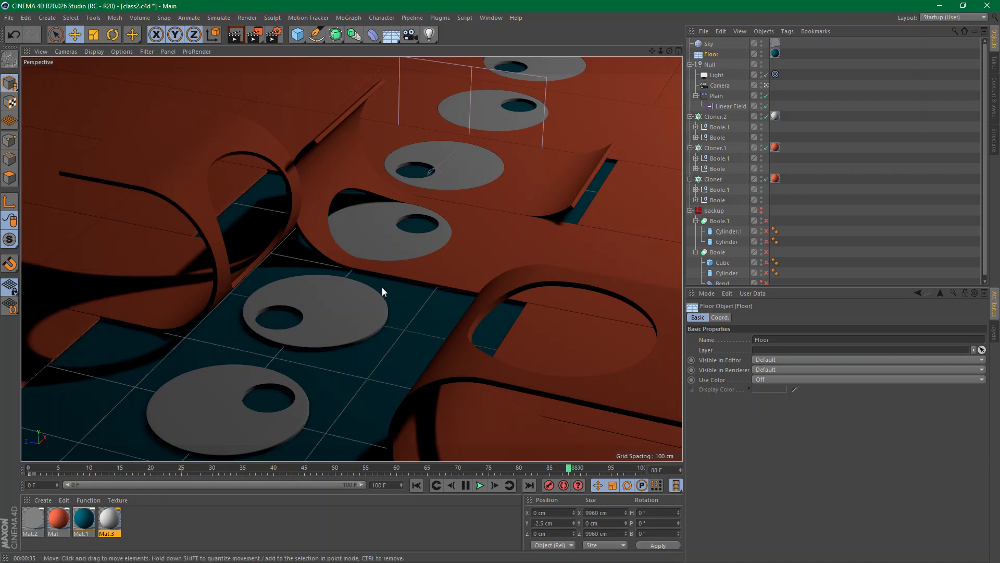
left_click(236, 35)
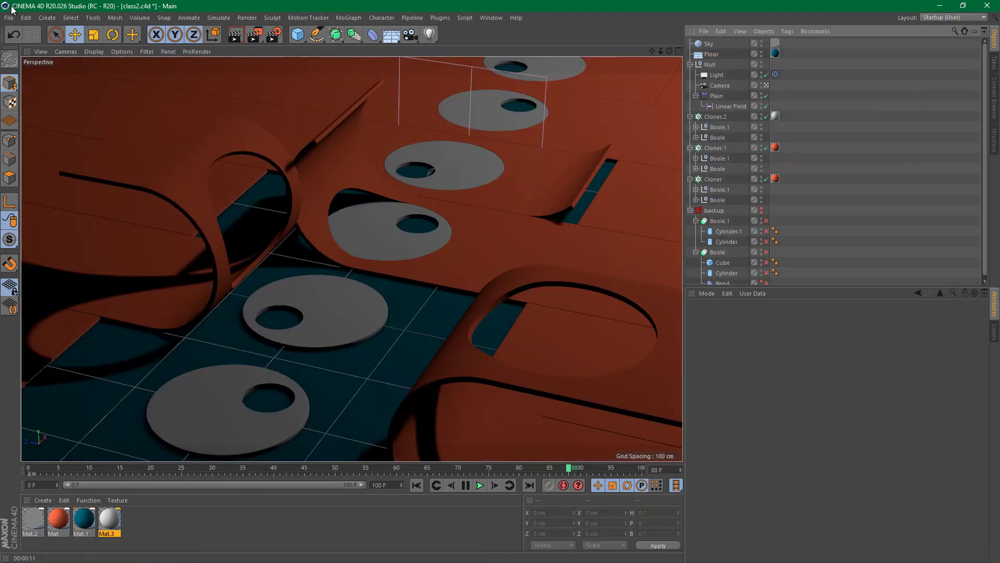
Revert the project to its saved version, discarding the current changes
left_click(9, 17)
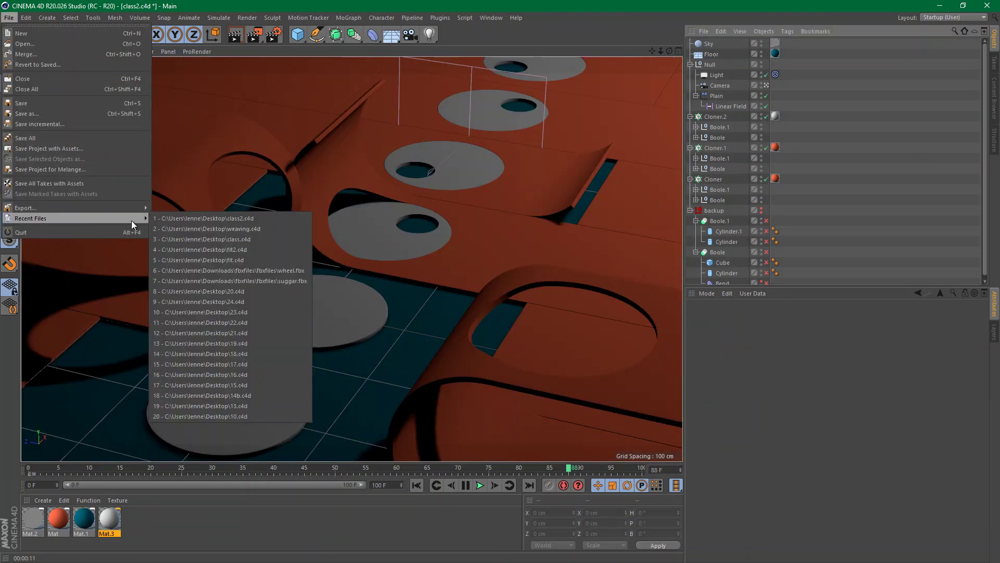
left_click(61, 63)
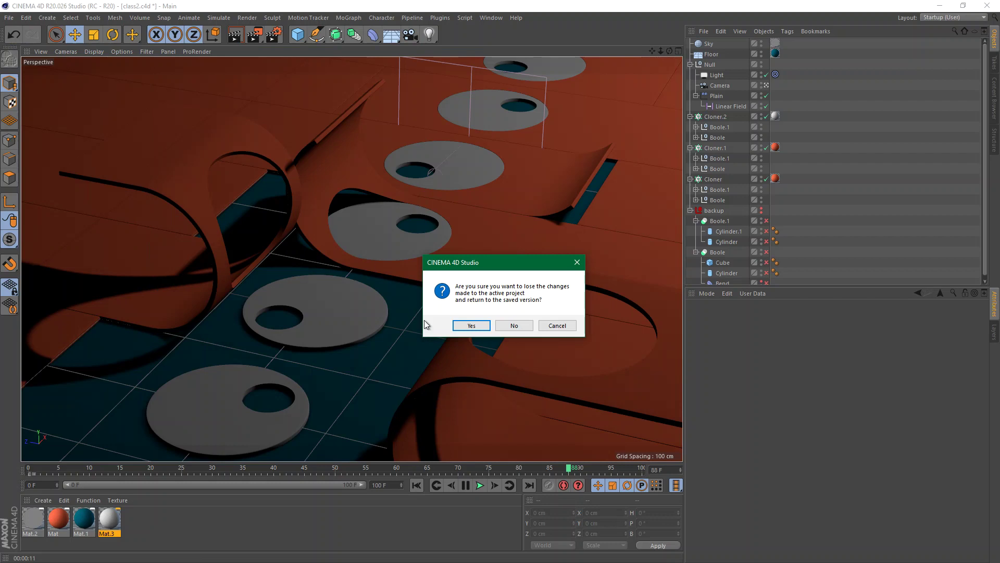
left_click(471, 325)
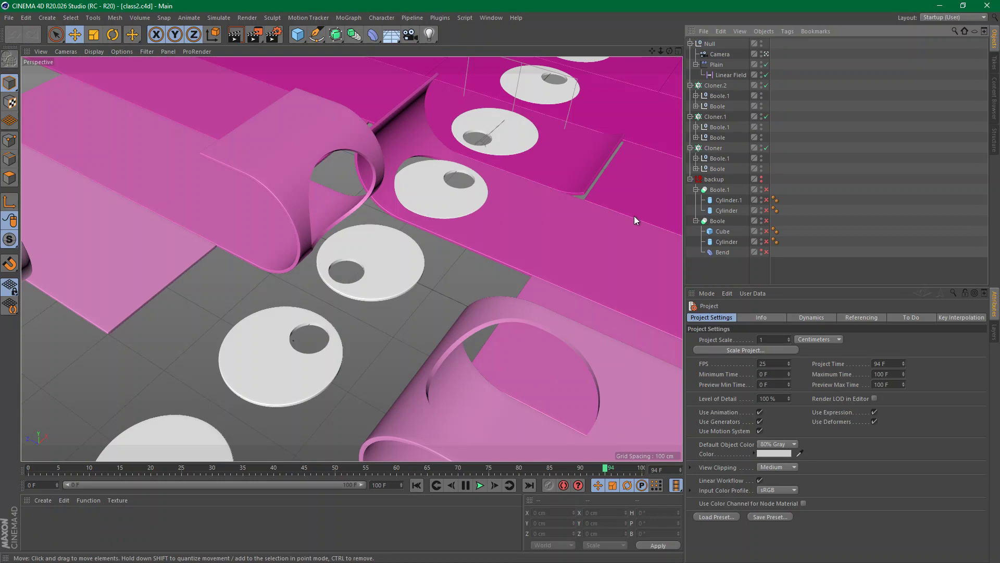
Add a Floor object and leave the scene camera's view to see all the strips
left_click(391, 35)
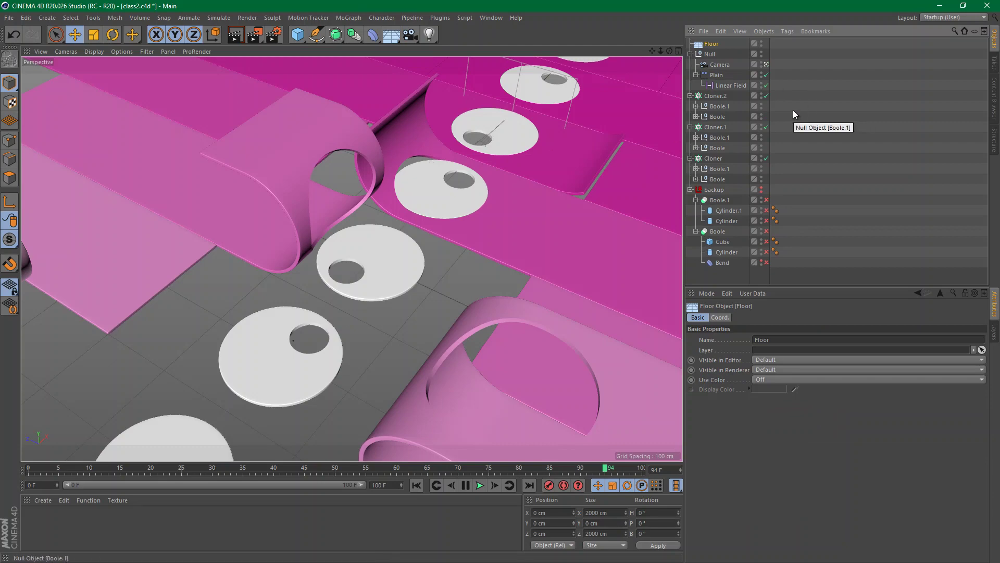
left_click(767, 64)
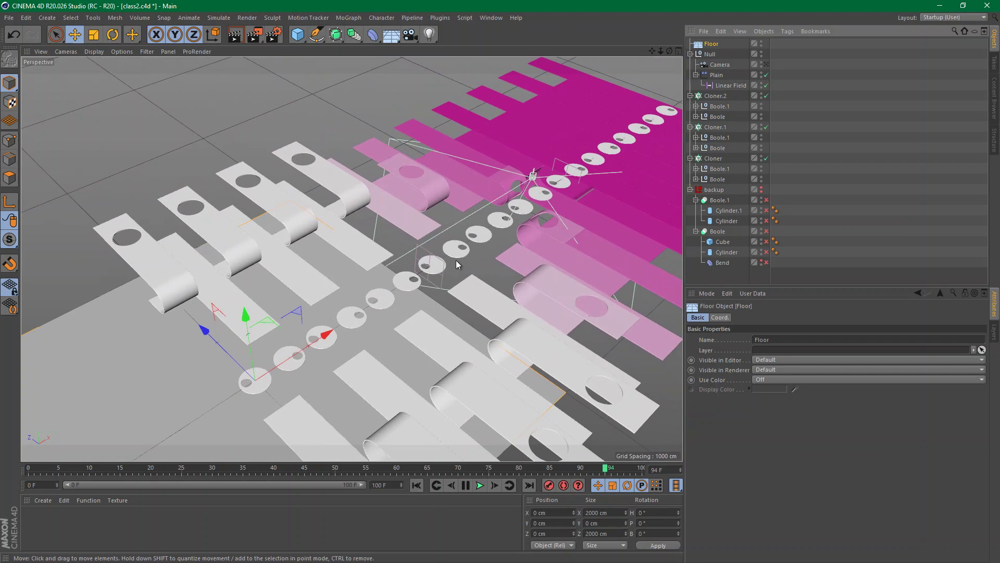
scroll(457, 265, "down", 5)
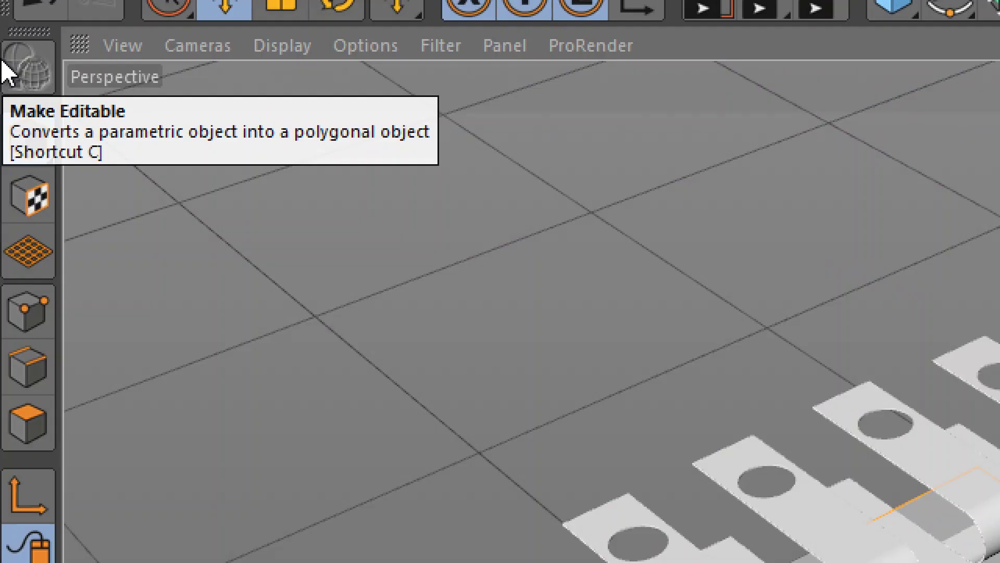
Switch to Object mode and scale the Floor up to about 11718 cm in X and Z
left_click(29, 148)
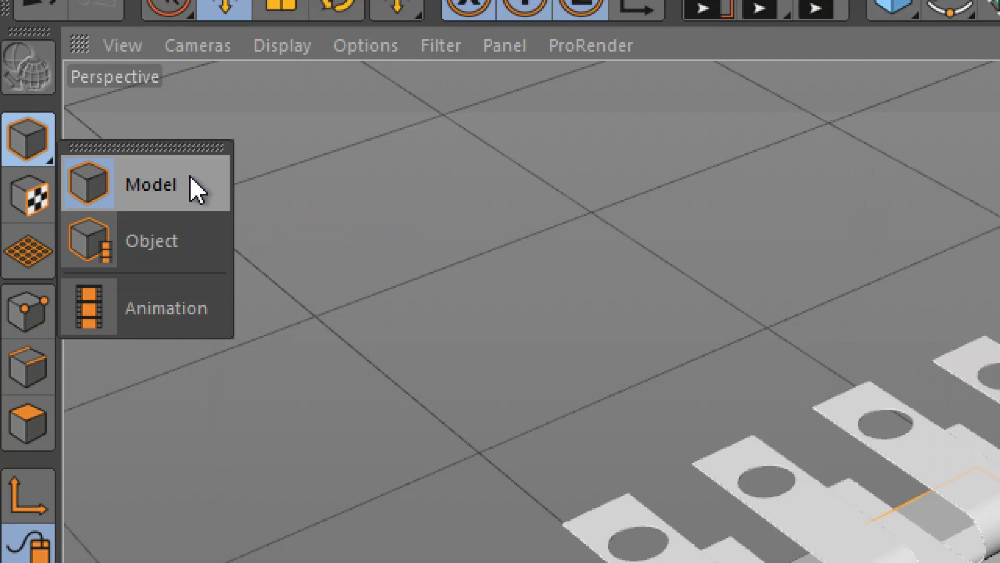
left_click(194, 251)
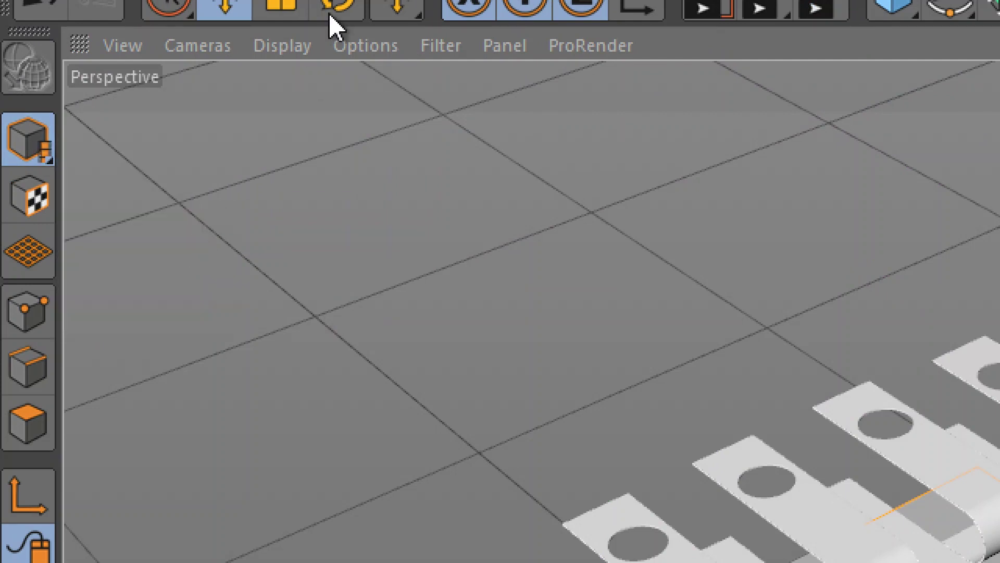
left_click(281, 50)
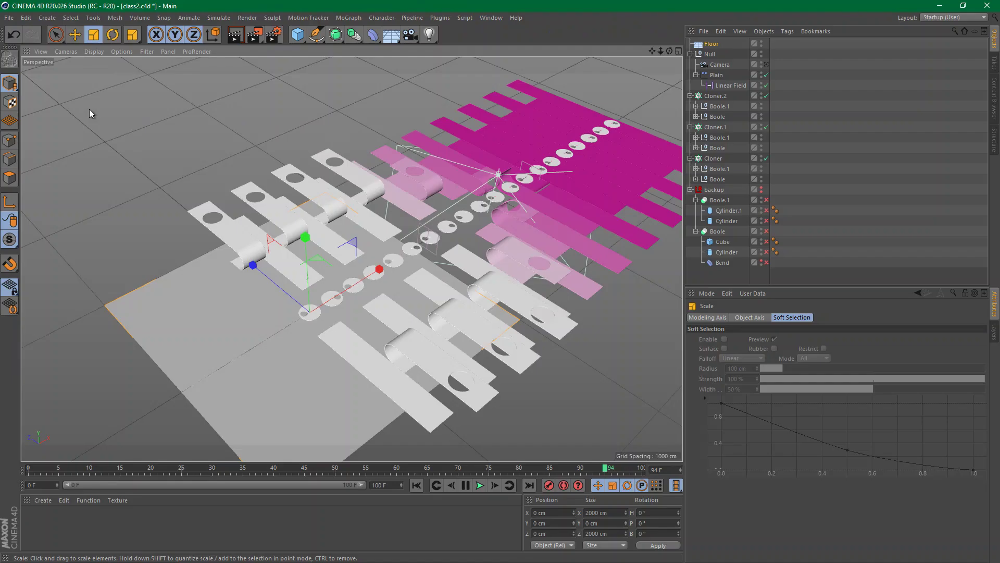
left_click_drag(377, 357, 630, 358)
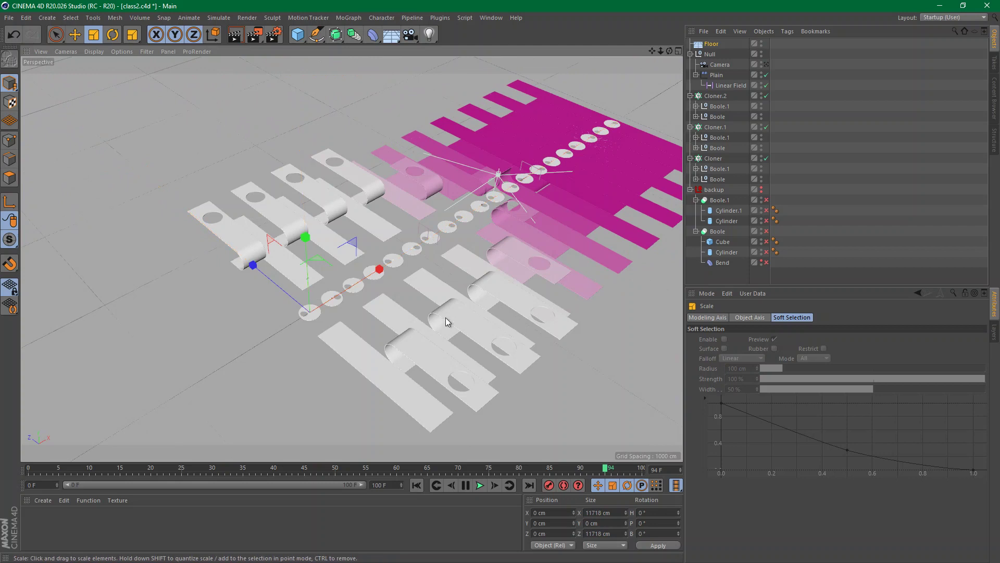
Return to frame 0, add a Sky object and render a preview from a lower viewing angle
left_click(416, 485)
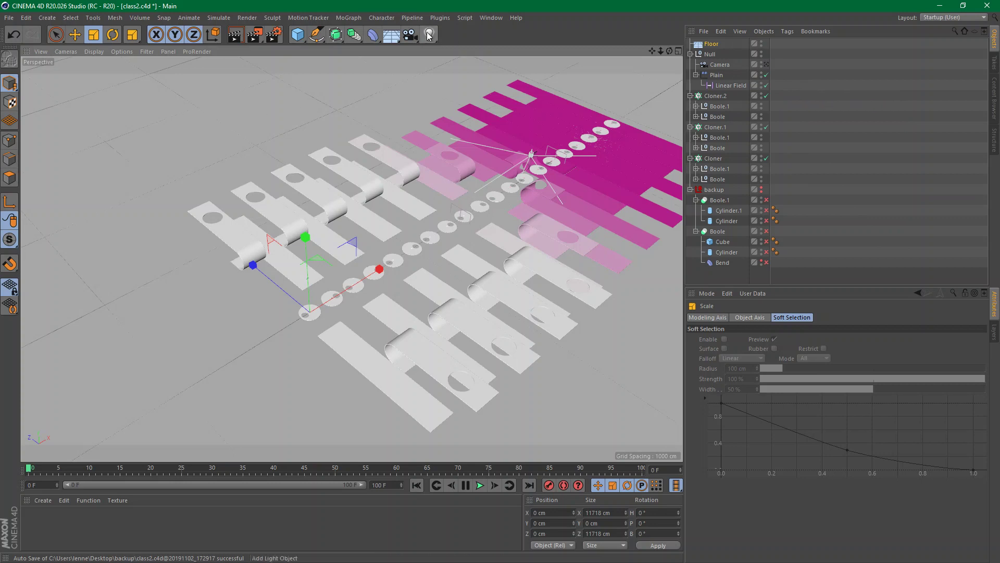
left_click_drag(428, 35, 437, 68)
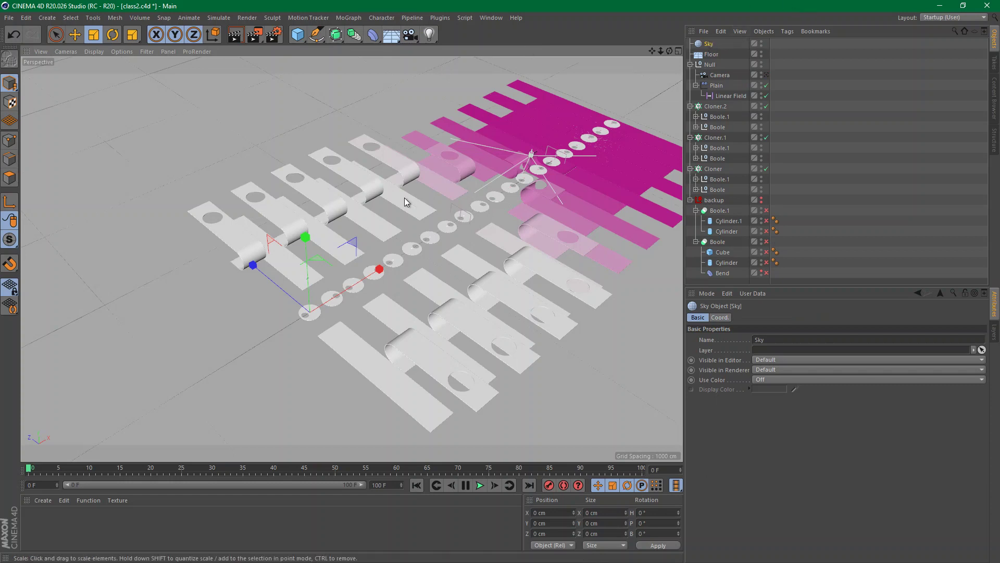
left_click_drag(446, 228, 465, 212, "alt")
middle_click_drag(465, 212, 425, 233, "alt")
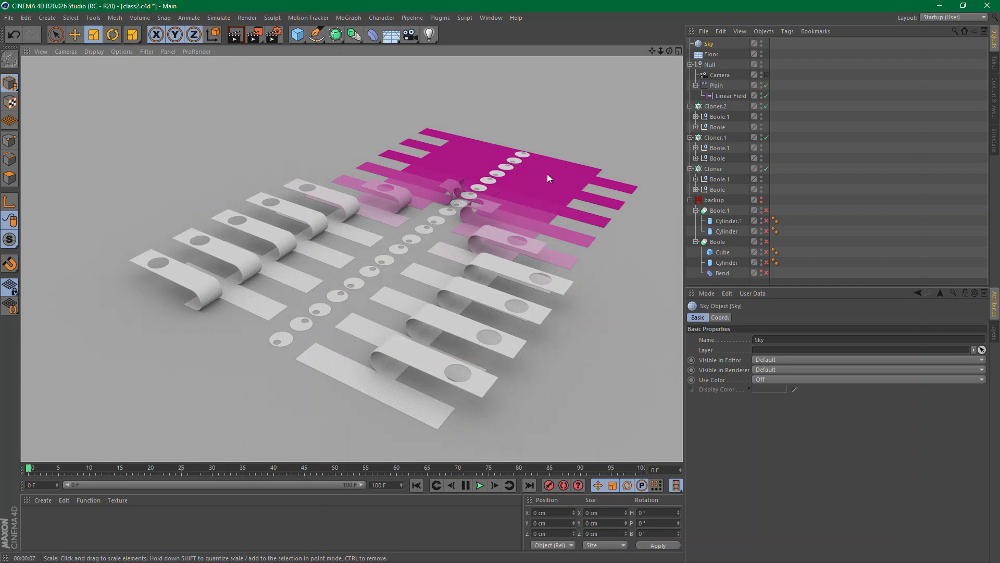
Add an area light and place it inside the Null above the Camera
left_click(429, 34)
left_click(541, 67)
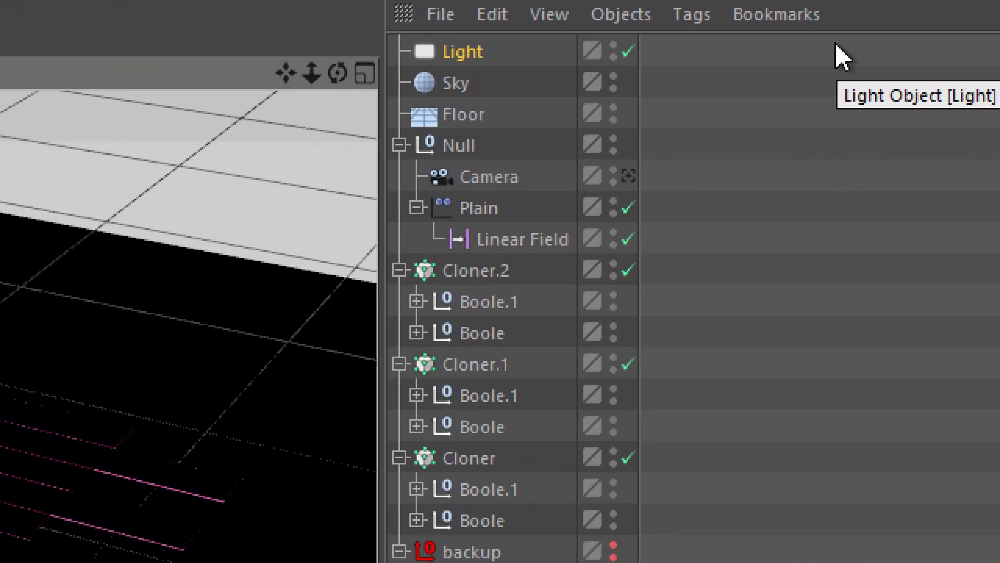
left_click_drag(474, 60, 461, 162)
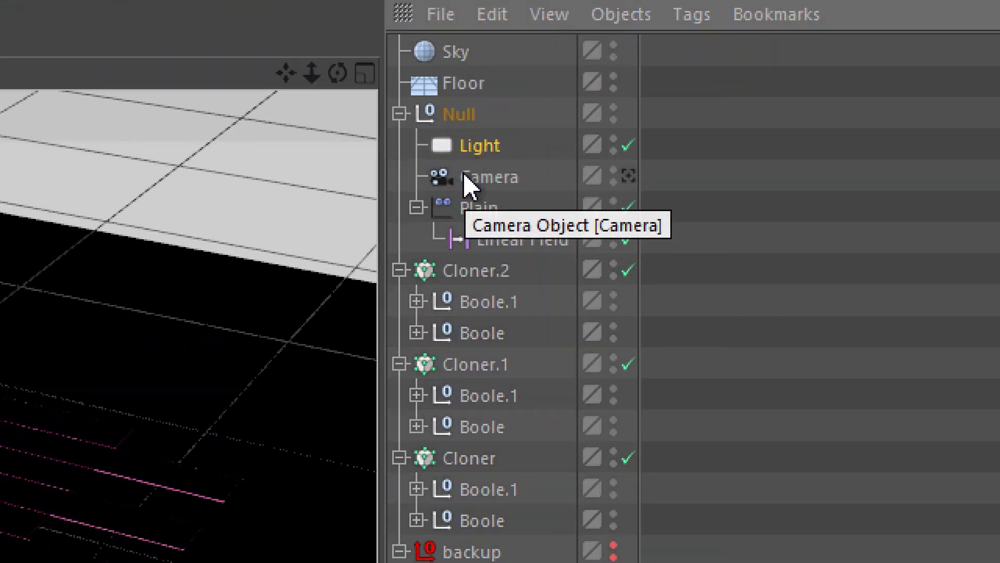
Add a Target tag to the Light in the Null
right_click(488, 150)
mouse_move(797, 190)
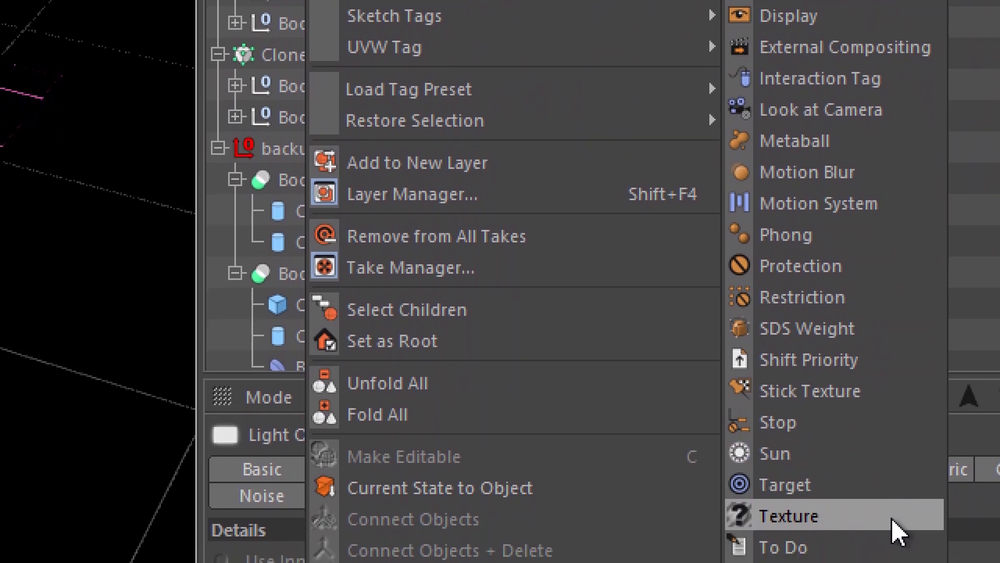
left_click(895, 487)
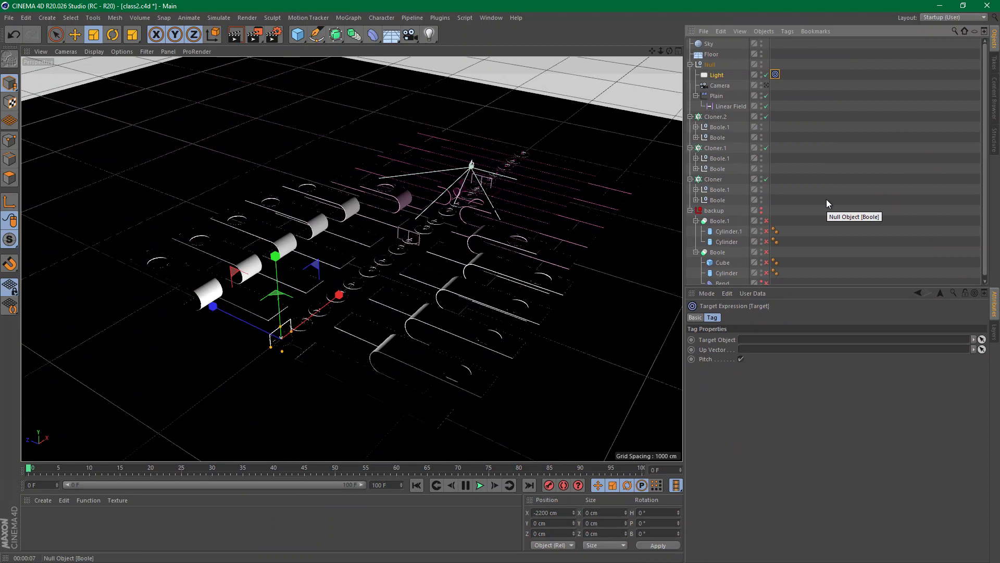
right_click(706, 76)
mouse_move(782, 88)
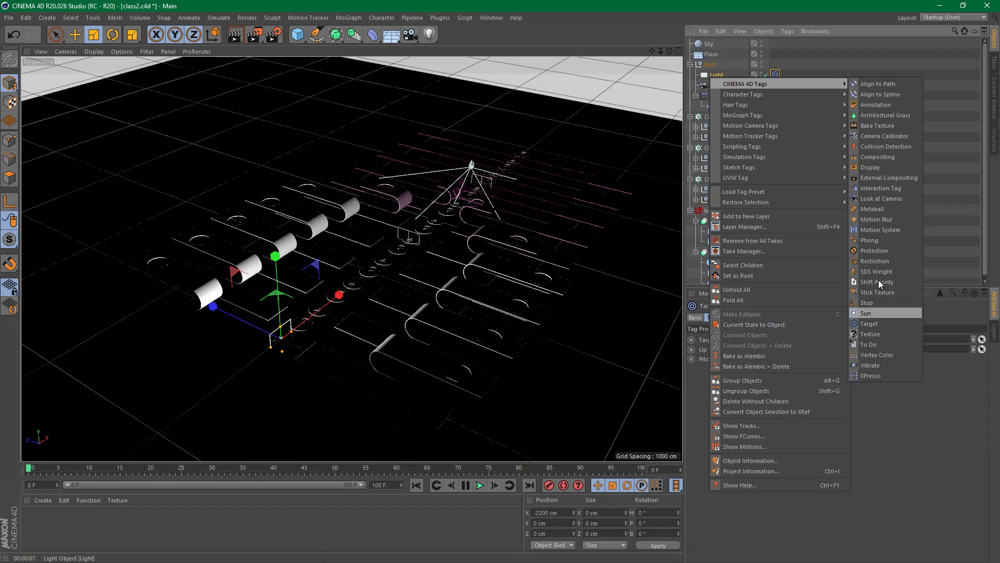
left_click(821, 57)
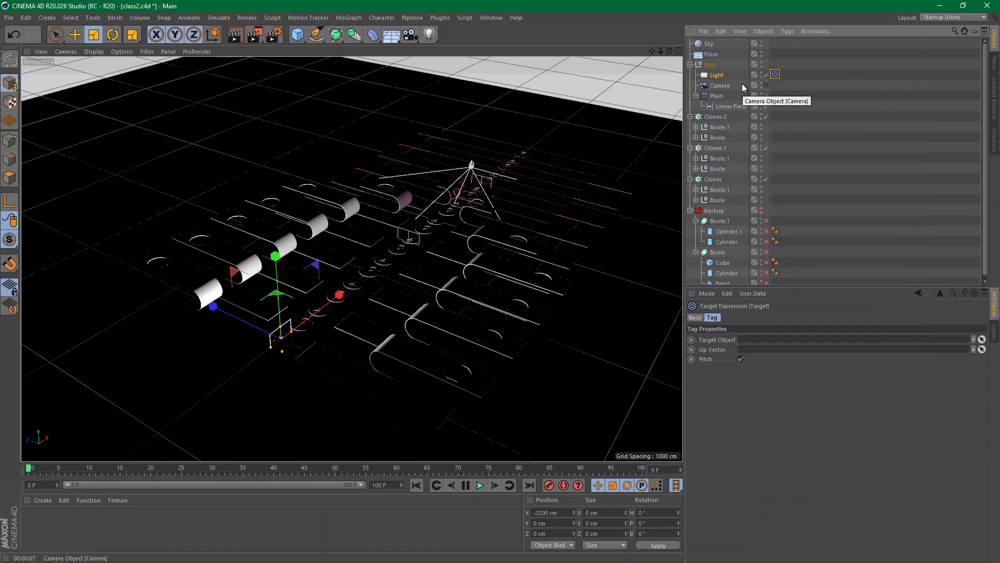
Set the Light's shadow type to Area
left_click(710, 77)
left_click(778, 318)
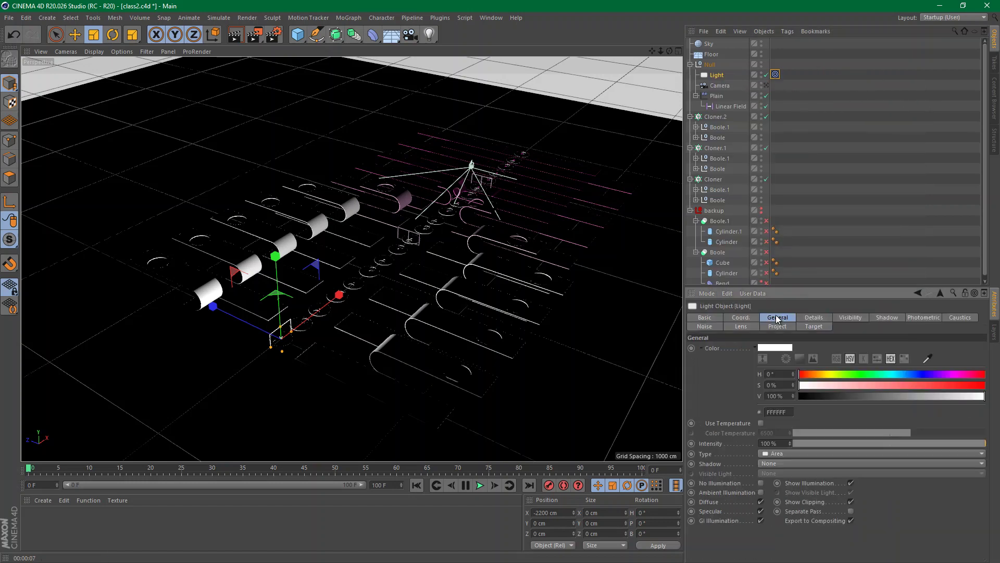
left_click(770, 464)
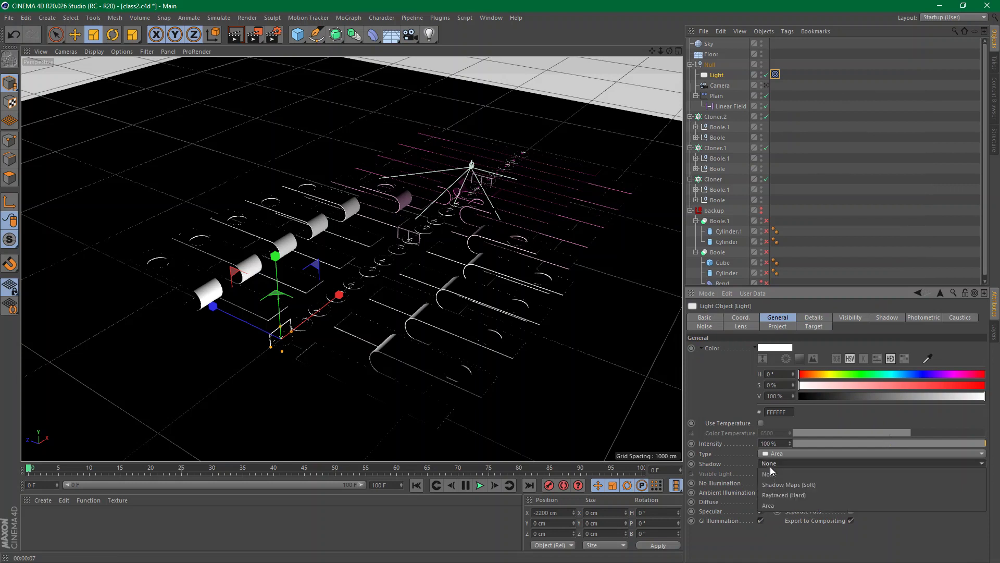
left_click(772, 506)
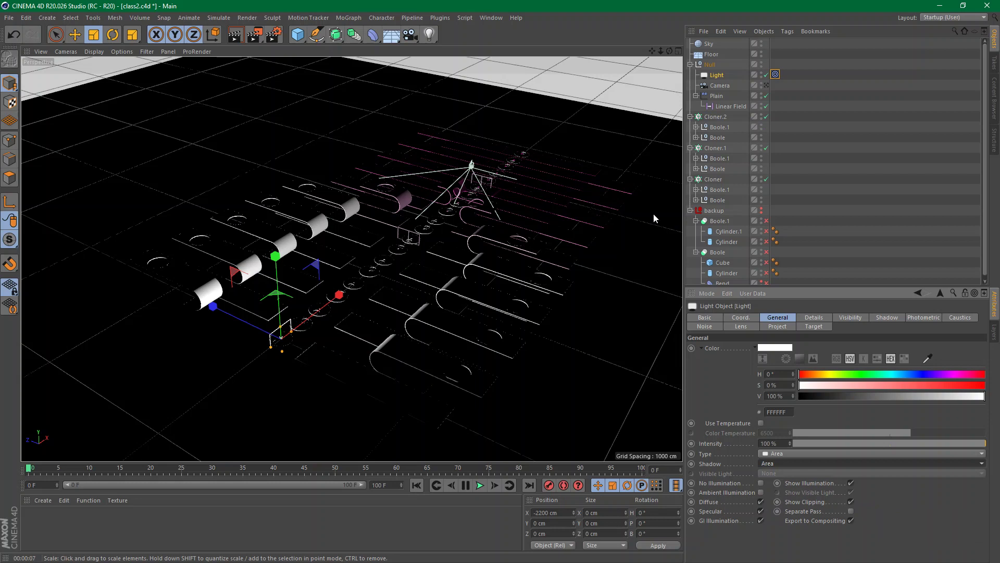
Assign the Plain effector as the target object of the Light's Target tag
left_click(775, 74)
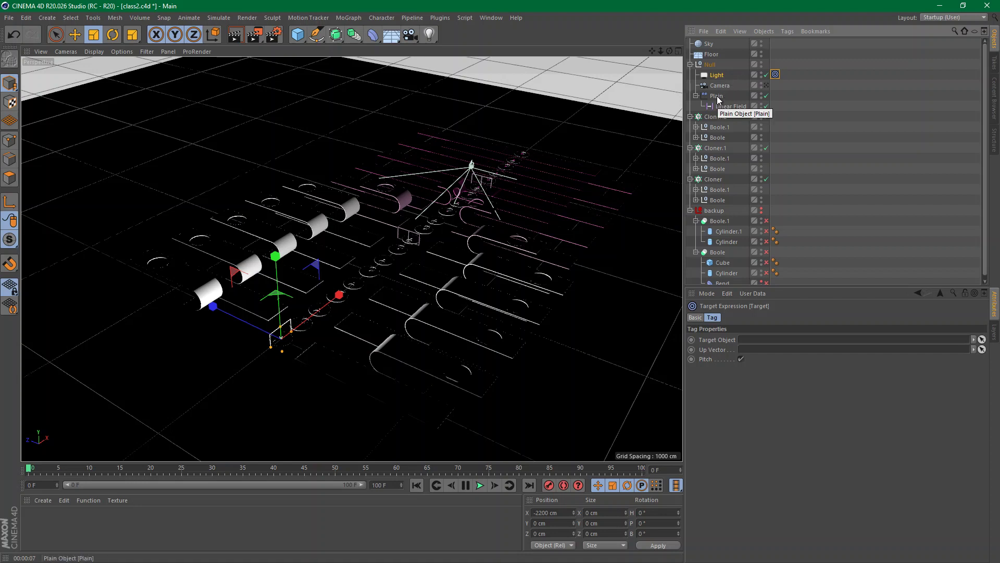
left_click_drag(717, 99, 755, 346)
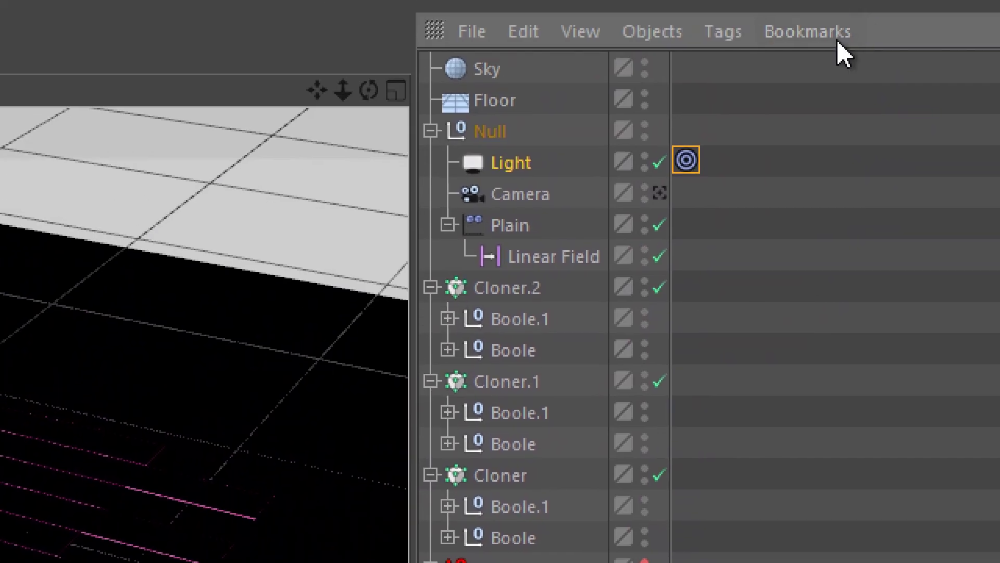
left_click(557, 256)
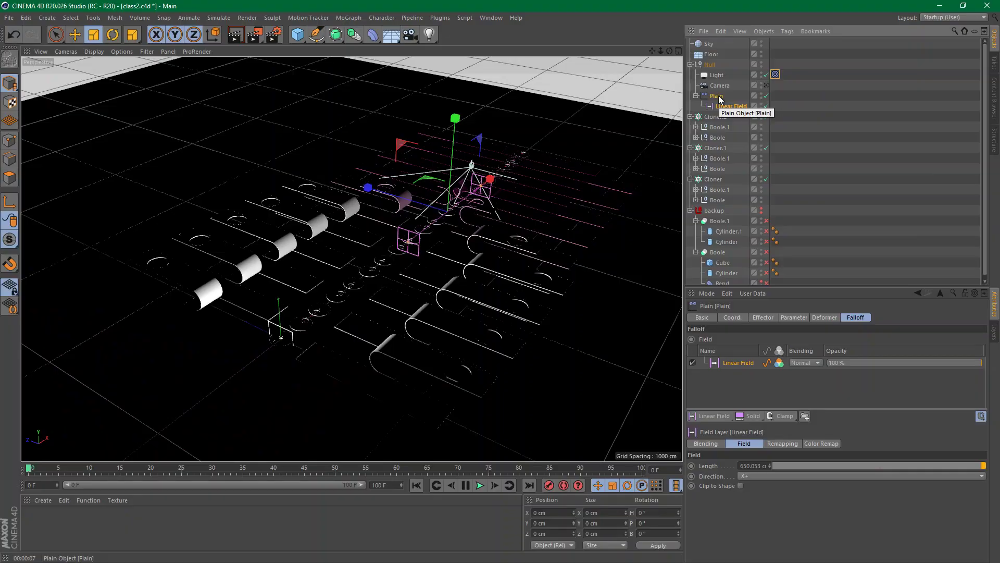
left_click(775, 74)
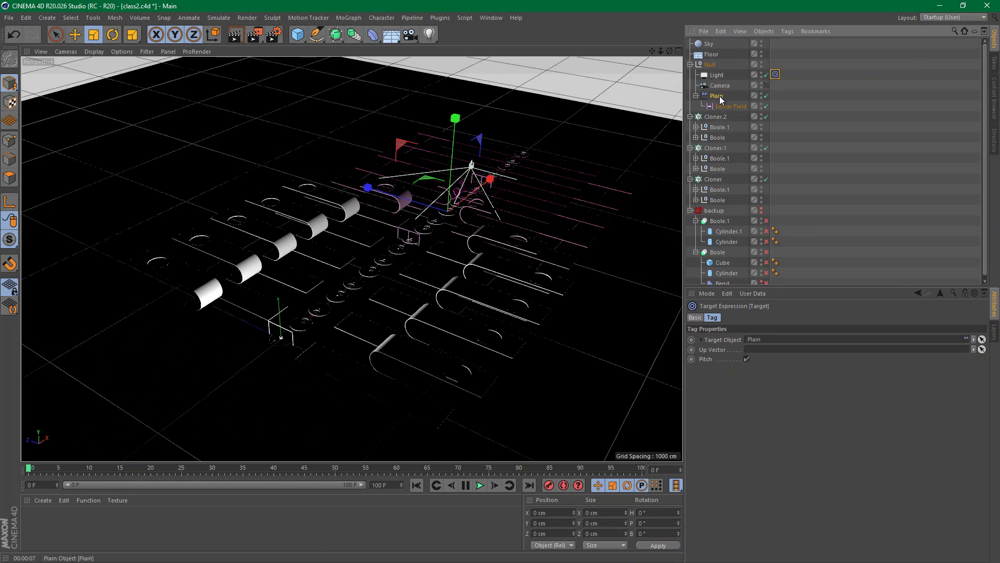
left_click_drag(717, 96, 768, 345)
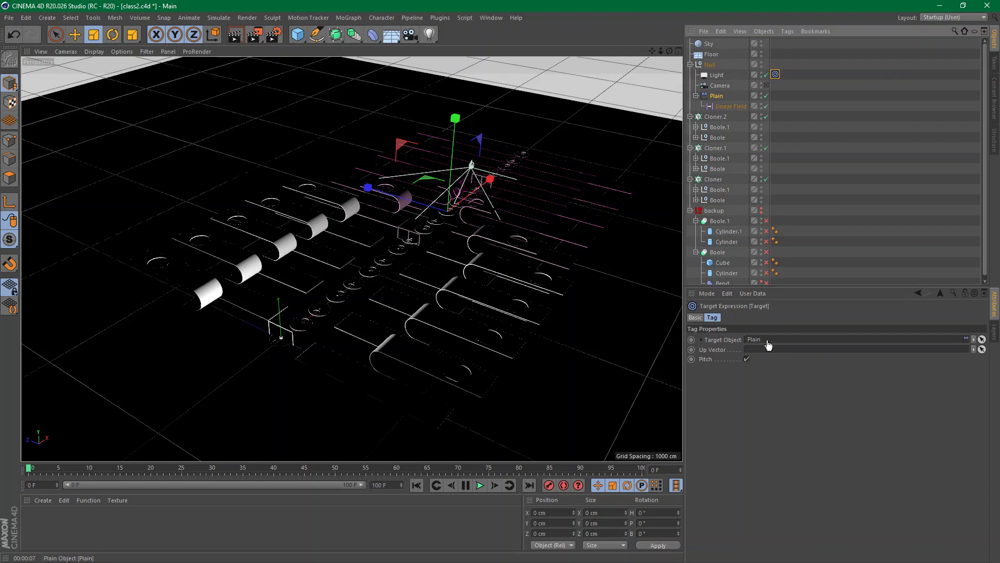
left_click_drag(768, 345, 768, 344)
Raise the Light above the strips to about X -679, Y 1090, Z -978 cm
left_click(716, 76)
key("e")
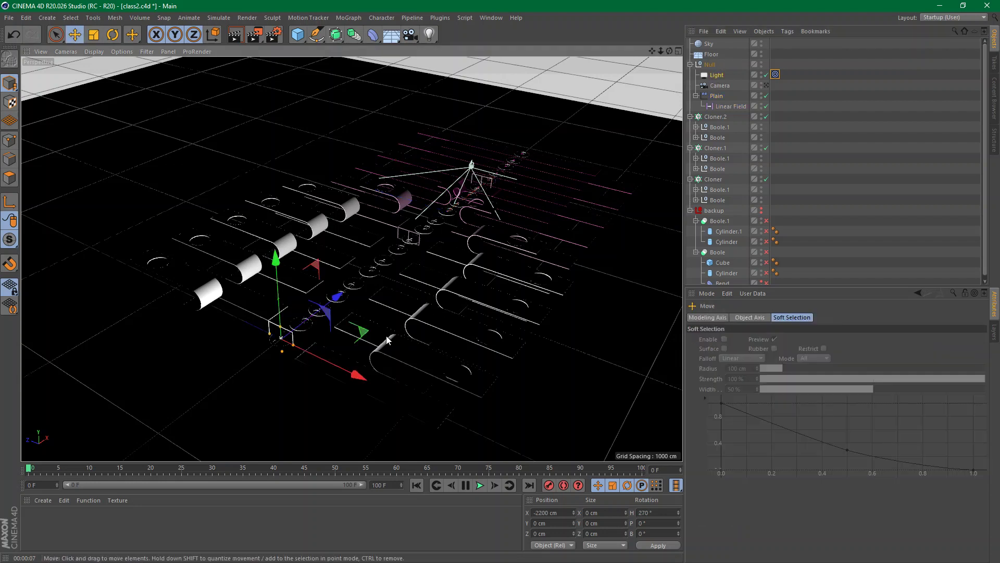
left_click_drag(388, 340, 646, 144)
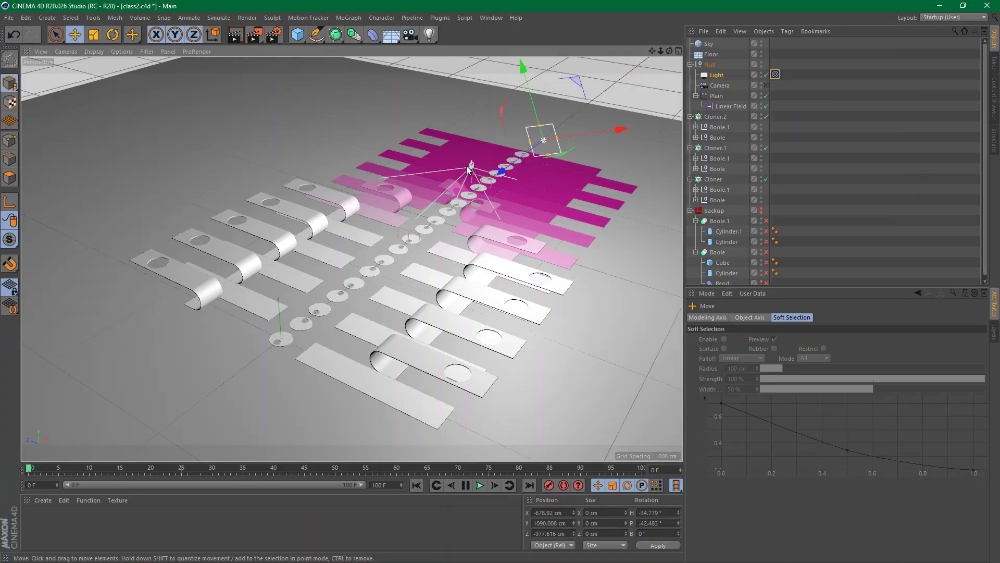
Delete the Light's Target tag and move the Light to about X -1161, Y 842, Z 70 cm
mouse_move(468, 170)
left_mouse_down("alt")
mouse_move(610, 267)
mouse_move(421, 261)
mouse_move(358, 236)
mouse_move(629, 271)
mouse_move(360, 218)
mouse_move(416, 261)
mouse_move(632, 182)
mouse_move(363, 248)
mouse_move(508, 241)
mouse_move(413, 312)
left_mouse_up("alt")
left_click(775, 75)
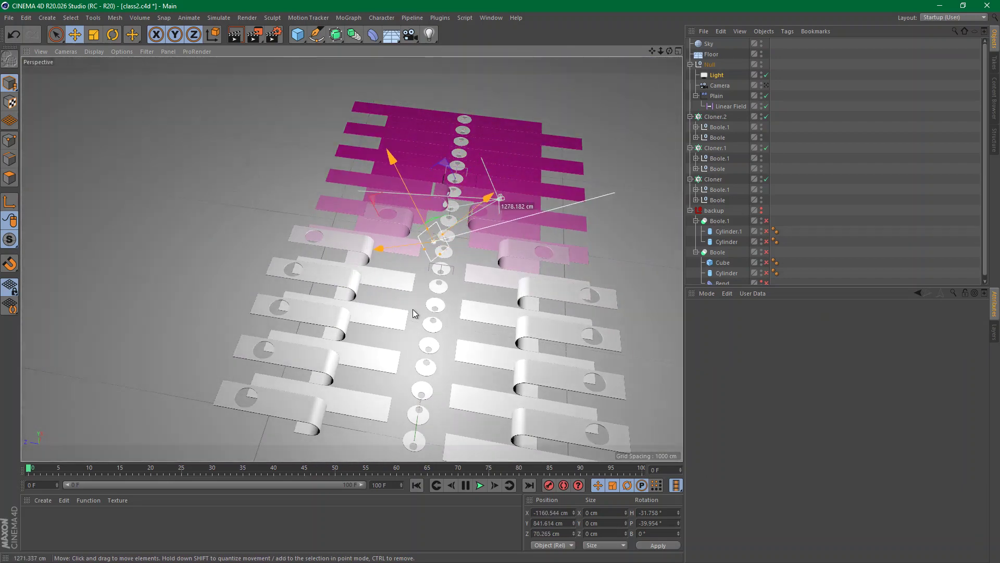
left_click_drag(415, 313, 414, 312)
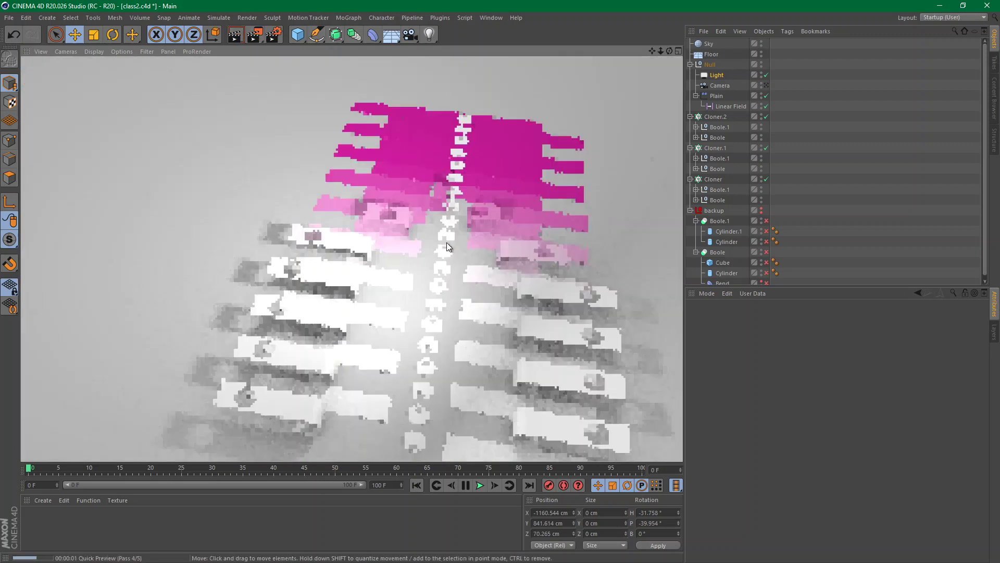
Hide the Sky and render a preview with the Light moved to about X 643, Y 727, Z -379 cm
left_click(761, 44, "ctrl")
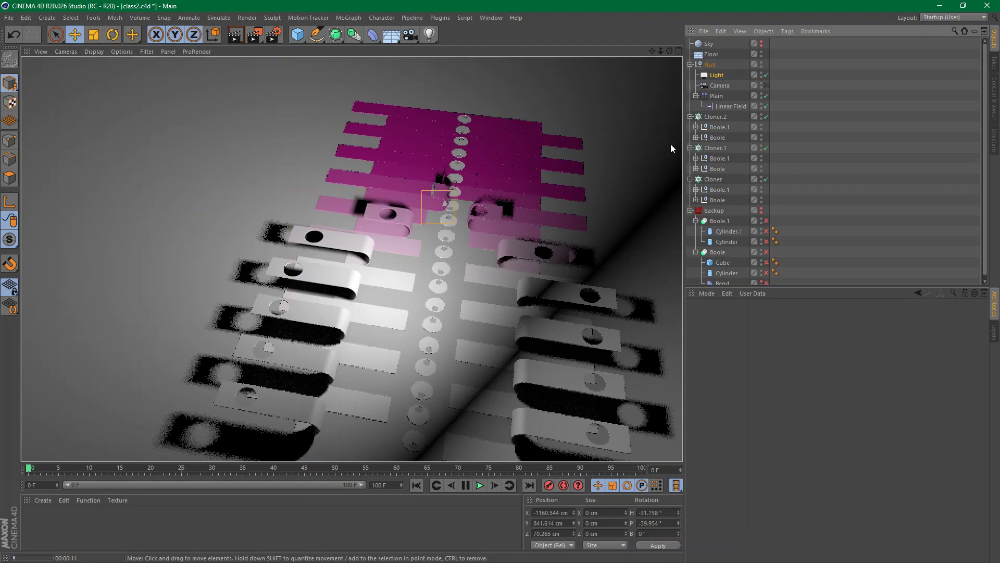
left_click(716, 75)
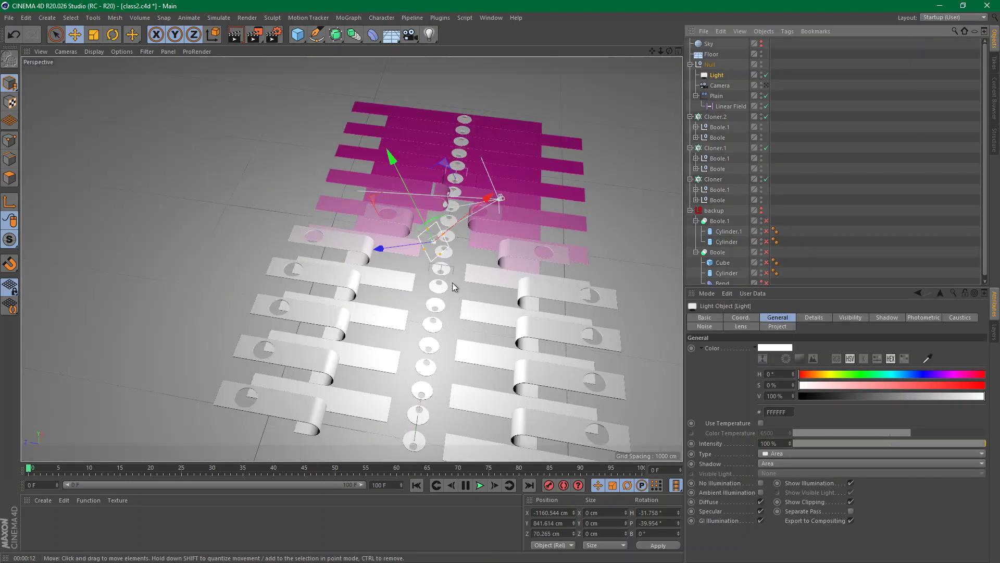
left_click_drag(455, 279, 526, 139)
left_click_drag(504, 177, 436, 171, "alt")
left_click_drag(467, 113, 271, 94)
left_click(243, 36)
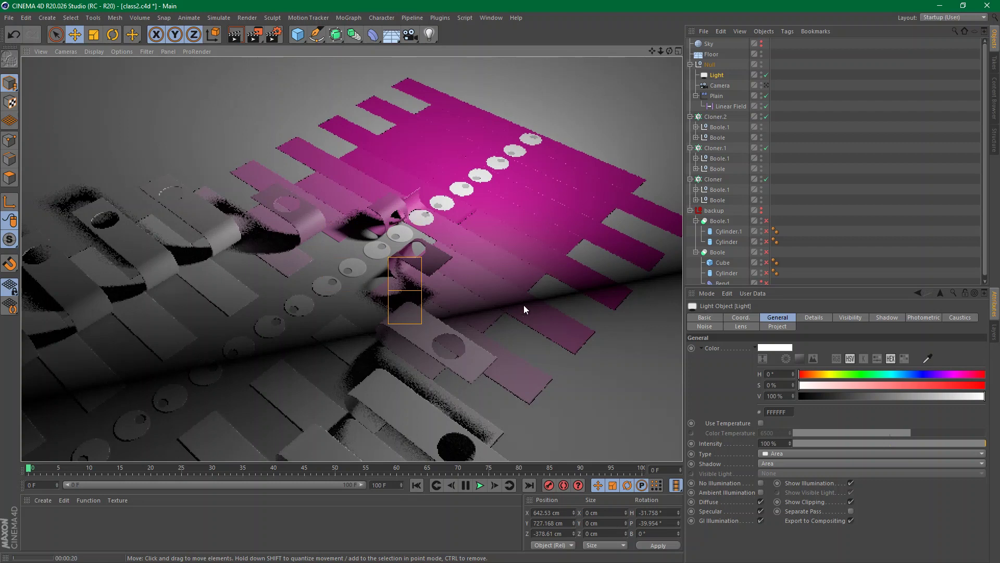
Add a Target tag to the Light and set the Plain effector as its Target Object
right_click(710, 78)
mouse_move(839, 87)
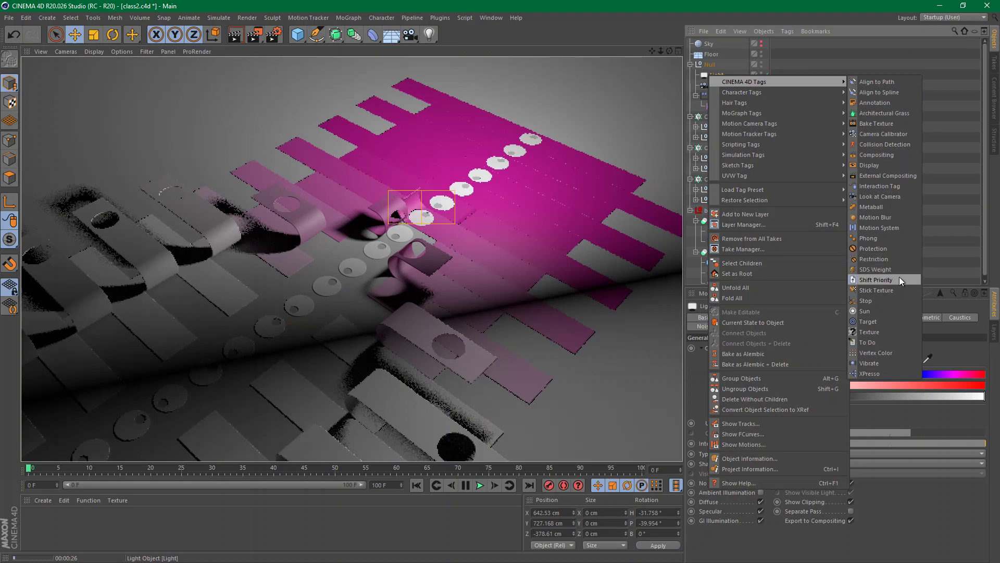
left_click(899, 325)
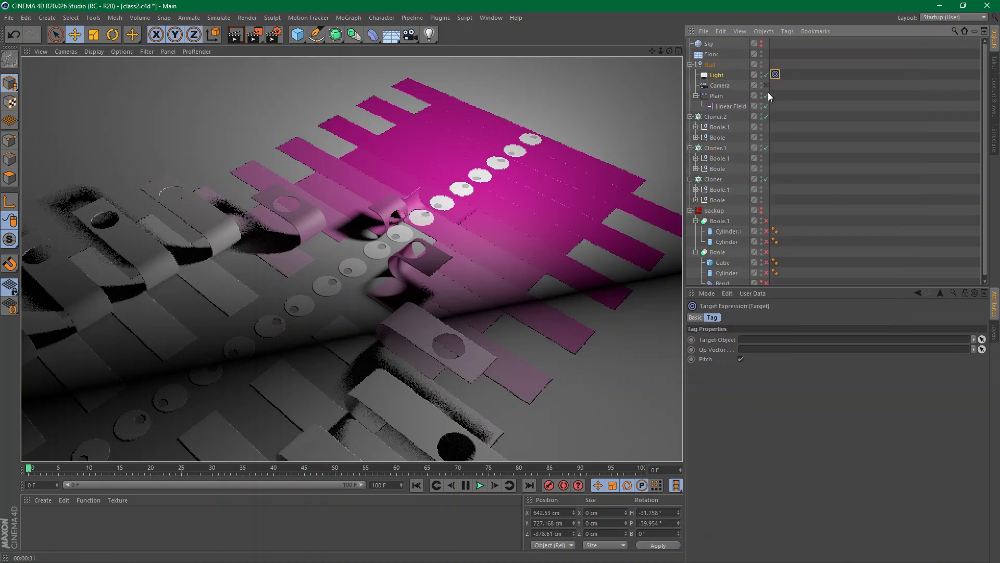
left_click_drag(721, 95, 760, 339)
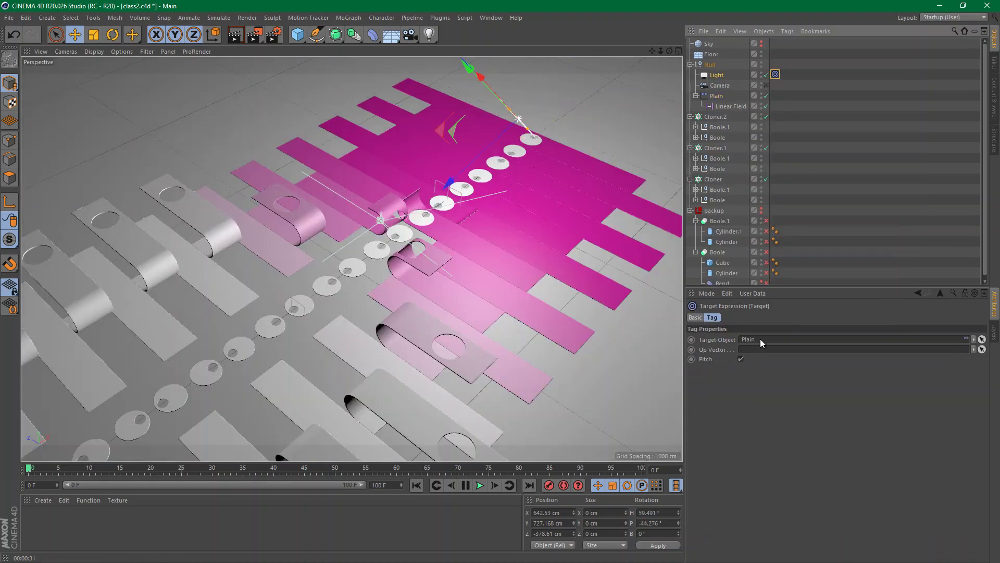
Move the Light to about X 711, Y 781, Z -369 cm above the strips
left_click_drag(520, 185, 336, 195)
left_click_drag(336, 195, 511, 167)
left_click_drag(511, 166, 511, 127, "alt")
left_click_drag(607, 133, 533, 134, "alt")
left_click_drag(348, 259, 521, 188, "alt")
left_click_drag(508, 292, 466, 269)
left_click_drag(335, 273, 372, 243, "alt")
Turn on the display of Shadows in the perspective viewport
scroll(372, 243, "up", 4)
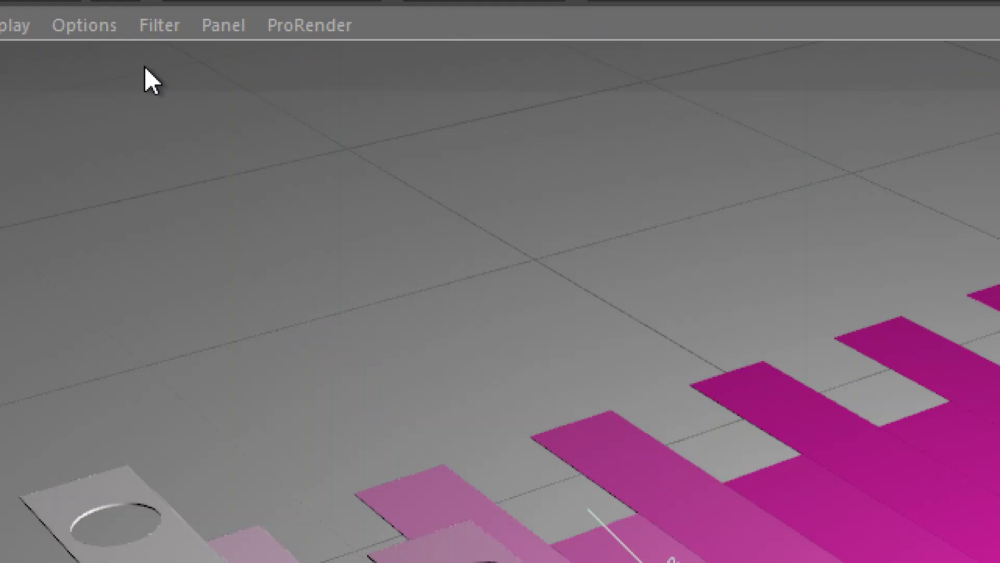
left_click(84, 25)
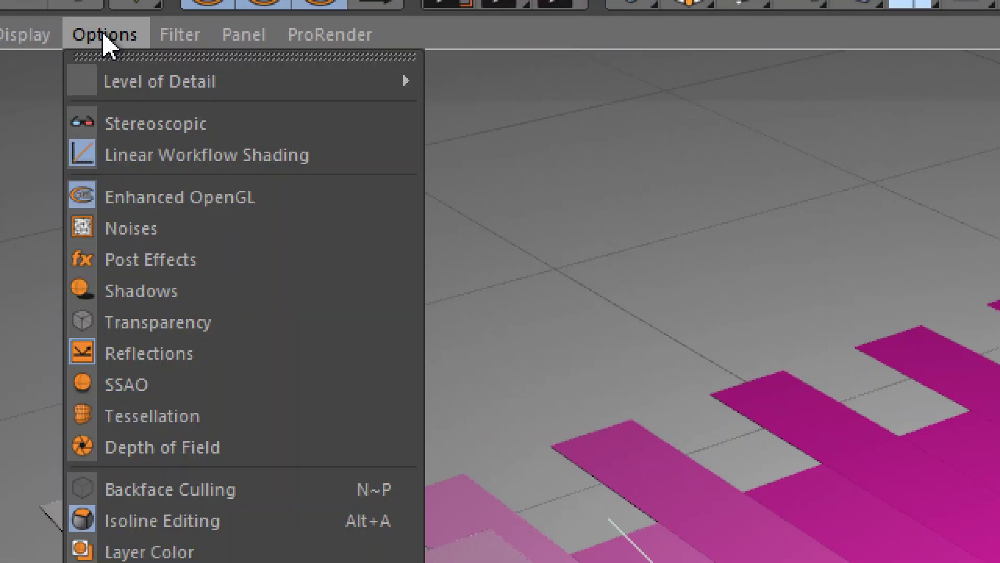
left_click(177, 291)
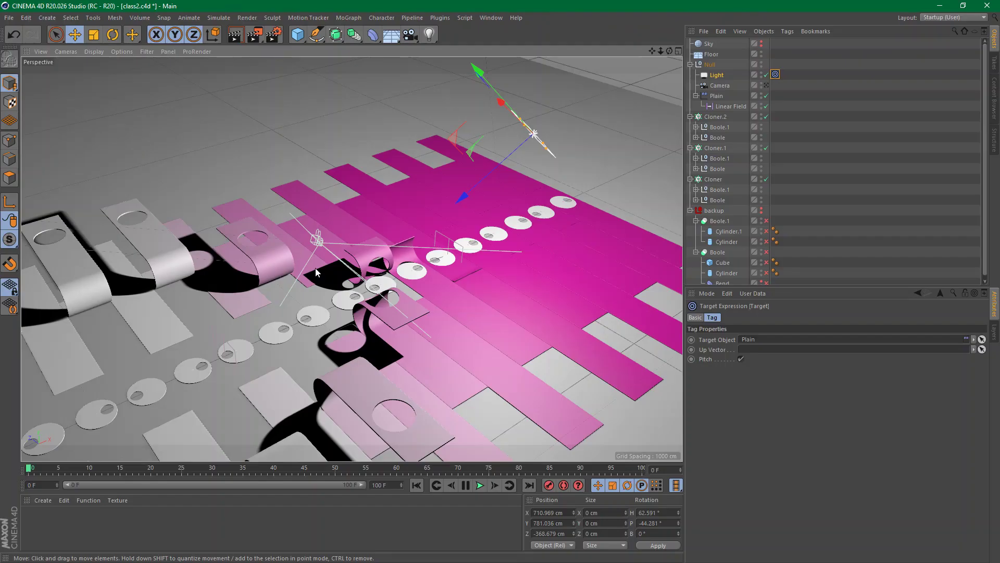
Move the Light to about X 827, Y 846, Z -587 cm, farther from the strips
left_click_drag(315, 269, 388, 257, "alt")
left_click_drag(527, 173, 420, 236)
left_click(121, 51)
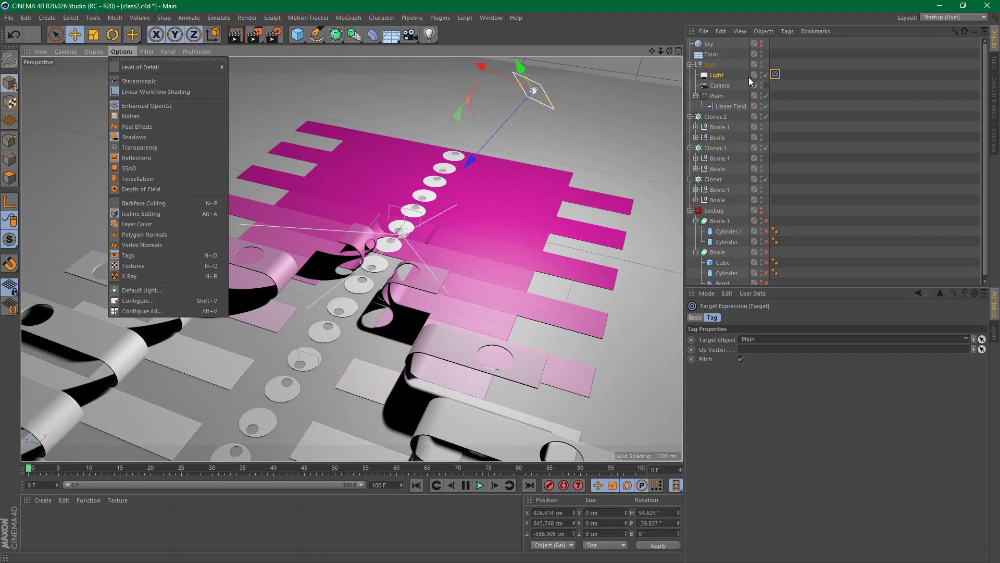
left_click(826, 79)
Make the hidden Sky visible again
left_click_drag(378, 244, 389, 226, "alt")
right_click_drag(374, 255, 454, 232, "alt")
left_click(761, 44, "alt")
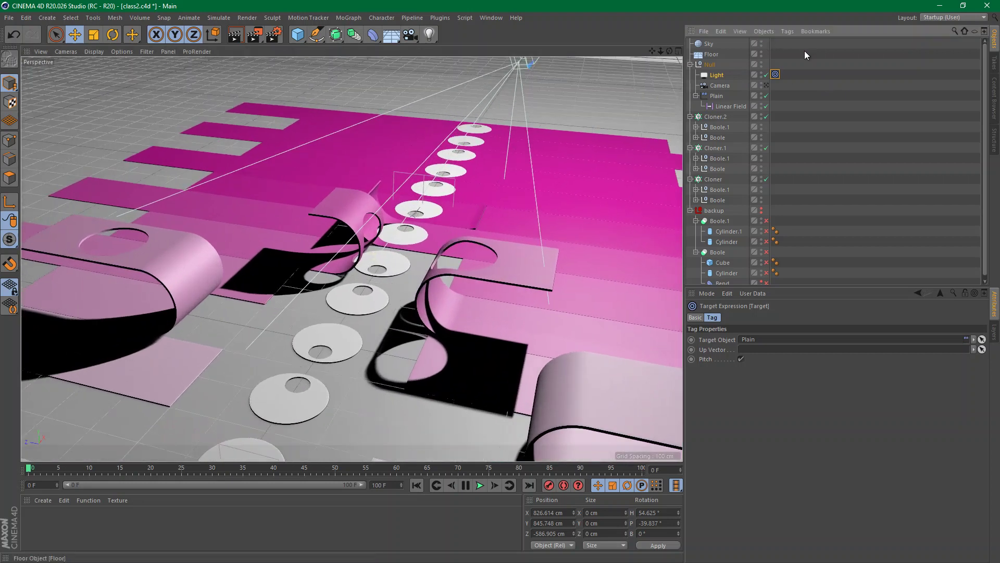
Frame the curled strips near the pink area with the Light selected and render a preview in the viewport
left_click(724, 75)
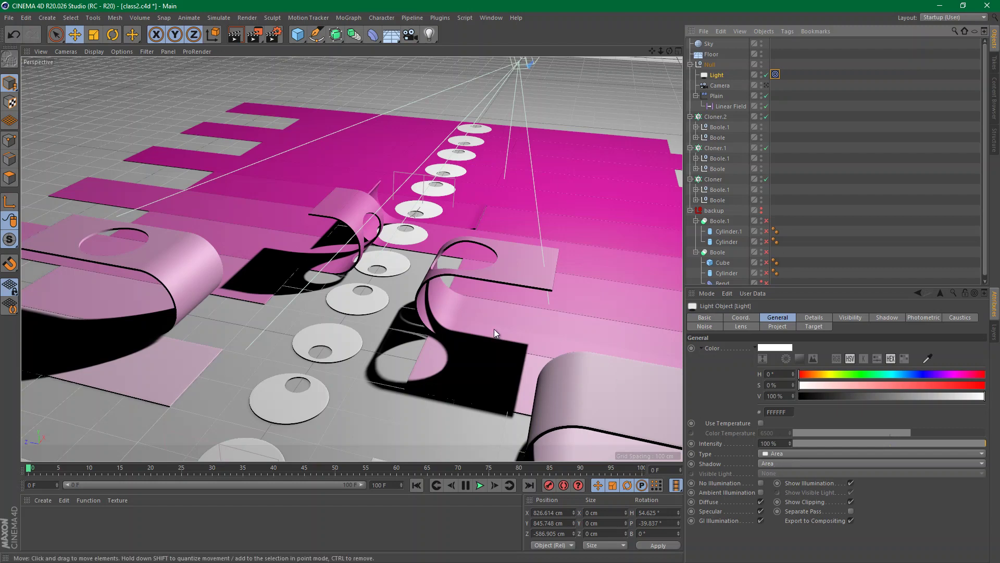
middle_click_drag(490, 201, 414, 336, "alt")
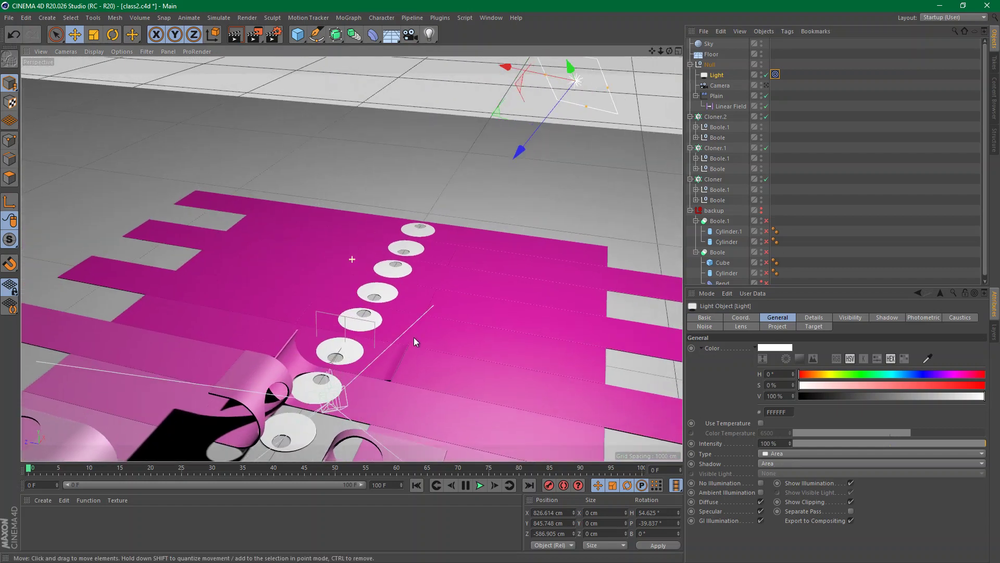
left_click_drag(435, 281, 463, 273, "alt")
right_click_drag(464, 274, 364, 349, "alt")
right_click_drag(386, 301, 415, 343, "alt")
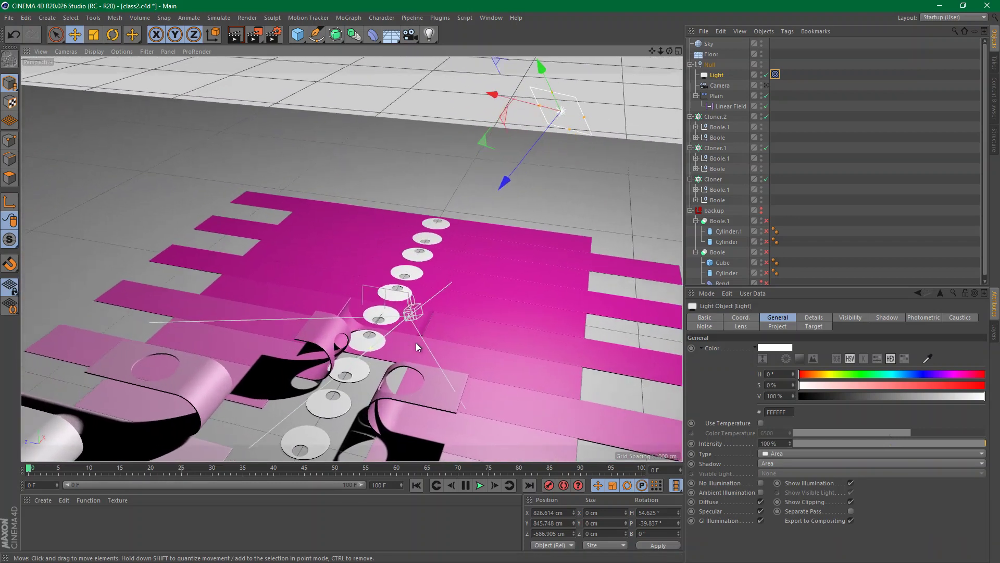
middle_click_drag(352, 259, 317, 114, "alt")
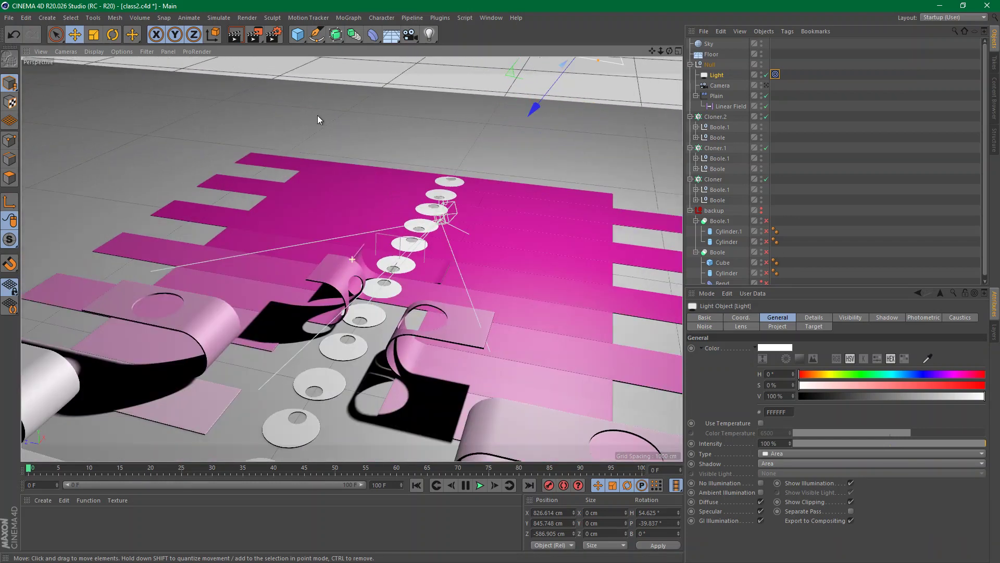
left_click(235, 36)
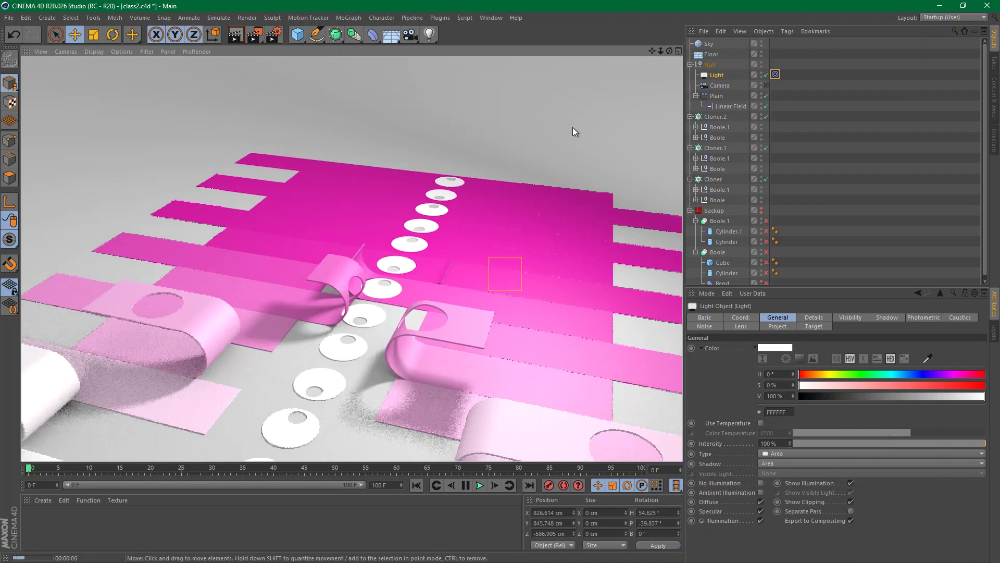
Activate the Scale tool for the Light and switch from Object mode to Model mode
left_click(718, 79)
scroll(421, 232, "down", 3)
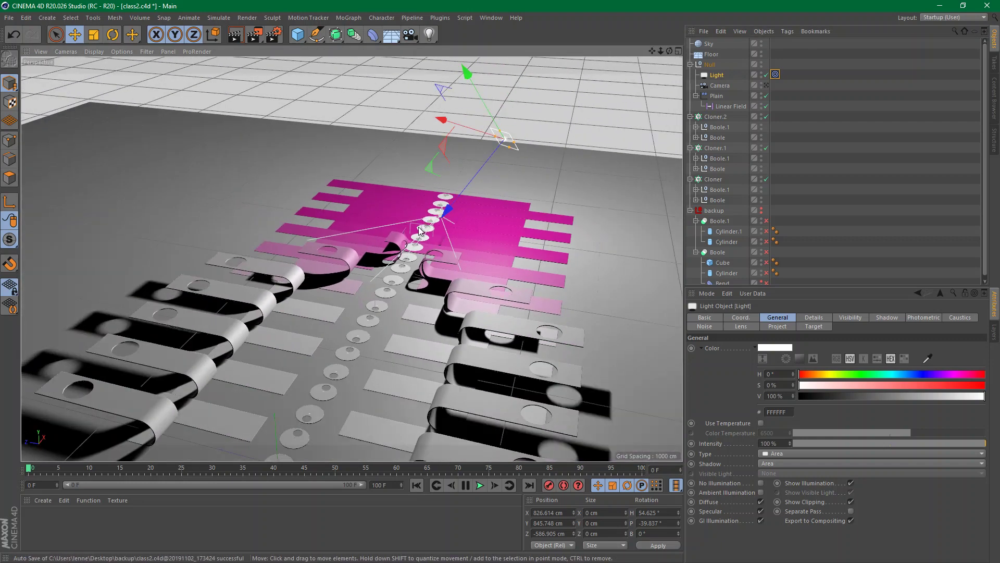
key("t")
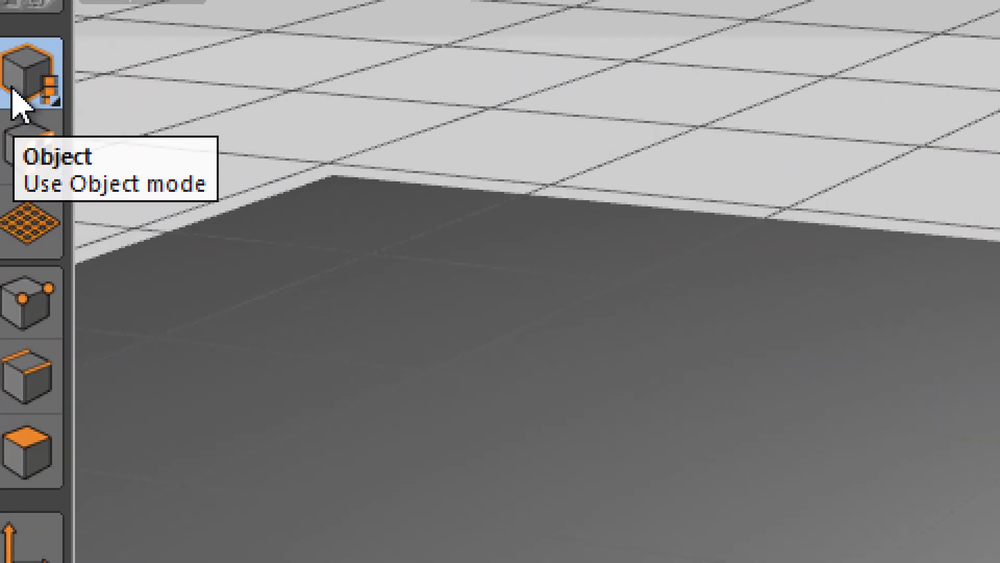
left_click(14, 86)
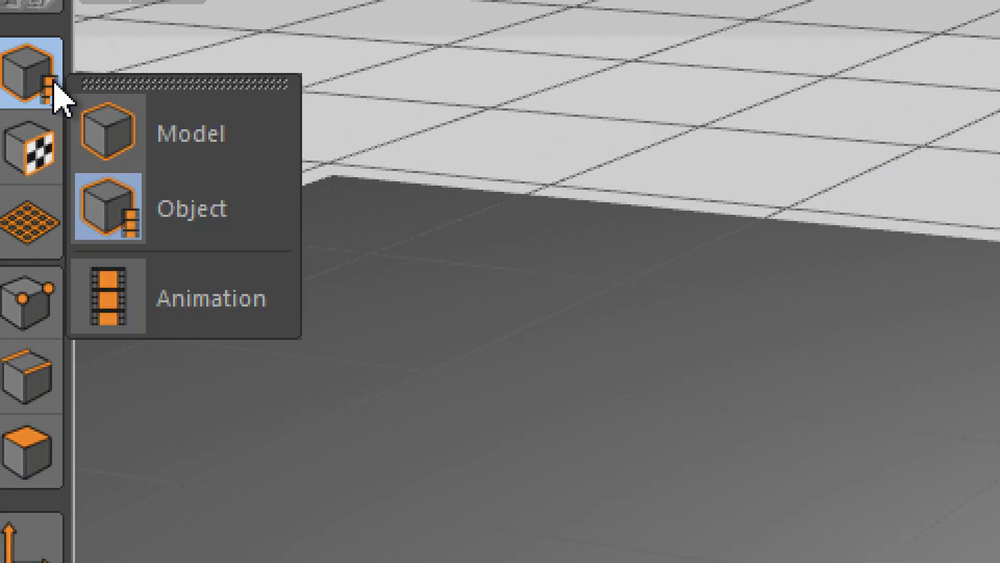
left_click(245, 151)
left_click(33, 85)
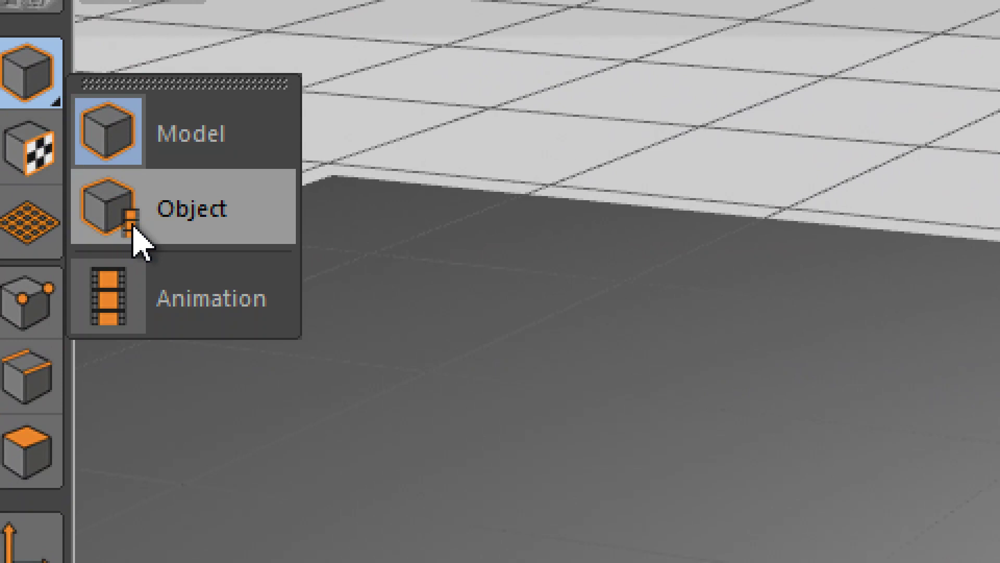
left_click(152, 133)
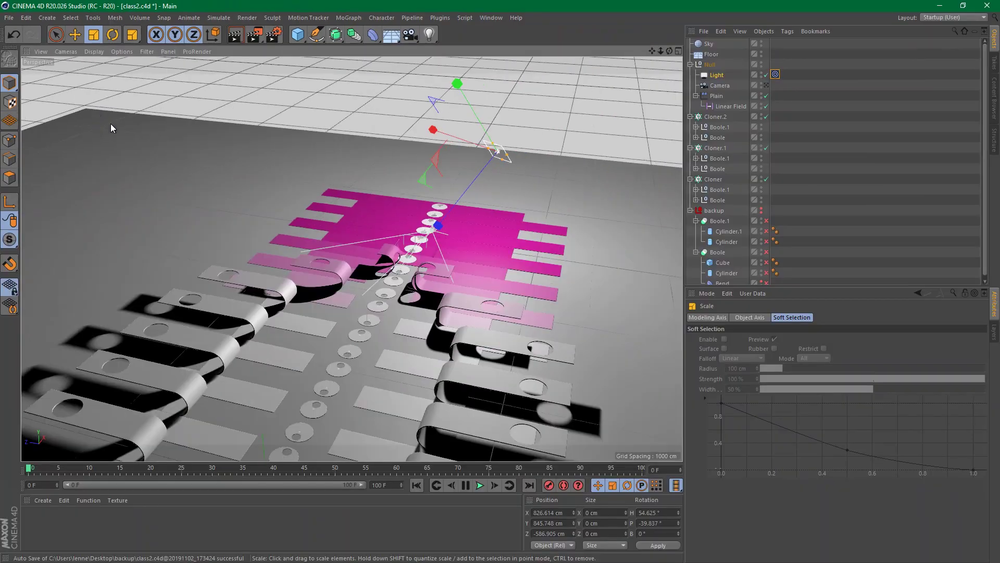
Scale the area Light up to about 660 by 660 cm and render a close preview of the strips
left_click_drag(490, 252, 672, 253)
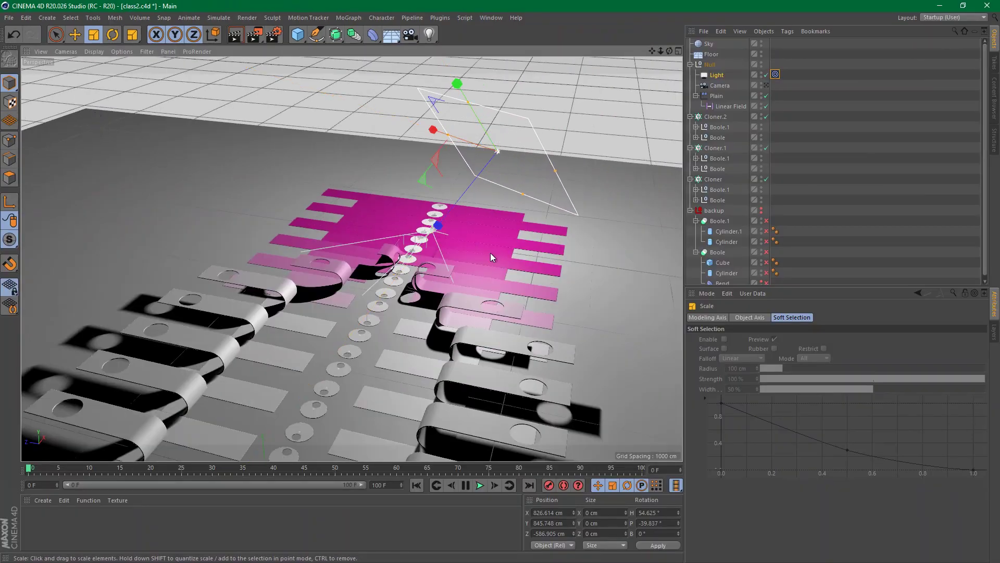
left_click_drag(510, 249, 448, 284)
right_click_drag(398, 278, 495, 256, "alt")
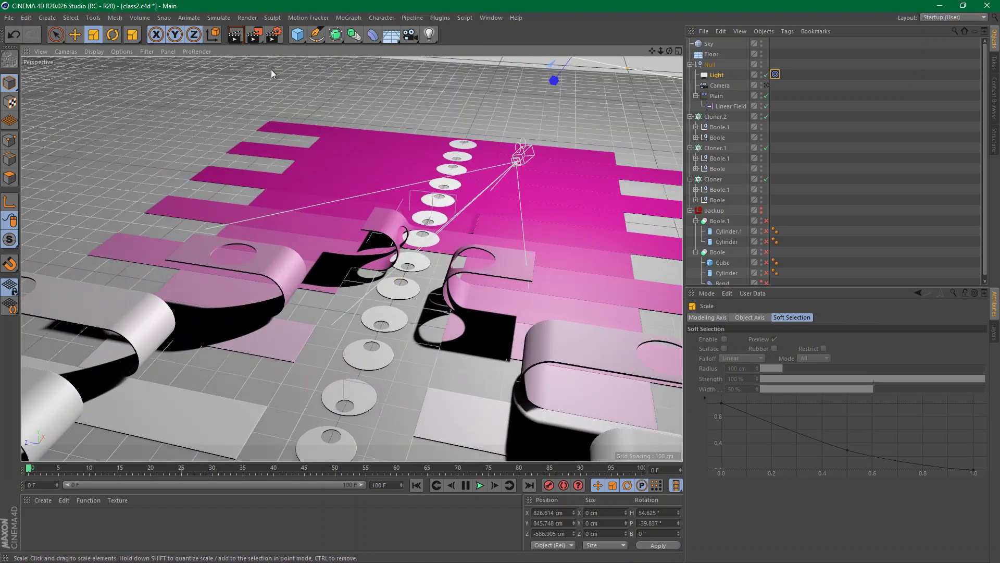
left_click(239, 42)
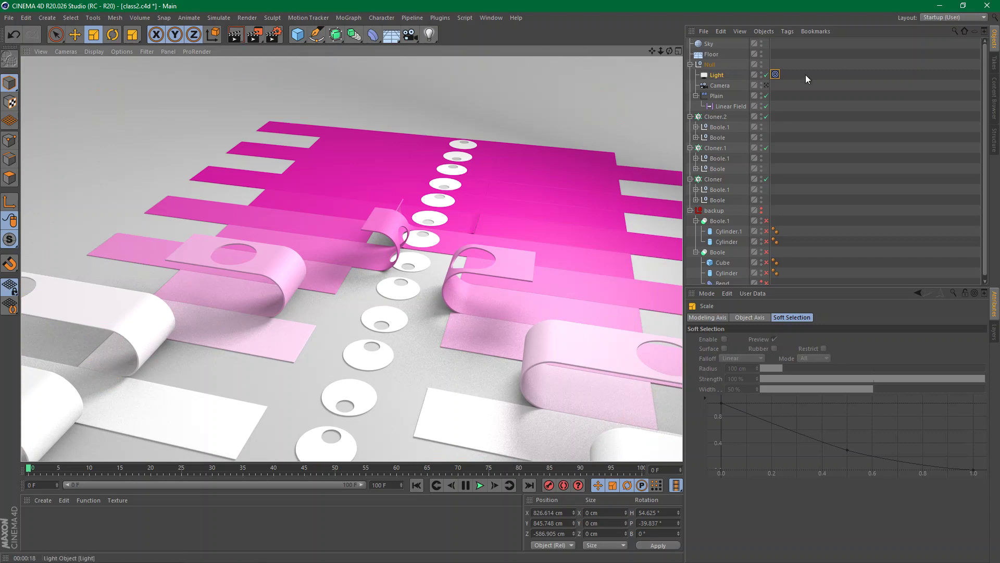
Set the Light's Falloff to Inverse Square (Physically Accurate) and render a preview
left_click(717, 76)
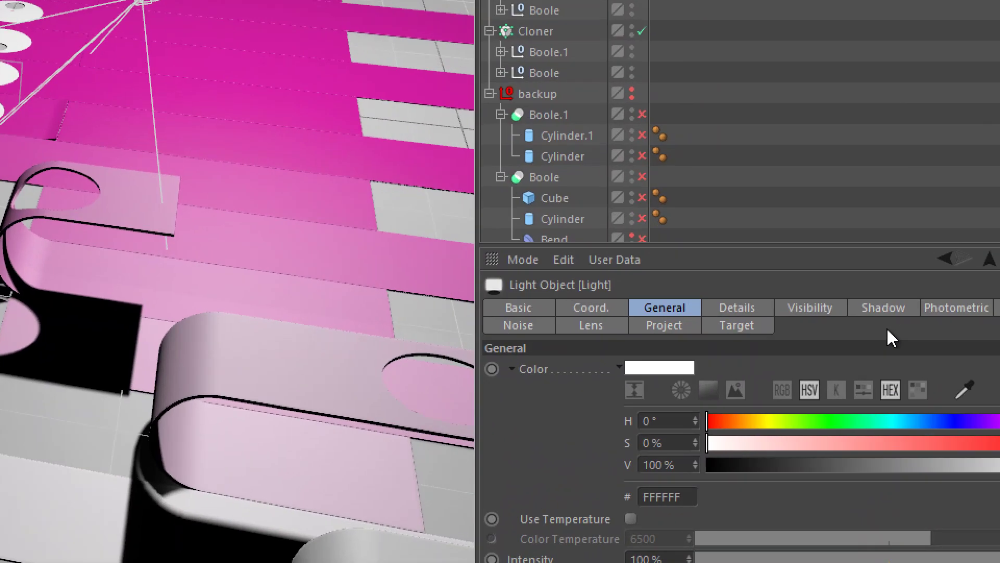
left_click(819, 317)
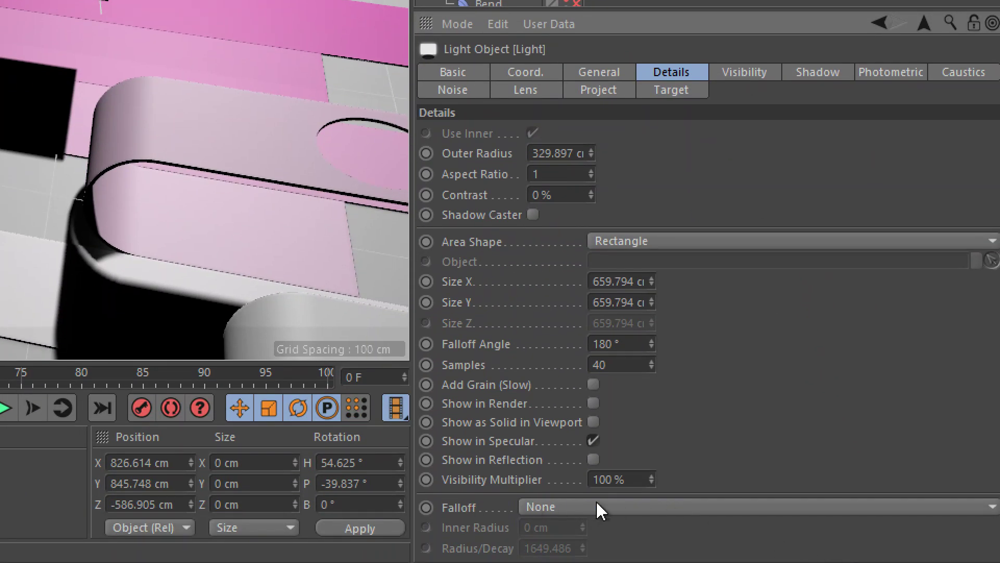
left_click(598, 505)
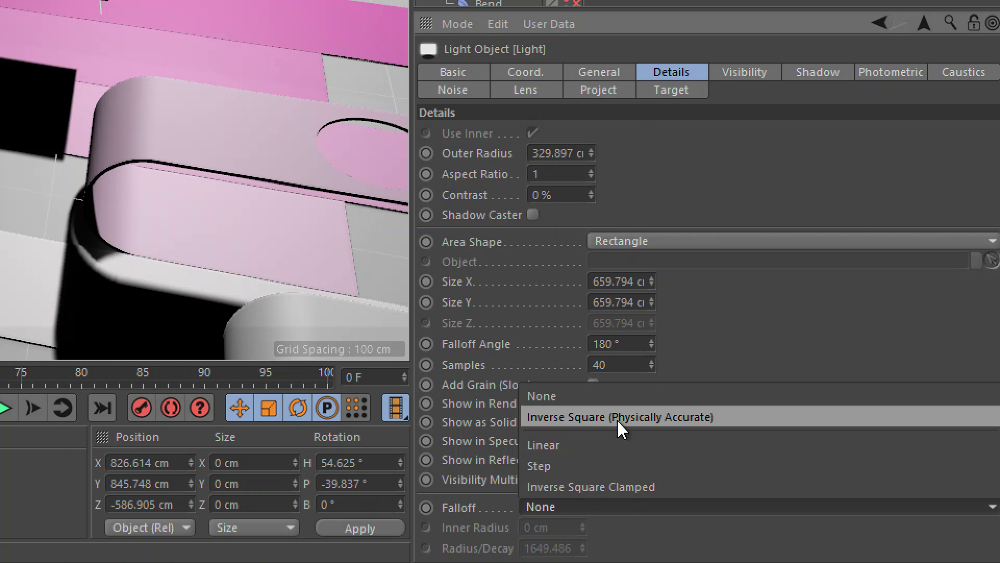
left_click(632, 417)
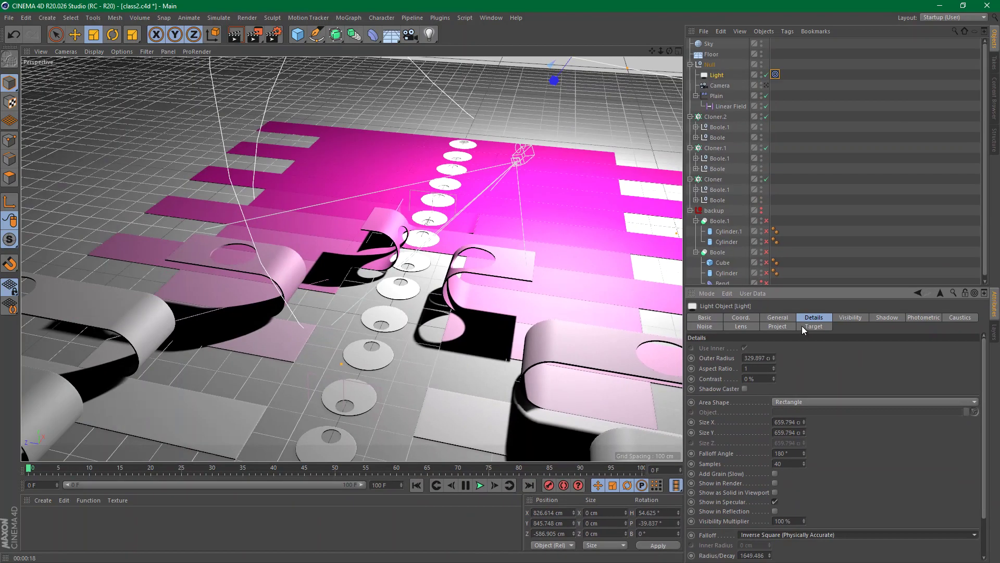
scroll(723, 514, "down", 2)
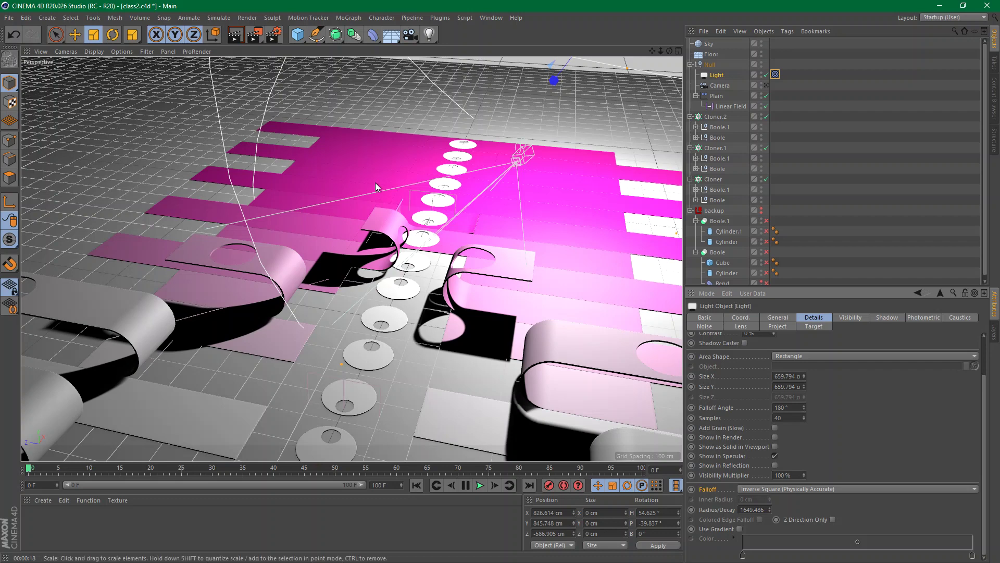
left_click(233, 35)
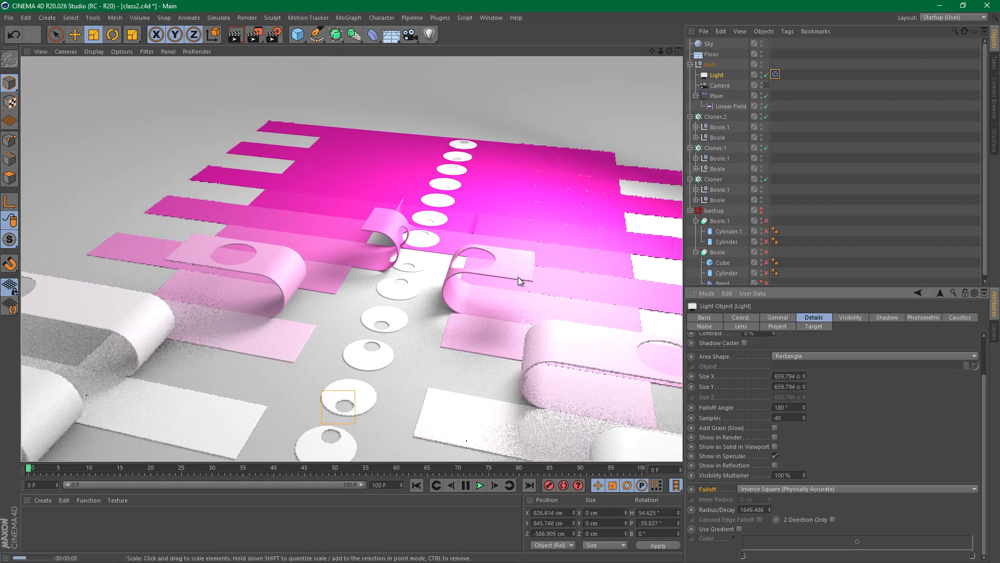
Create a new material and turn off its Reflectance channel
double_click(80, 525)
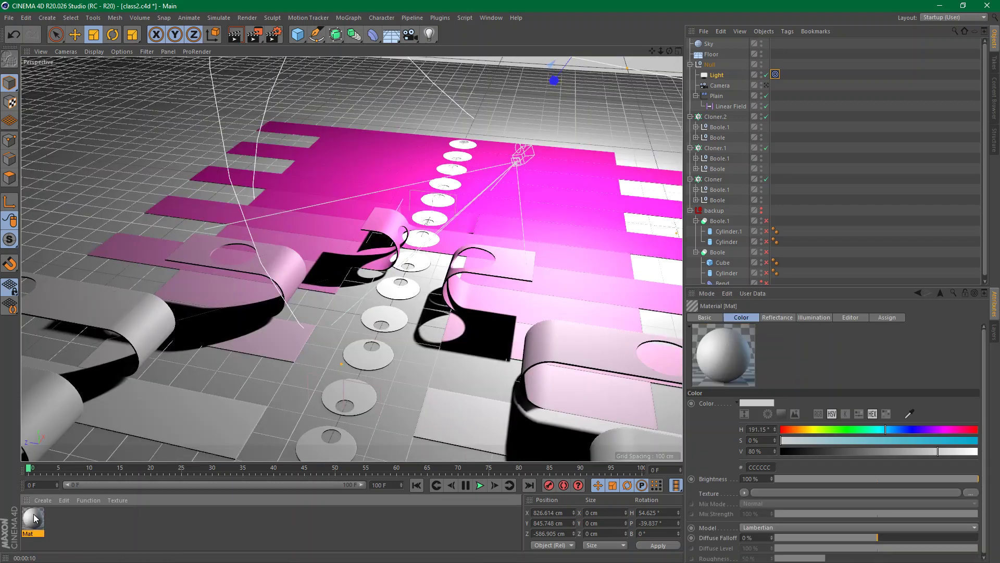
double_click(33, 518)
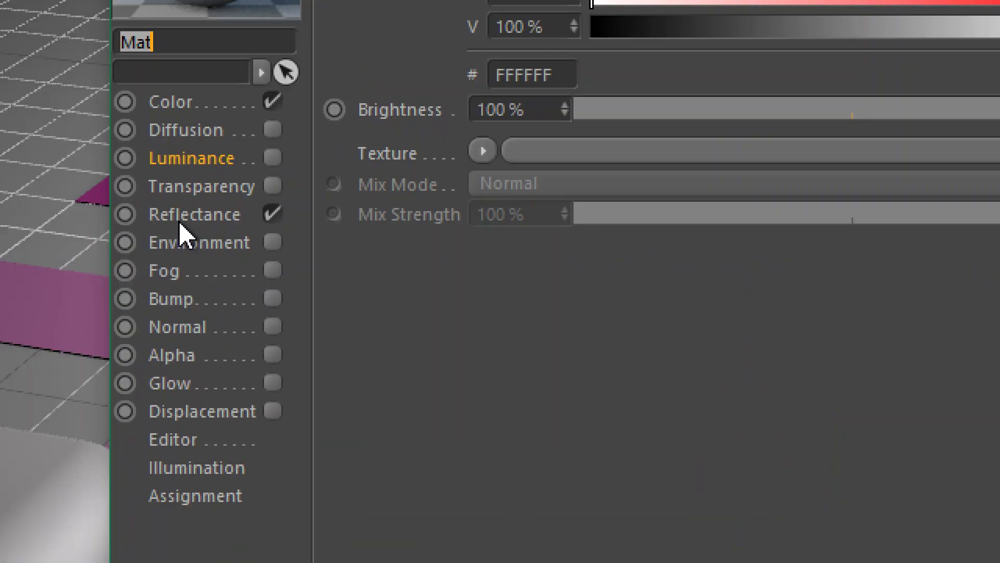
left_click(273, 214)
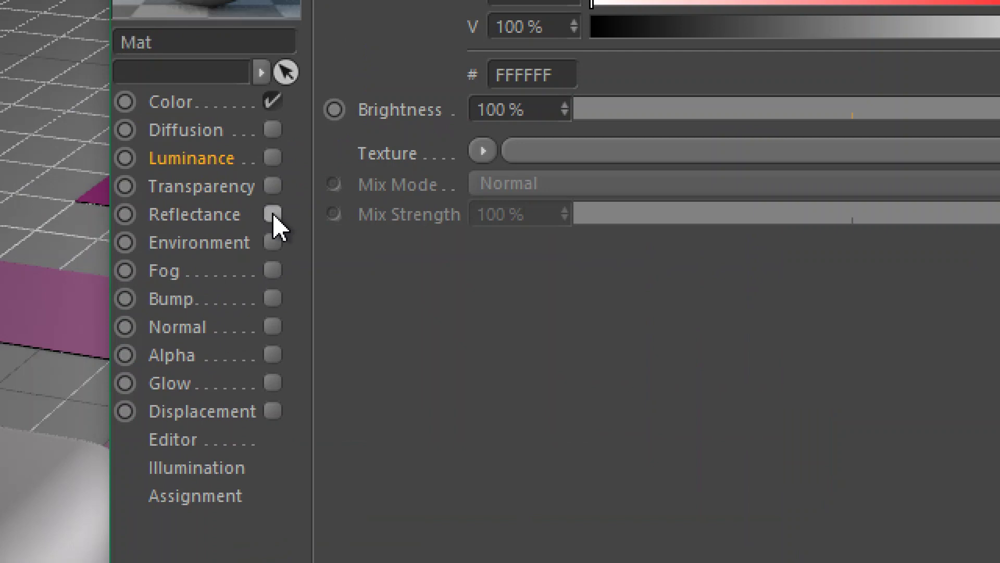
Copy the orange F26444 from the Adobe Color palette in the browser and apply it as the new material's Color
left_click(172, 102)
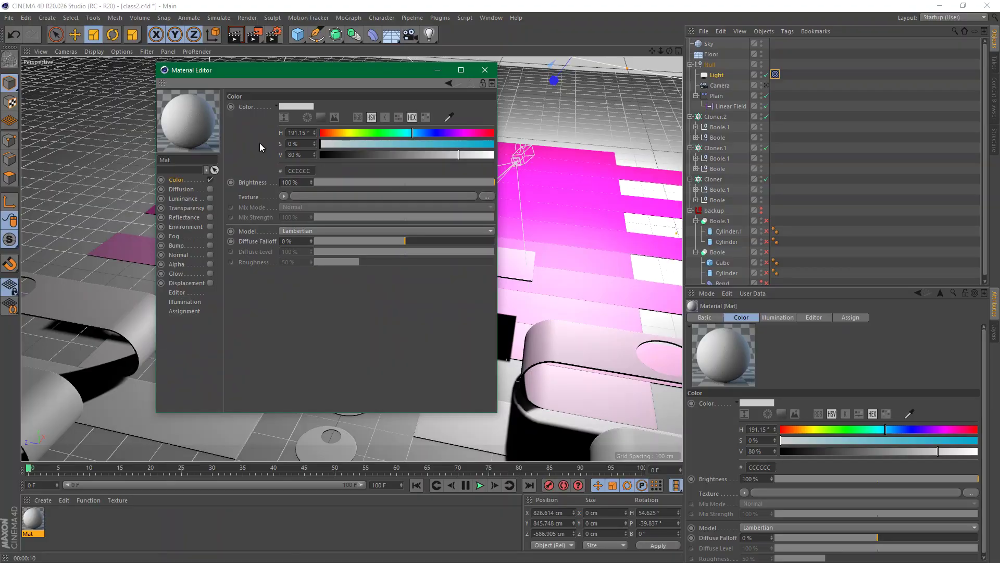
key("alt+Tab")
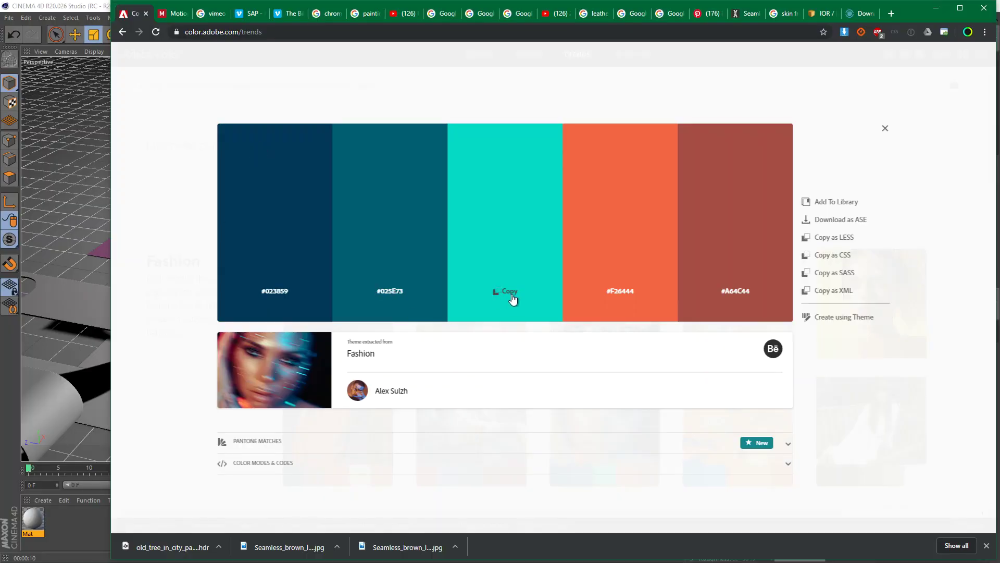
left_click(620, 295)
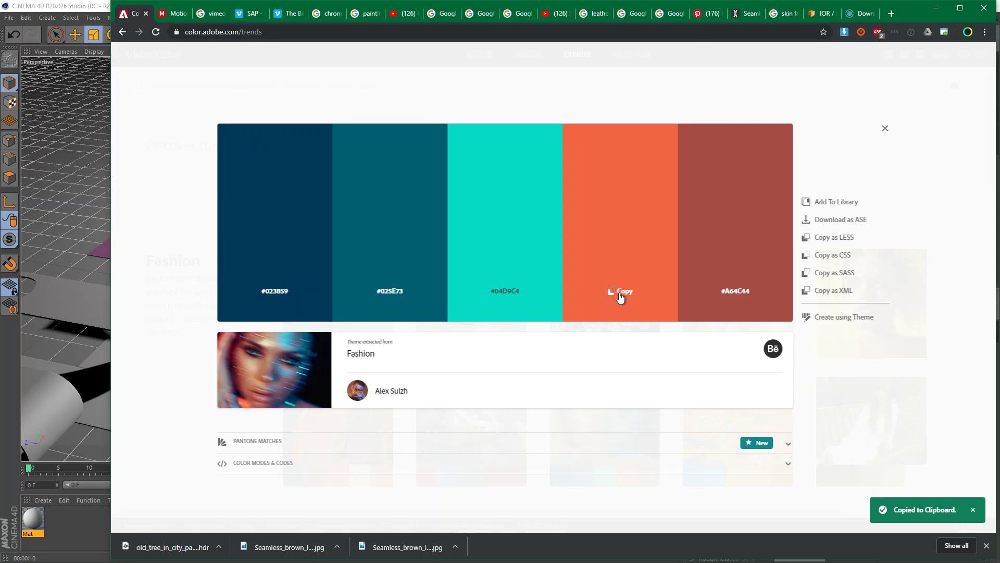
key("alt+Tab")
double_click(306, 170)
key("ctrl+v")
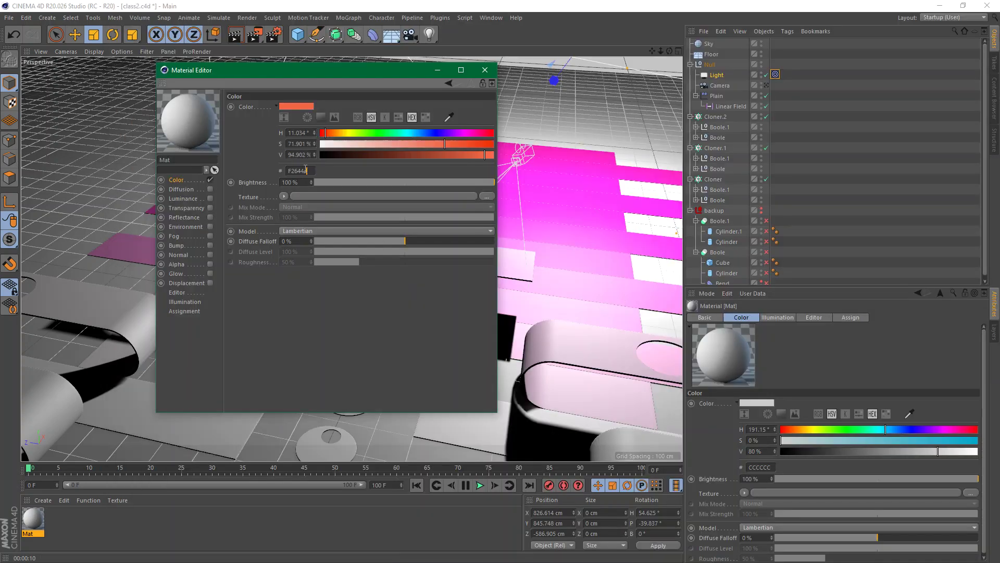
left_click(484, 70)
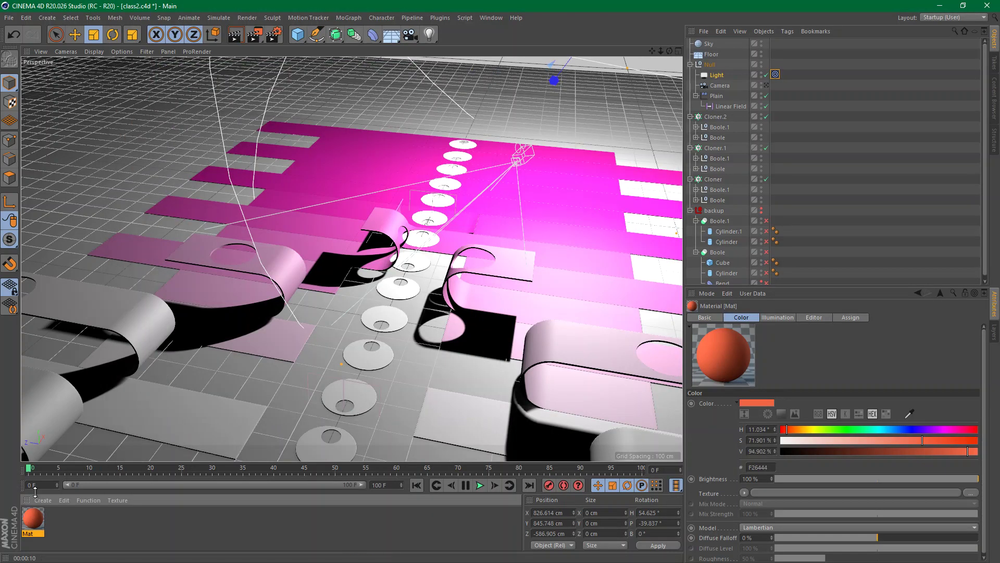
Apply the orange material to both Cloner and Cloner.1 so all the curled strips share it
left_click_drag(34, 522, 765, 179)
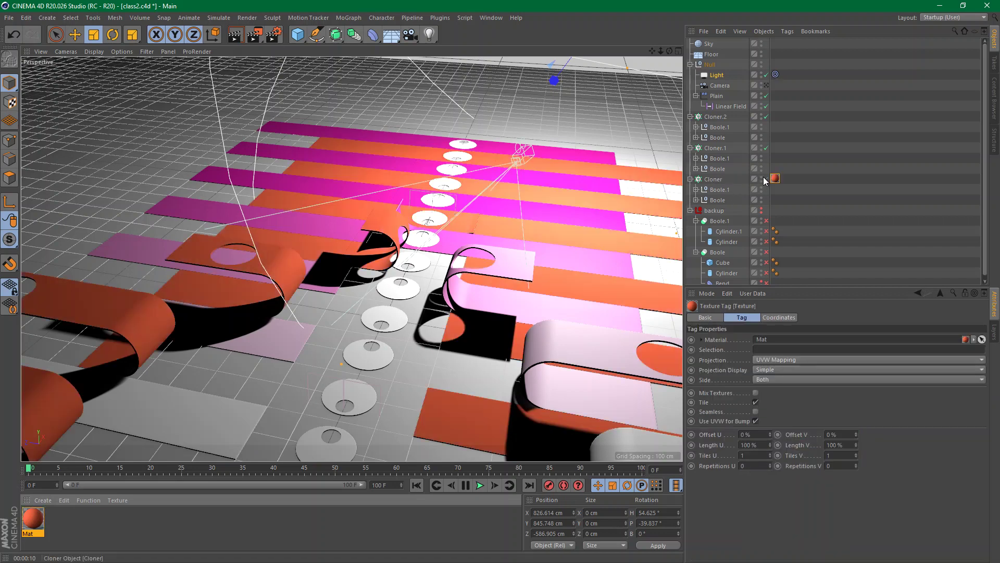
left_click(777, 177)
left_click_drag(777, 148, 778, 147)
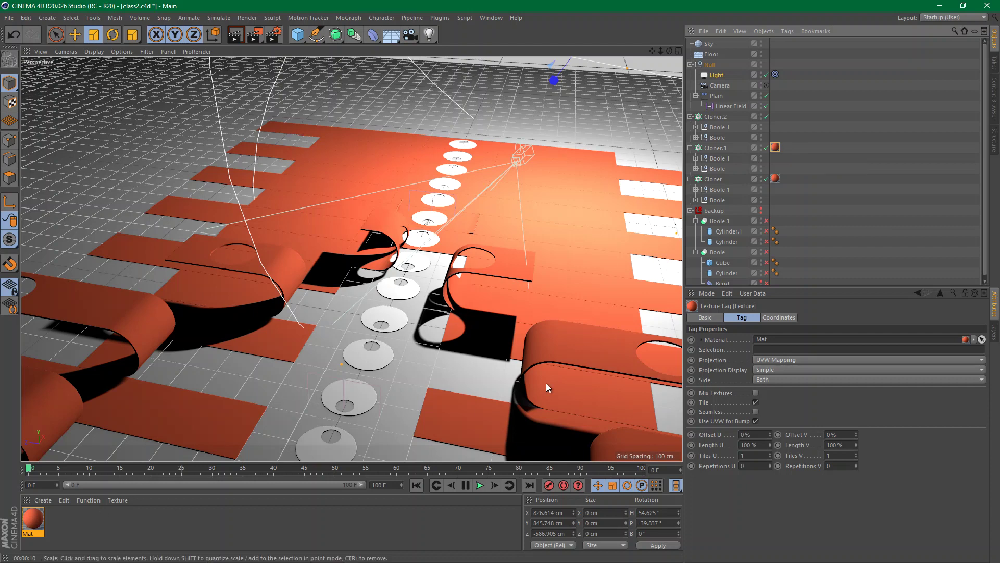
left_click(714, 179)
left_click(723, 147)
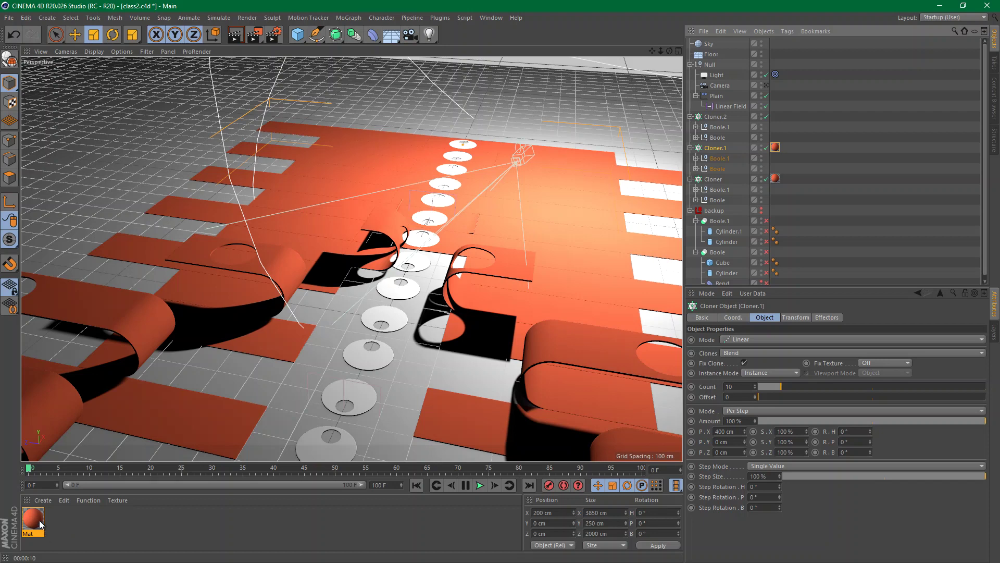
Duplicate the orange material and copy the dark teal 025E73 from the Adobe Color palette in the browser
left_click_drag(35, 520, 59, 519, "ctrl")
key("alt+Tab")
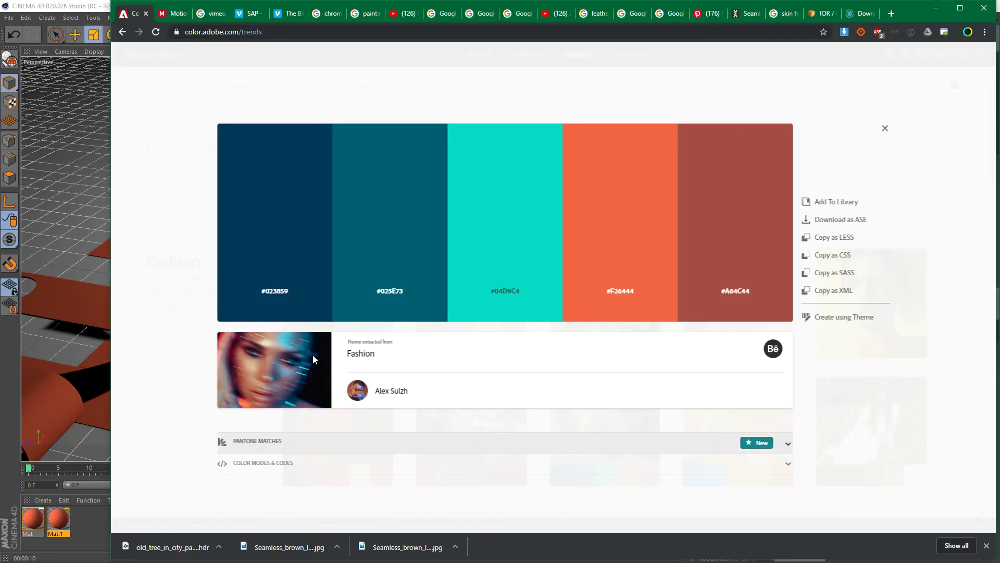
left_click(394, 292)
key("alt+Tab")
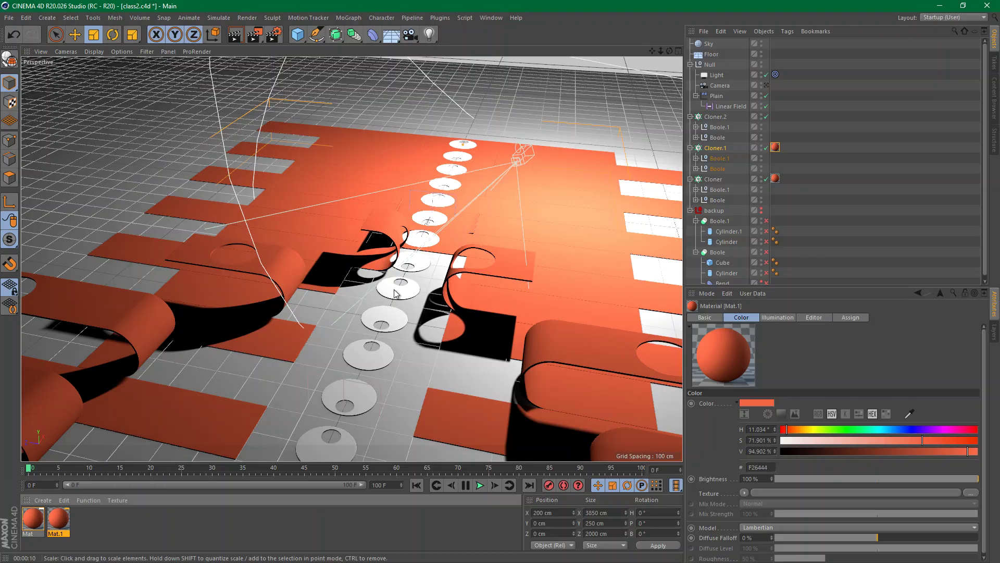
Set the duplicated material's Color to 025E73 and apply the material to the Floor
double_click(58, 524)
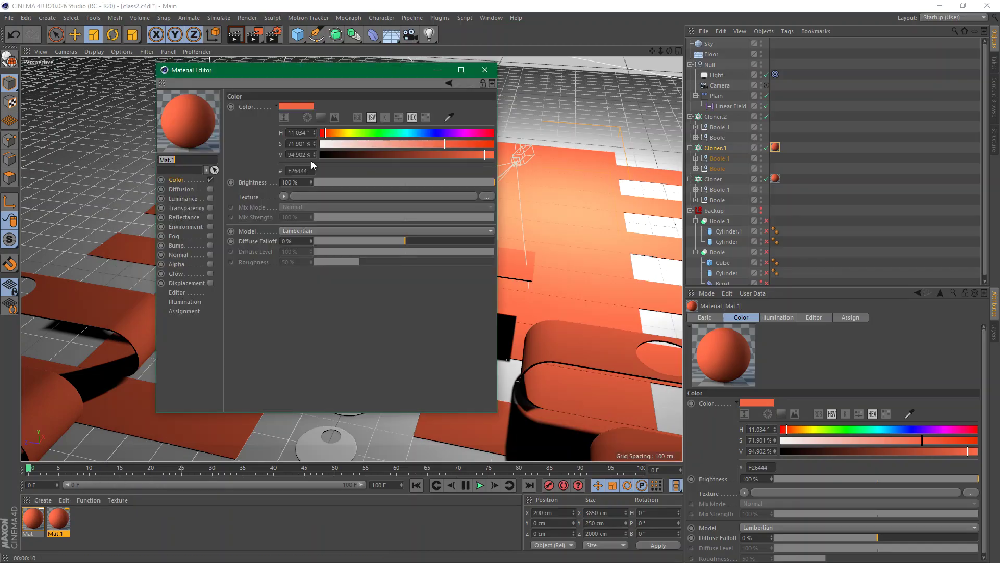
double_click(299, 171)
key("ctrl+v")
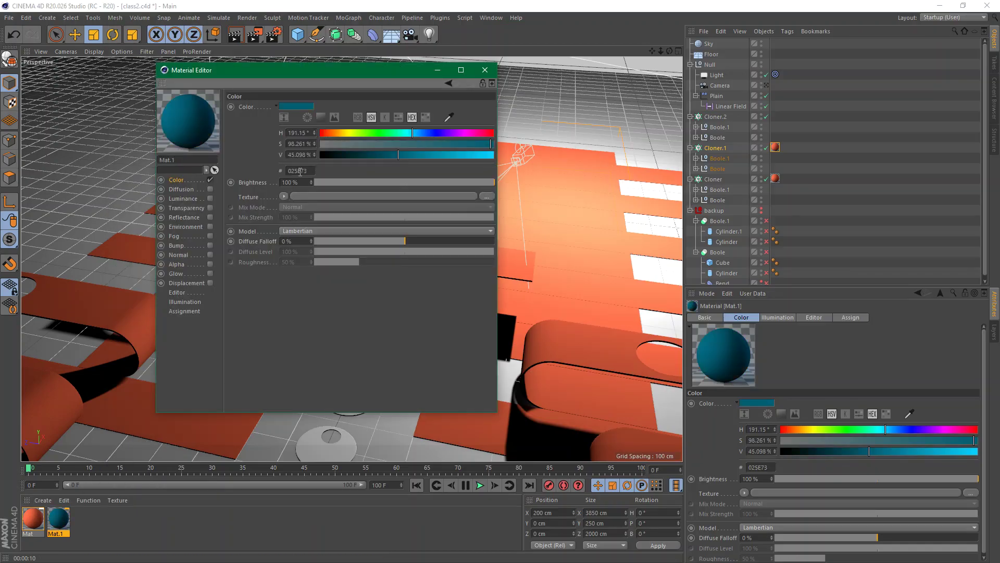
left_click(484, 70)
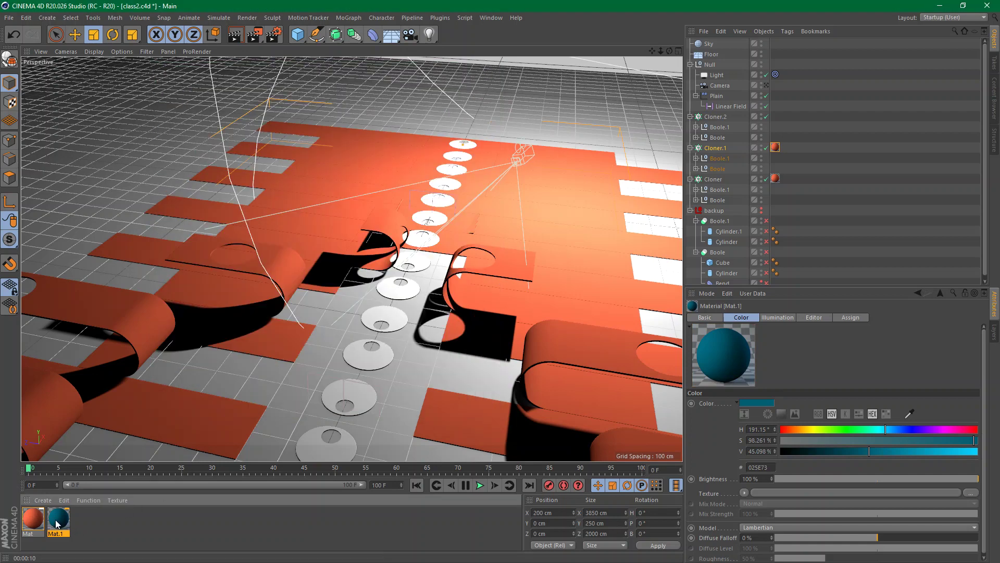
left_click_drag(58, 523, 714, 54)
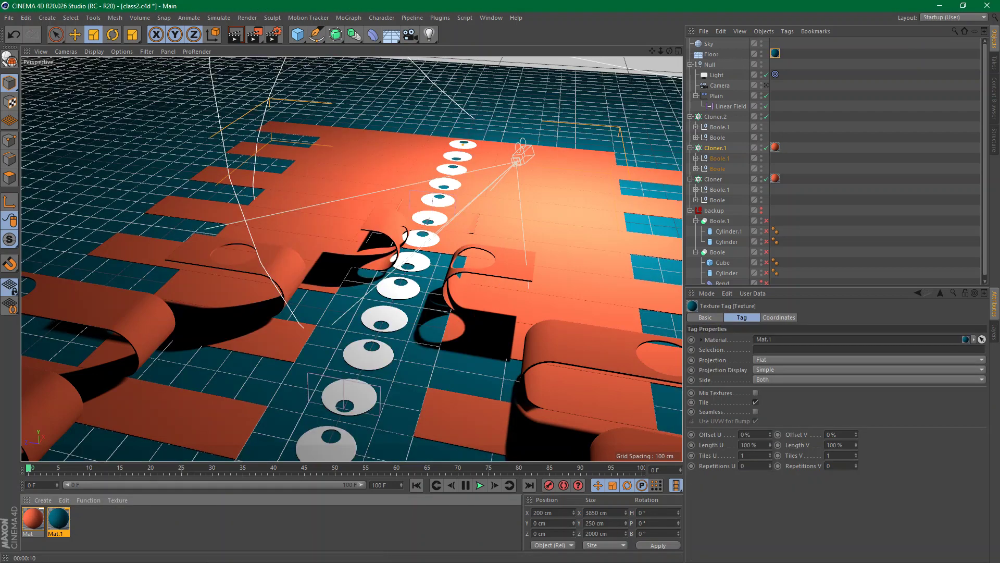
Duplicate the teal material and make the copy light grey with 0% saturation and 80% value
left_click_drag(59, 519, 84, 520, "ctrl")
double_click(84, 519)
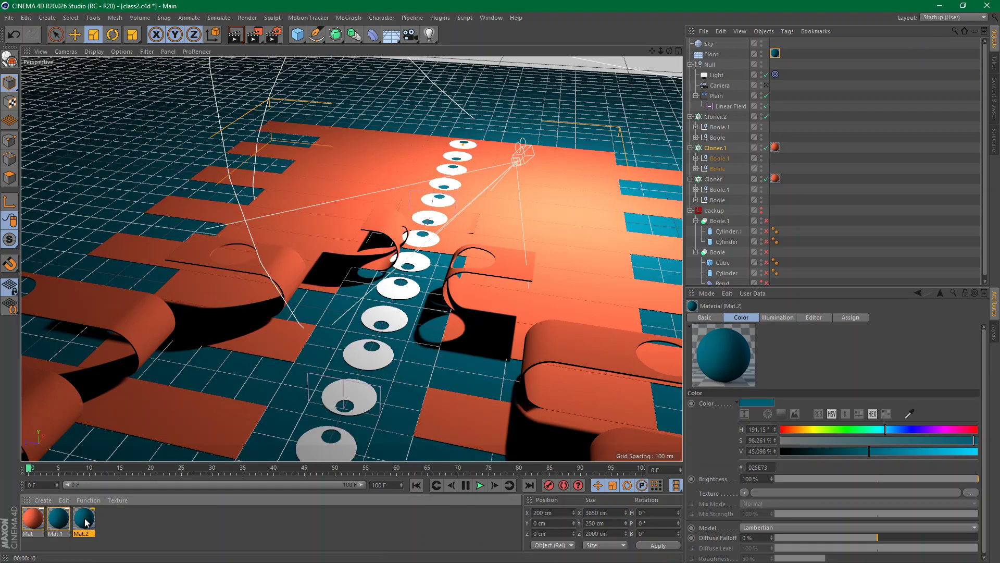
left_click_drag(398, 143, 285, 146)
left_click(306, 152)
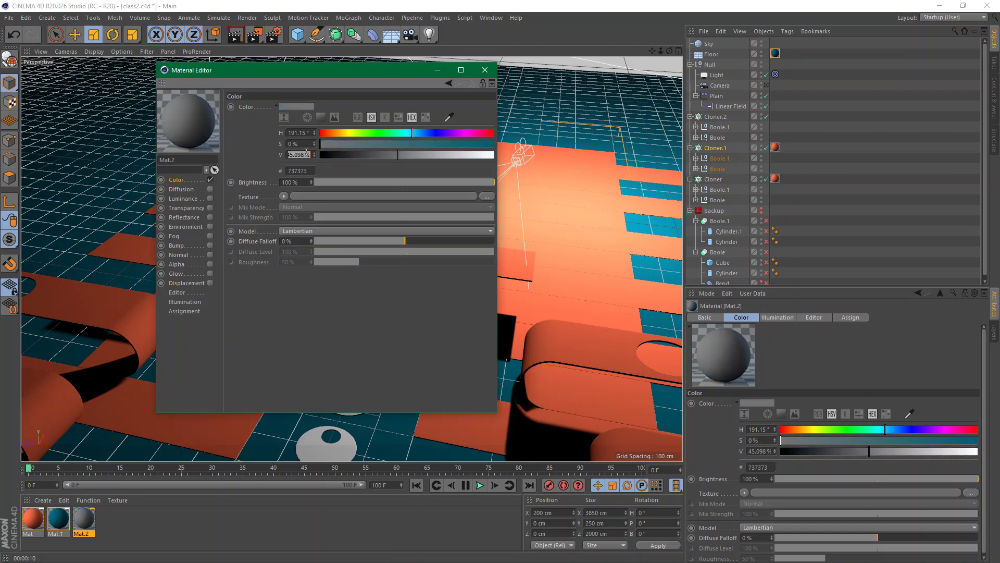
type("80")
key("Return")
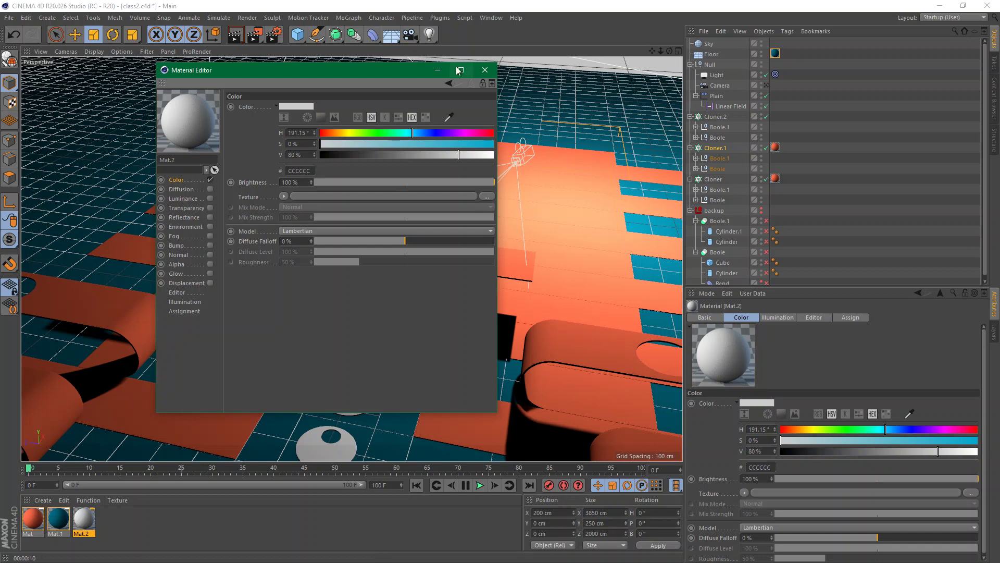
left_click(485, 70)
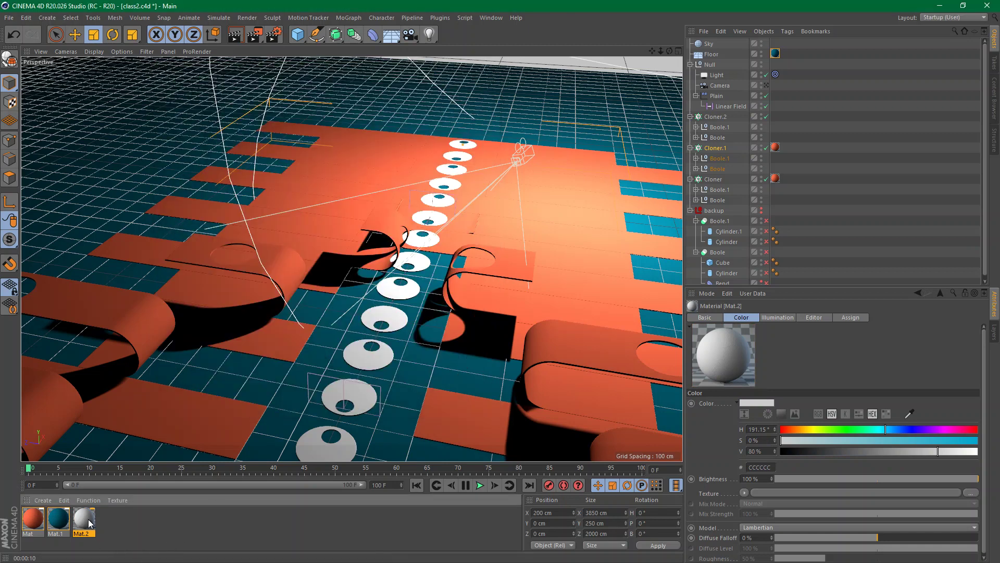
Apply the light grey material to Cloner.2, the row of discs
left_click_drag(90, 522, 722, 116)
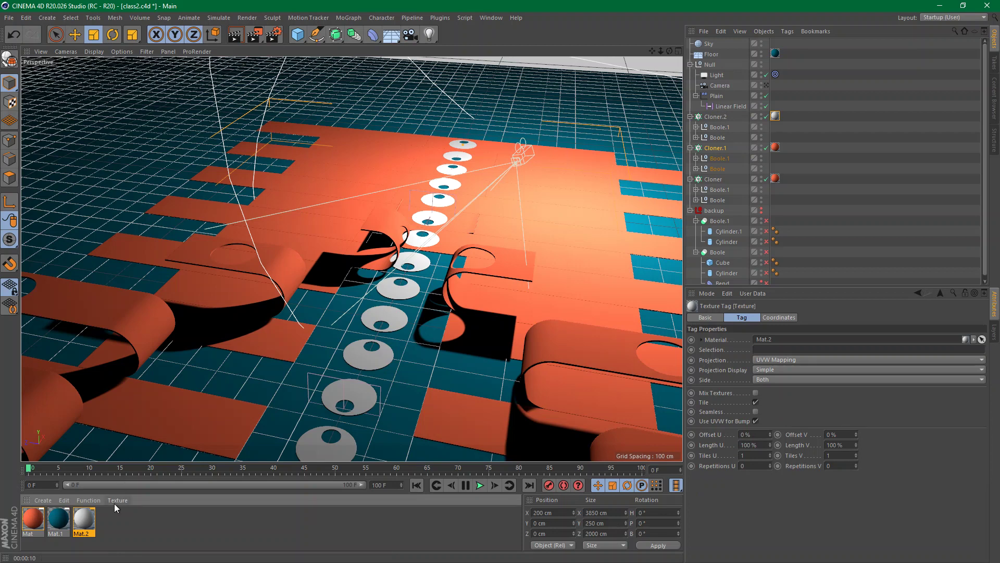
double_click(85, 519)
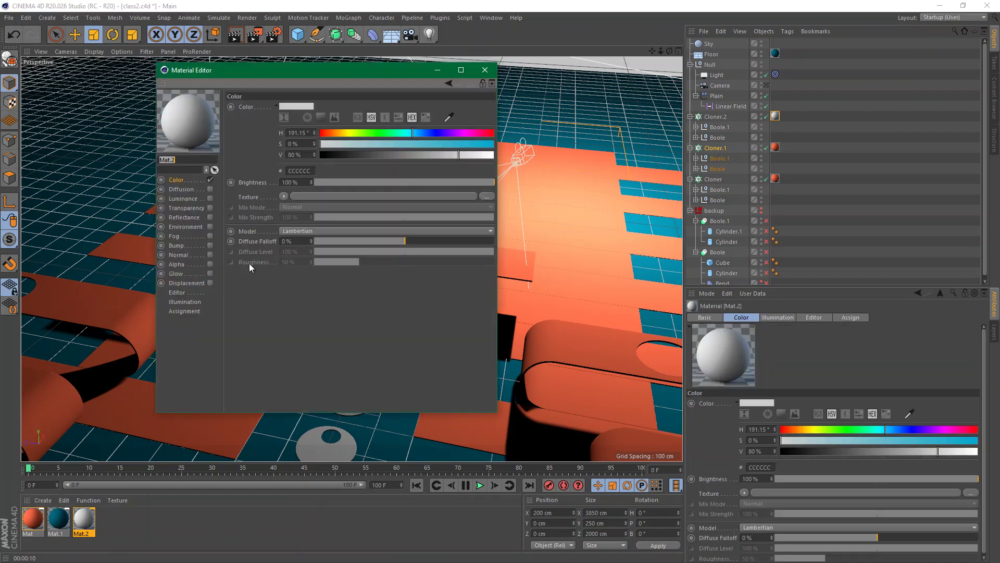
left_click(485, 70)
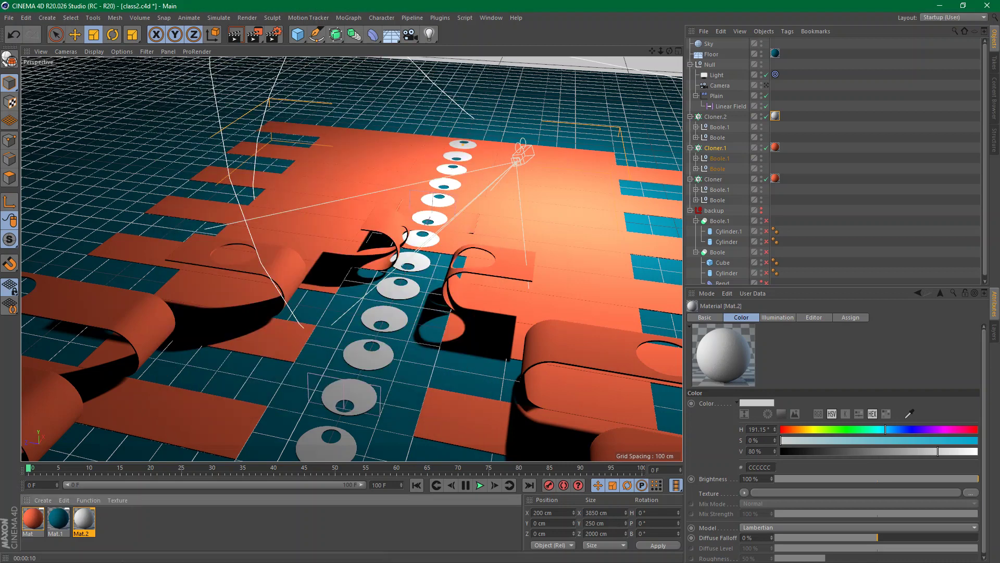
Create a new material with only Luminance enabled, turning off its Color and Reflectance channels
double_click(117, 516)
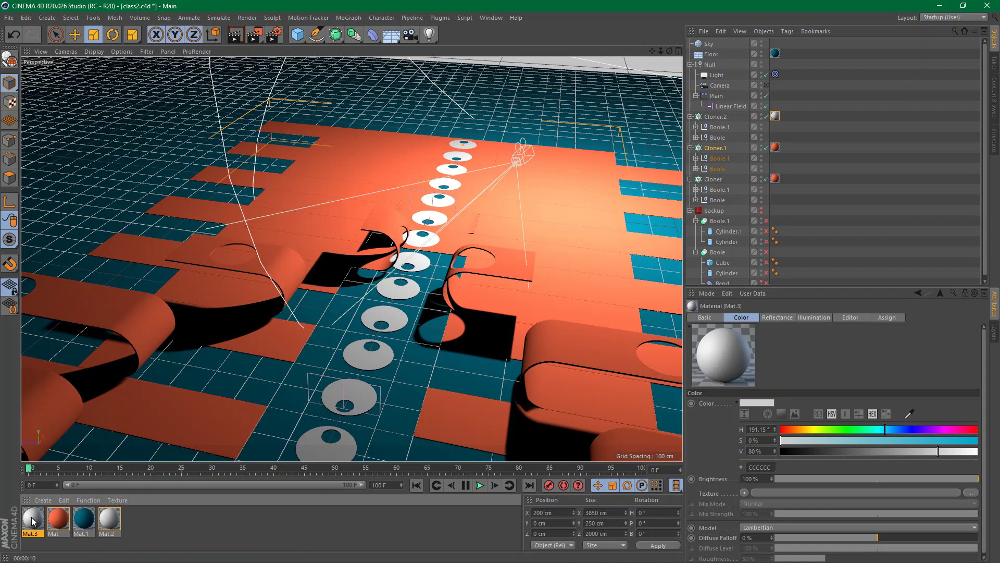
double_click(32, 519)
left_click(210, 179)
left_click(210, 198)
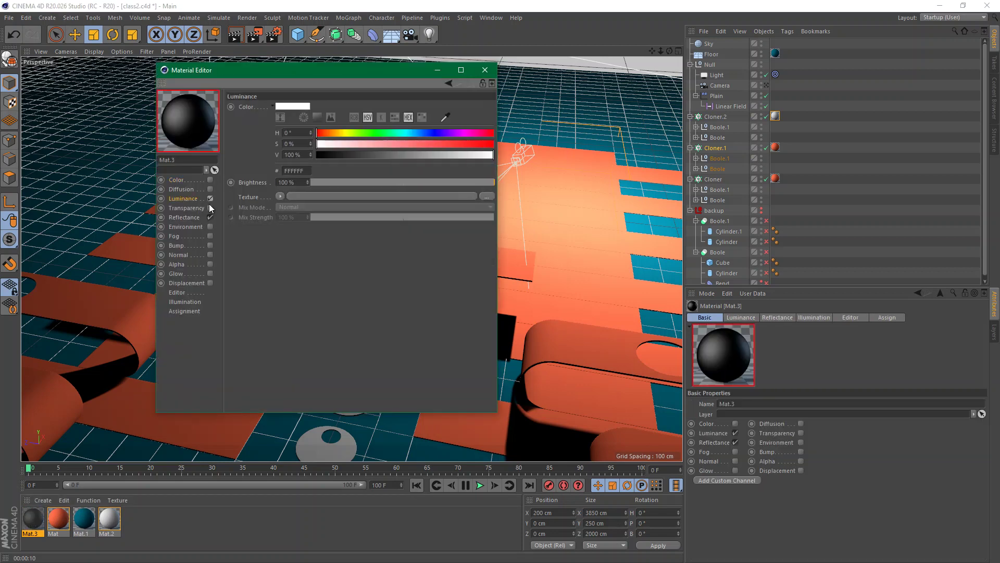
left_click(210, 216)
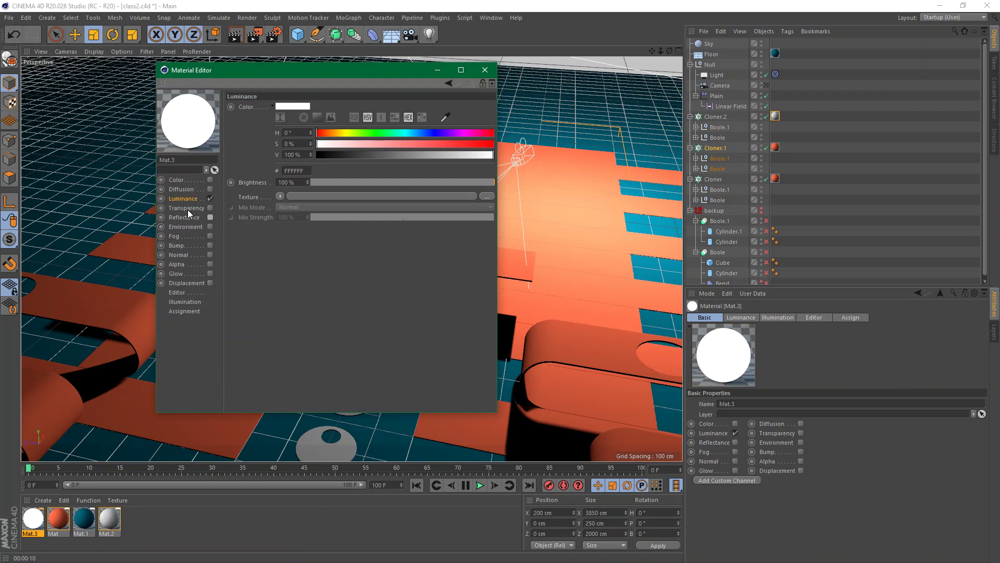
Set the new material's Luminance color value to 50% and apply the material to the Sky
left_click(291, 155)
type("50")
key("Return")
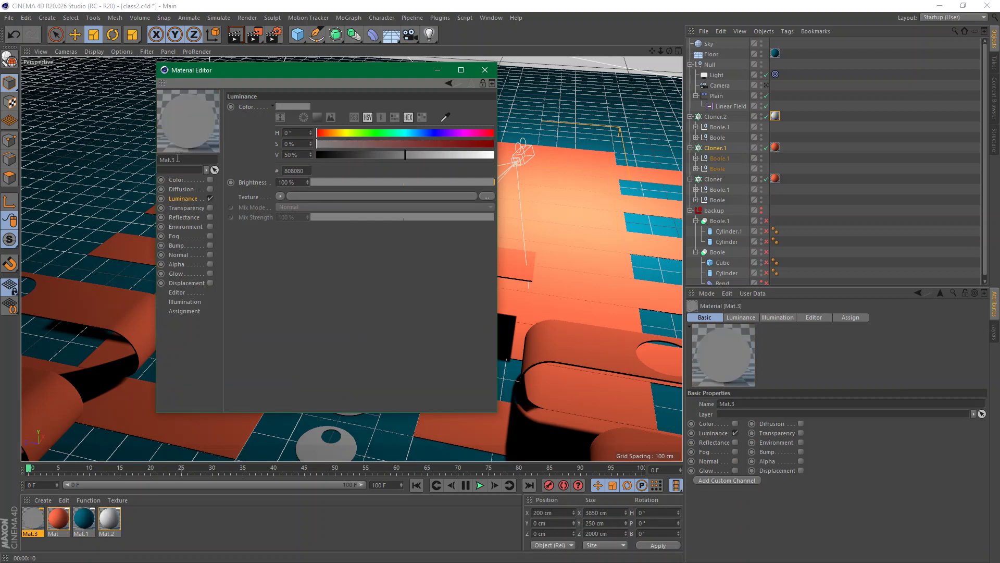
left_click(484, 70)
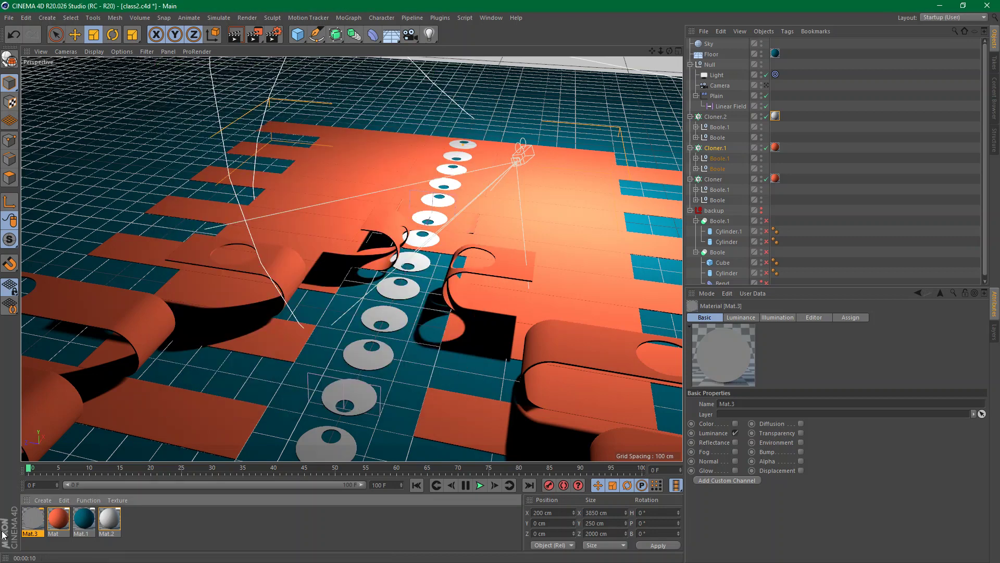
left_click_drag(678, 83, 709, 45)
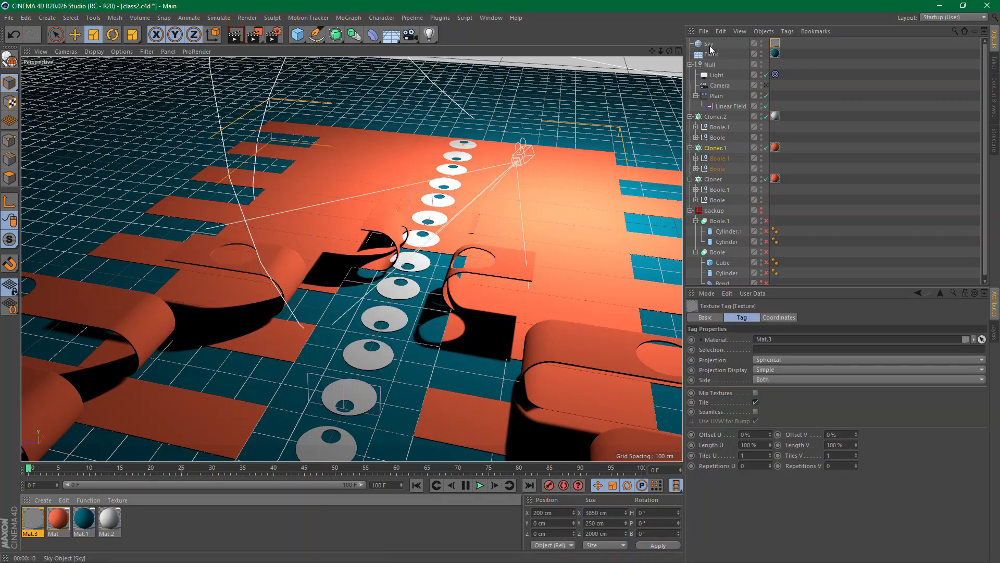
Render a preview of the current view, and another one looking through the scene's Camera
left_click(239, 39)
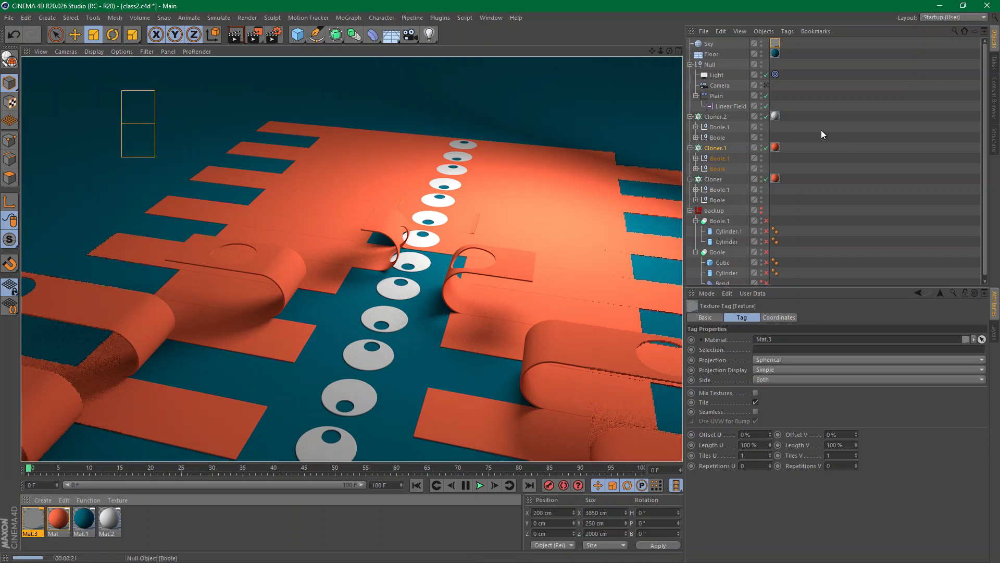
left_click(766, 86)
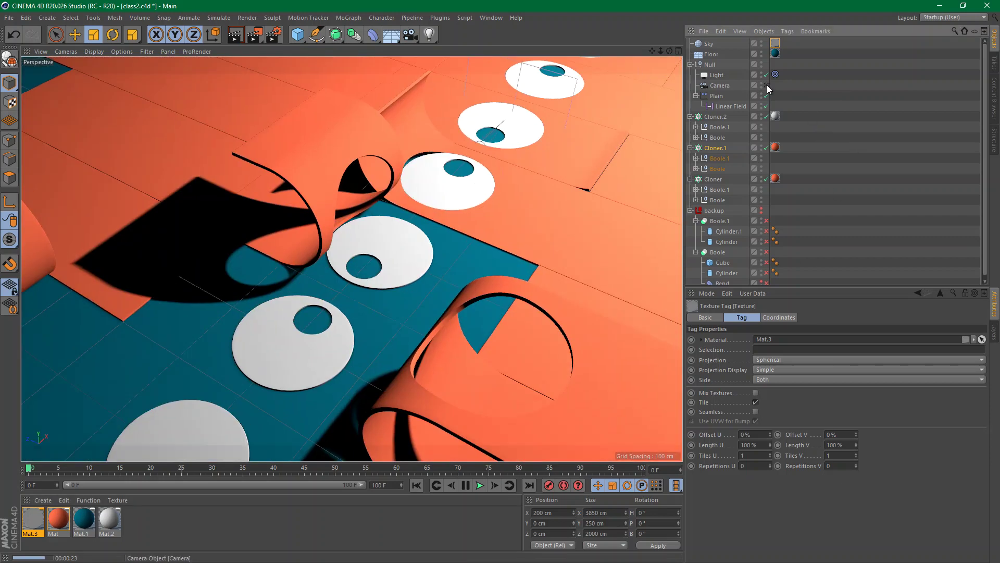
left_click(235, 36)
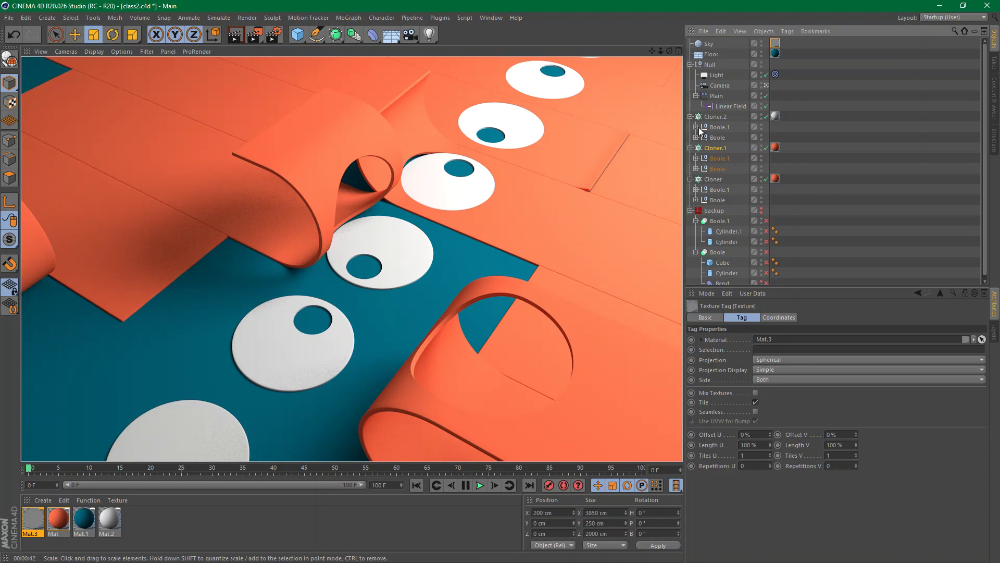
Review the Light's general settings and set the Camera's Focal Length to Portrait (80 mm)
left_click(713, 76)
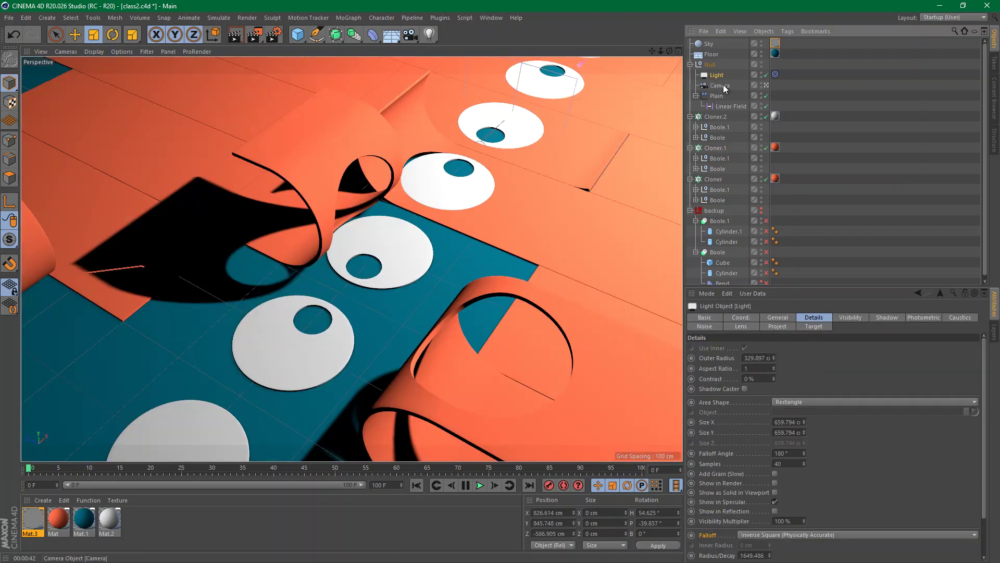
left_click(773, 318)
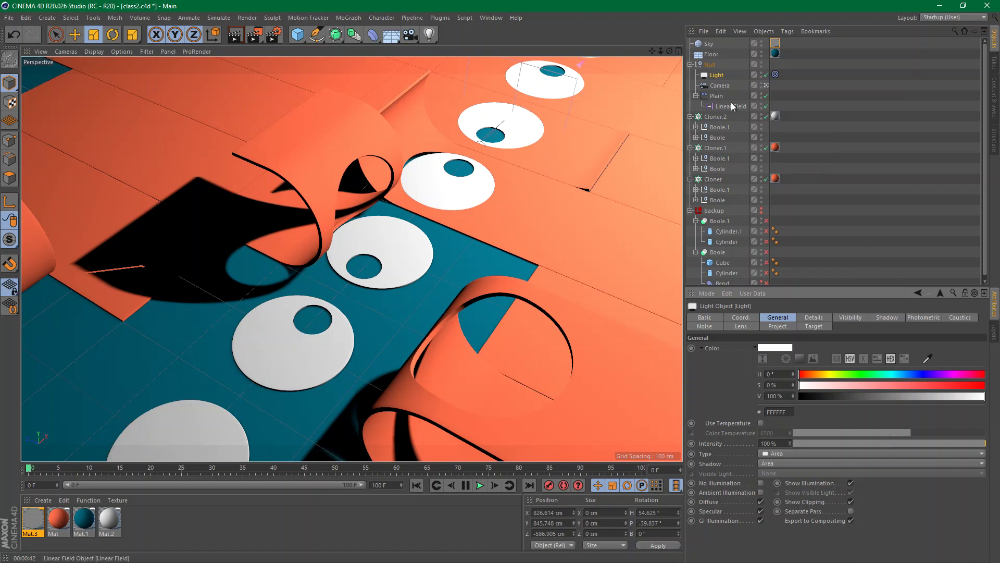
left_click(718, 86)
left_click(817, 317)
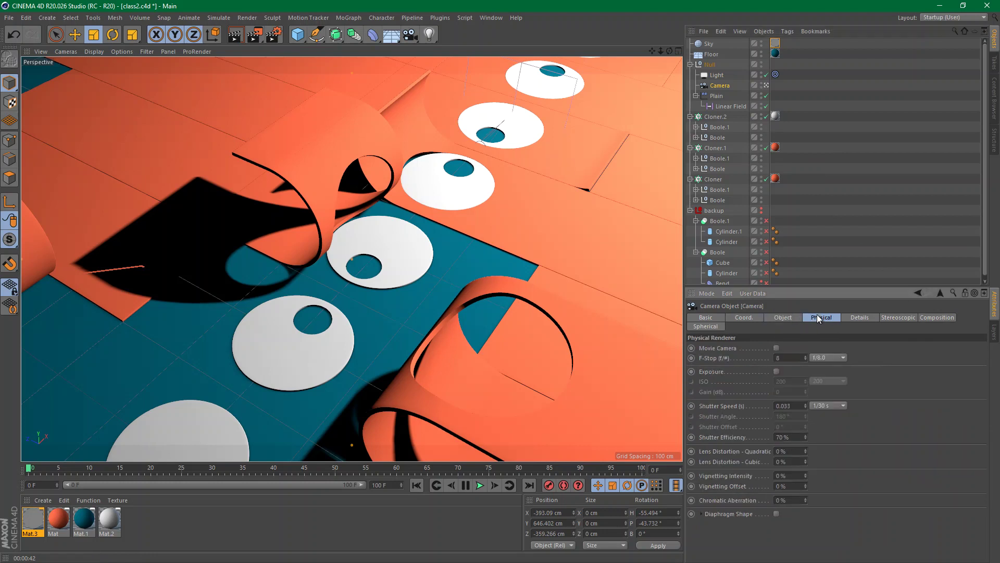
left_click(781, 316)
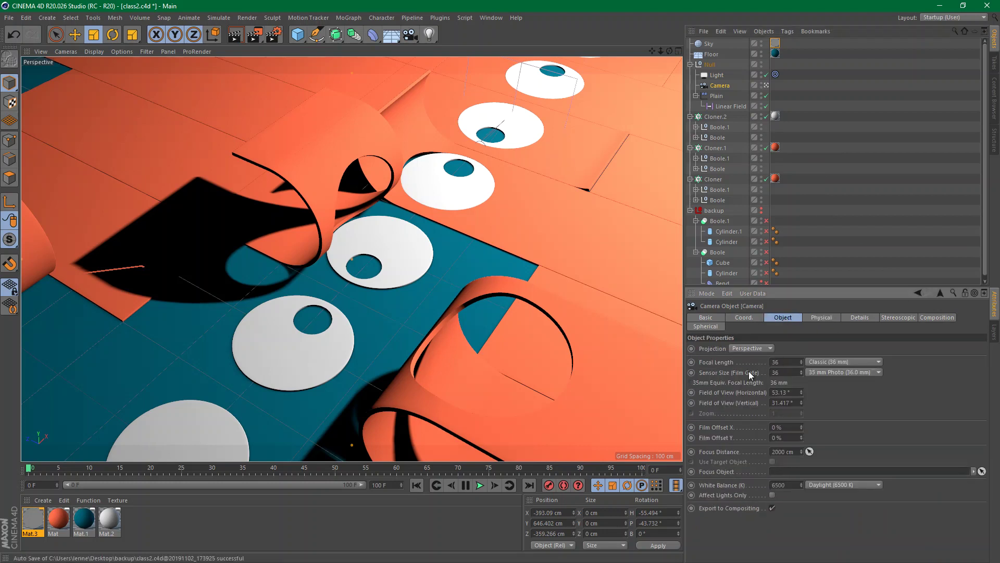
left_click(834, 361)
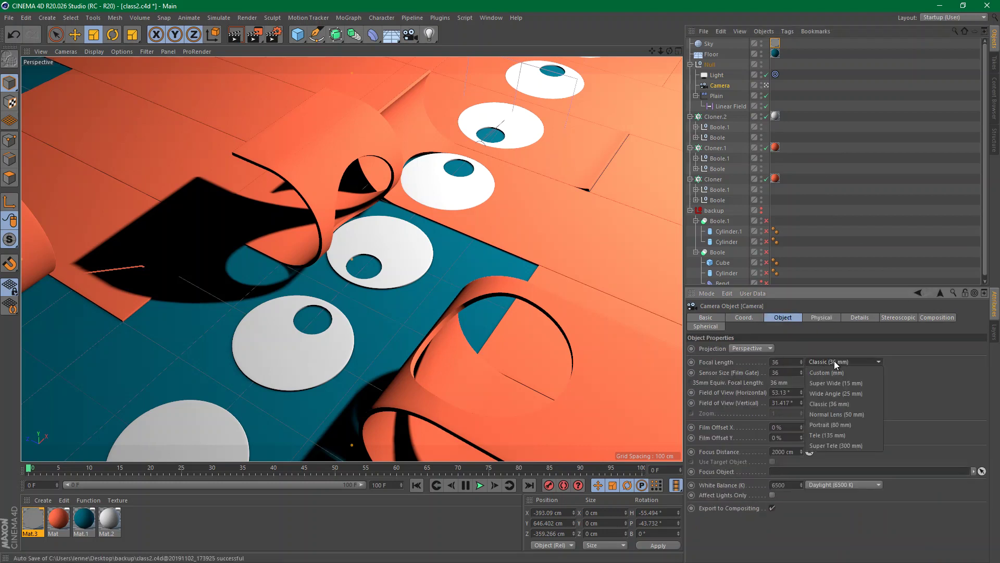
left_click(859, 425)
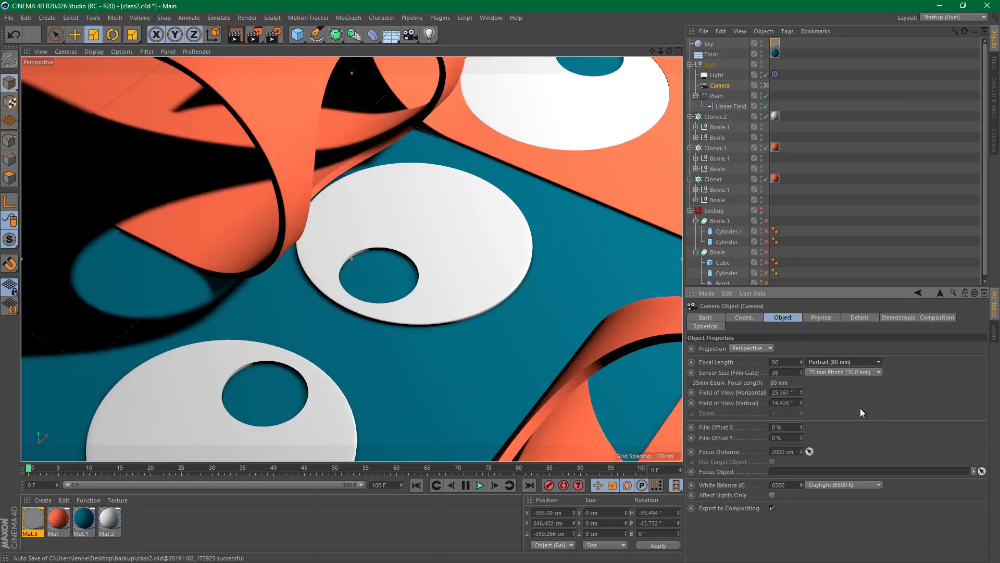
Pull the Camera back and orbit it lower to reframe the curled strips and discs, and render a preview
right_click_drag(523, 165, 392, 181, "alt")
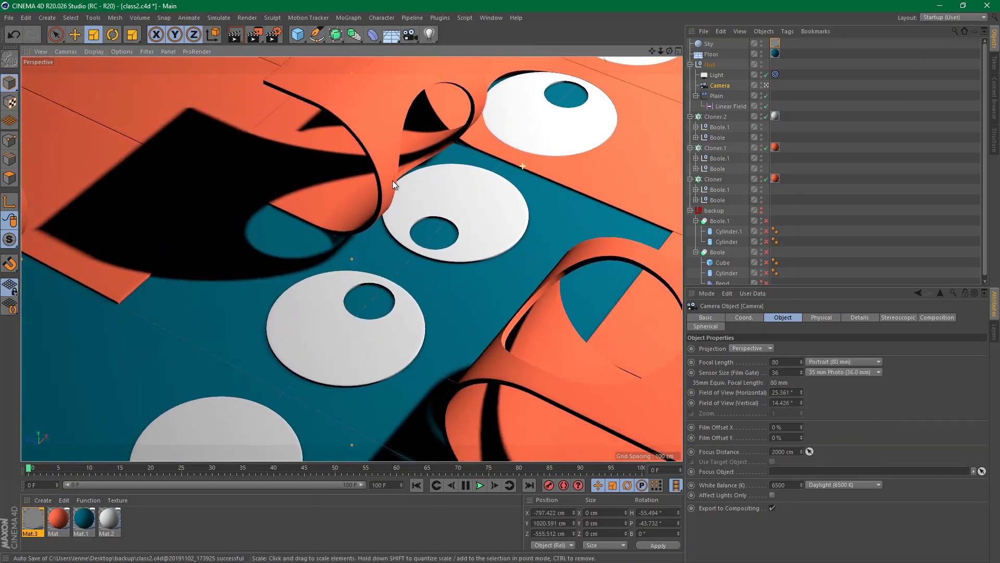
left_click_drag(392, 180, 434, 210, "alt")
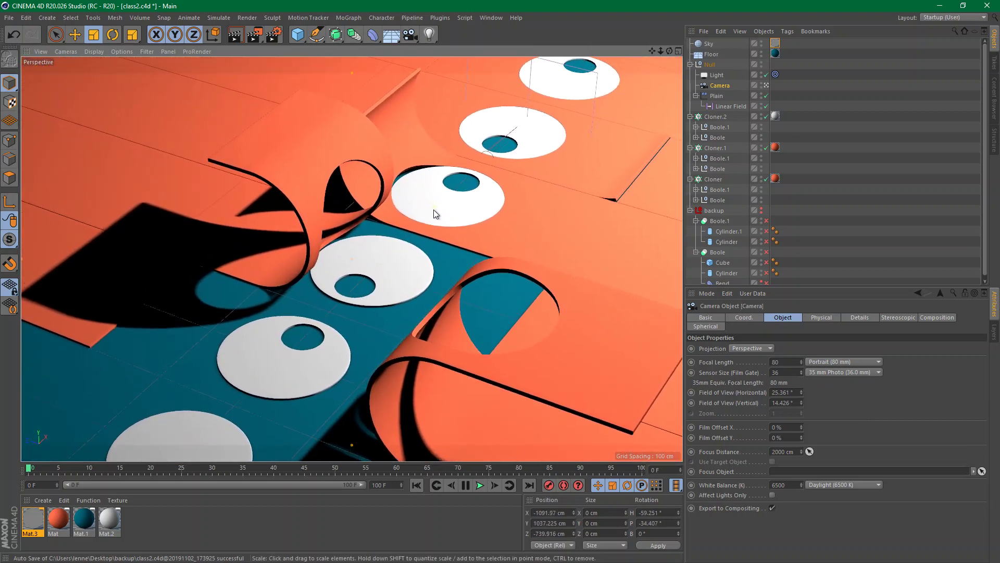
middle_click_drag(434, 209, 437, 205, "alt")
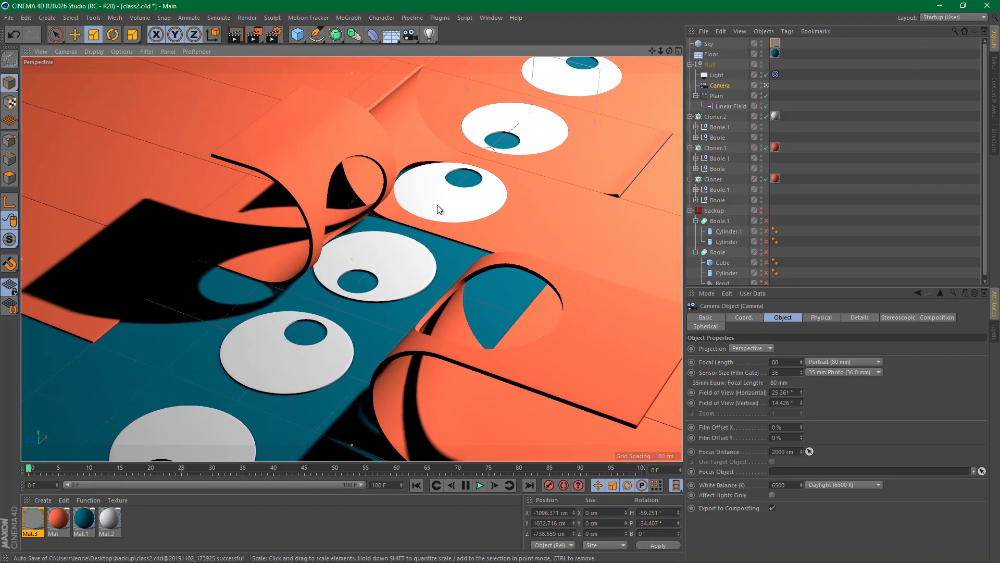
left_click(235, 35)
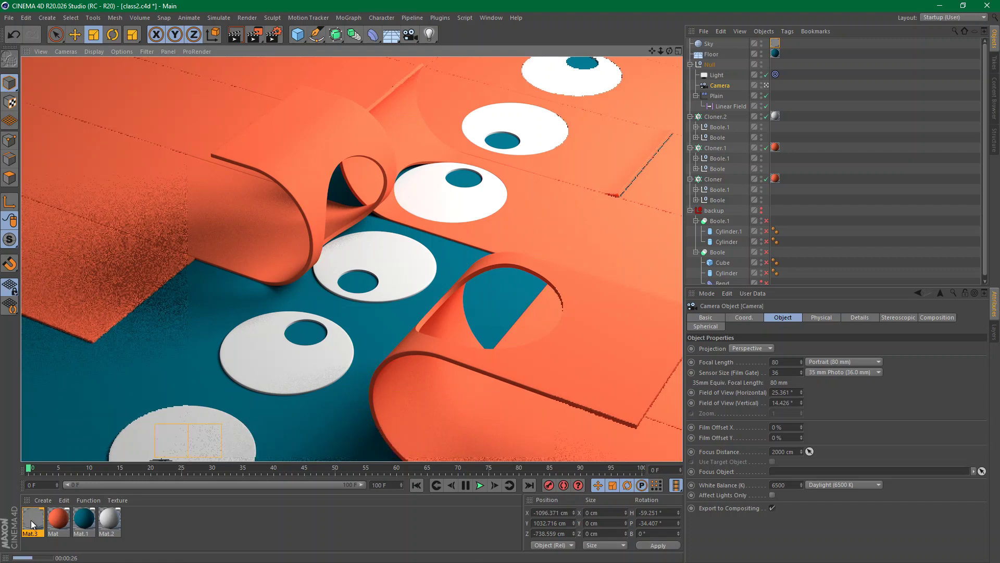
Try a Luminance brightness of 51% on the Sky's grey material and undo the change
double_click(32, 521)
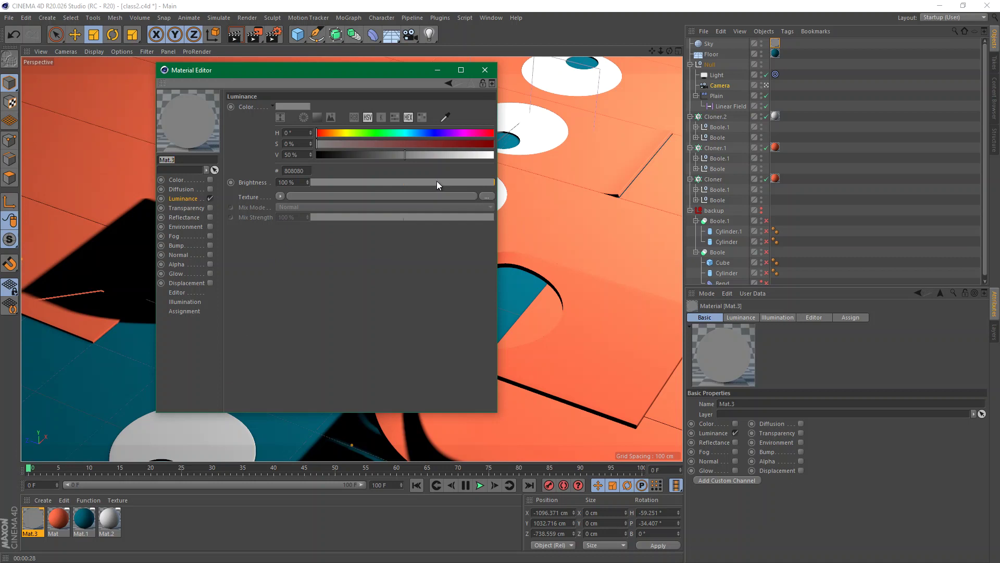
left_click_drag(461, 181, 404, 191)
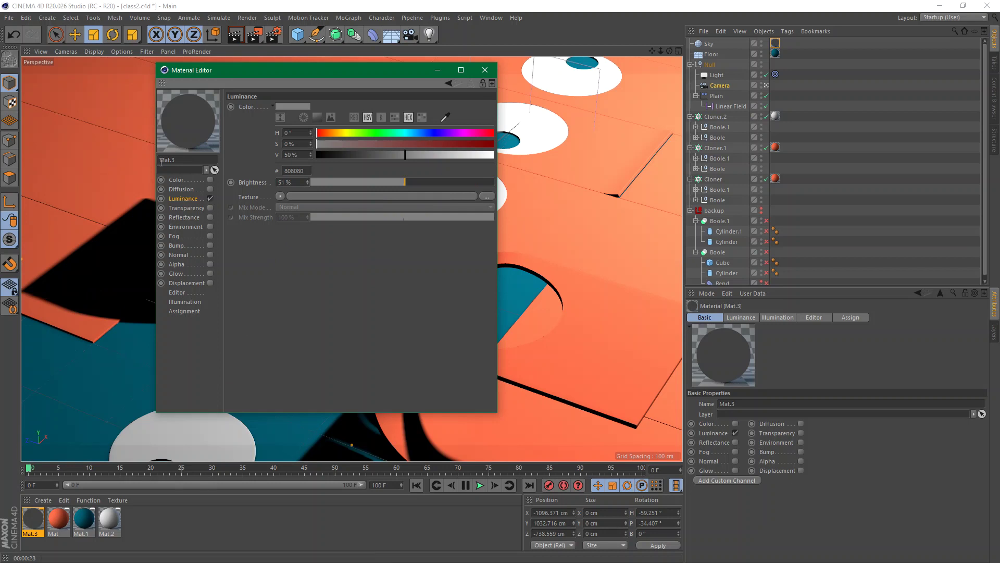
key("ctrl+z")
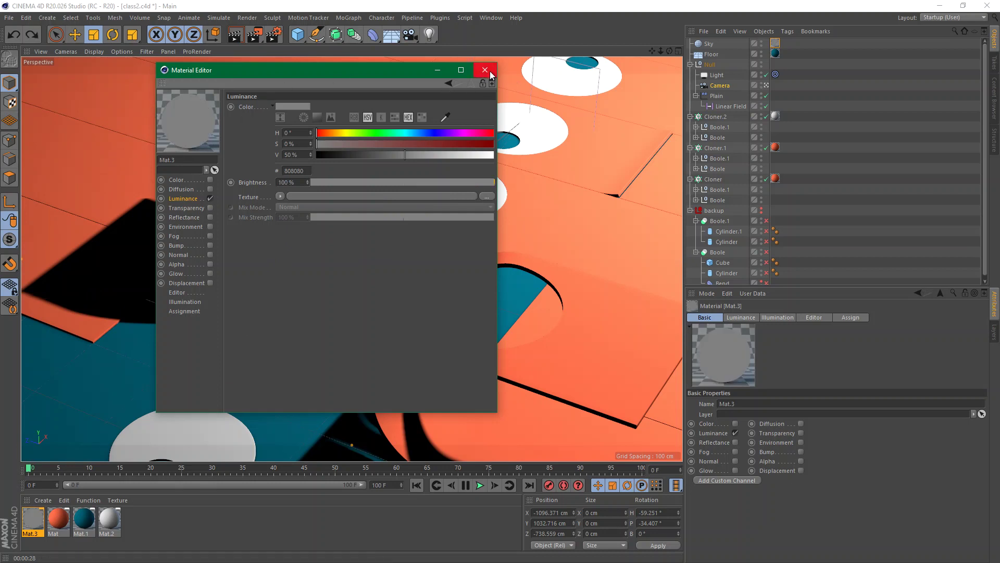
left_click(485, 70)
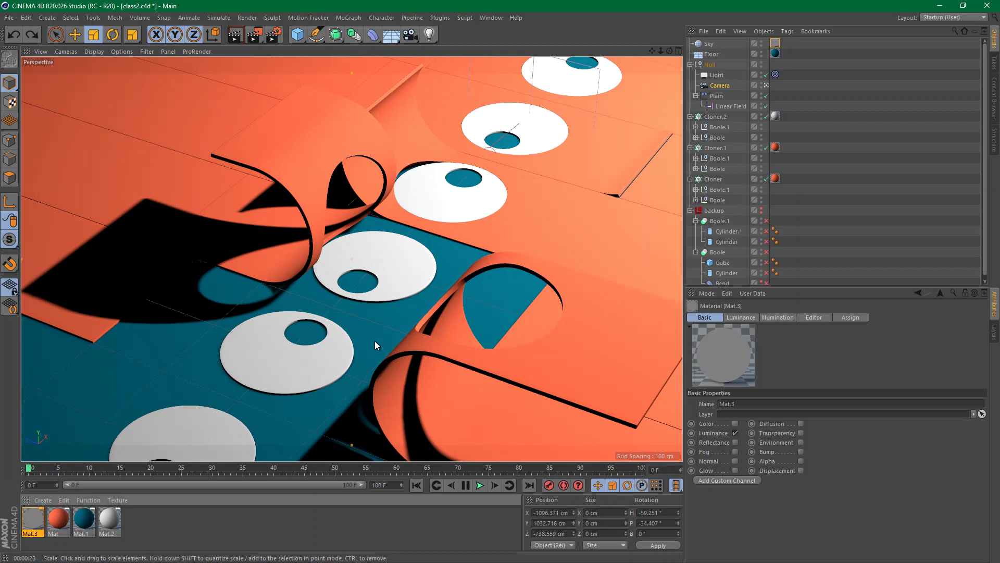
Set the Floor's P.Y coordinate to -2.5 cm and render a preview of the current view
left_click(716, 56)
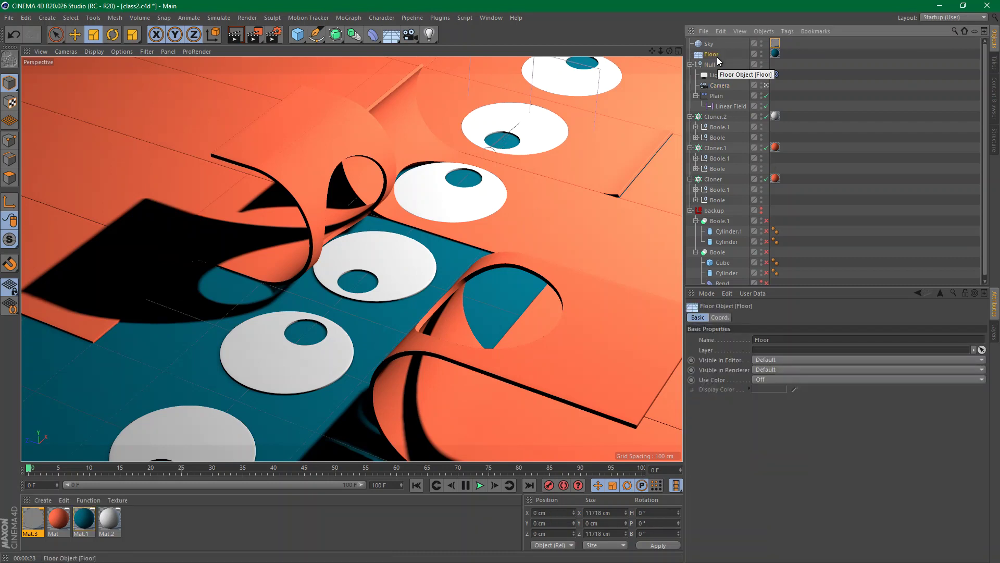
left_click(721, 317)
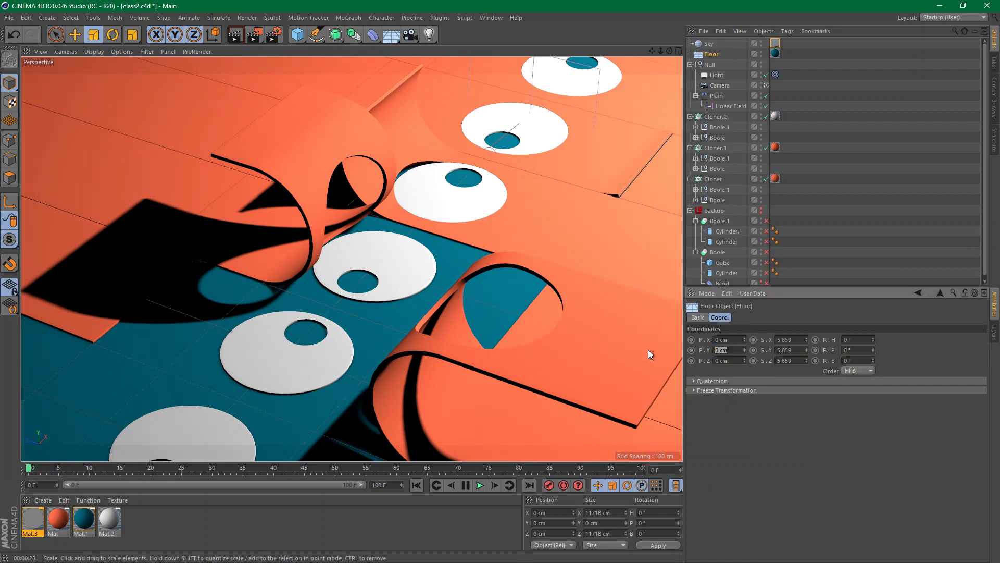
type("-2.5")
key("Return")
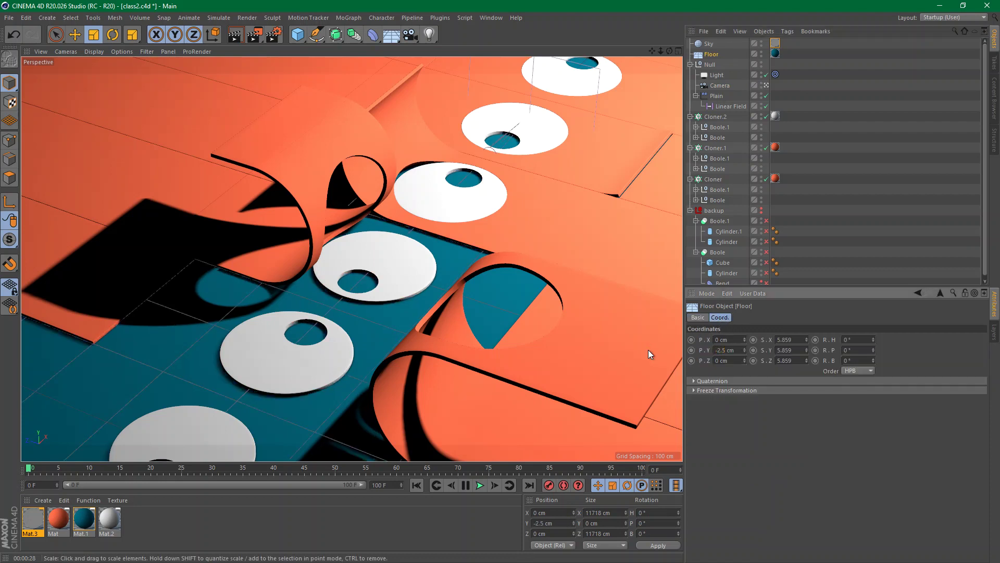
left_click(238, 38)
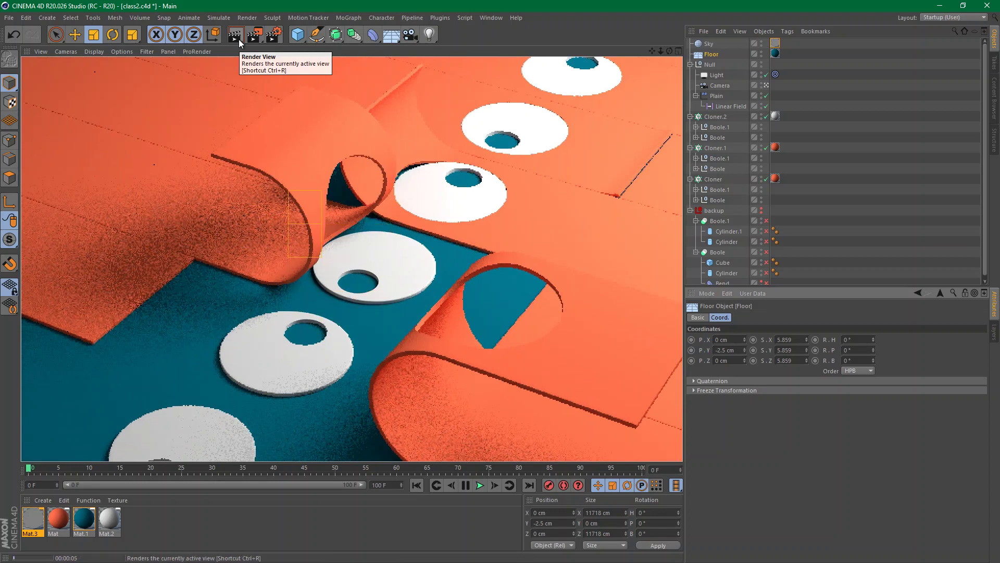
Review the Multi-Pass render settings and find the Depth pass among the available passes
left_click(273, 34)
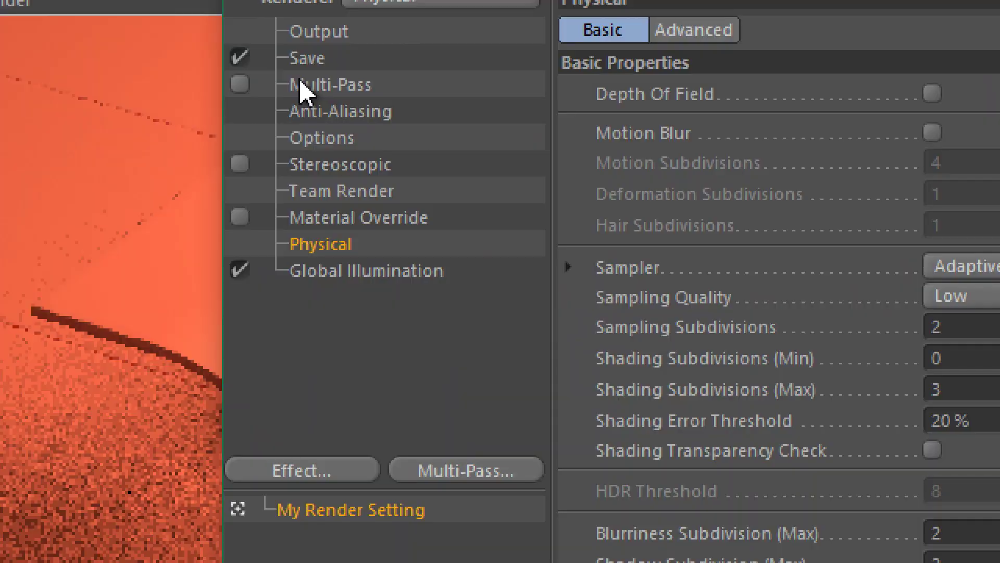
left_click(306, 85)
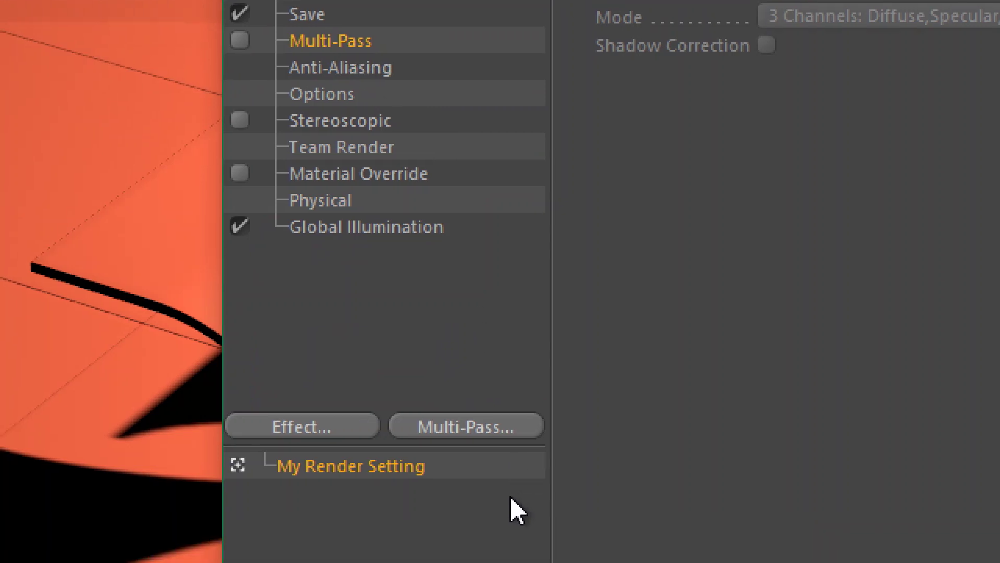
left_click(472, 475)
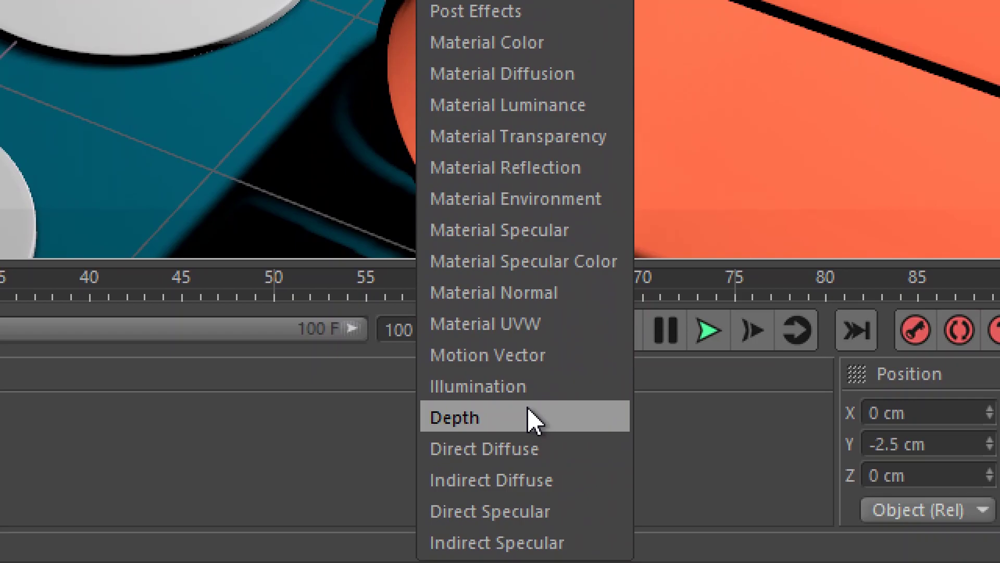
Switch to After Effects and inspect the imported fit[0000-0099].png and fit_depth[0000-0099].png sequences in the project
key("alt+Tab")
key("alt+Tab")
key("alt+Tab")
key("alt+Tab")
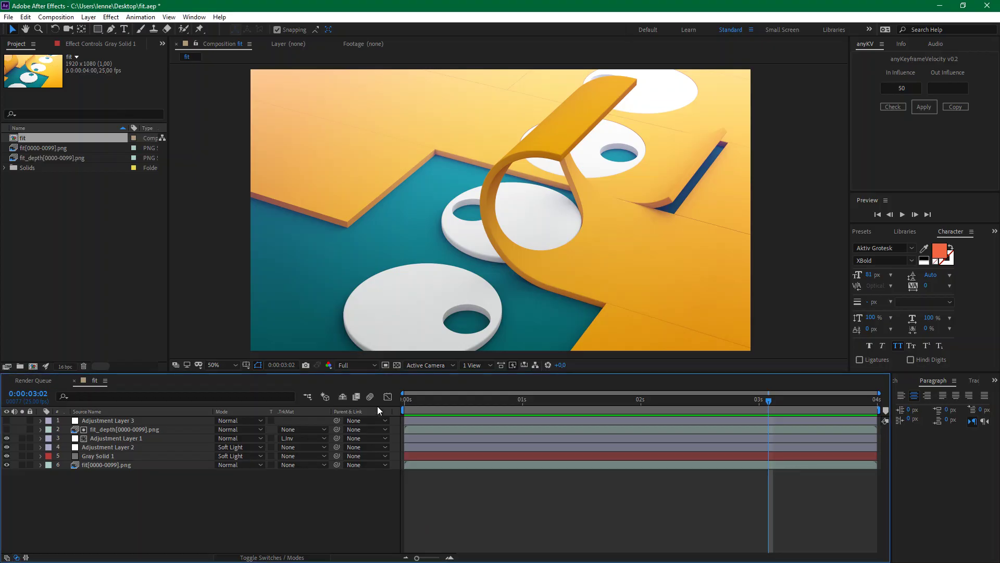
left_click(33, 149)
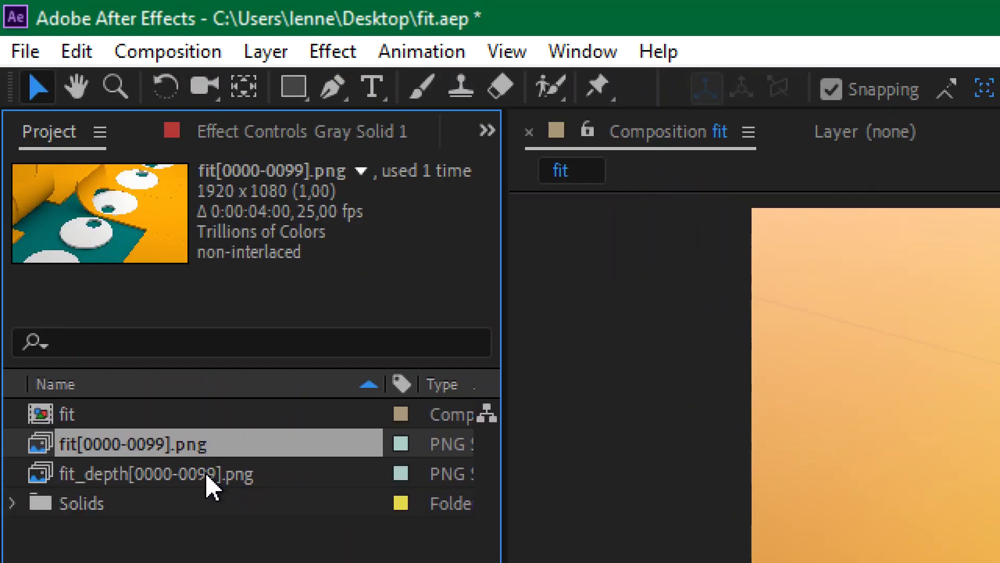
left_click(212, 475)
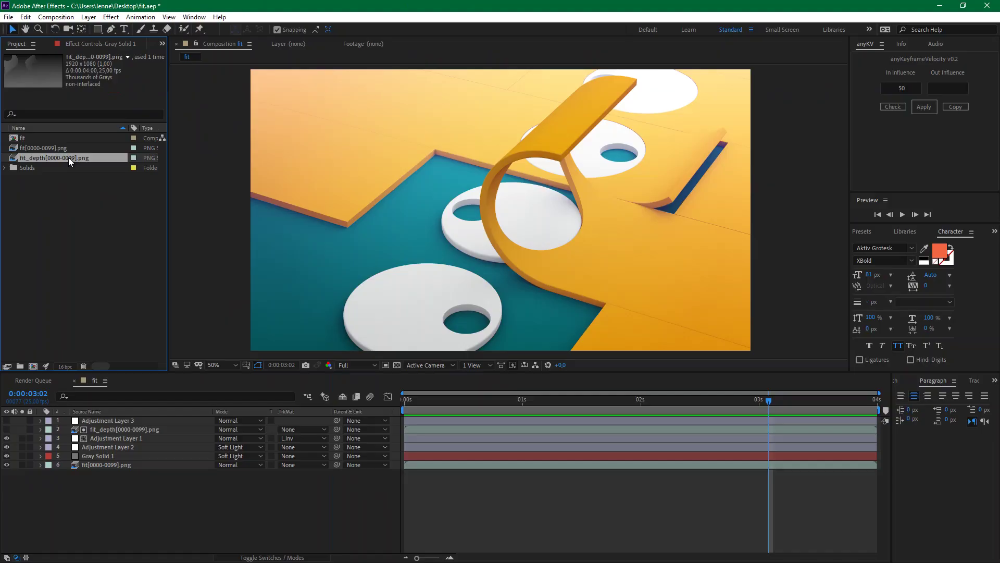
Create a new composition from the fit[0000-0099].png sequence and place the fit_depth[0000-0099].png sequence above it
left_click_drag(70, 436, 135, 562)
left_click_drag(46, 234, 33, 366)
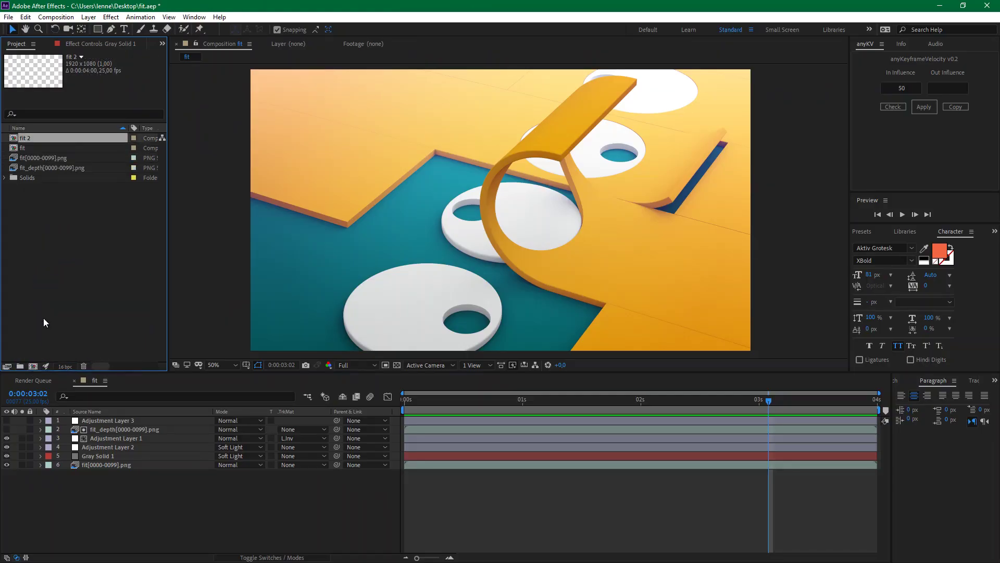
left_click_drag(42, 167, 99, 422)
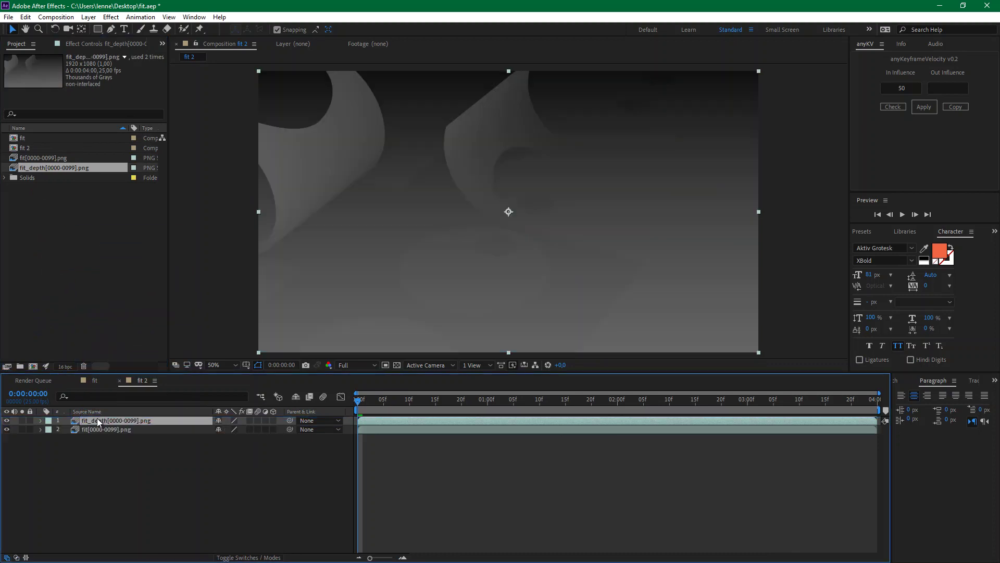
Compare the composition with and without the depth layer, and leave the depth layer hidden
left_click(7, 420)
left_click(6, 421)
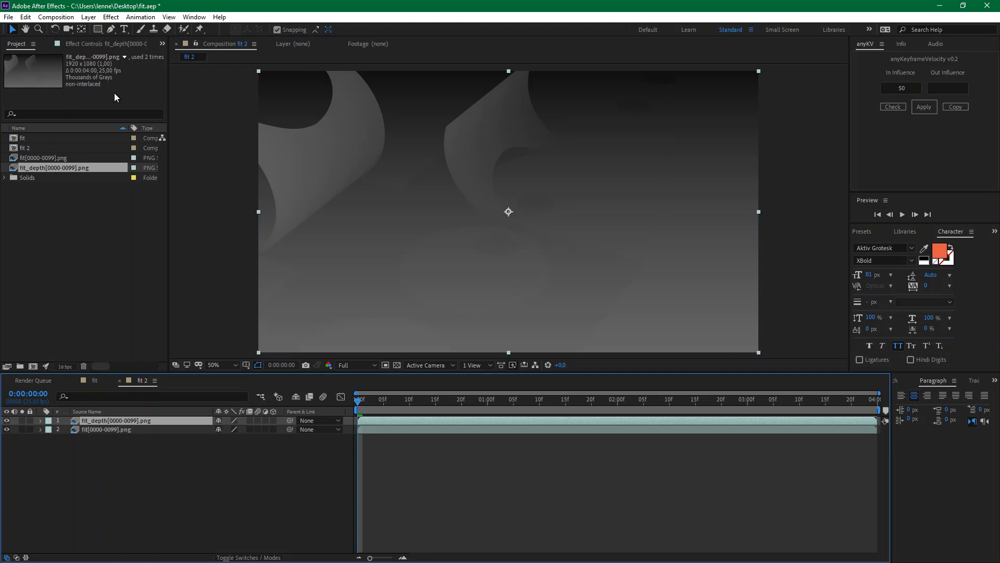
left_click(6, 420)
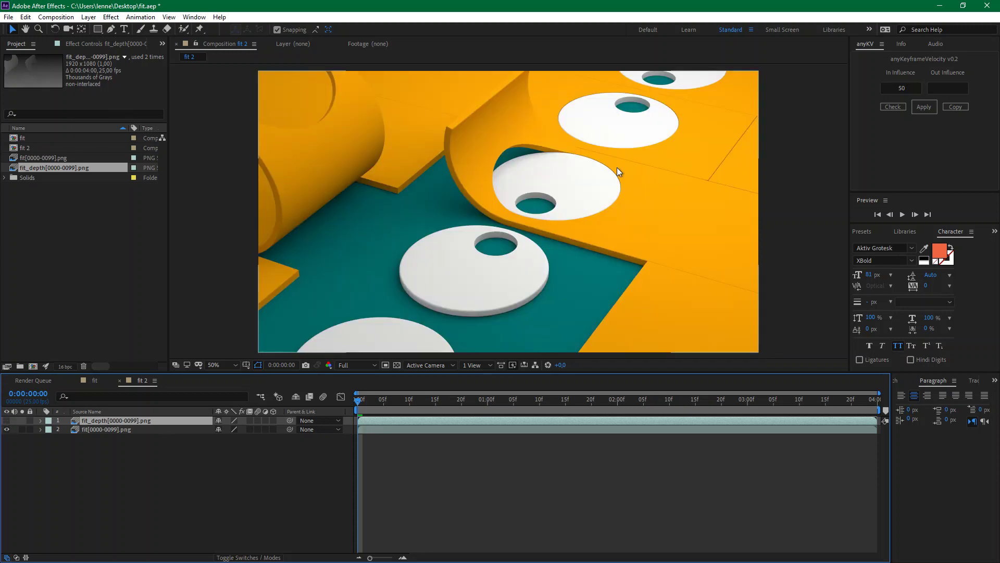
Add an adjustment layer above the depth layer and apply the Camera Lens Blur effect to it
key("z")
left_click(536, 187)
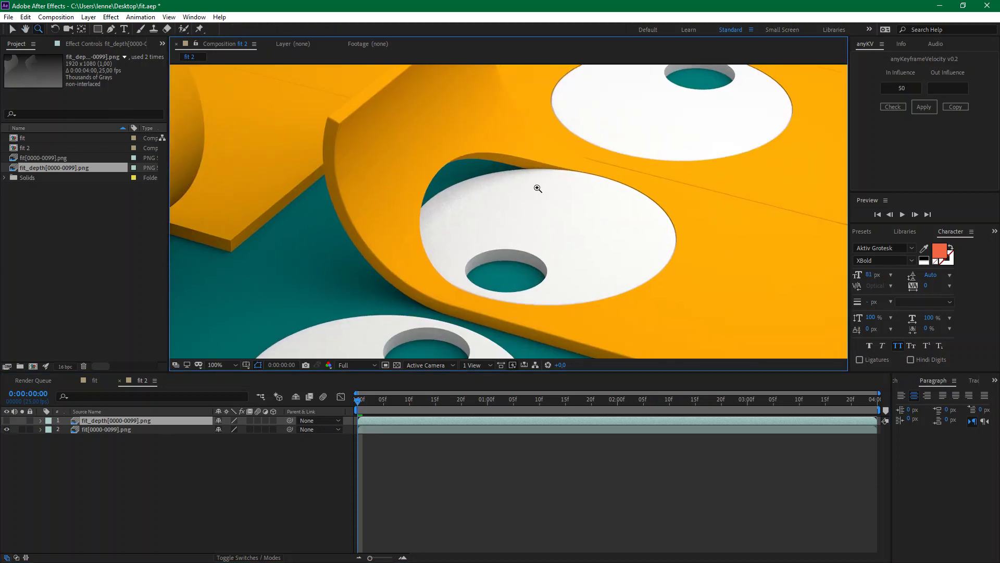
key("ctrl+alt+y")
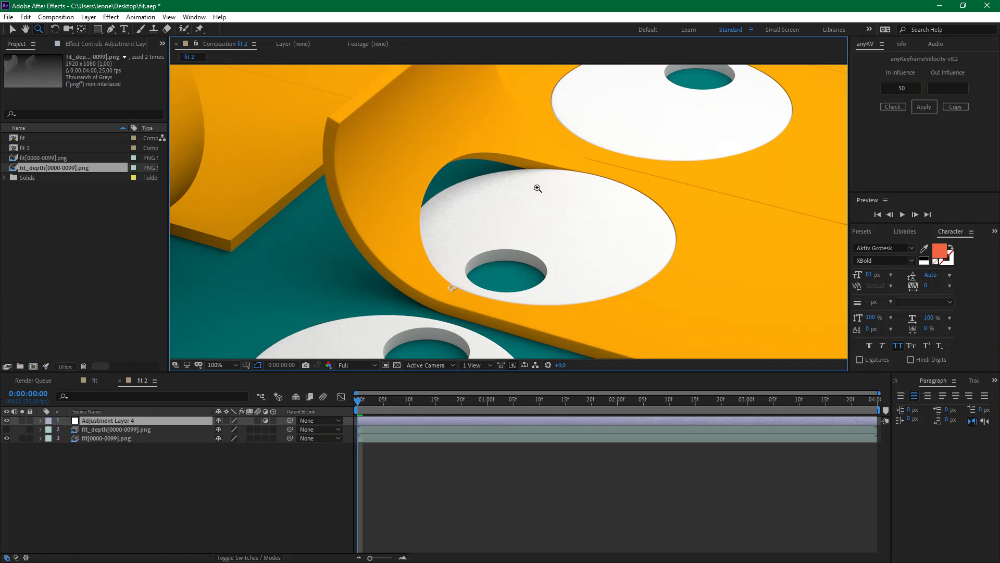
key("ctrl+space")
type("camera")
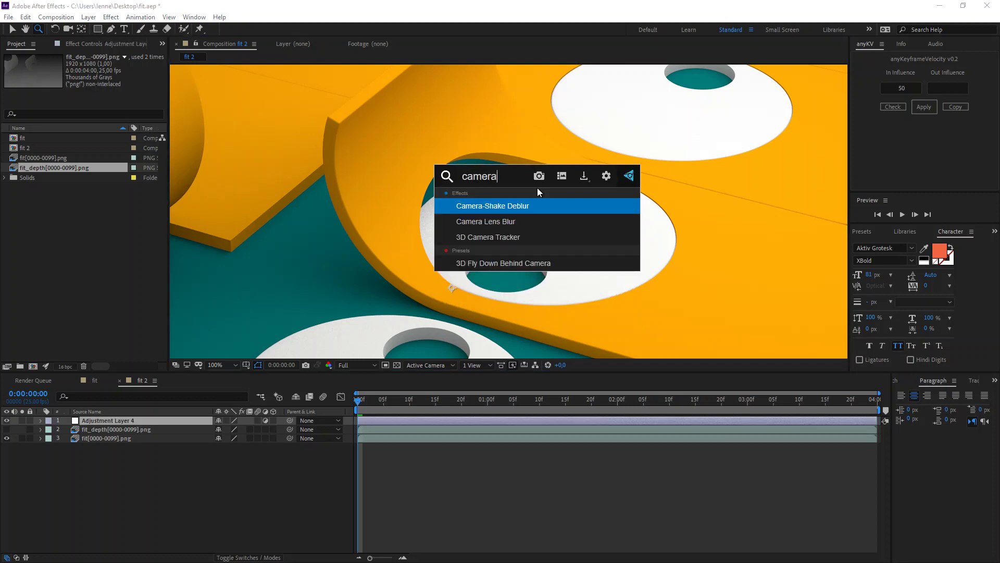
key("Return")
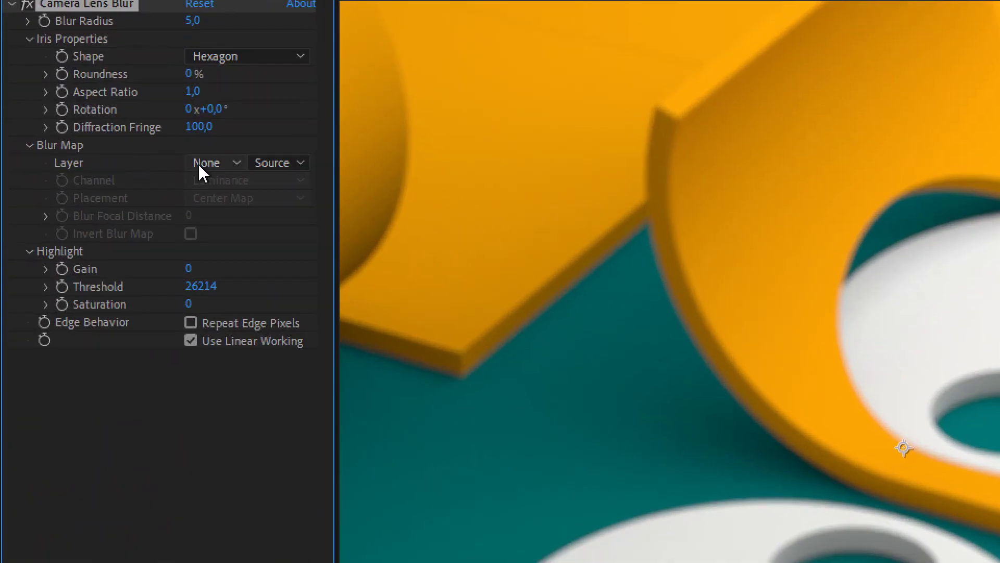
Use the fit_depth layer as the Camera Lens Blur's blur map and set the Blur Radius to 40
left_click(197, 162)
left_click(281, 233)
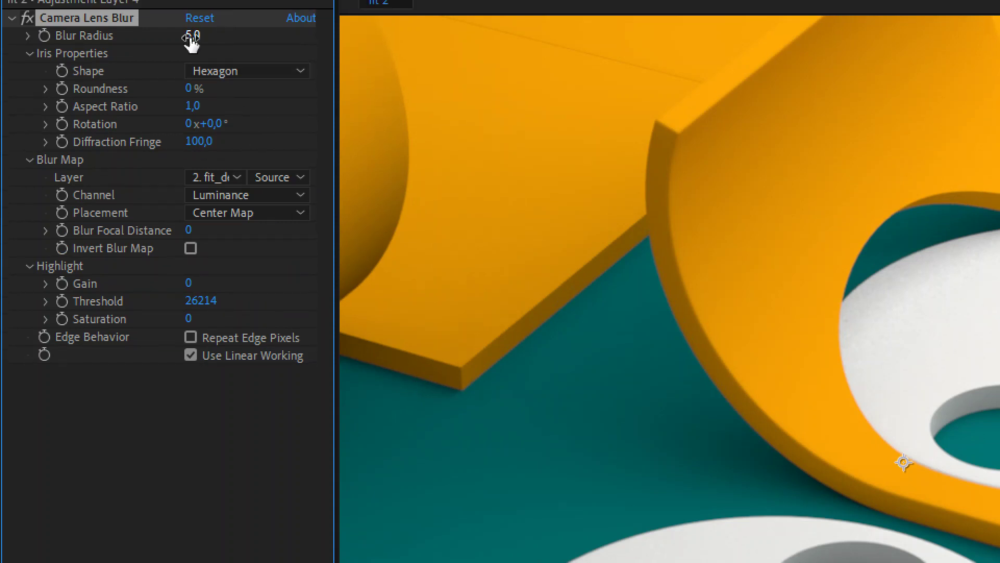
left_click_drag(191, 37, 226, 38)
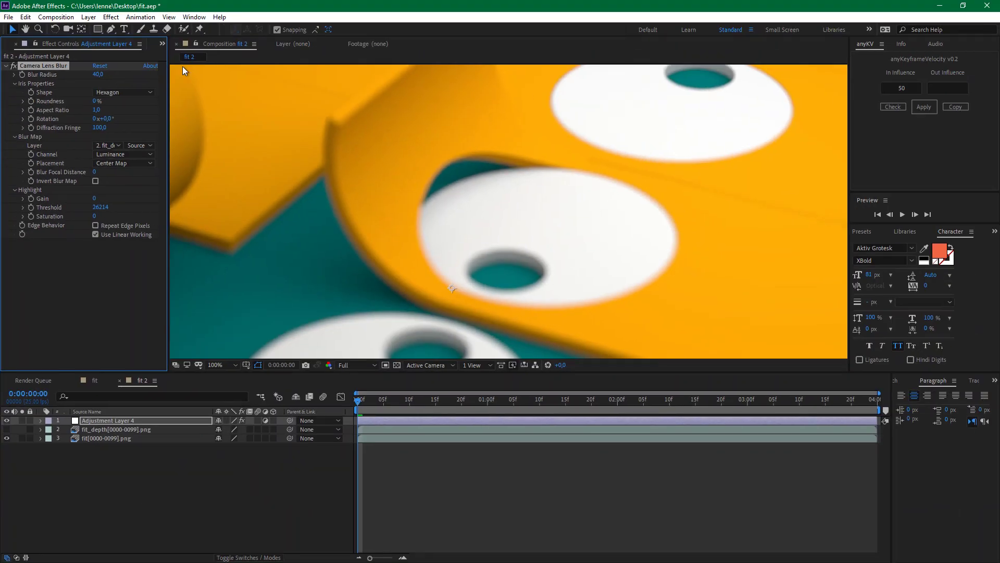
Set the Camera Lens Blur's Blur Focal Distance to 7537, focusing around the disc under the curled strip
key("z")
left_click(590, 134, "alt")
key("h")
left_click_drag(485, 236, 553, 192)
key("z")
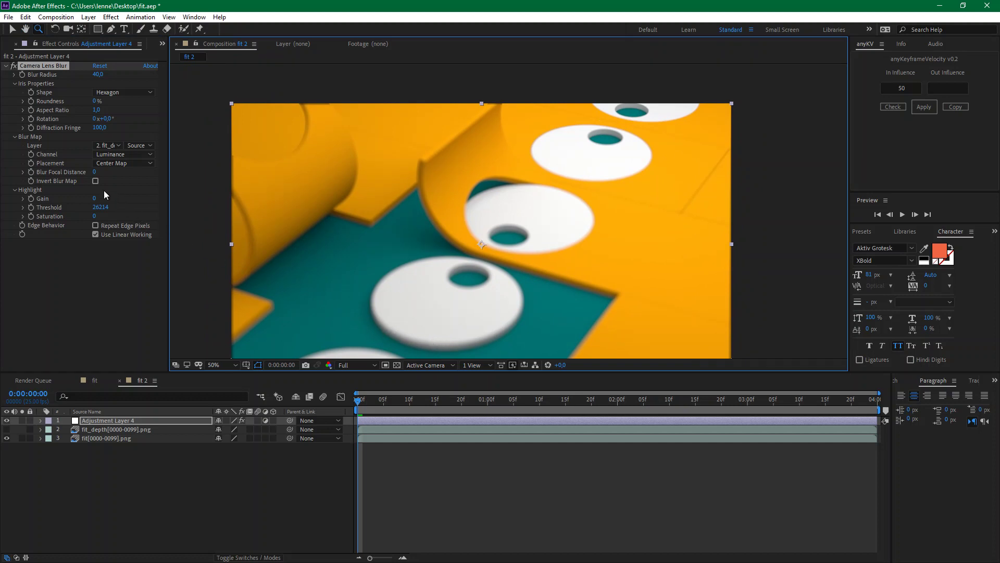
mouse_move(95, 174)
left_mouse_down()
mouse_move(116, 171)
mouse_move(99, 173)
left_mouse_up()
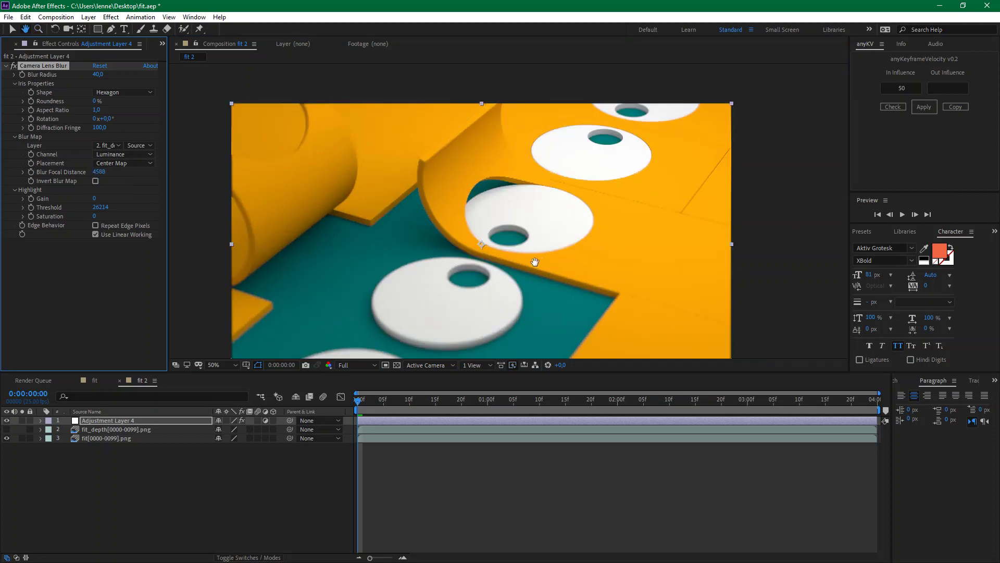
left_click_drag(536, 259, 516, 279)
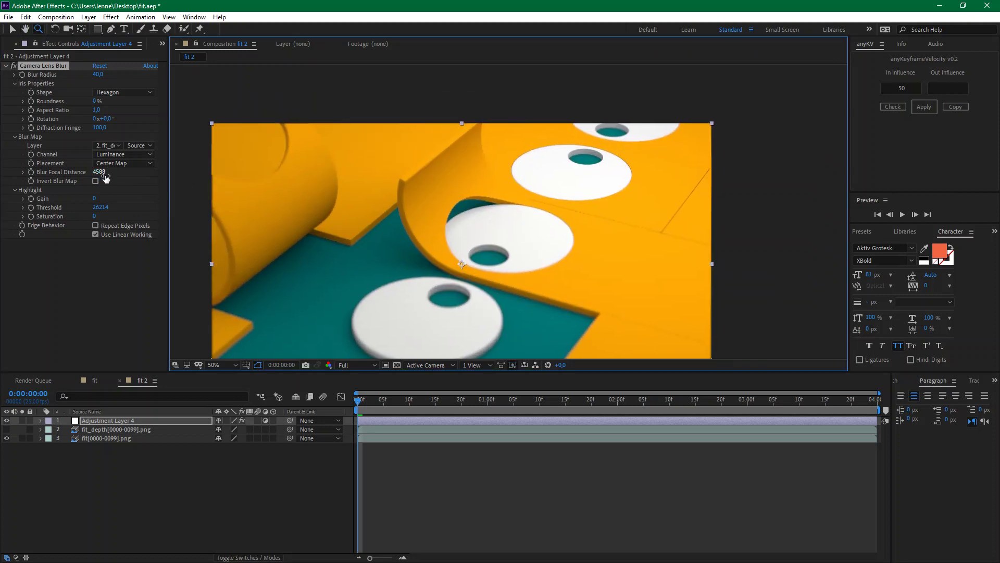
mouse_move(95, 172)
left_mouse_down()
mouse_move(116, 172)
mouse_move(103, 173)
left_mouse_up()
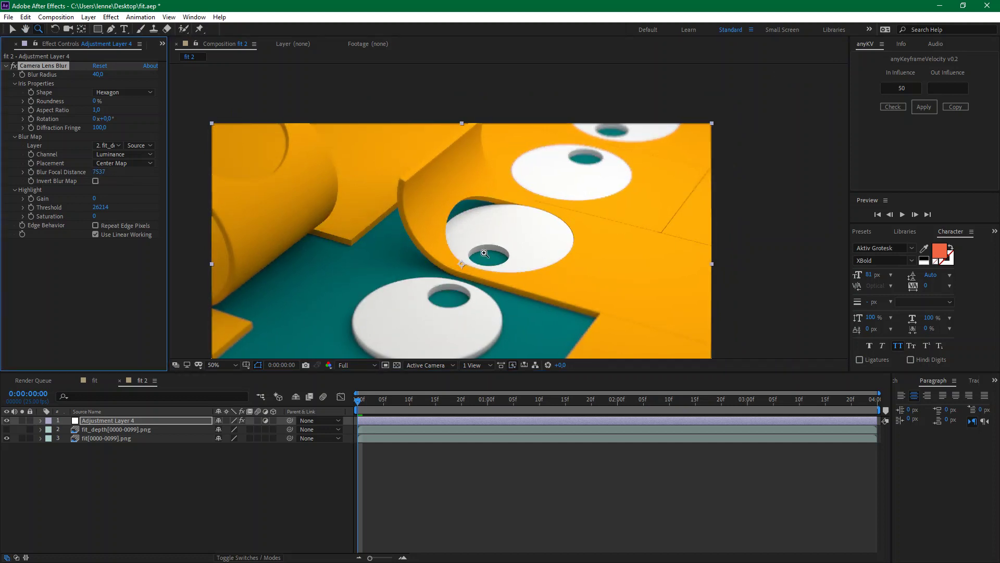
Examine the depth blur around the curled strip and discs up close, and play a short preview of the composition
left_click_drag(463, 251, 389, 214)
left_click(391, 212)
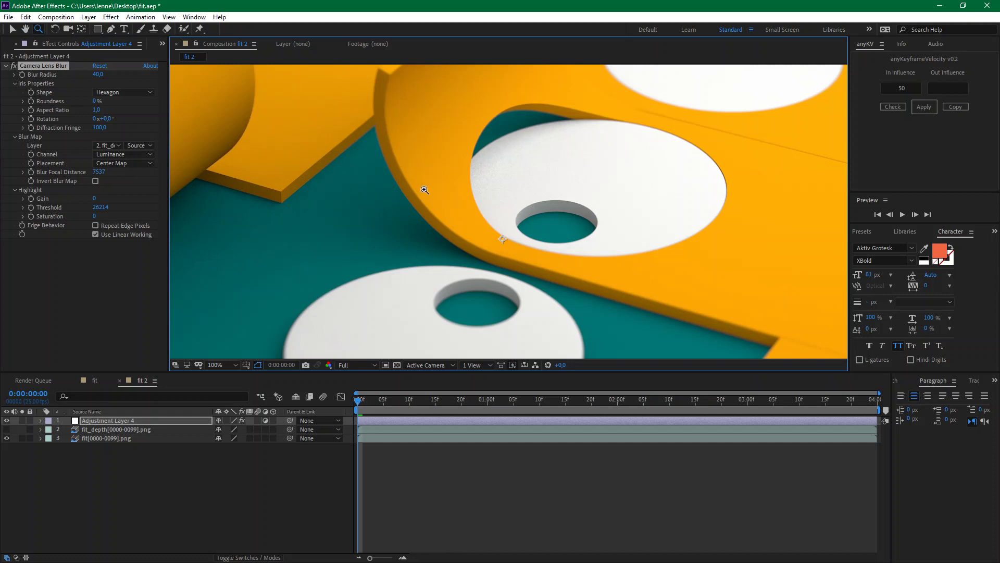
left_click_drag(561, 252, 672, 106)
left_click(633, 192, "alt")
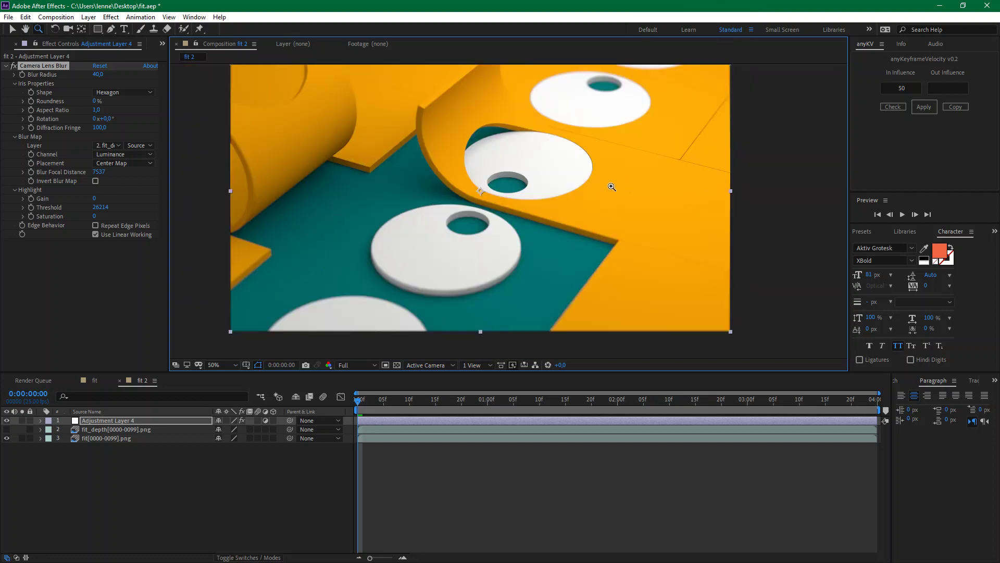
left_click_drag(607, 185, 540, 199)
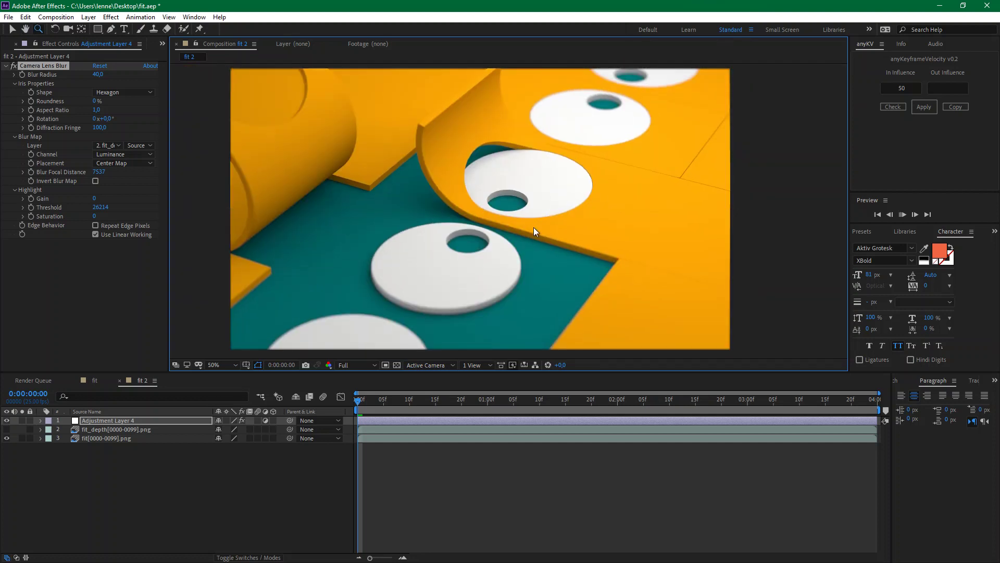
key("space")
key("space")
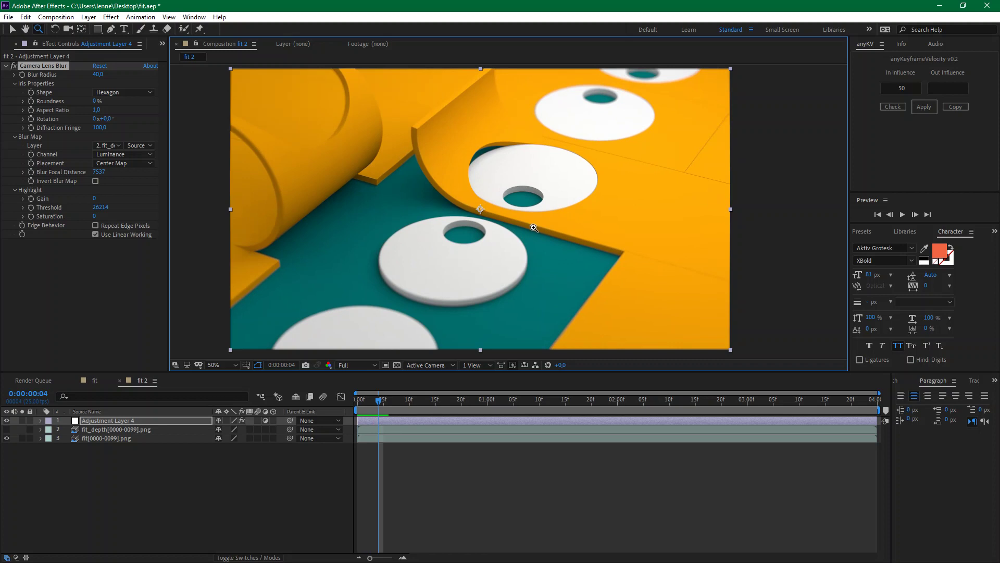
Turn on Repeat Edge Pixels for the Camera Lens Blur and set its Blur Radius to 269
left_click(121, 227)
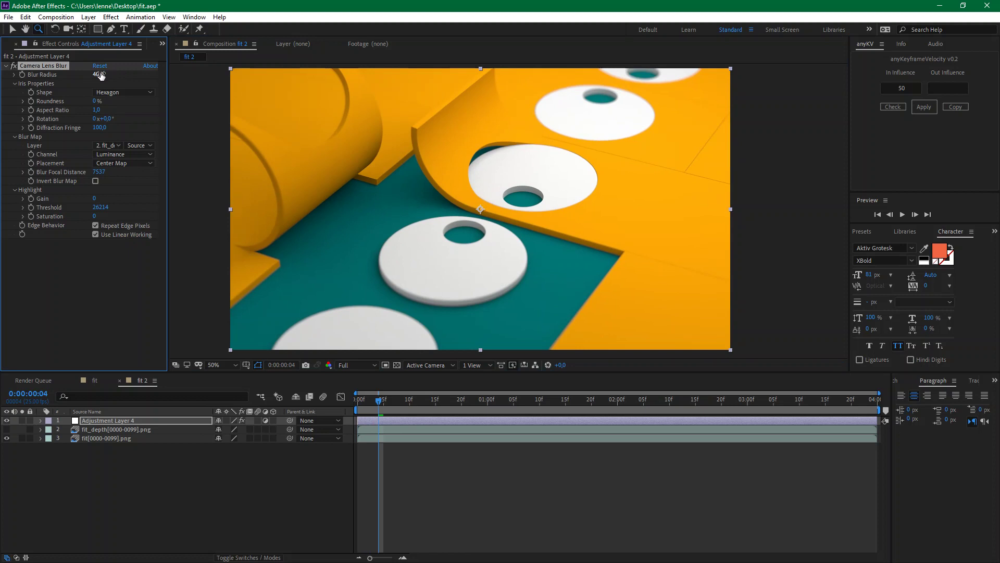
left_click_drag(100, 74, 221, 77)
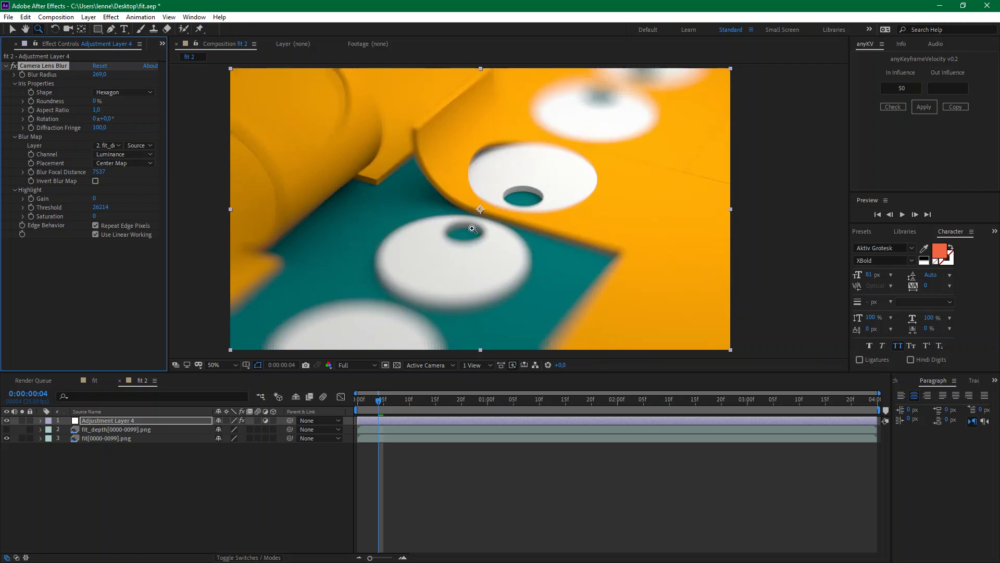
left_click(469, 172)
left_click(525, 172)
left_click(518, 208)
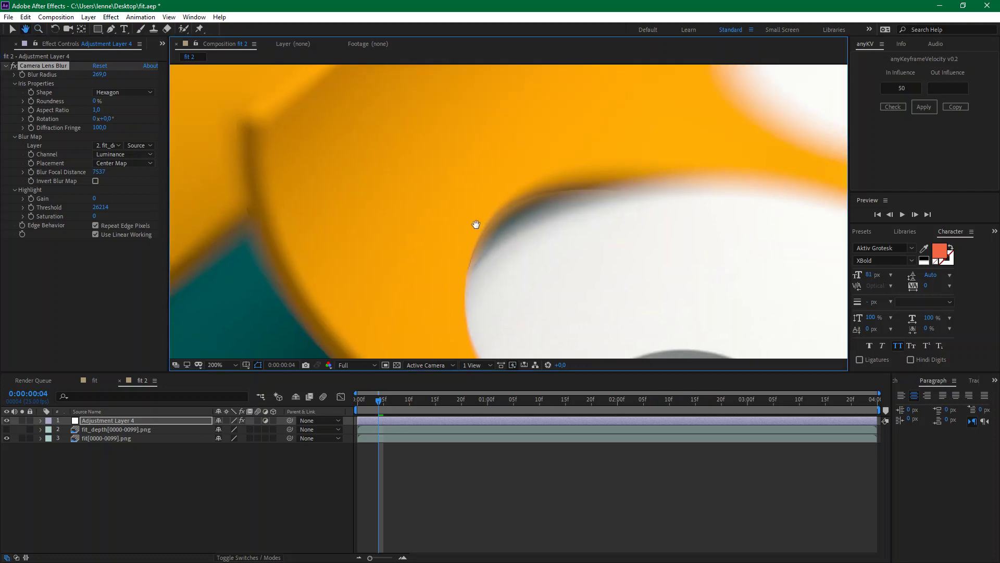
Delete the adjustment layer that carries the Camera Lens Blur from the fit 2 composition
left_click_drag(429, 212, 446, 137)
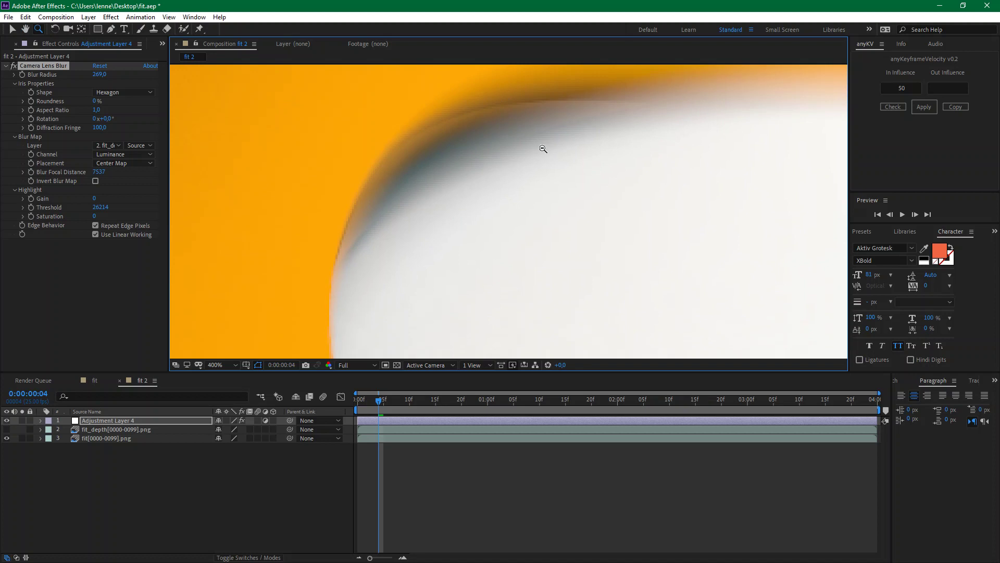
scroll(543, 158, "down", 6)
key("space")
left_click_drag(547, 237, 562, 158)
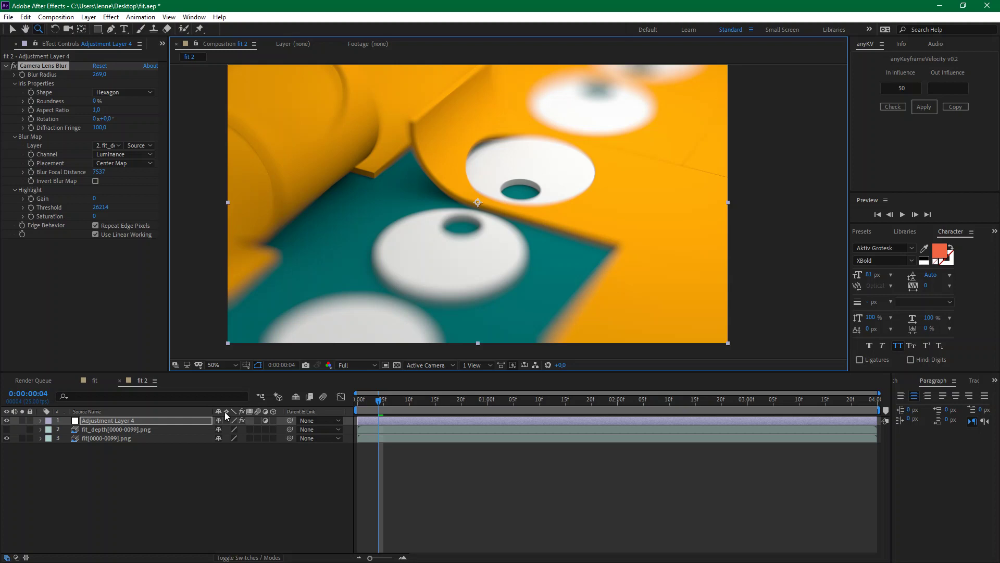
key("Delete")
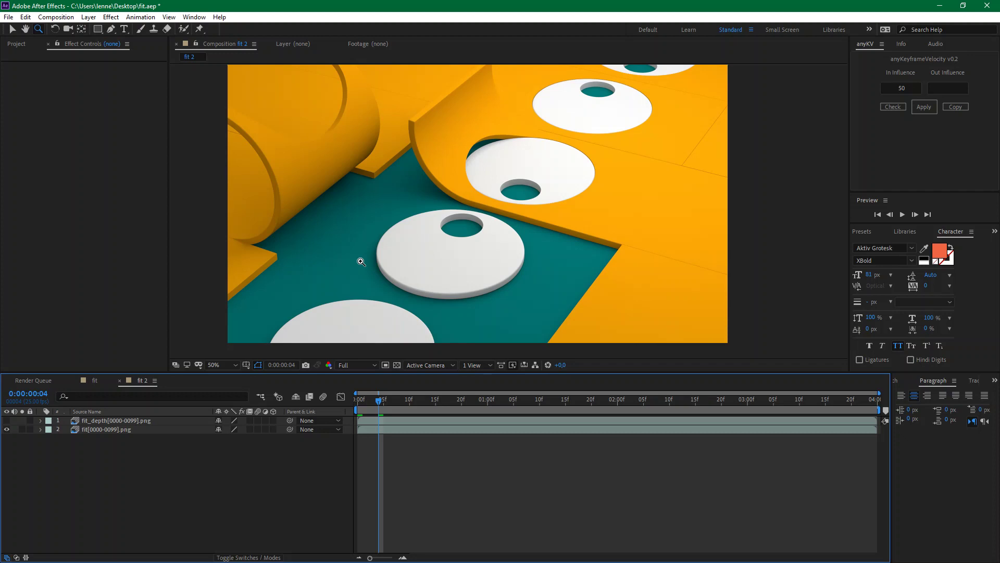
Make the fit_depth layer visible and apply the Levels effect to it
left_click(6, 419)
left_click(118, 420)
key("ctrl+space")
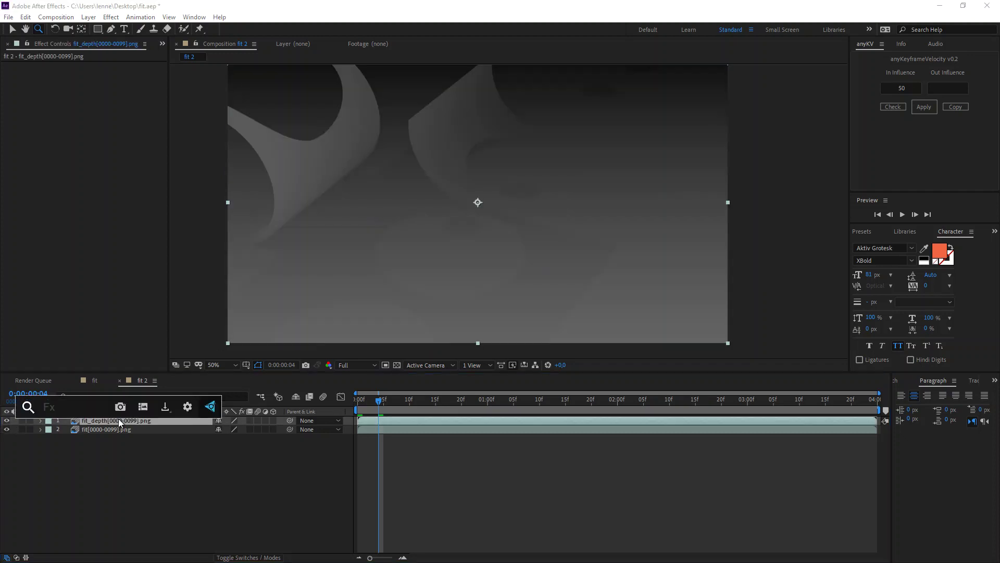
type("level")
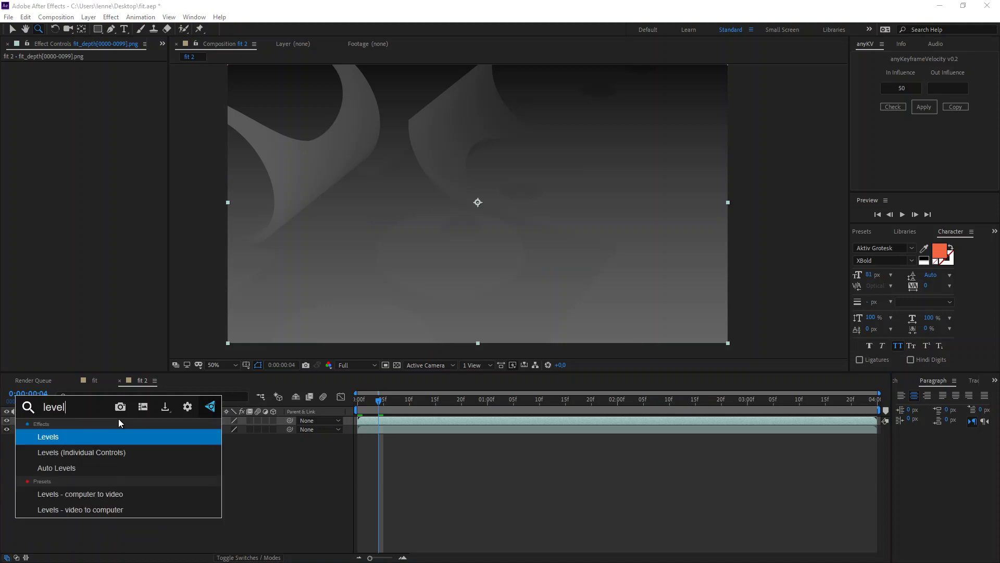
key("Return")
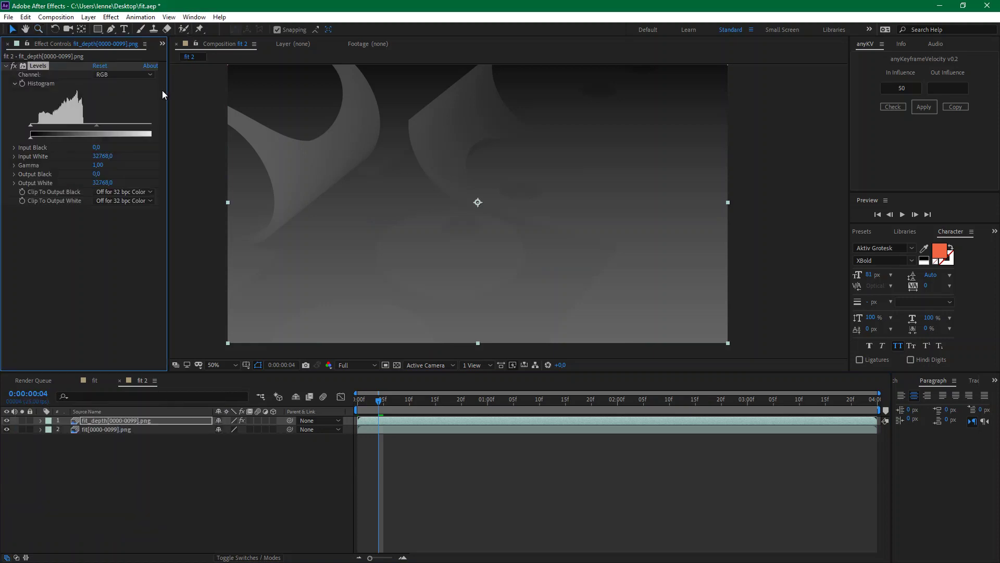
Set the depth layer's Levels to Input Black 1542 and Input White 13107.2, and hide the layer
left_click_drag(168, 92, 237, 91)
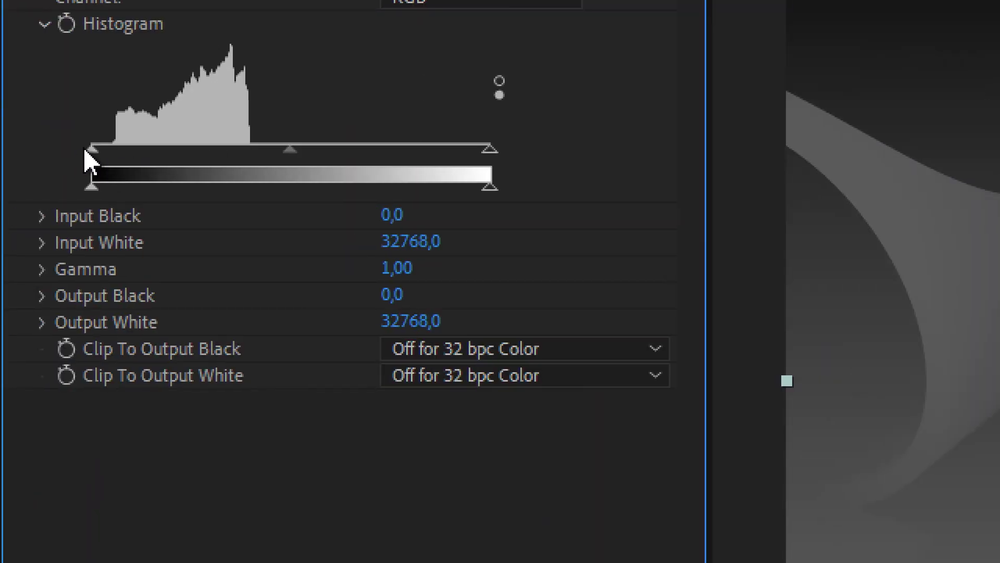
left_click_drag(90, 161, 111, 156)
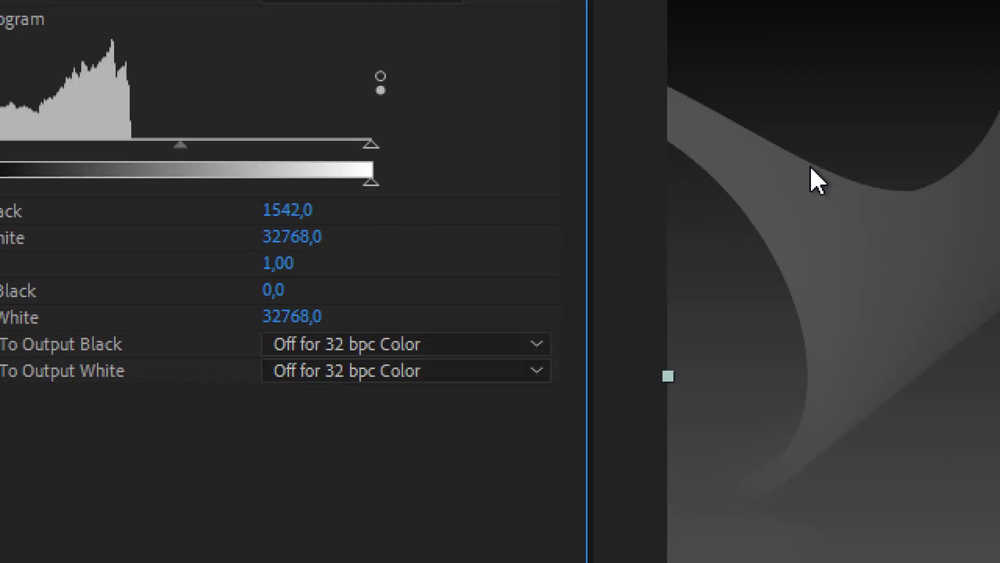
left_click_drag(369, 146, 133, 159)
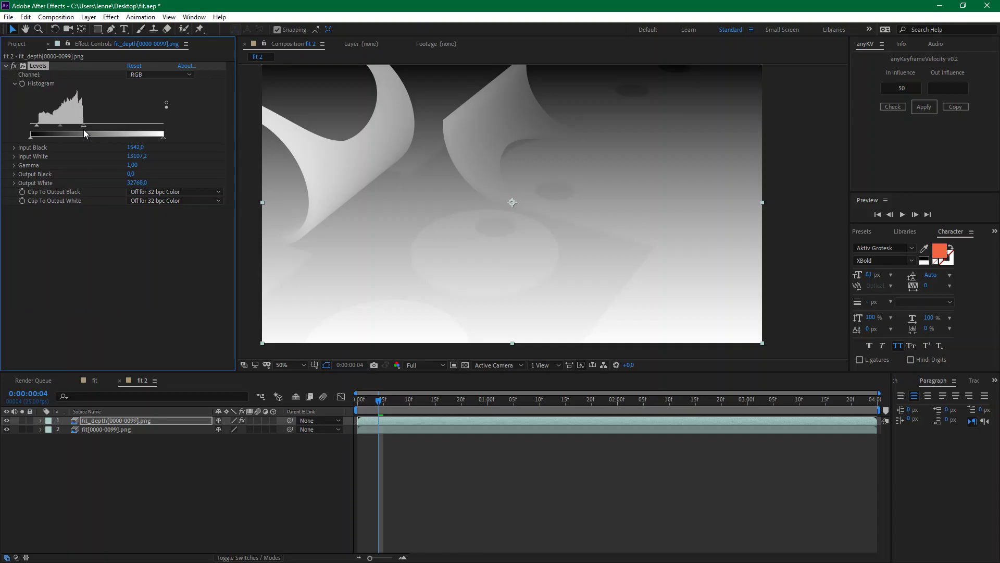
left_click(6, 420)
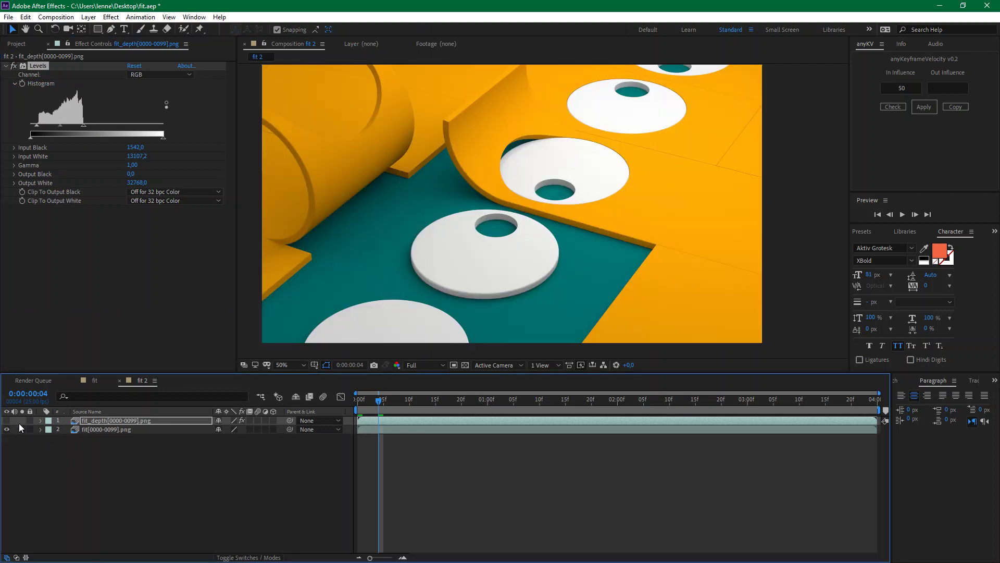
Apply a Displacement Map effect to the fit render layer with fit_depth as its displacement map layer
left_click(95, 428)
key("ctrl+space")
type("displac")
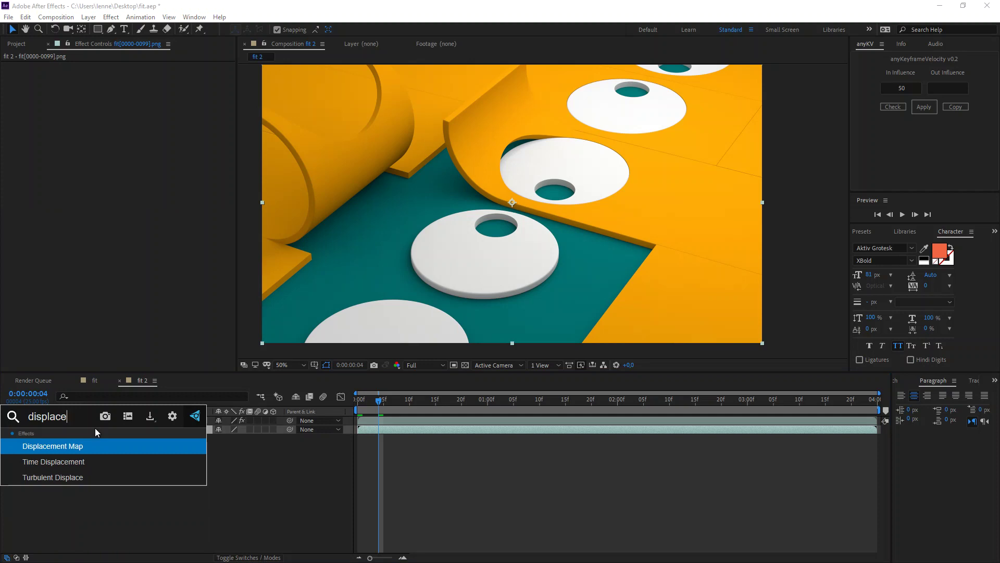
key("Return")
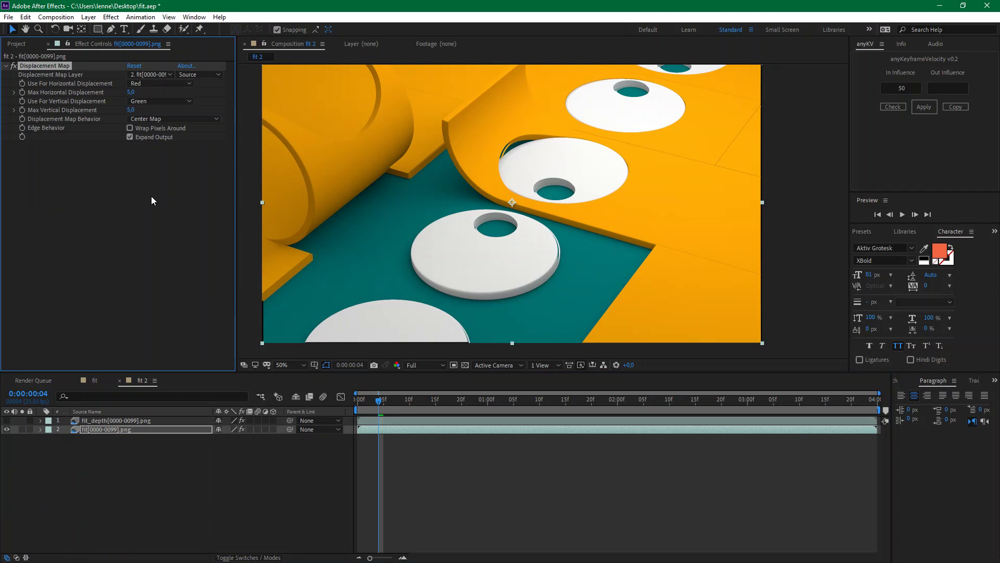
left_click(150, 74)
left_click(152, 87)
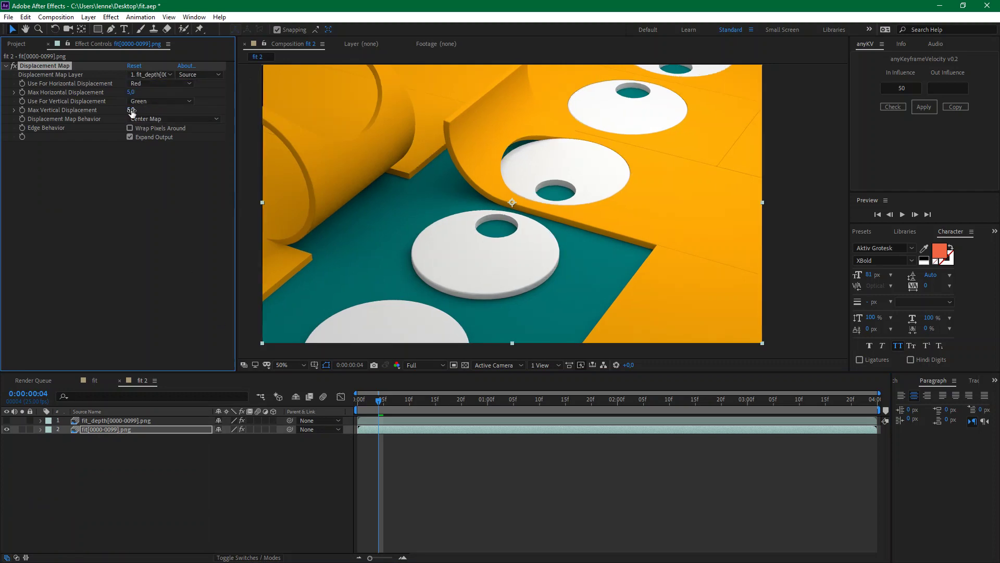
Try horizontal displacements of -192 and -11 and vertical displacements of 0 and 15, and remove the Displacement Map effect
left_click(130, 109)
type("0")
key("Return")
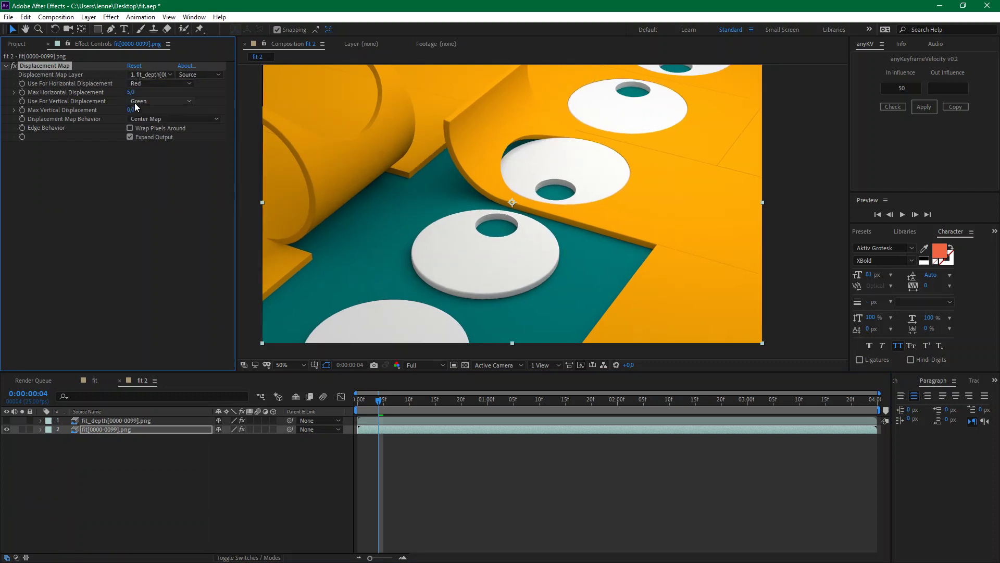
left_click_drag(131, 92, 61, 127)
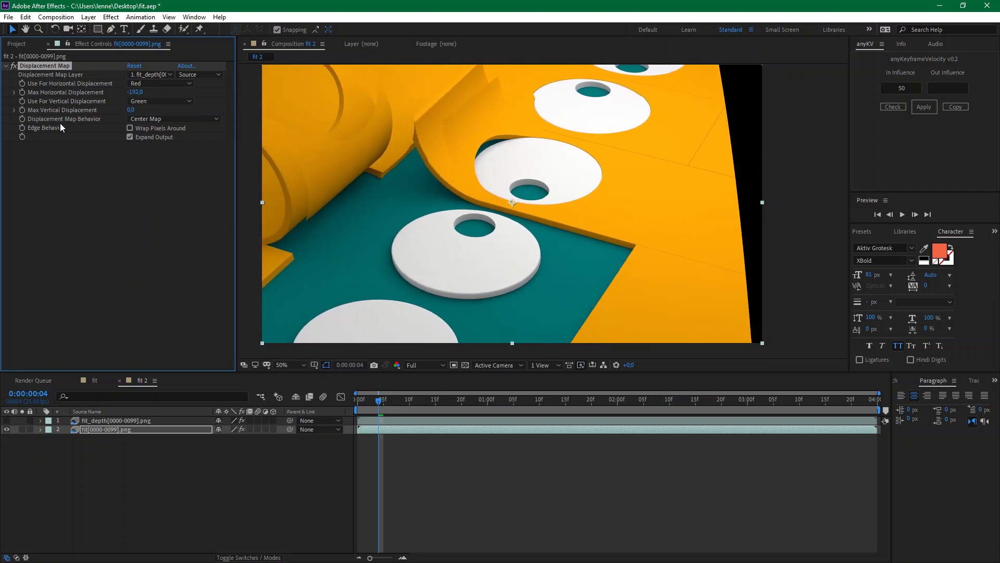
left_click_drag(133, 92, 229, 94)
mouse_move(130, 110)
left_mouse_down()
mouse_move(164, 104)
mouse_move(138, 108)
left_mouse_up()
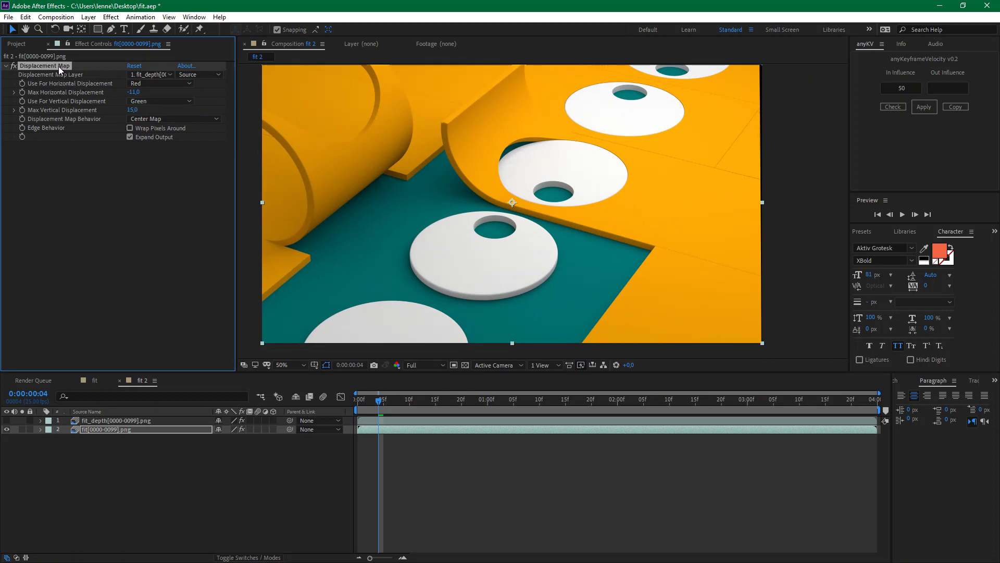
key("Delete")
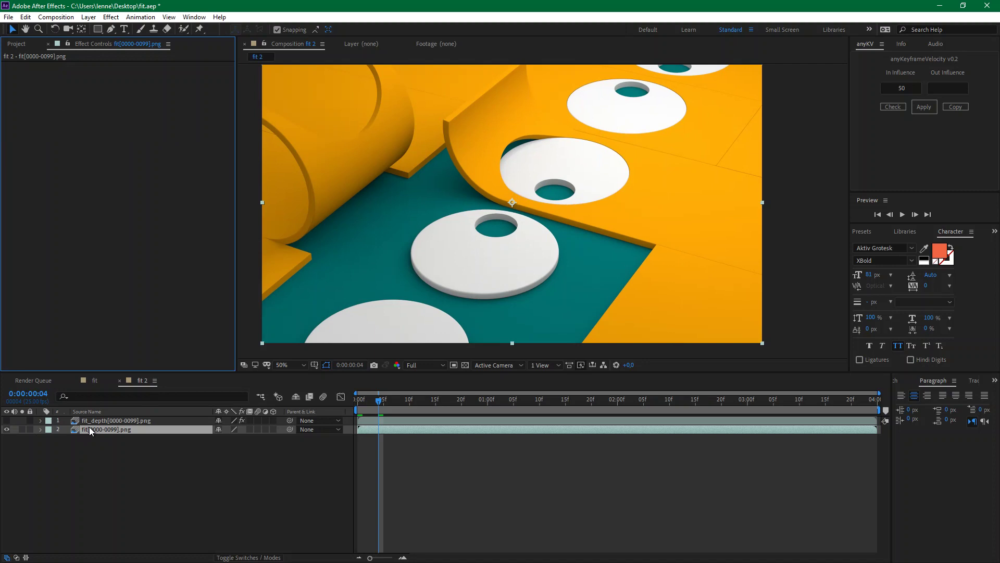
Add an adjustment layer directly above the fit render layer and apply the Curves effect to it
key("ctrl+alt+y")
key("ctrl+space")
type("cur")
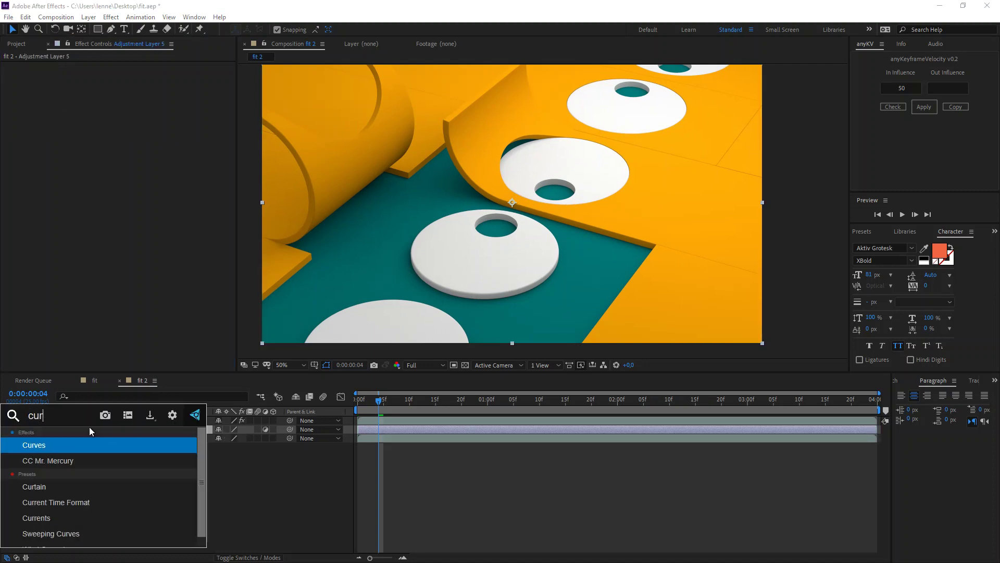
key("Return")
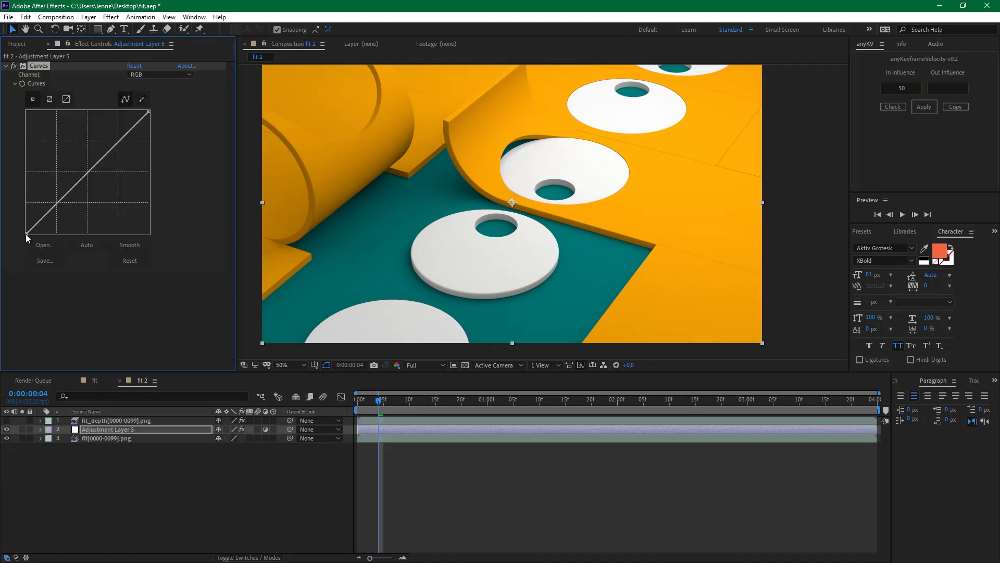
Lift the RGB curve's black point by about a quarter and raise its midtones, and lift the Blue channel's black point by about a quarter
left_click_drag(26, 234, 28, 204)
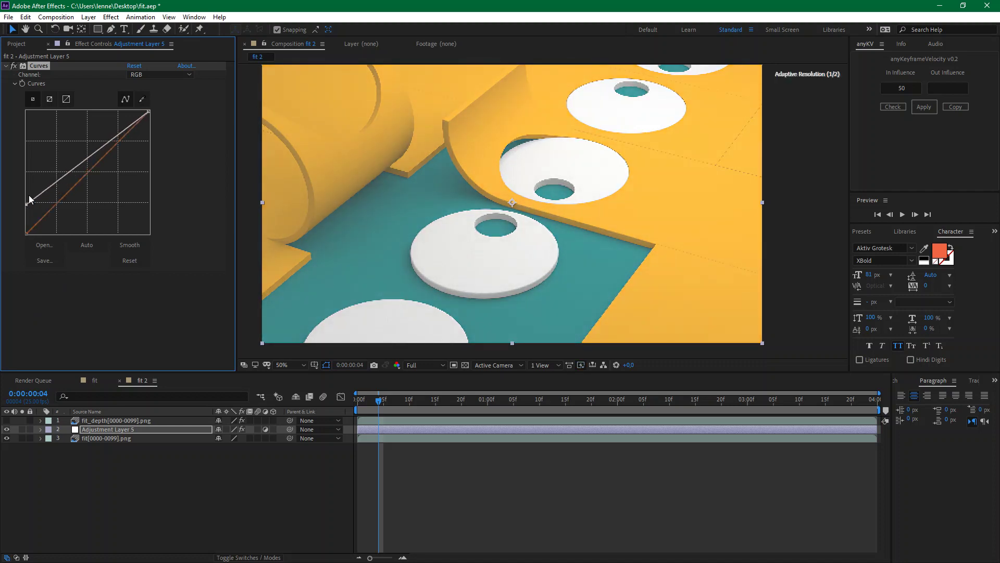
left_click_drag(82, 162, 78, 152)
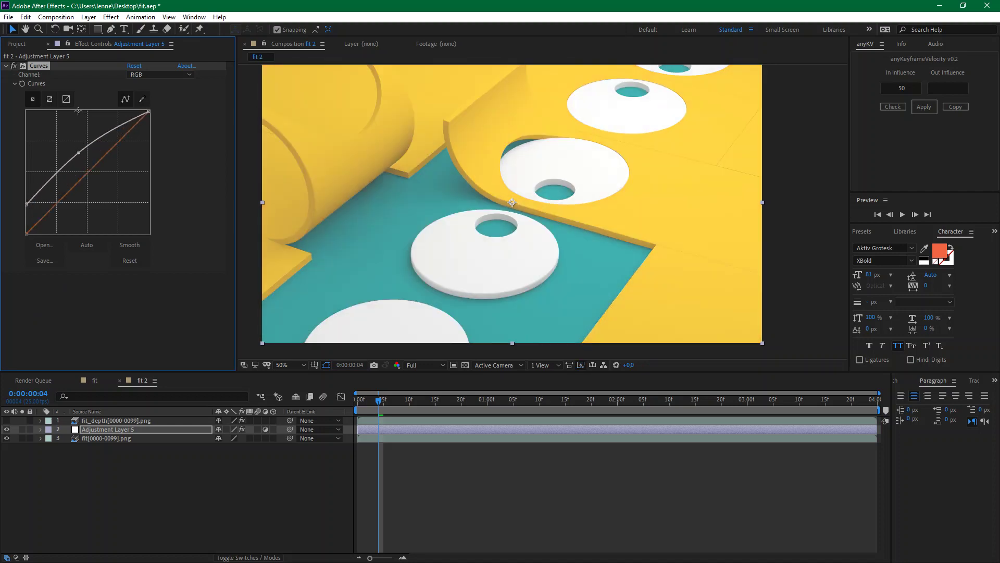
left_click(162, 74)
left_click(166, 123)
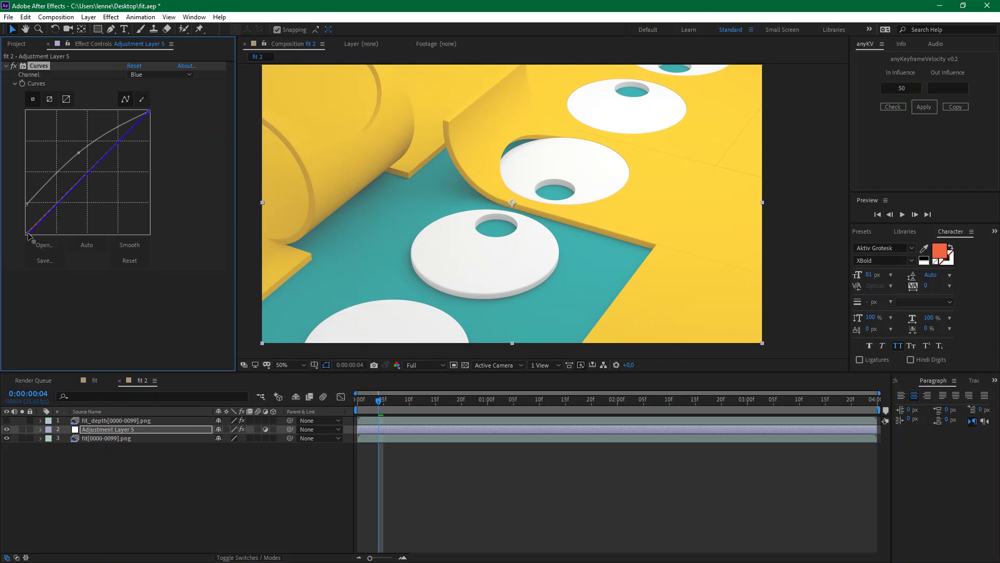
left_click_drag(28, 235, 14, 210)
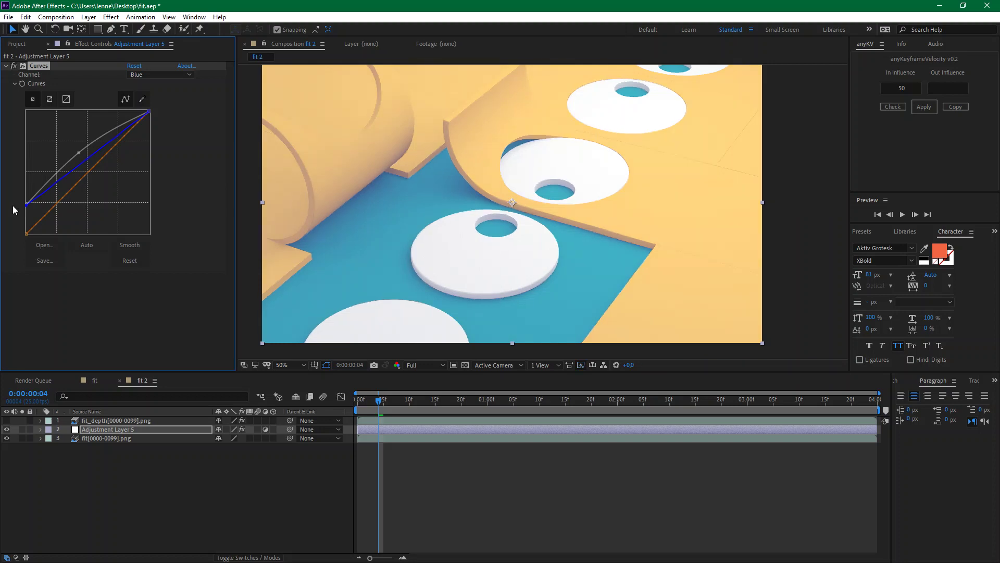
Try a Luma Matte from fit_depth on the Curves adjustment layer, and set its track matte to Luma Inverted Matte
left_click(245, 557)
left_click(282, 448)
left_click(313, 429)
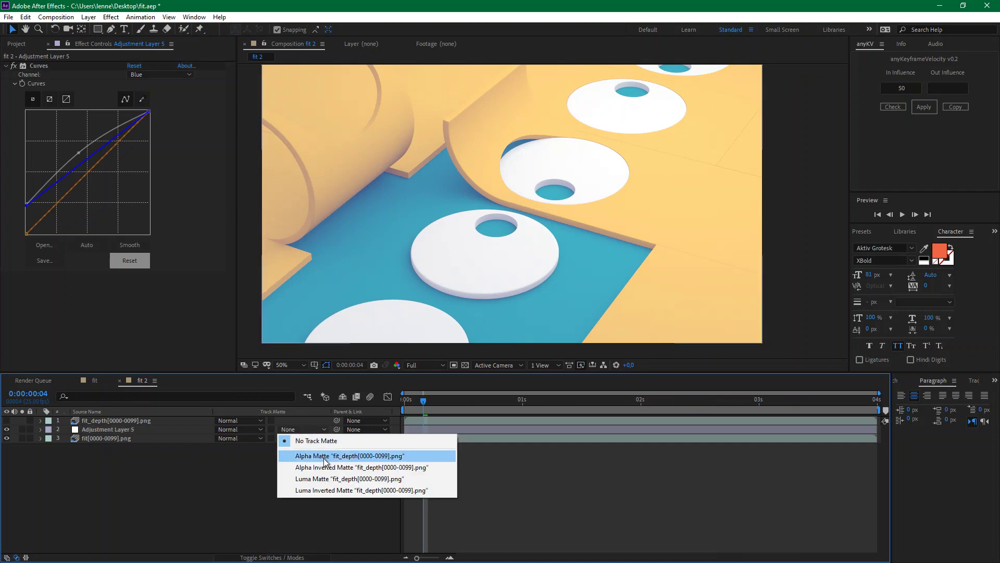
left_click(324, 477)
left_click(314, 430)
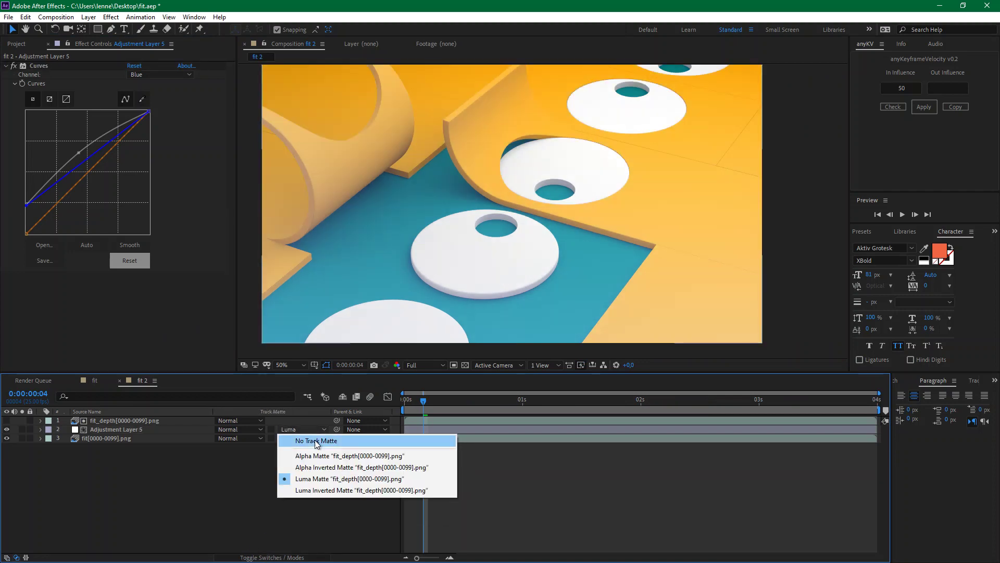
left_click(315, 492)
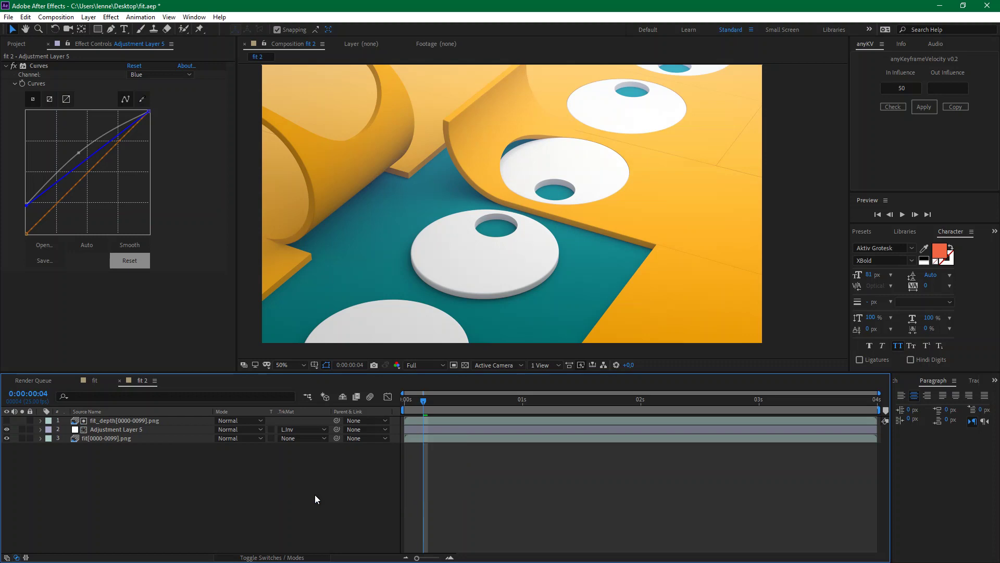
Compare the image with and without the depth-matted Curves adjustment layer, and examine the result at different zoom levels
left_click(6, 429)
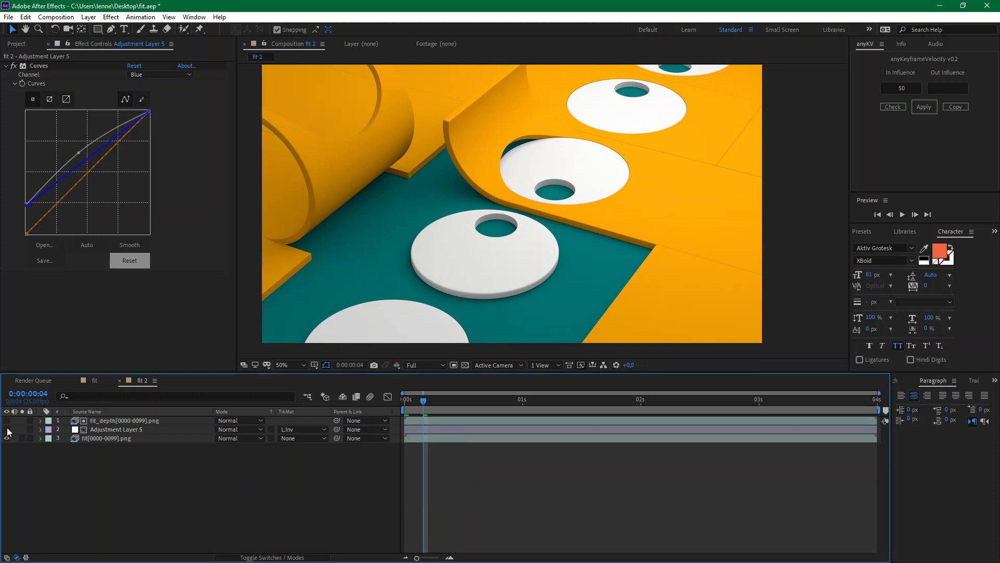
left_click(7, 429)
mouse_move(513, 239)
left_mouse_down()
mouse_move(513, 217)
mouse_move(511, 240)
left_mouse_up()
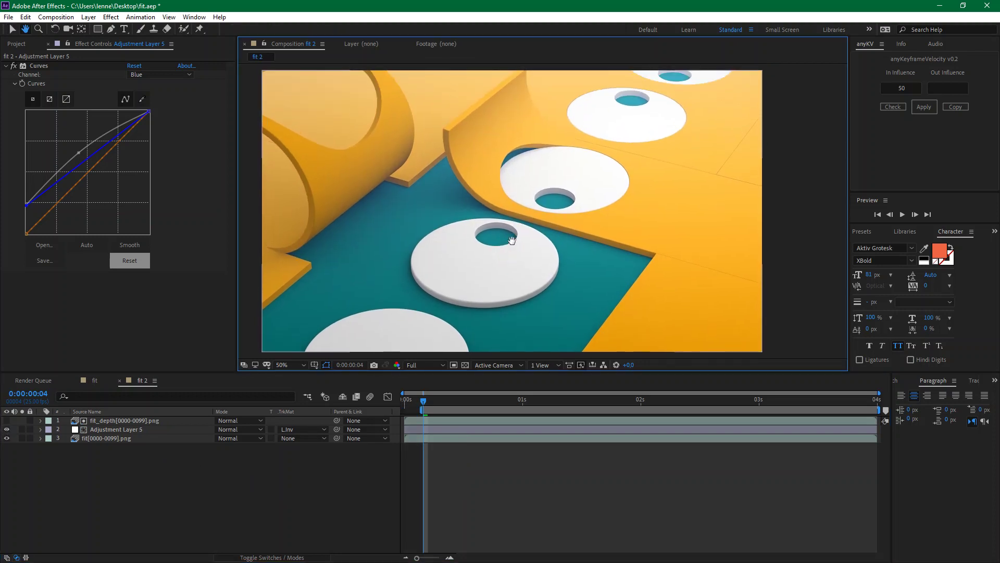
key("v")
left_click(6, 430)
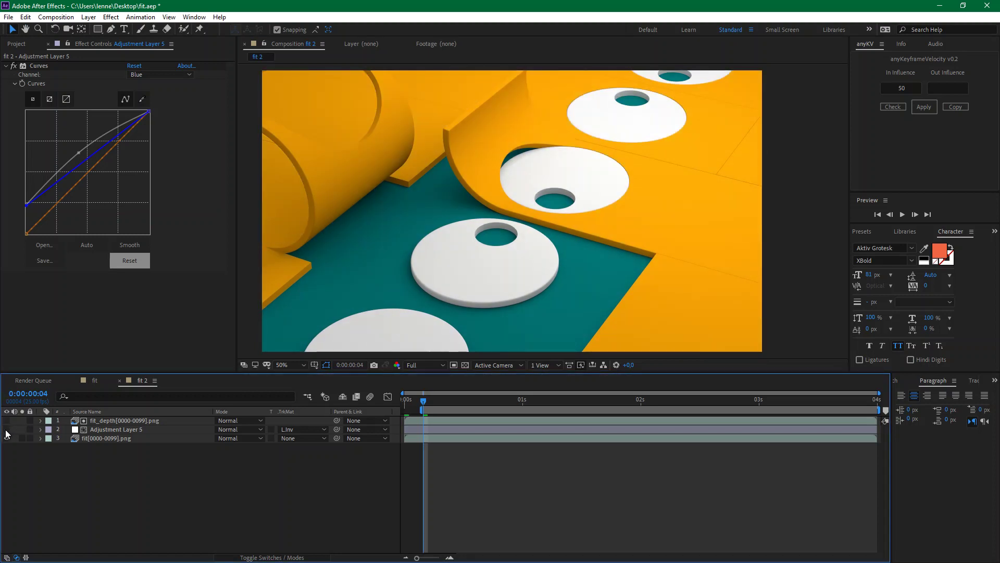
left_click(6, 430)
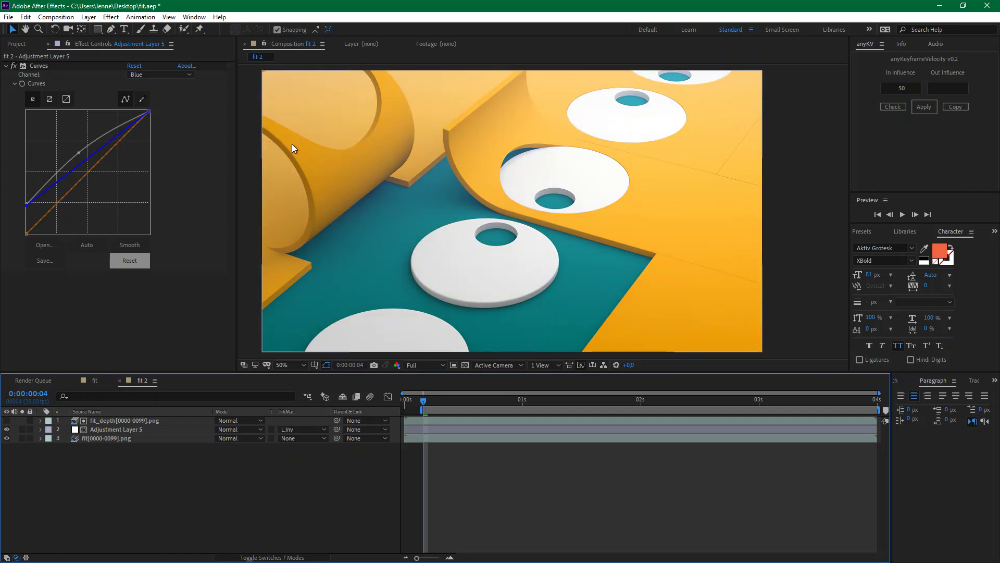
left_click(6, 429)
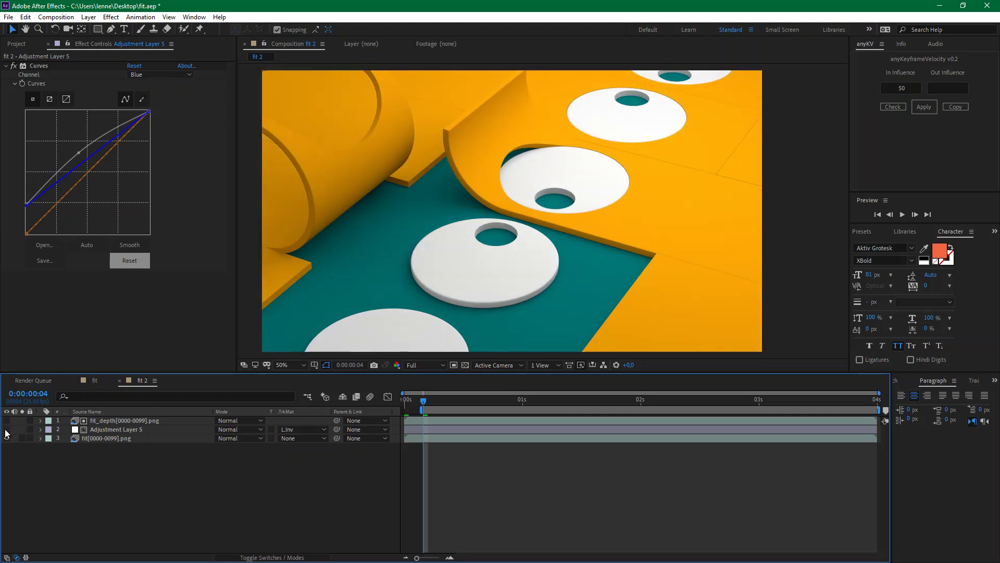
left_click(6, 430)
key("z")
left_click(552, 170, "alt")
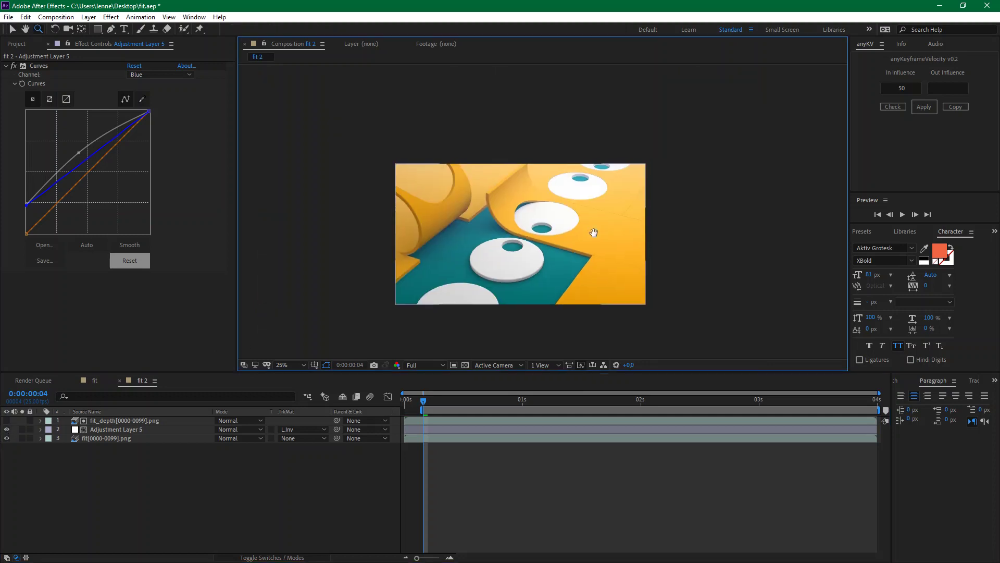
left_click(573, 240)
key("h")
left_click_drag(573, 240, 556, 220)
Switch to Cinema 4D, select the Camera object and leave its view to see the whole scene from outside
key("alt+Tab")
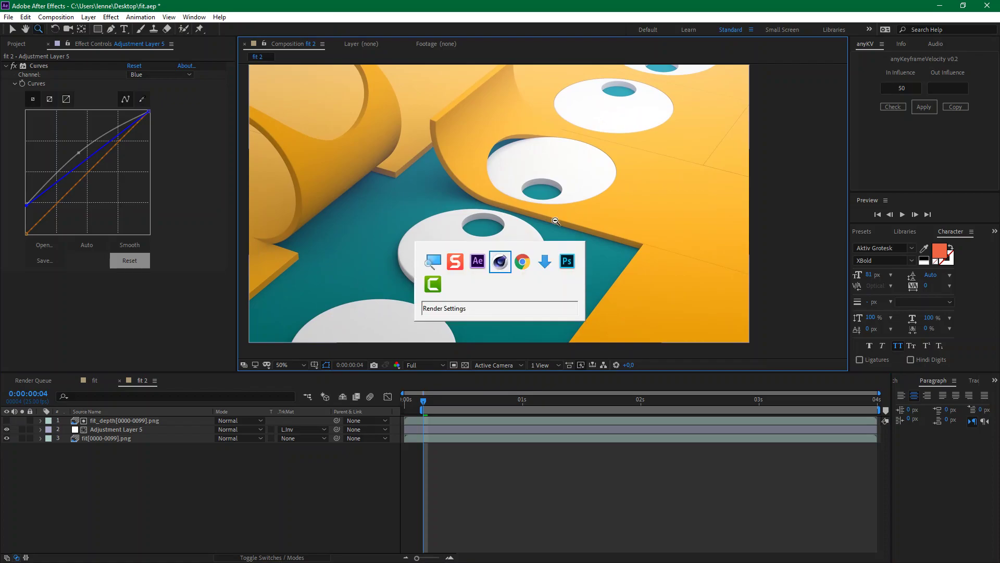
left_click(698, 25)
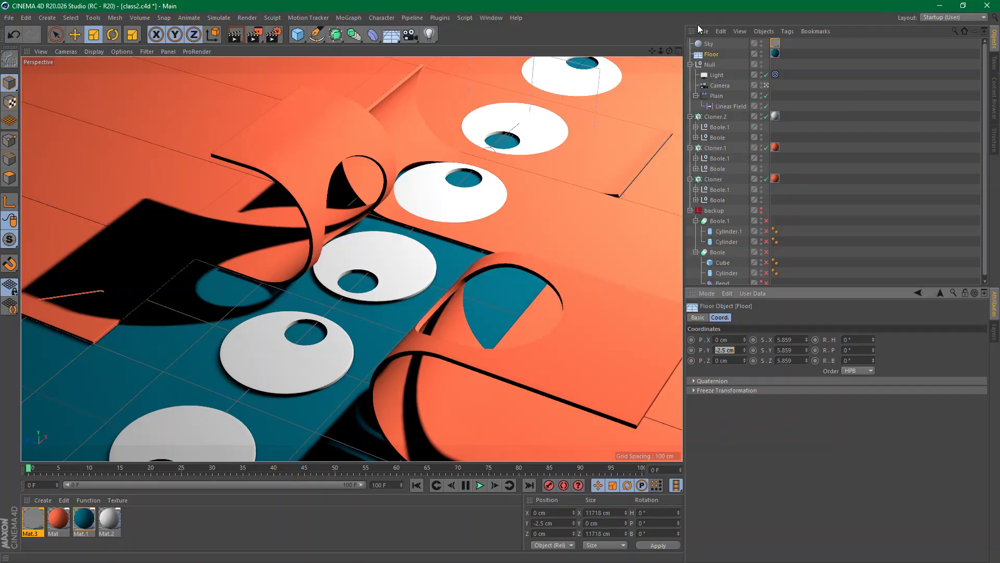
left_click(721, 86)
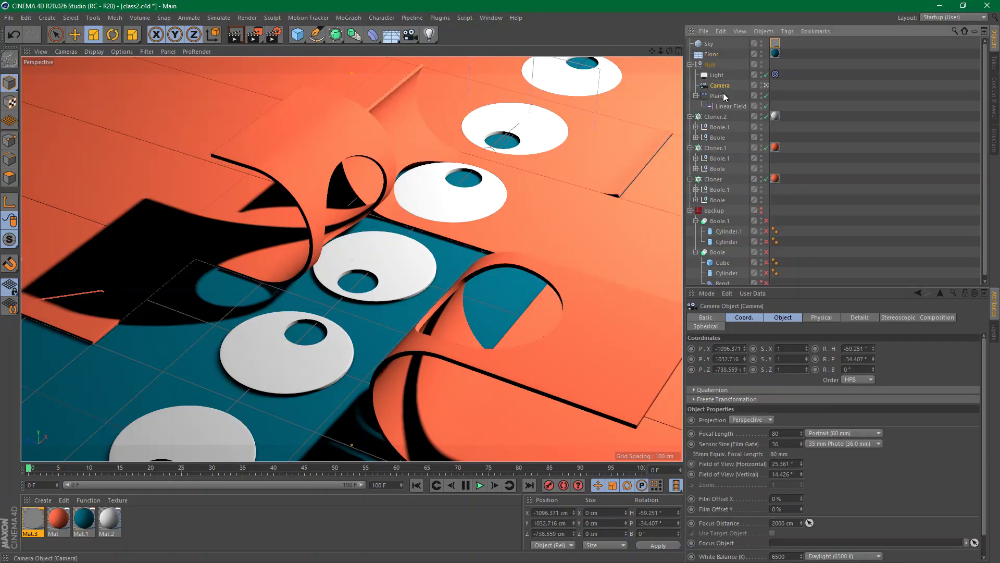
left_click(766, 86)
scroll(573, 190, "down", 3)
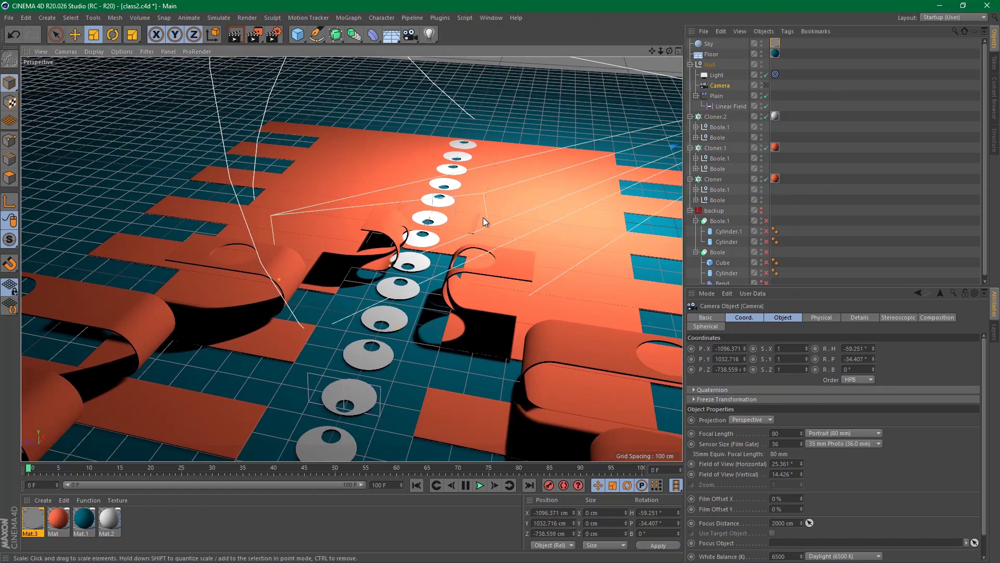
Adjust the camera's focus distance by repositioning its focus plane among the curled strips
left_click_drag(479, 221, 275, 177, "alt")
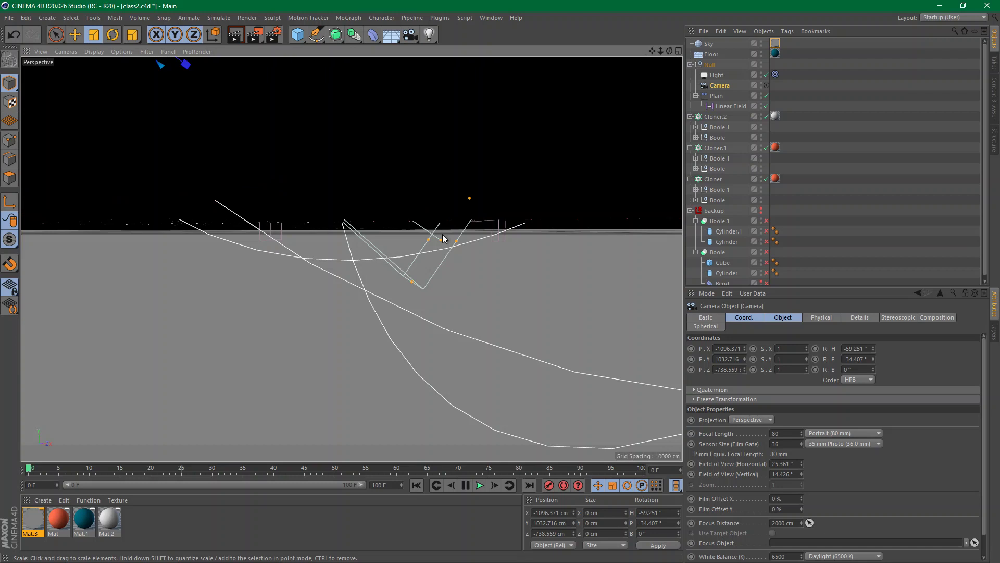
mouse_move(443, 243)
left_mouse_down()
mouse_move(408, 221)
mouse_move(350, 224)
mouse_move(417, 231)
mouse_move(504, 261)
mouse_move(464, 205)
mouse_move(507, 206)
left_mouse_up()
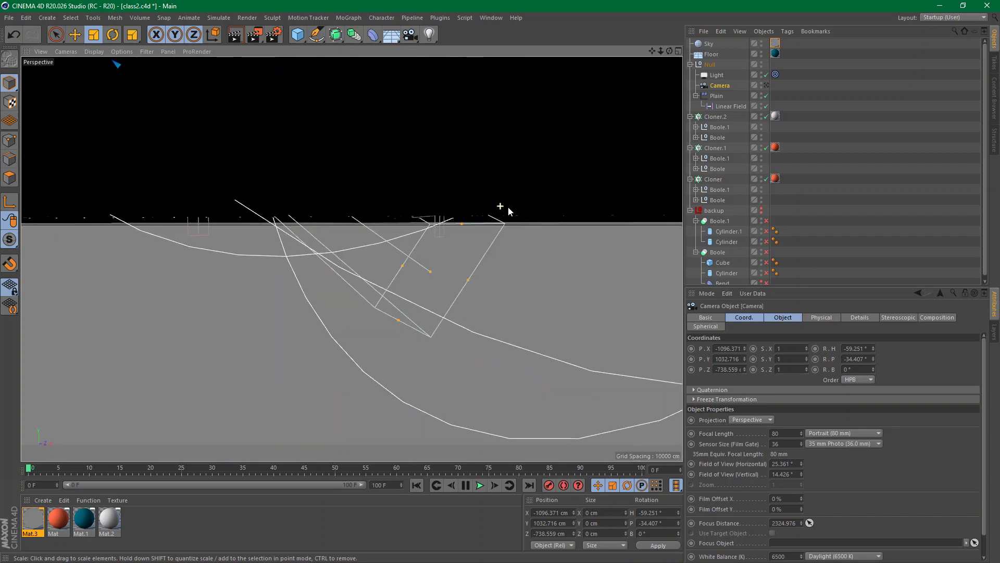
mouse_move(458, 182)
left_mouse_down("alt")
mouse_move(460, 202)
mouse_move(413, 102)
mouse_move(413, 242)
mouse_move(404, 180)
mouse_move(367, 254)
mouse_move(423, 286)
left_mouse_up("alt")
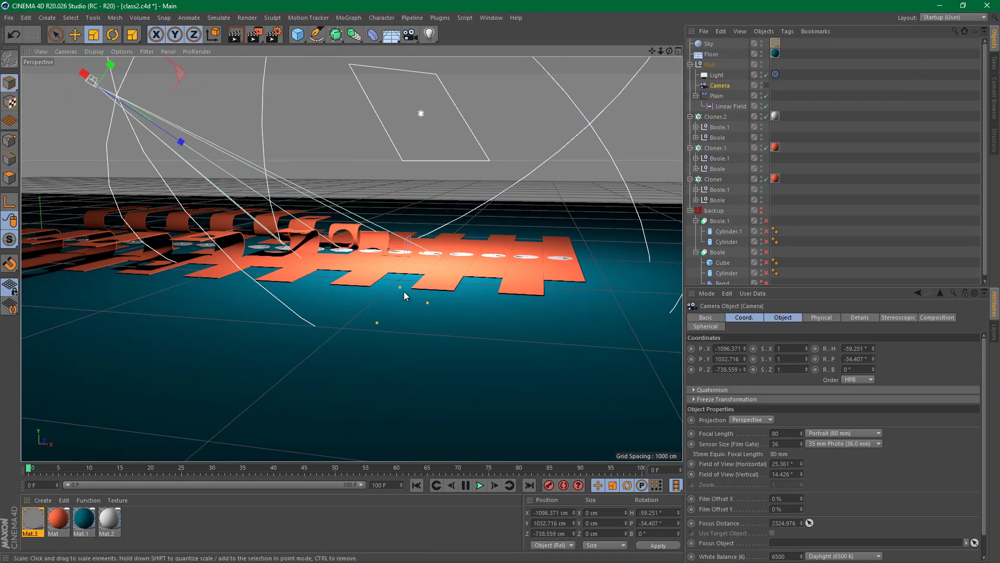
left_click_drag(407, 296, 317, 201, "alt")
scroll(318, 208, "up", 5)
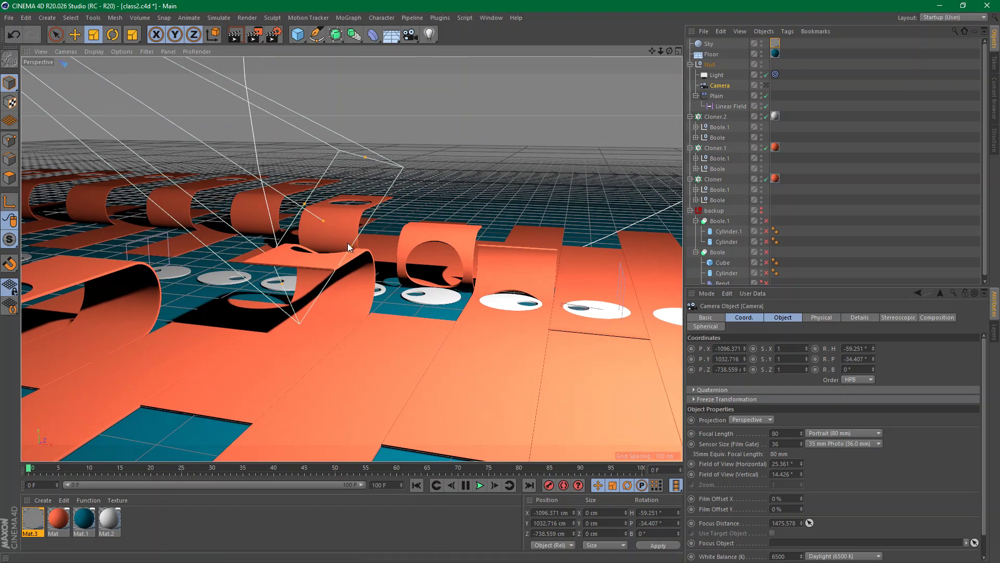
left_click_drag(324, 221, 615, 346)
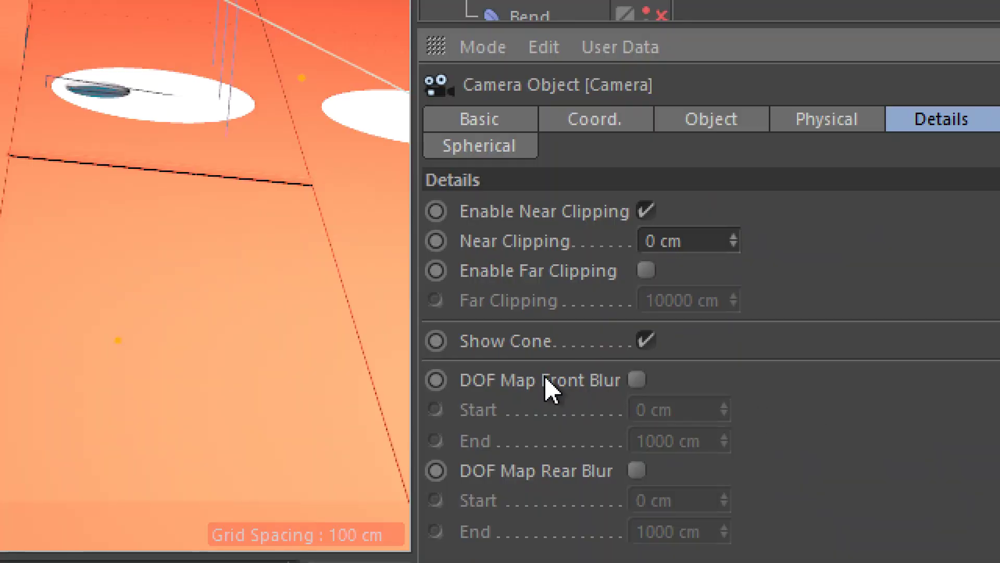
Enable the camera's DOF Map Front Blur and extend its end distance to about 1303 cm towards the camera
left_click(637, 379)
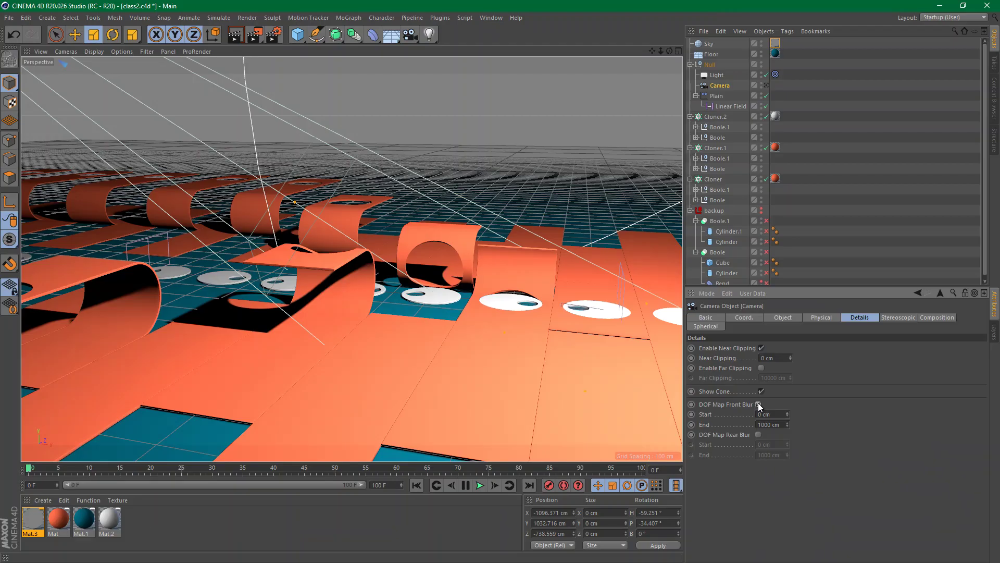
left_click_drag(295, 203, 45, 124)
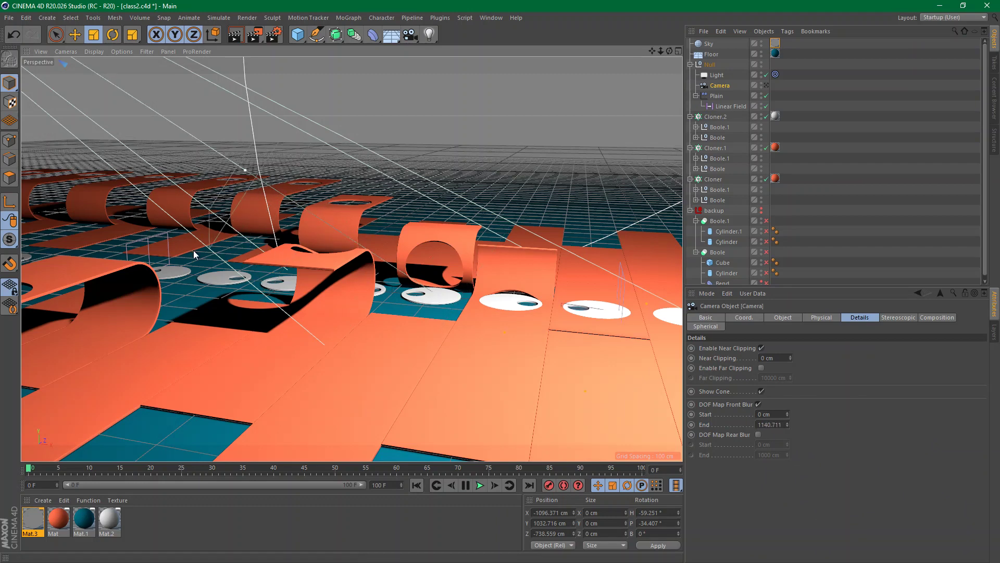
left_click(228, 208)
mouse_move(251, 186)
left_mouse_down("alt")
mouse_move(576, 224)
mouse_move(474, 221)
mouse_move(461, 262)
mouse_move(496, 256)
mouse_move(484, 239)
left_mouse_up("alt")
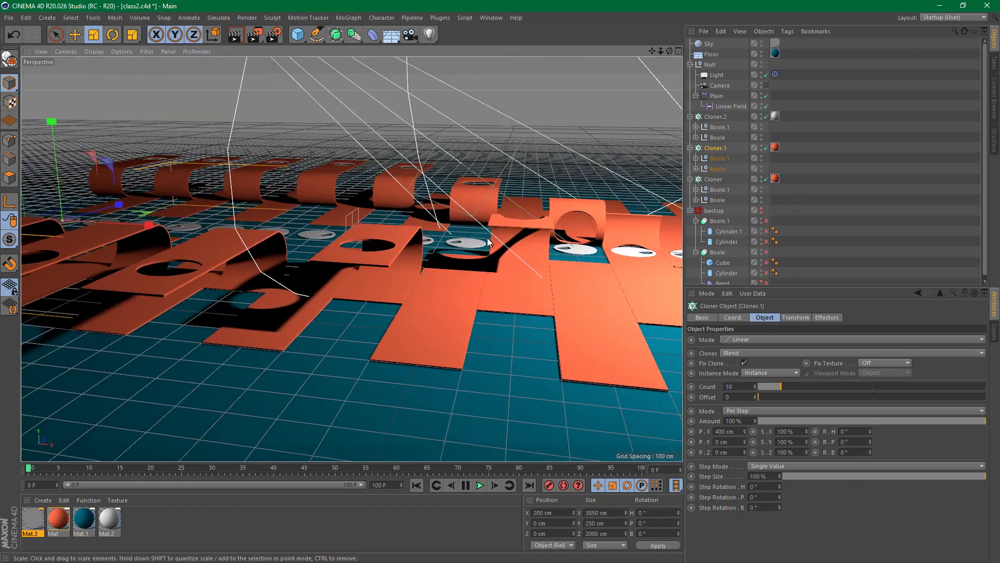
left_click(713, 83)
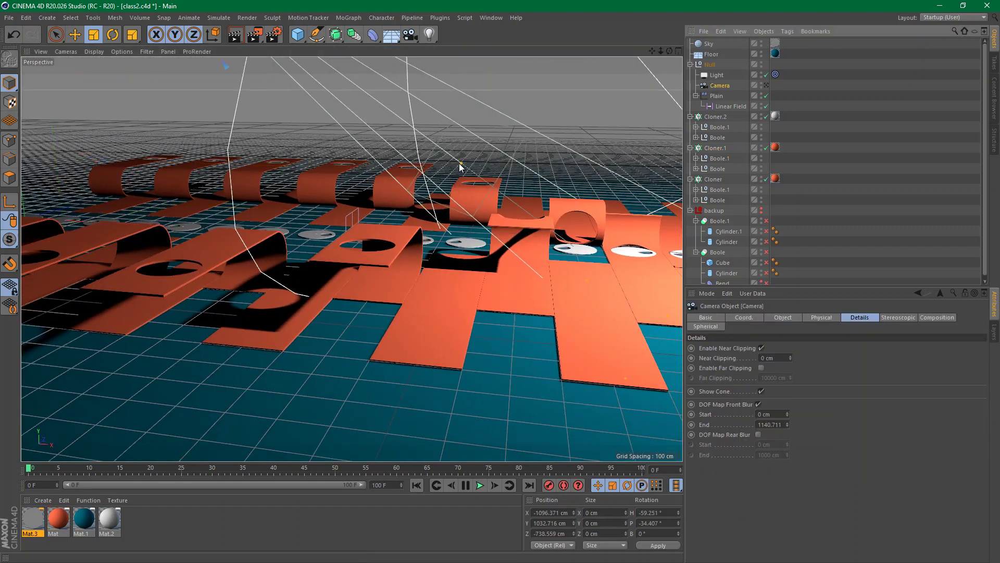
left_click_drag(461, 164, 425, 136)
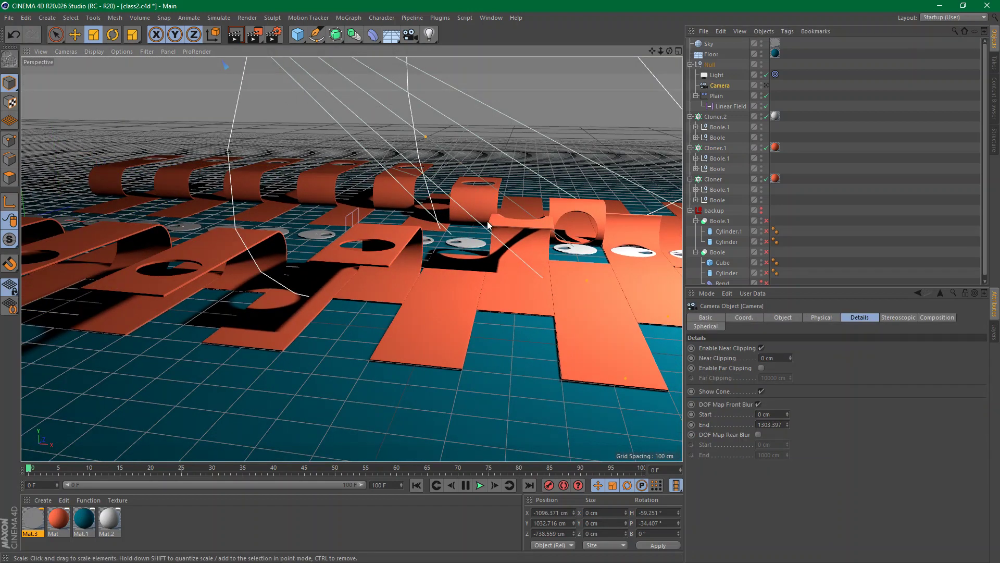
mouse_move(490, 225)
left_mouse_down("alt")
mouse_move(524, 206)
mouse_move(496, 214)
left_mouse_up("alt")
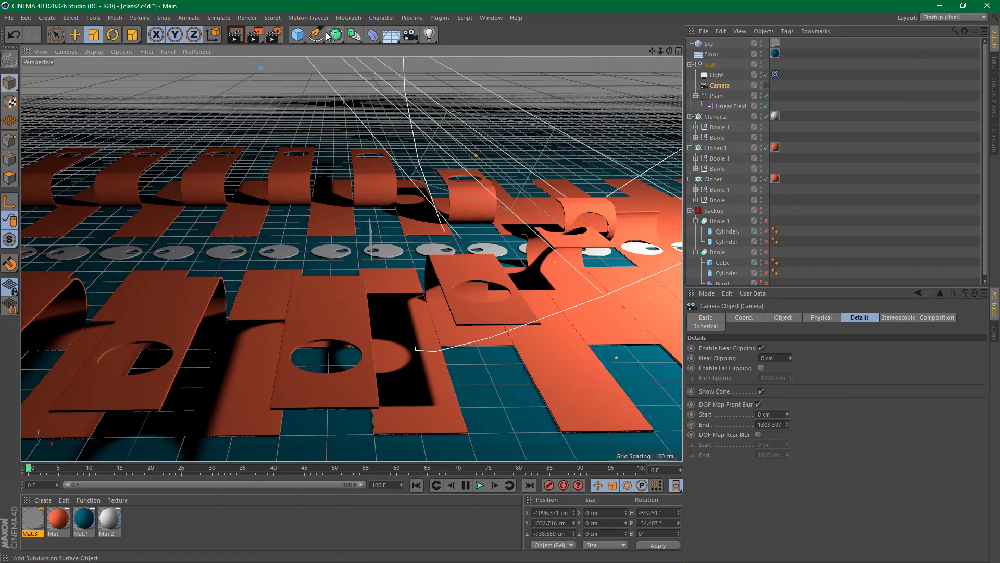
Add a Depth pass to the render settings and enable Multi-Pass rendering
left_click(274, 35)
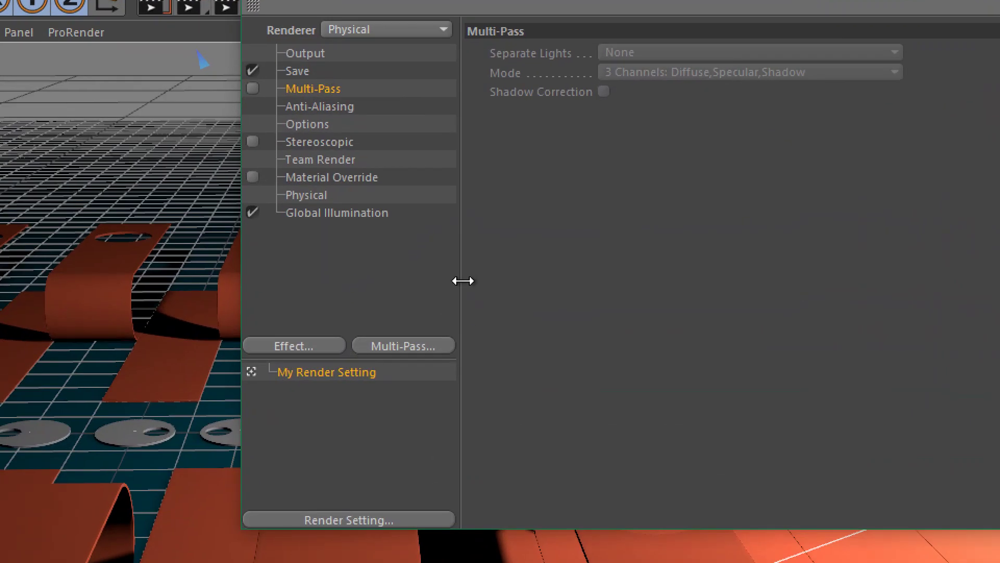
left_click(389, 304)
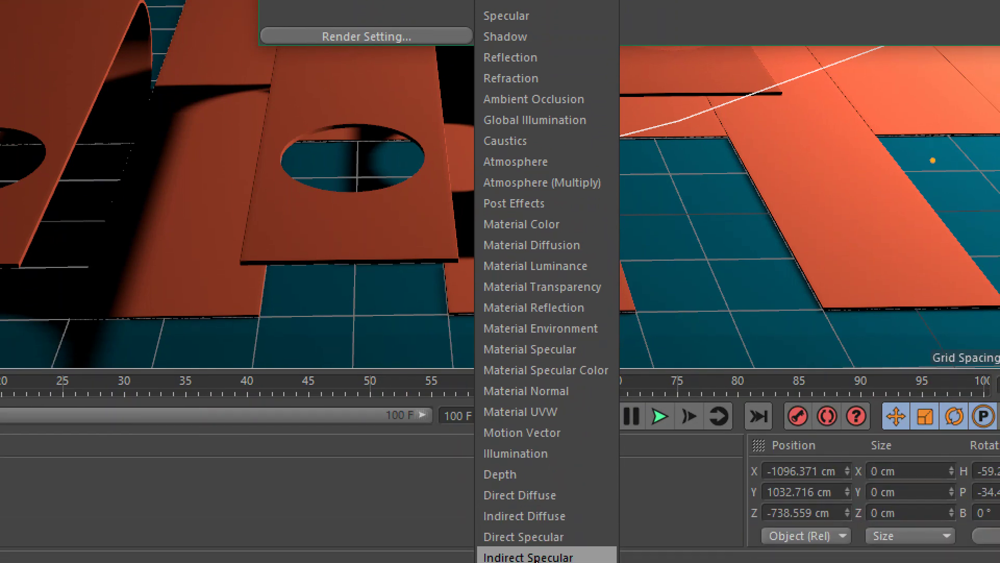
left_click(527, 475)
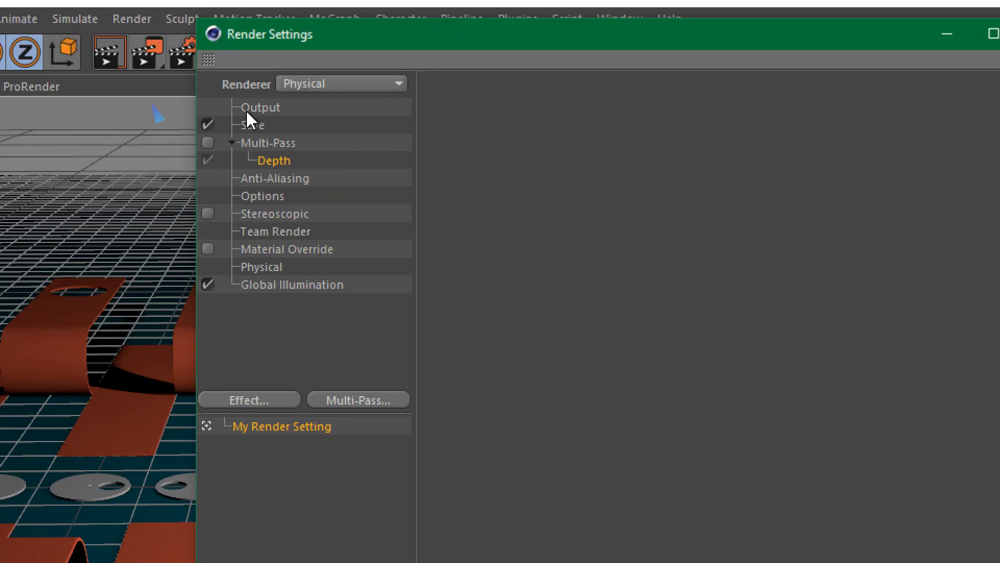
left_click(207, 142)
Copy the regular image's save path ./$prj/$prj to the multi-pass image file and set its format to PNG
left_click(255, 125)
double_click(624, 140)
key("ctrl+c")
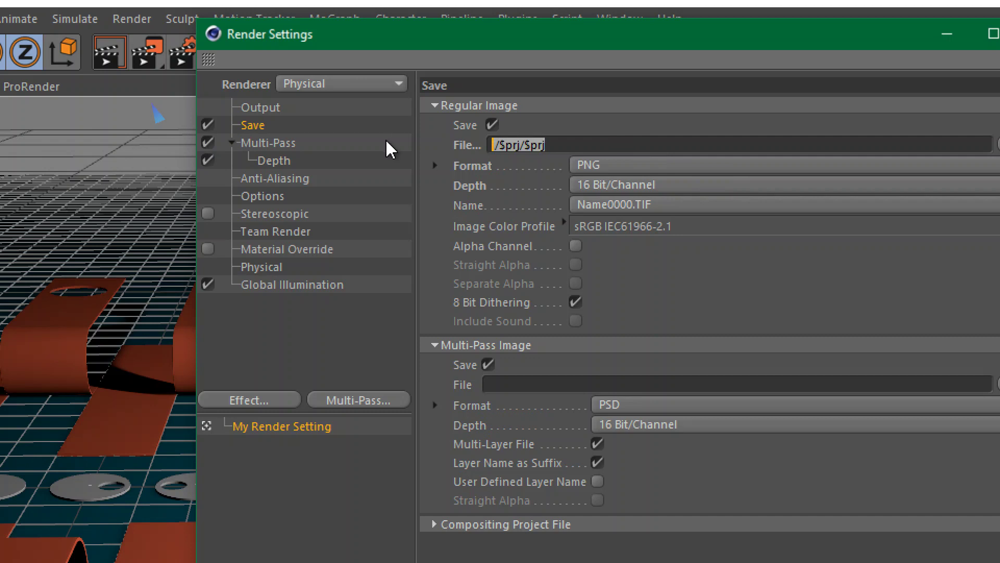
left_click(506, 384)
key("ctrl+v")
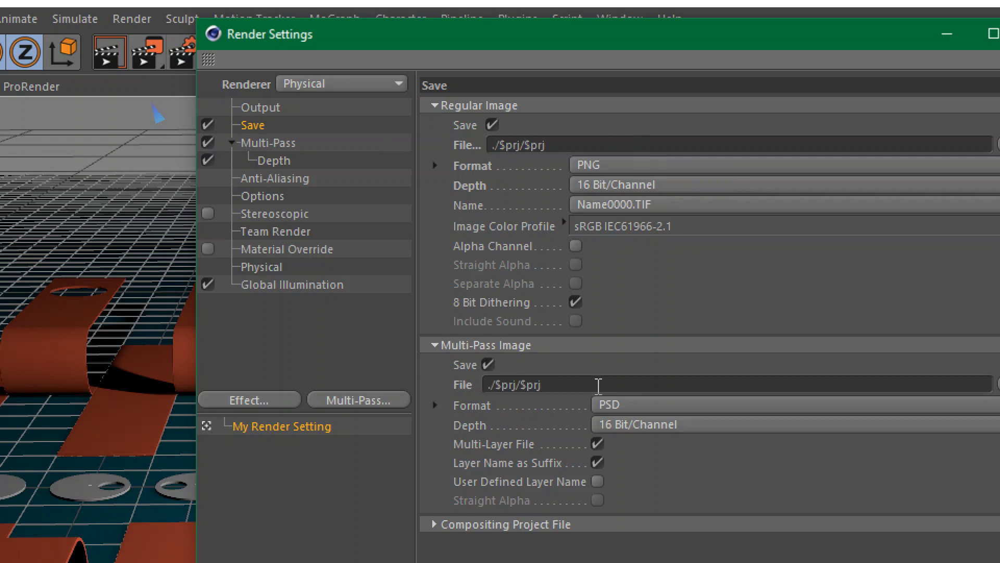
left_click(600, 404)
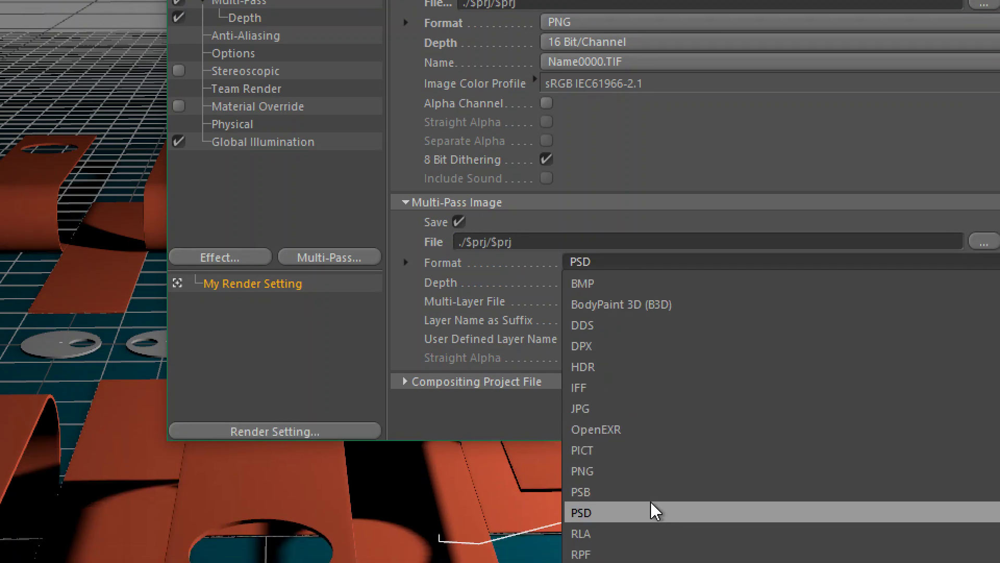
left_click(652, 471)
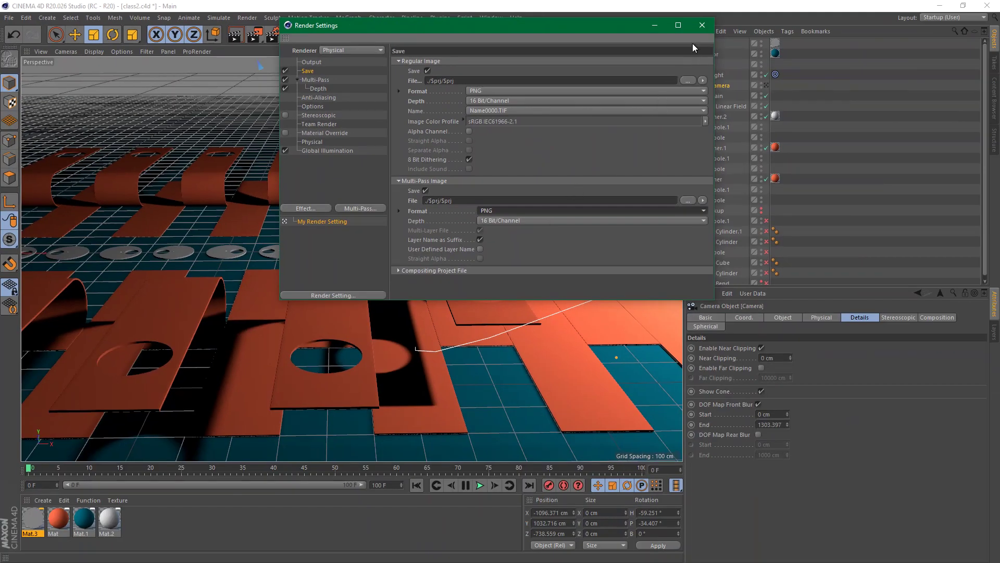
left_click(699, 26)
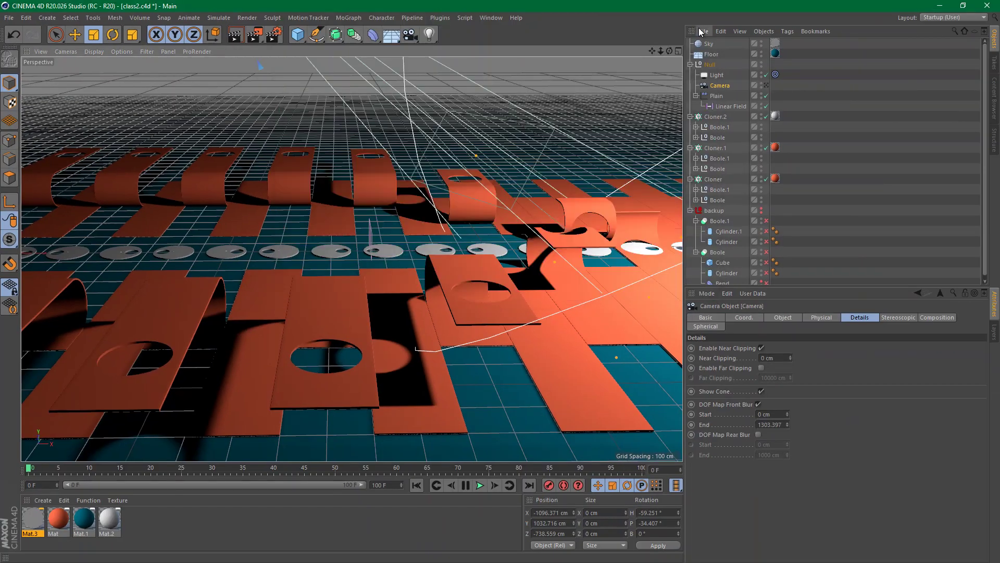
Look through the scene camera again and set the render output's frame range to frames 0 through 99
left_click(766, 85)
left_click(767, 85)
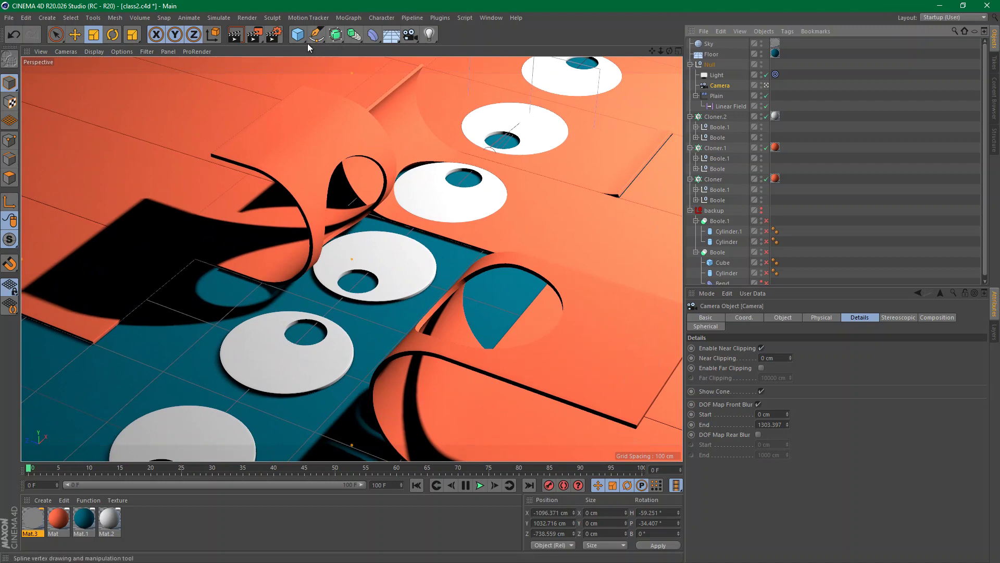
left_click(276, 36)
left_click(312, 66)
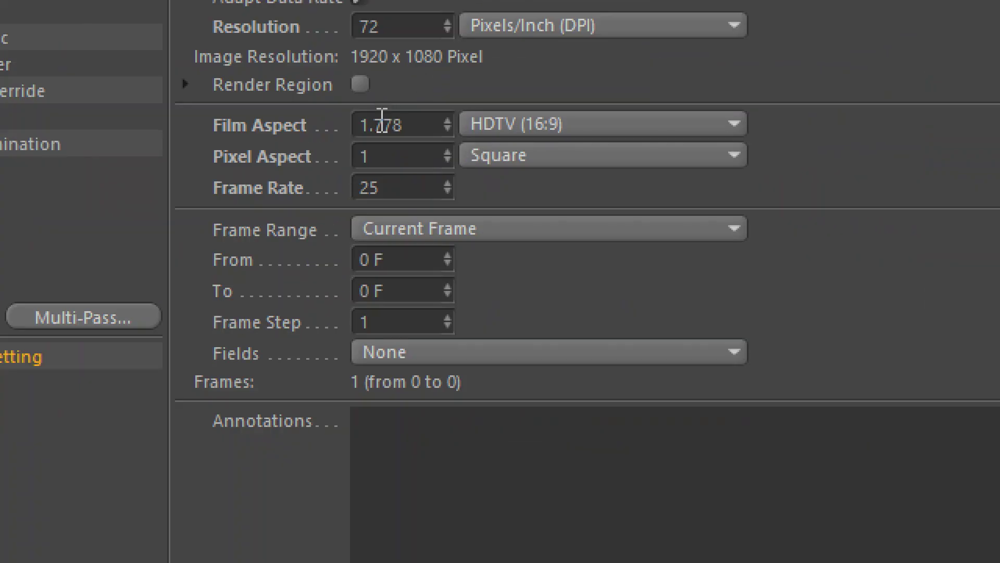
left_click(423, 228)
left_click(428, 324)
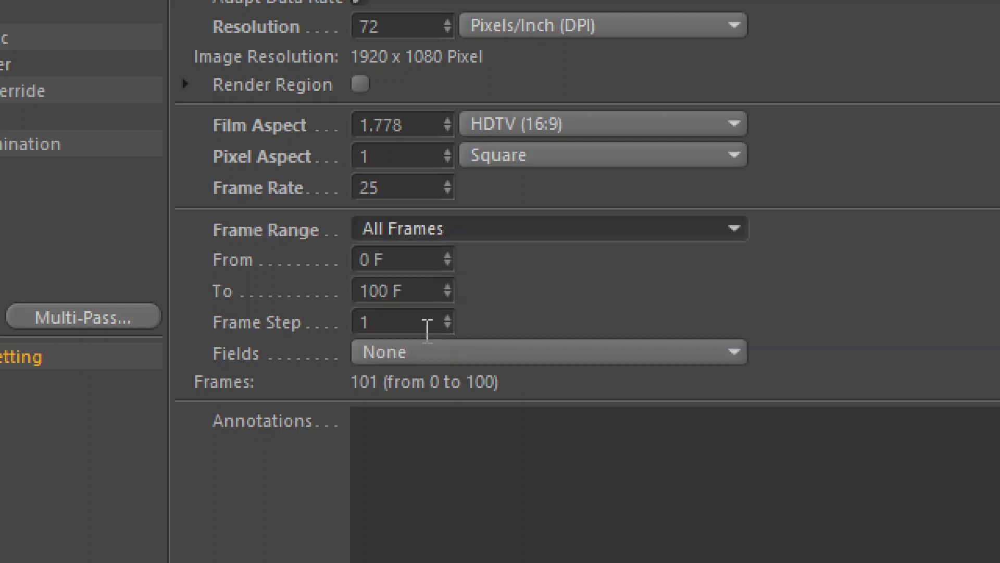
left_click(447, 295)
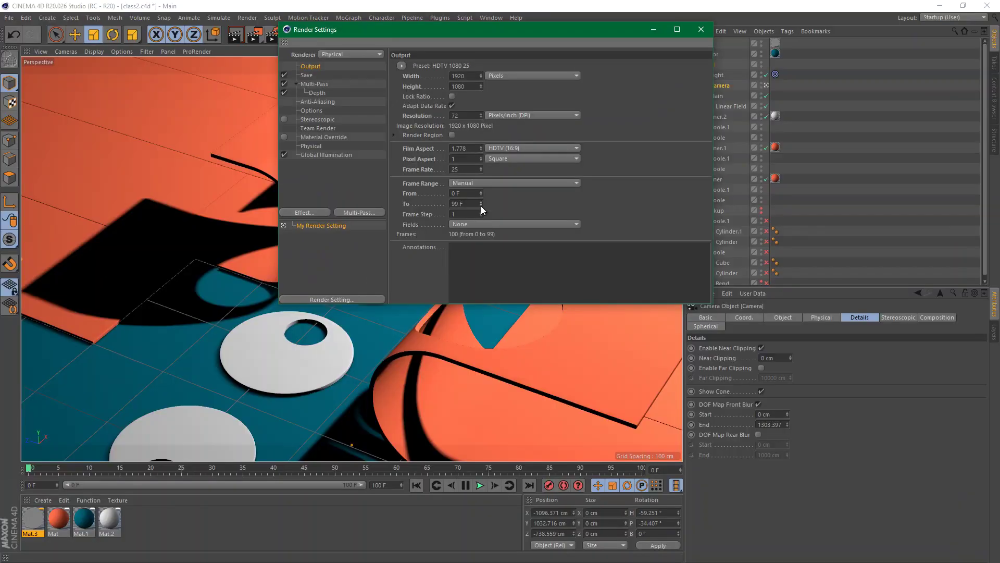
left_click_drag(482, 30, 695, 97)
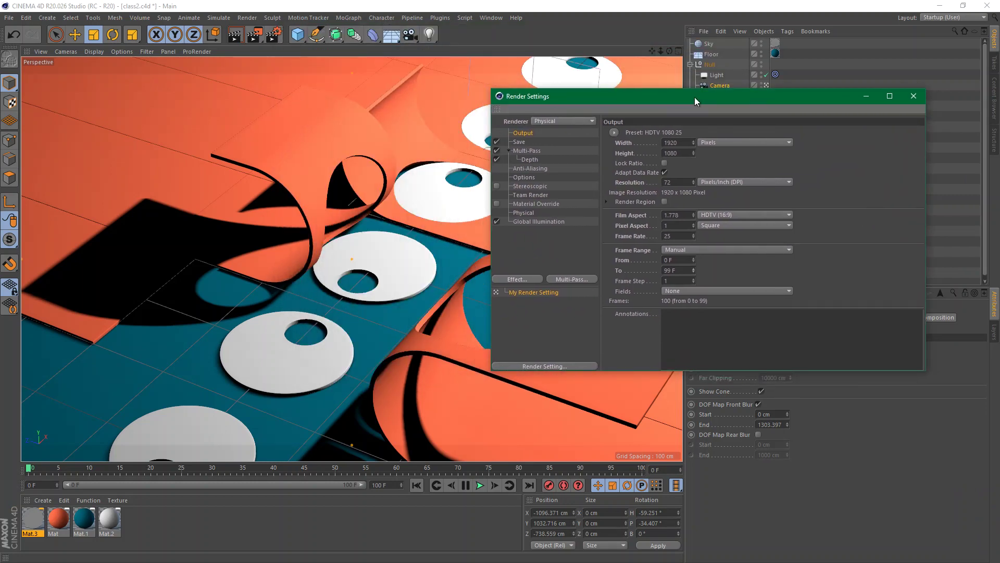